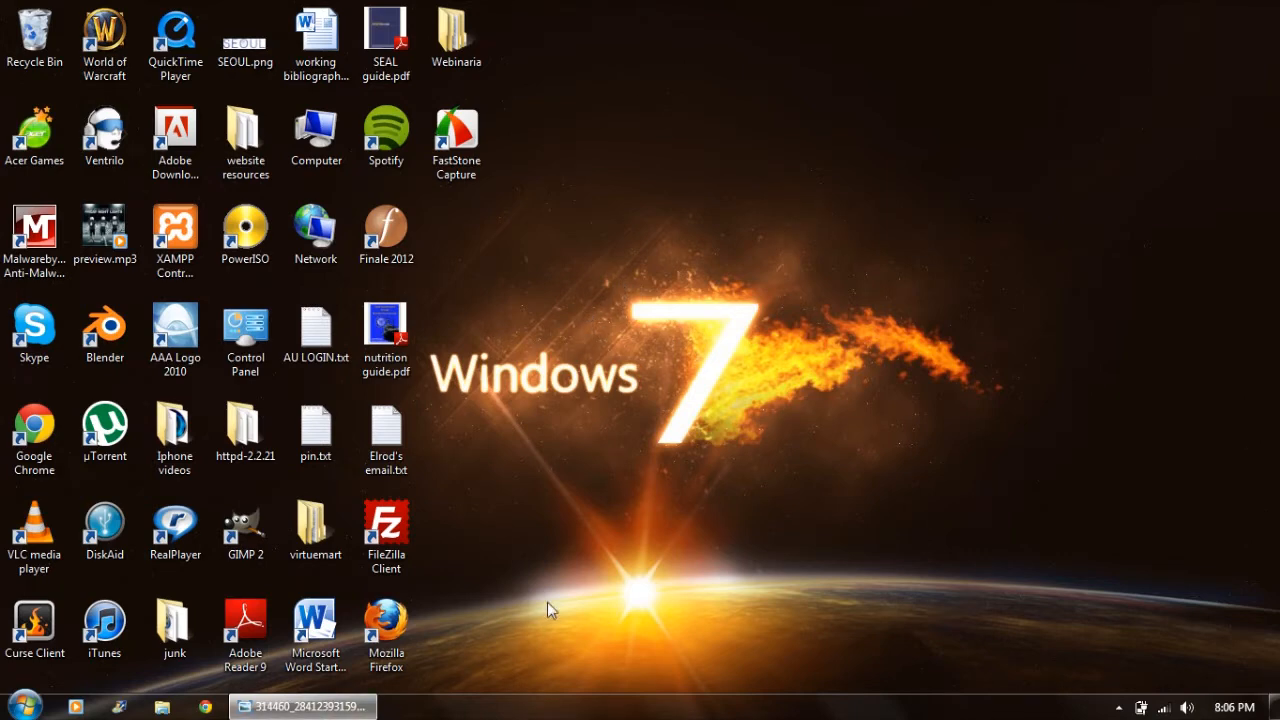
View the rendered human head image in Windows Photo Viewer and close the viewer.
{"action": "left_click", "coordinate": [310, 705]}
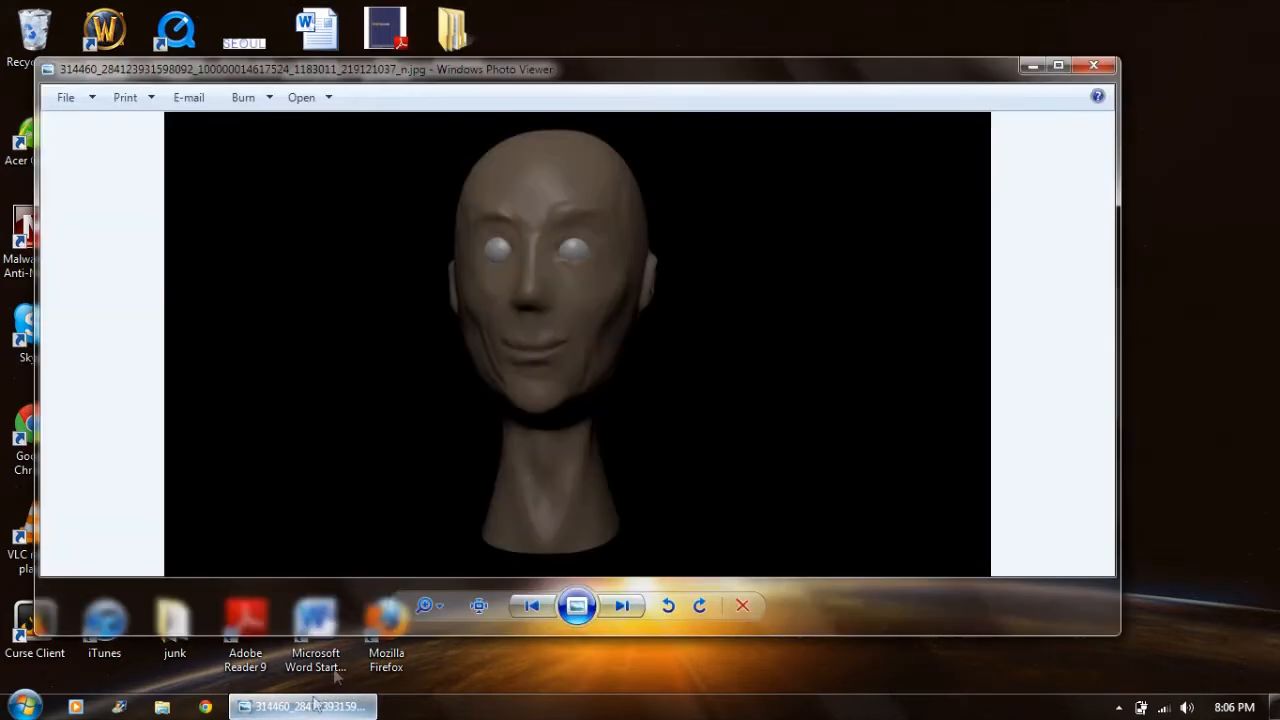
{"action": "left_click_drag", "start_coordinate": [606, 78], "coordinate": [723, 57]}
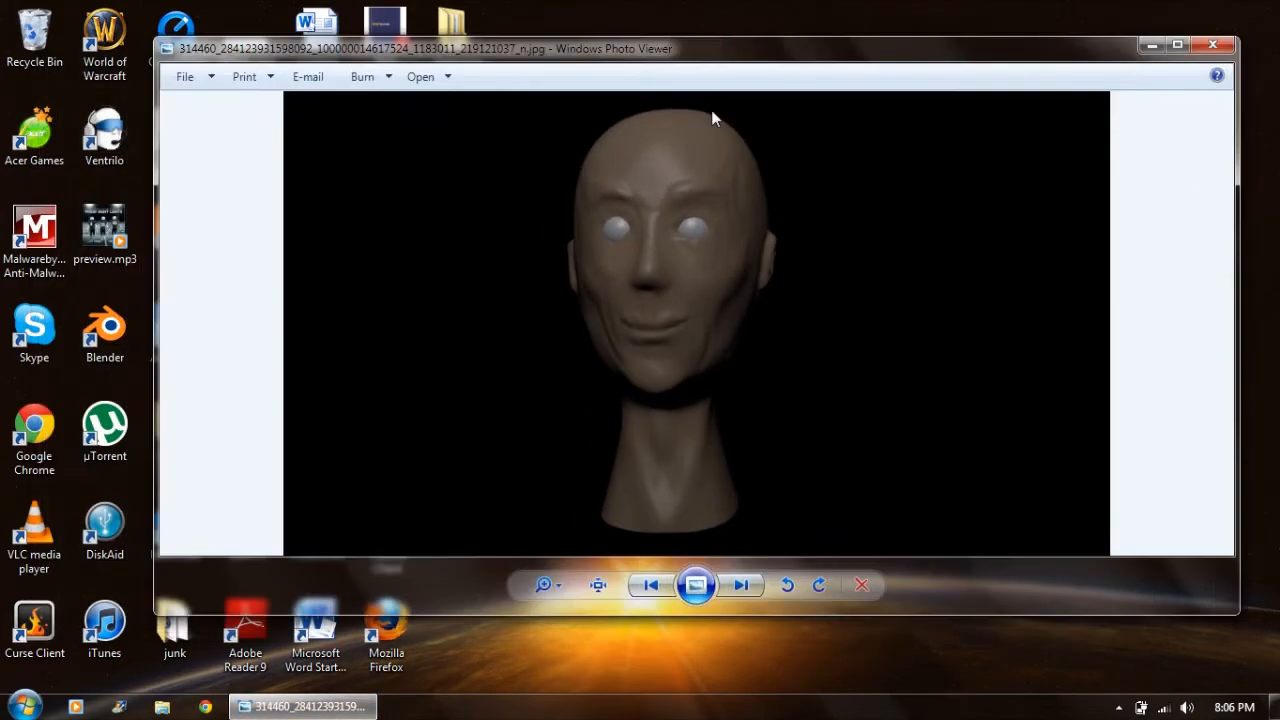
{"action": "left_click", "coordinate": [1202, 44]}
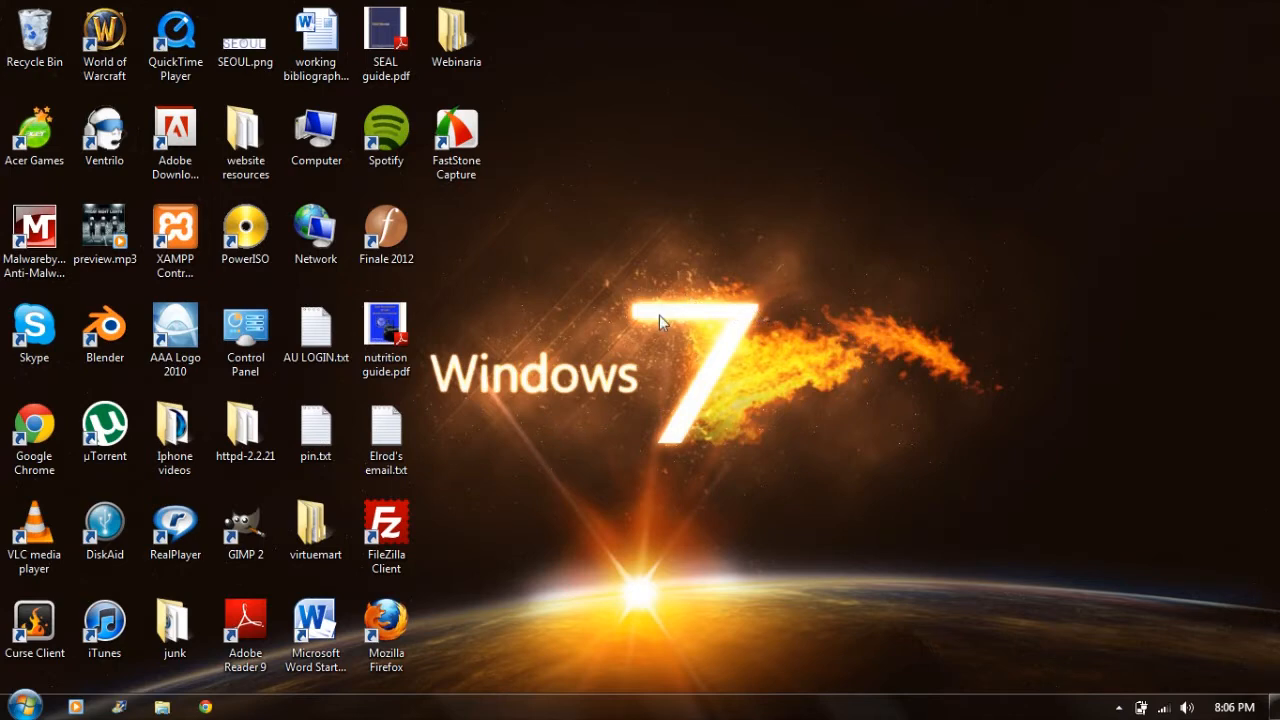
Open Google Chrome, search Google for "blender" and look through the results.
{"action": "left_click", "coordinate": [204, 708]}
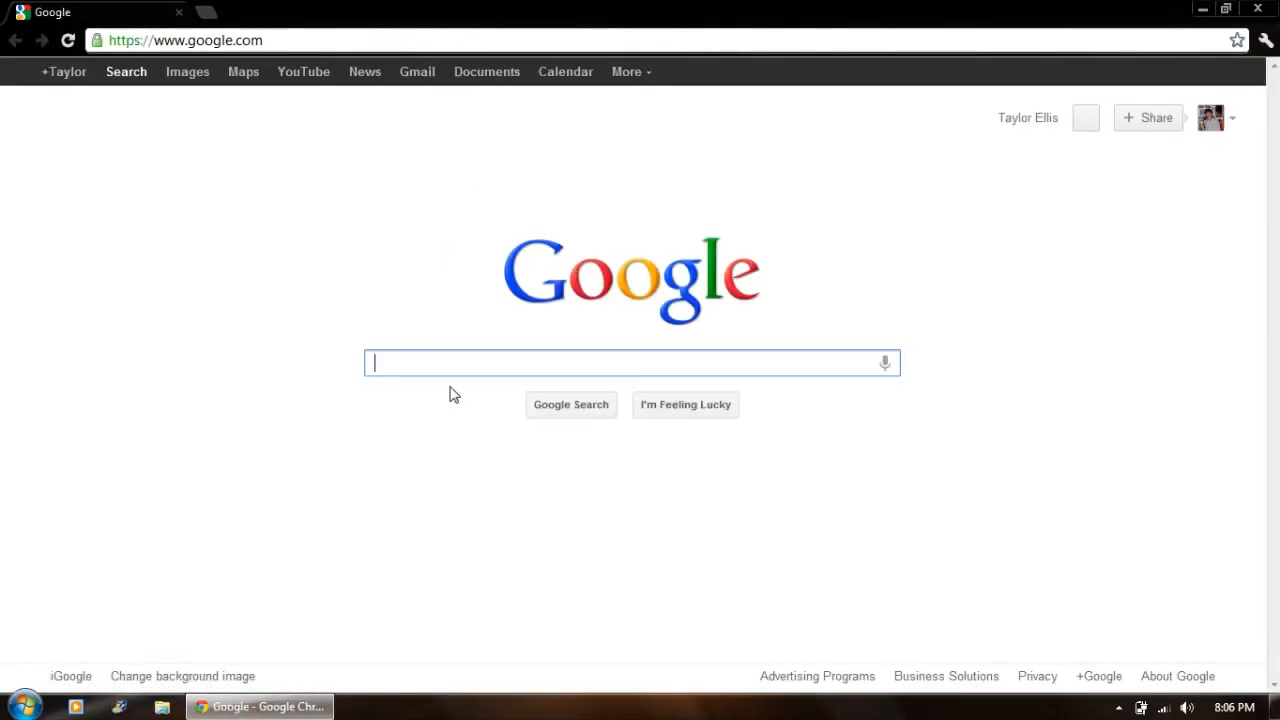
{"action": "type", "text": "ble"}
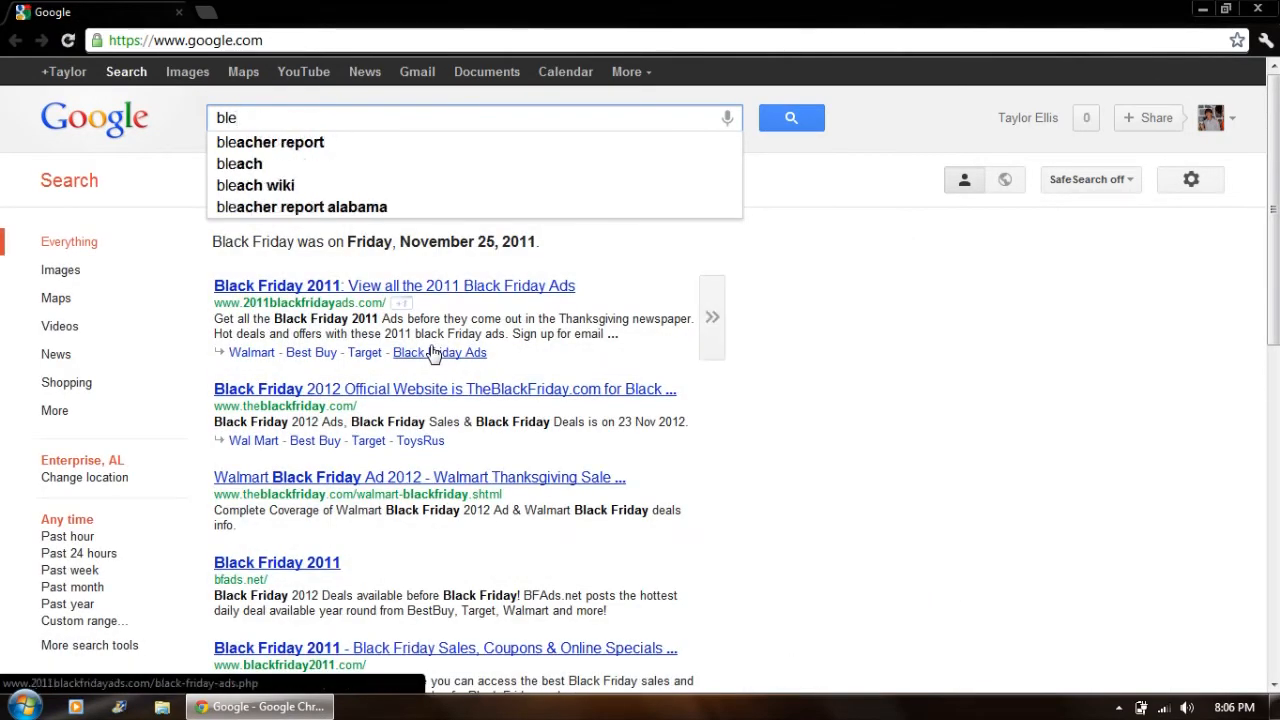
{"action": "type", "text": "nder"}
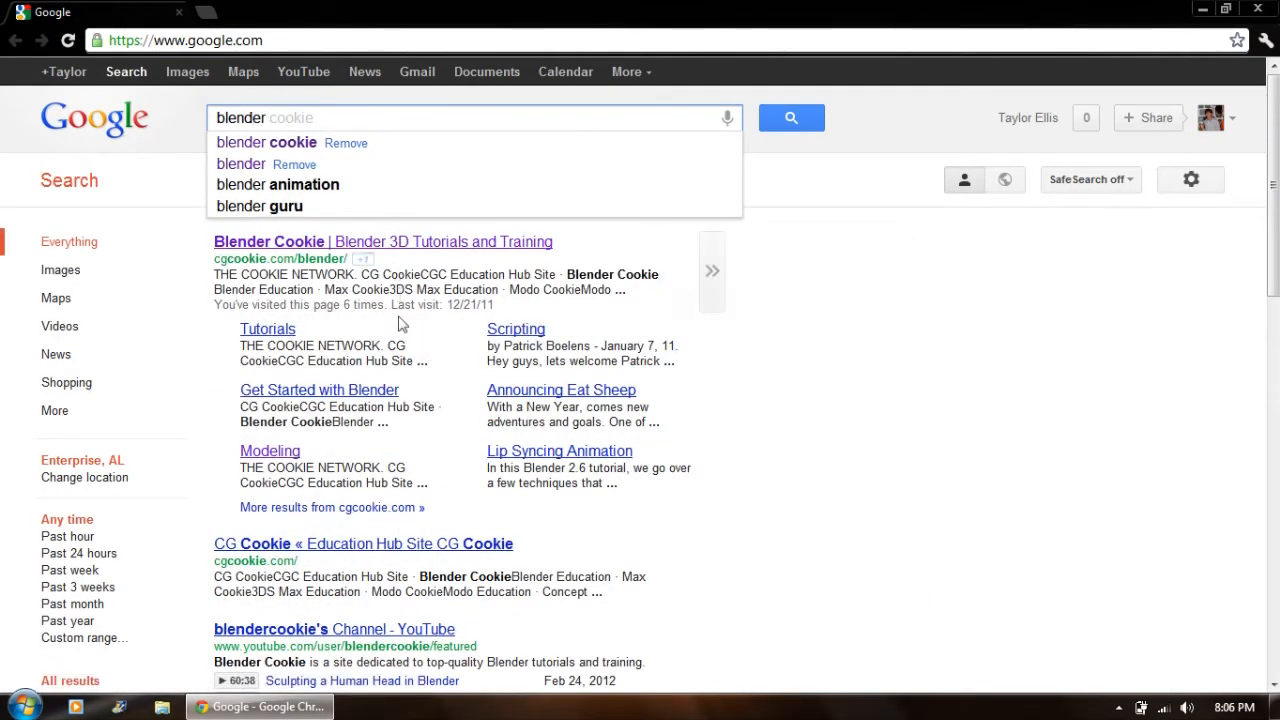
{"action": "scroll", "coordinate": [464, 460], "scroll_direction": "down", "scroll_amount": 4}
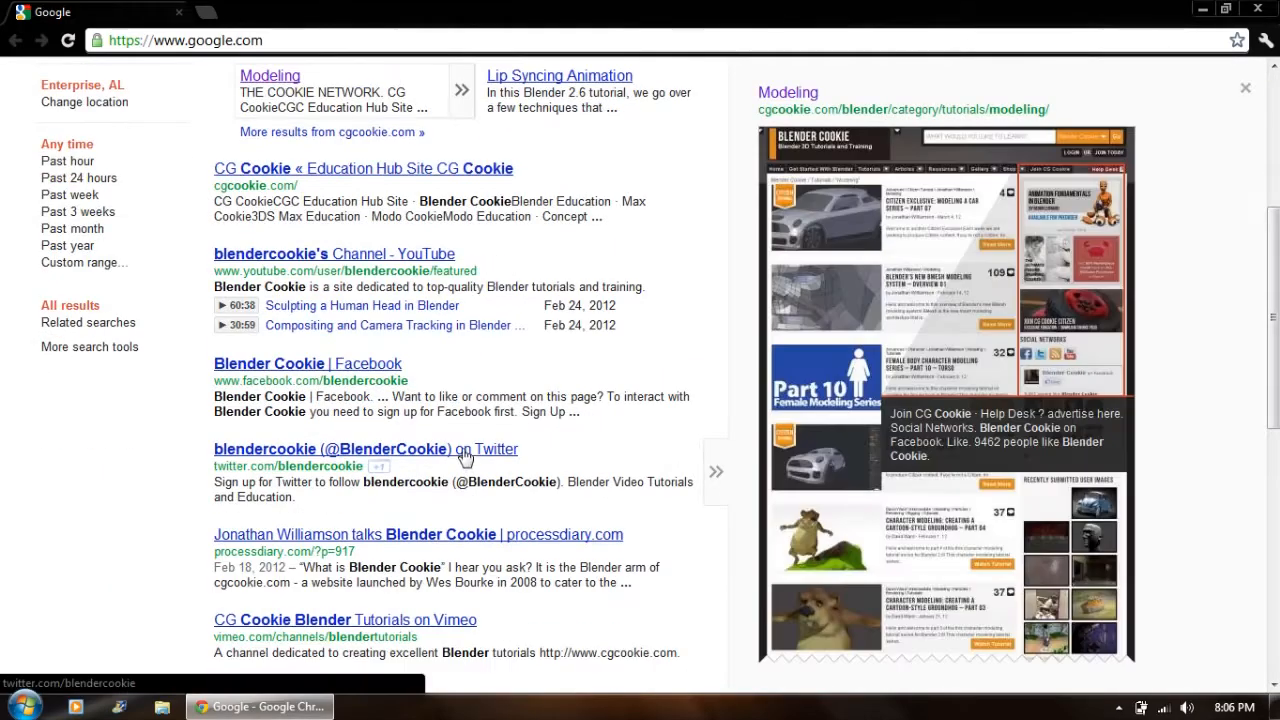
{"action": "scroll", "coordinate": [458, 452], "scroll_direction": "down", "scroll_amount": 2}
{"action": "scroll", "coordinate": [452, 447], "scroll_direction": "down", "scroll_amount": 2}
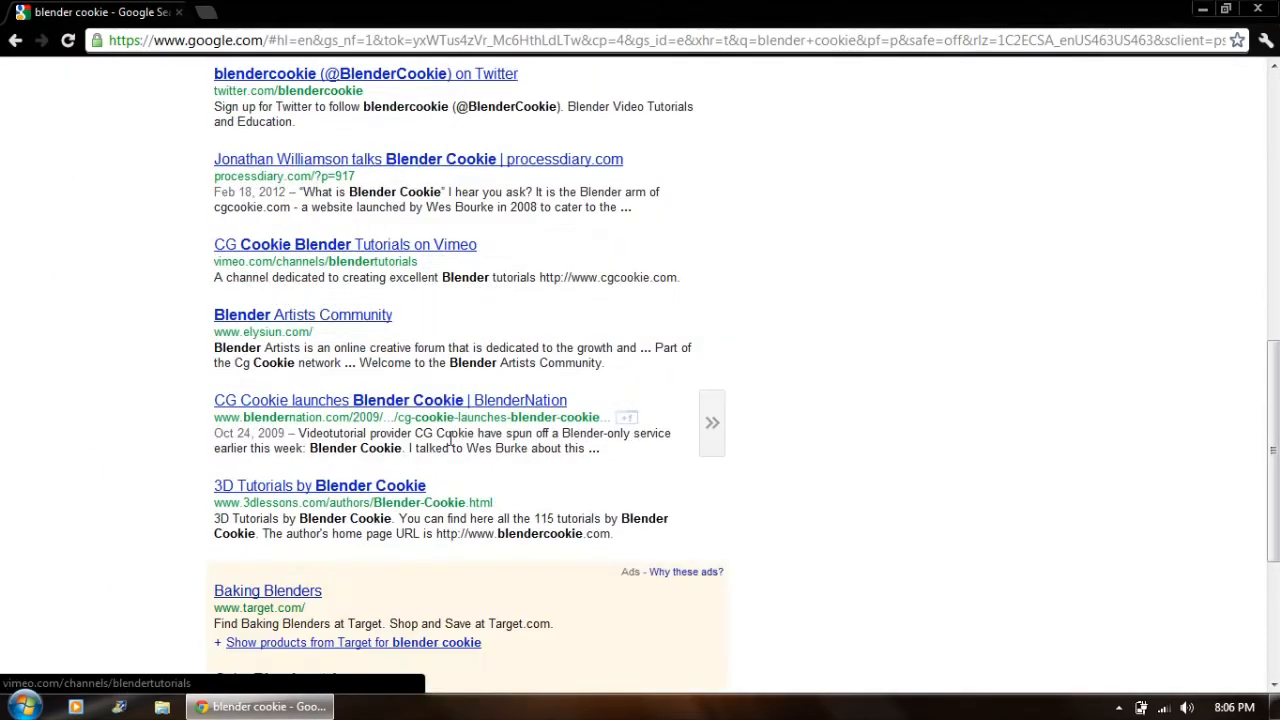
{"action": "scroll", "coordinate": [456, 448], "scroll_direction": "up", "scroll_amount": 7}
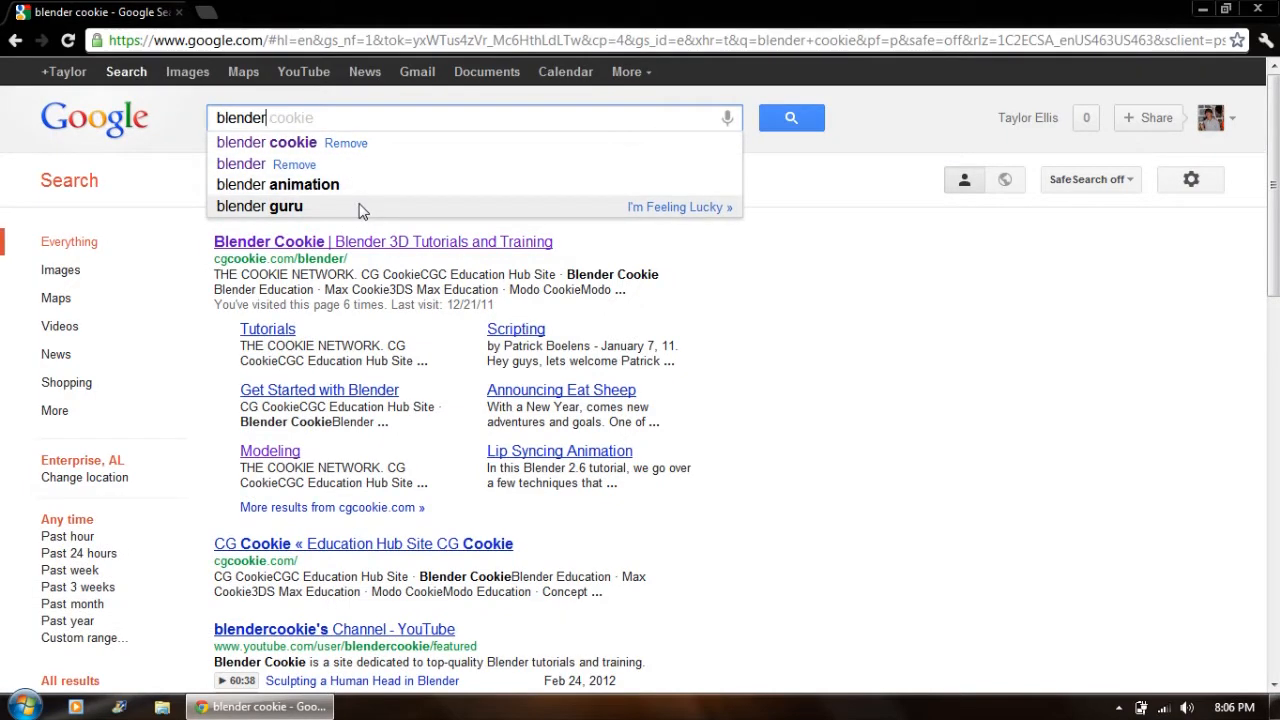
Search for "blender foundation" and open the download page of the blender.org site.
{"action": "type", "text": "fou"}
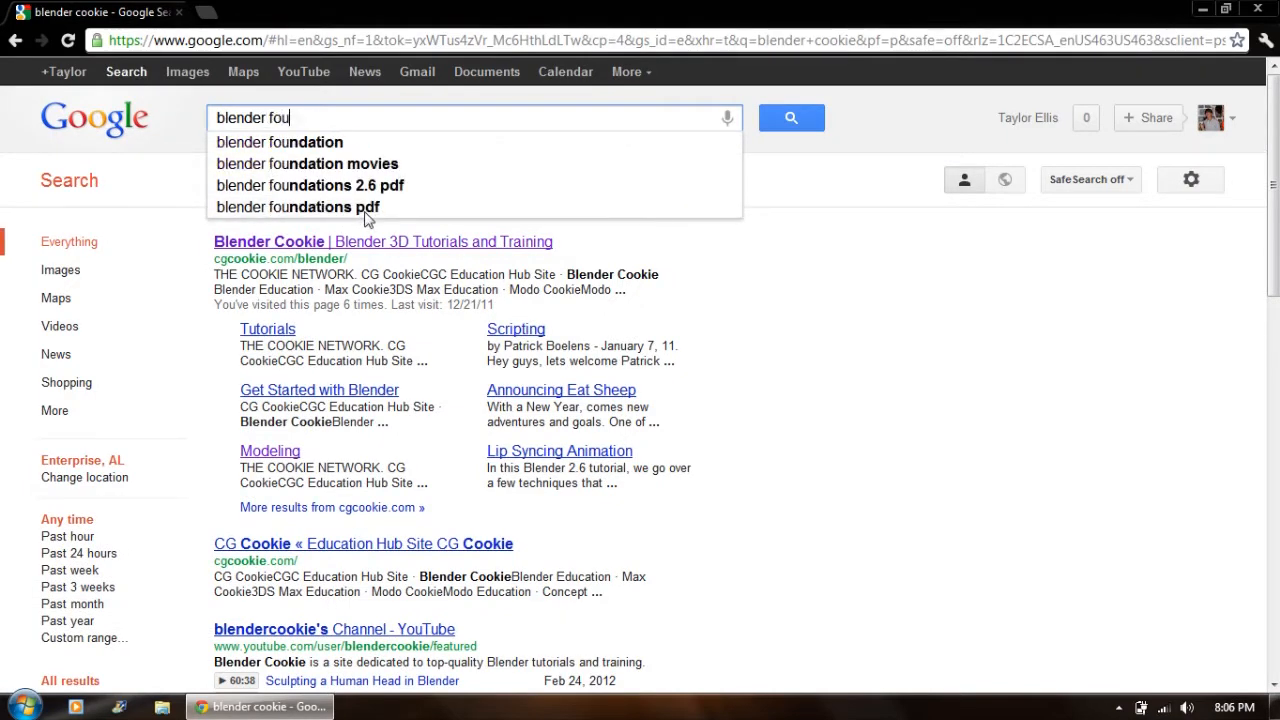
{"action": "left_click", "coordinate": [331, 143]}
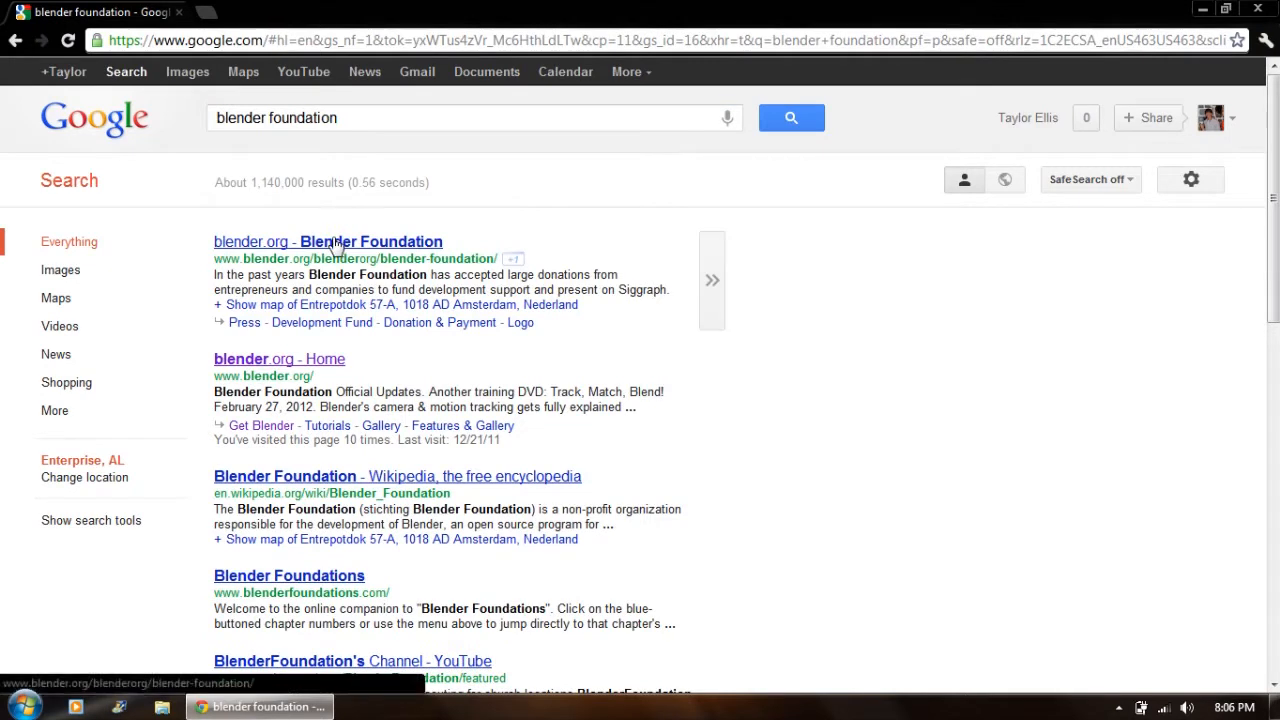
{"action": "left_click", "coordinate": [302, 362]}
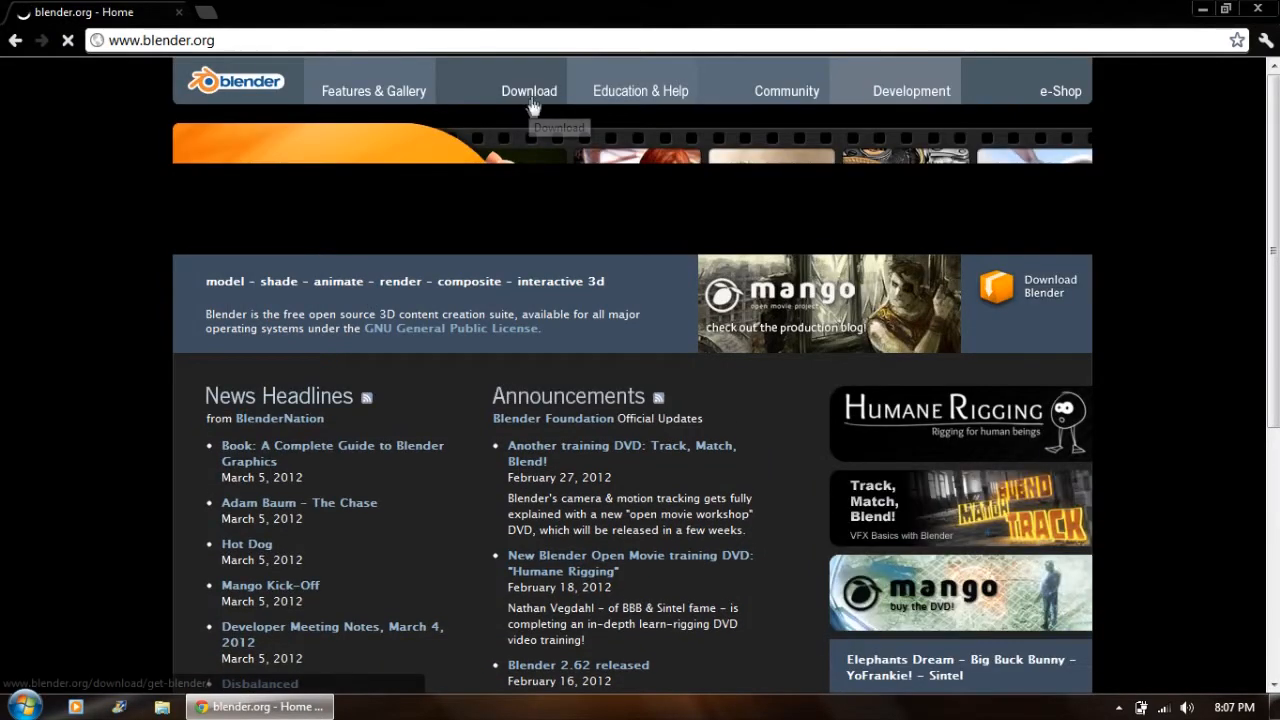
{"action": "left_click", "coordinate": [533, 100]}
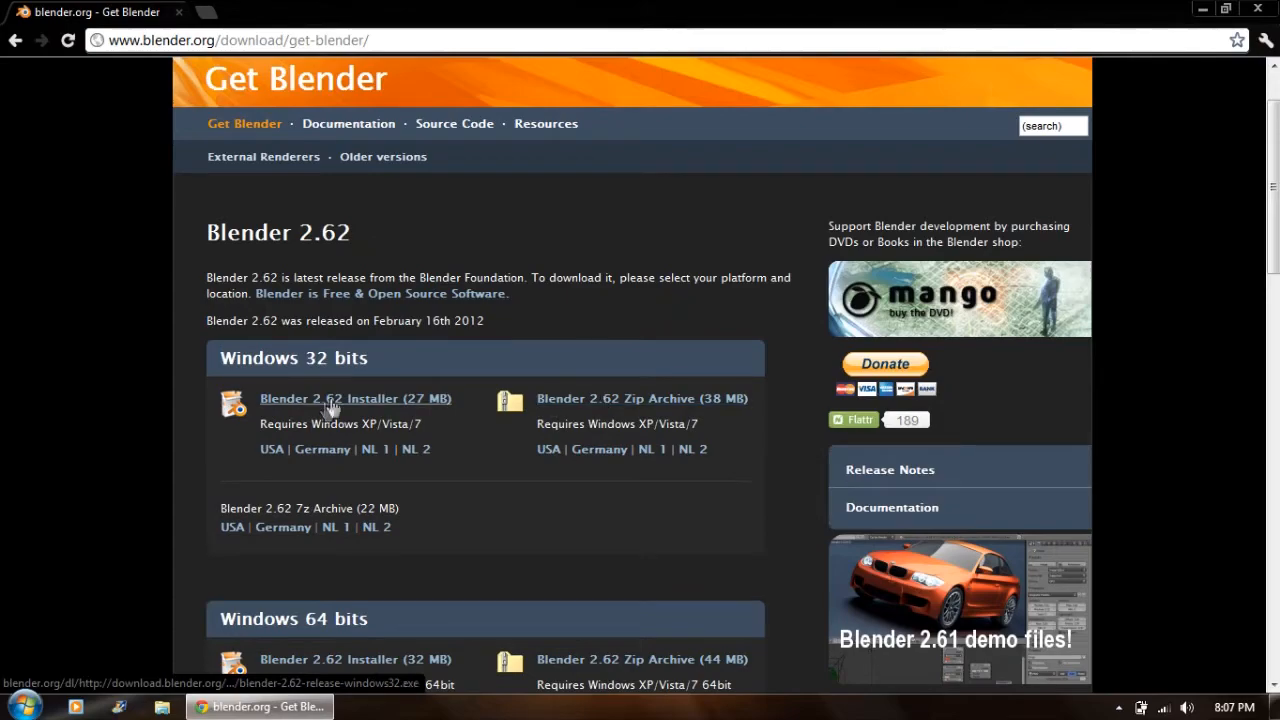
Review the Blender 2.62 downloads for Windows, Linux and Mac OS X, and close the browser.
{"action": "scroll", "coordinate": [330, 405], "scroll_direction": "down", "scroll_amount": 1}
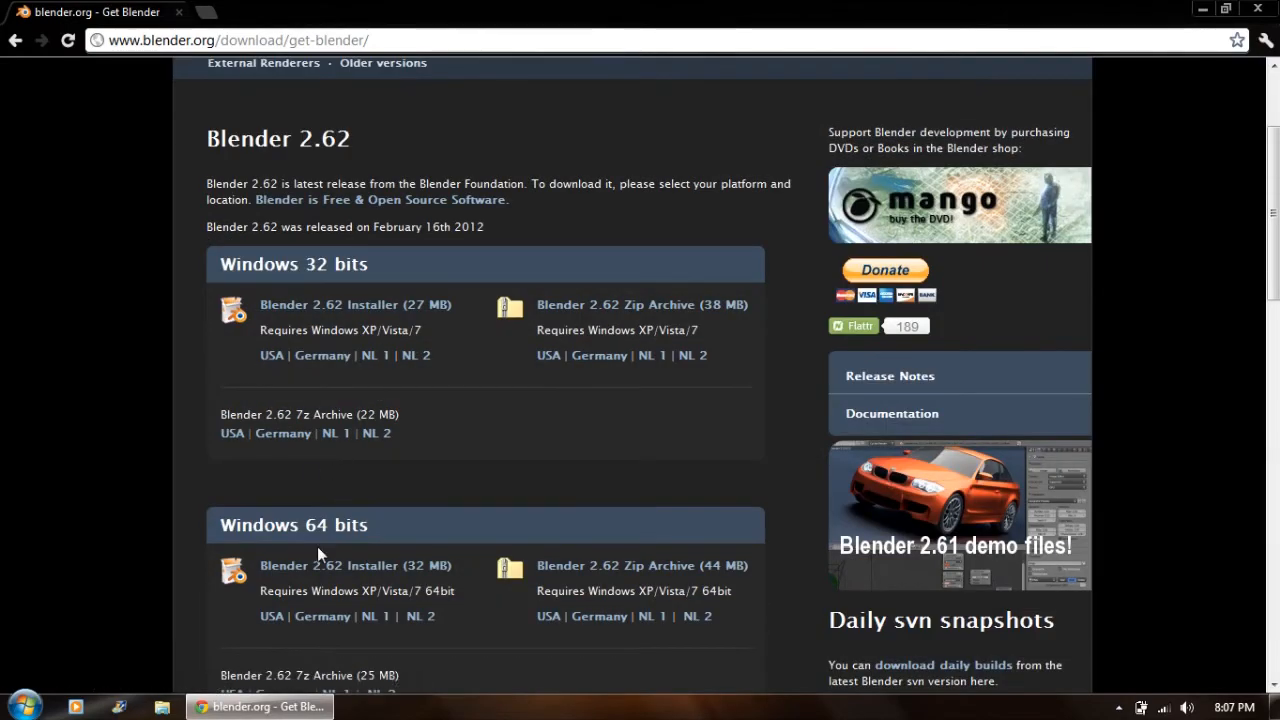
{"action": "scroll", "coordinate": [317, 546], "scroll_direction": "down", "scroll_amount": 2}
{"action": "scroll", "coordinate": [333, 376], "scroll_direction": "down", "scroll_amount": 1}
{"action": "scroll", "coordinate": [333, 377], "scroll_direction": "down", "scroll_amount": 7}
{"action": "scroll", "coordinate": [334, 378], "scroll_direction": "up", "scroll_amount": 2}
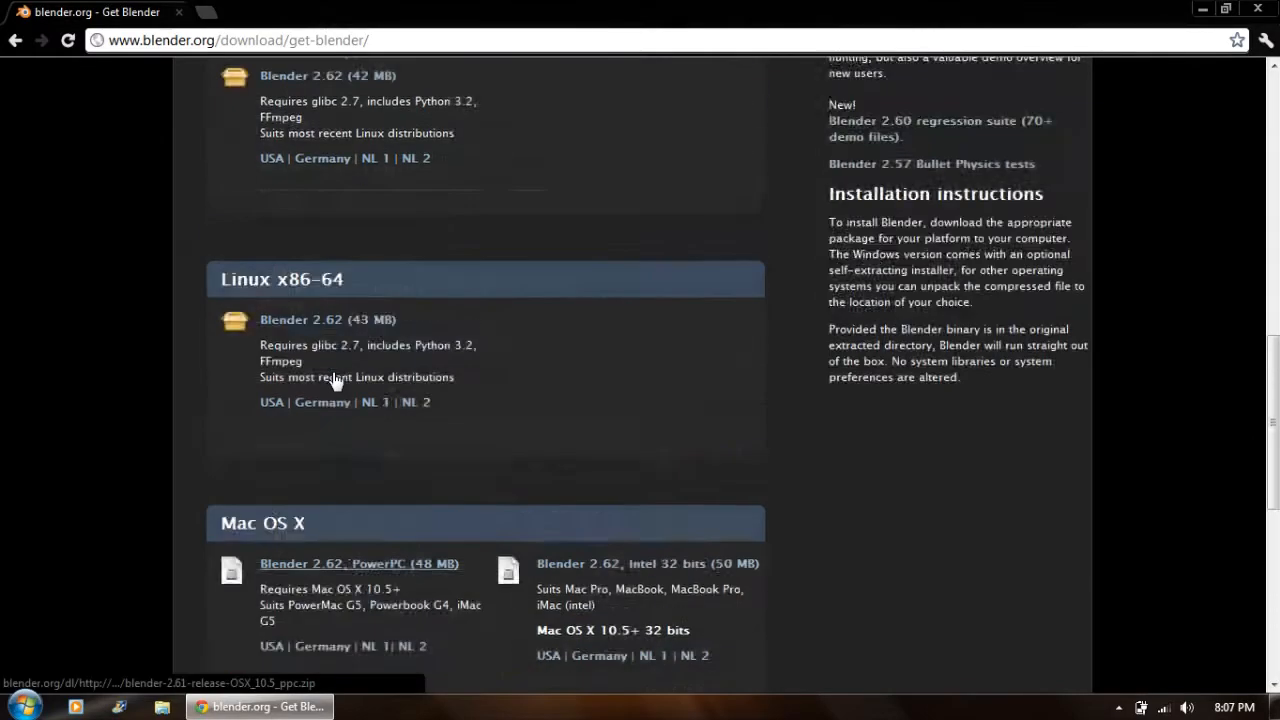
{"action": "scroll", "coordinate": [333, 378], "scroll_direction": "up", "scroll_amount": 9}
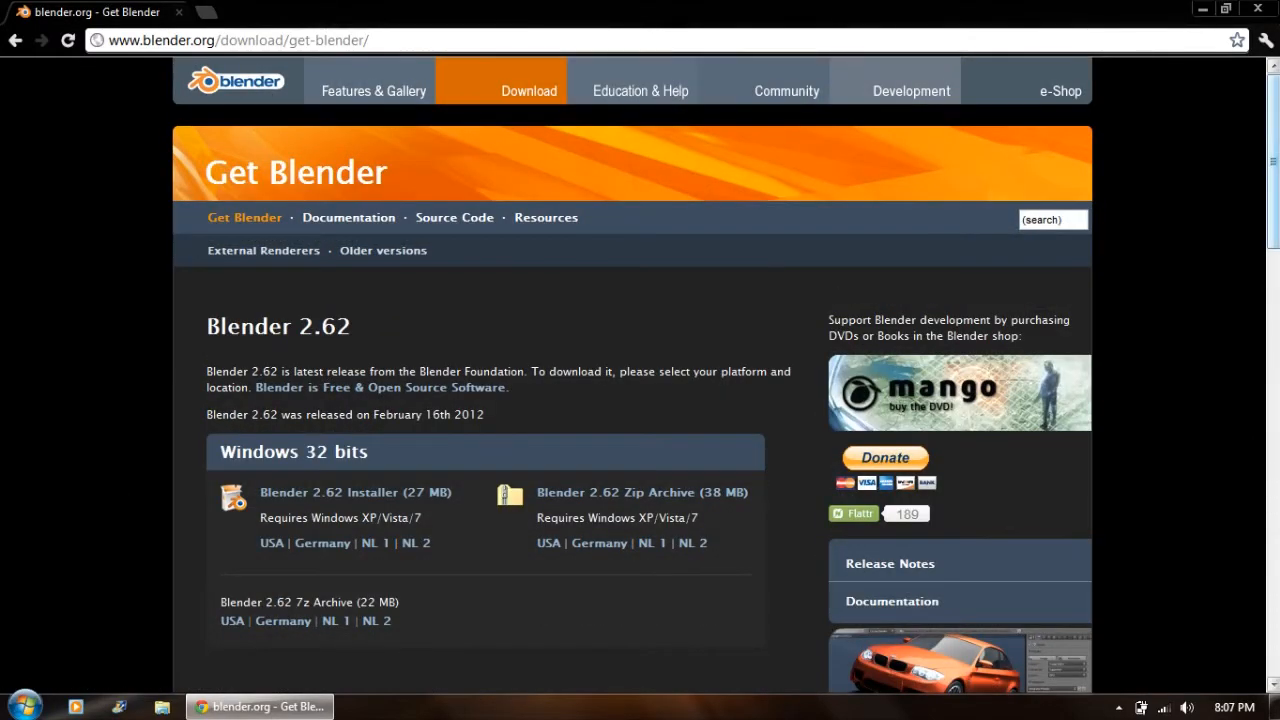
{"action": "left_click", "coordinate": [1257, 9]}
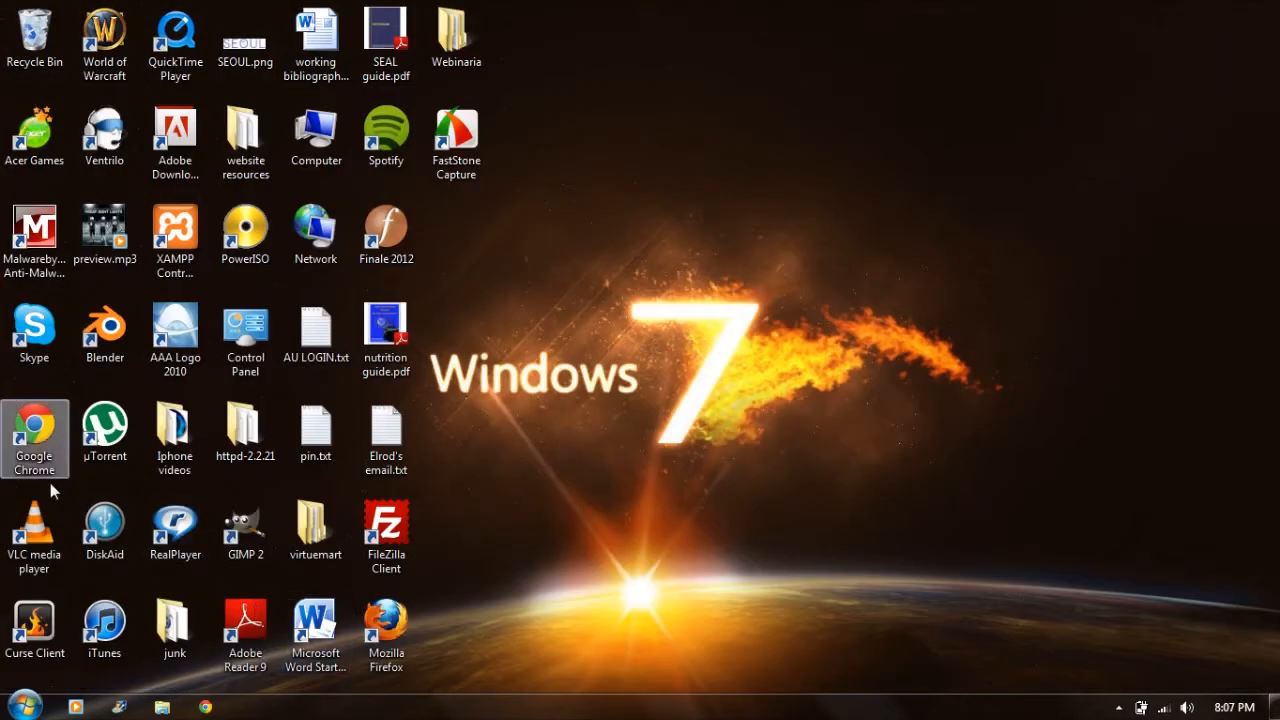
Launch Blender from the desktop and dismiss the splash screen to show the default cube scene.
{"action": "double_click", "coordinate": [105, 330]}
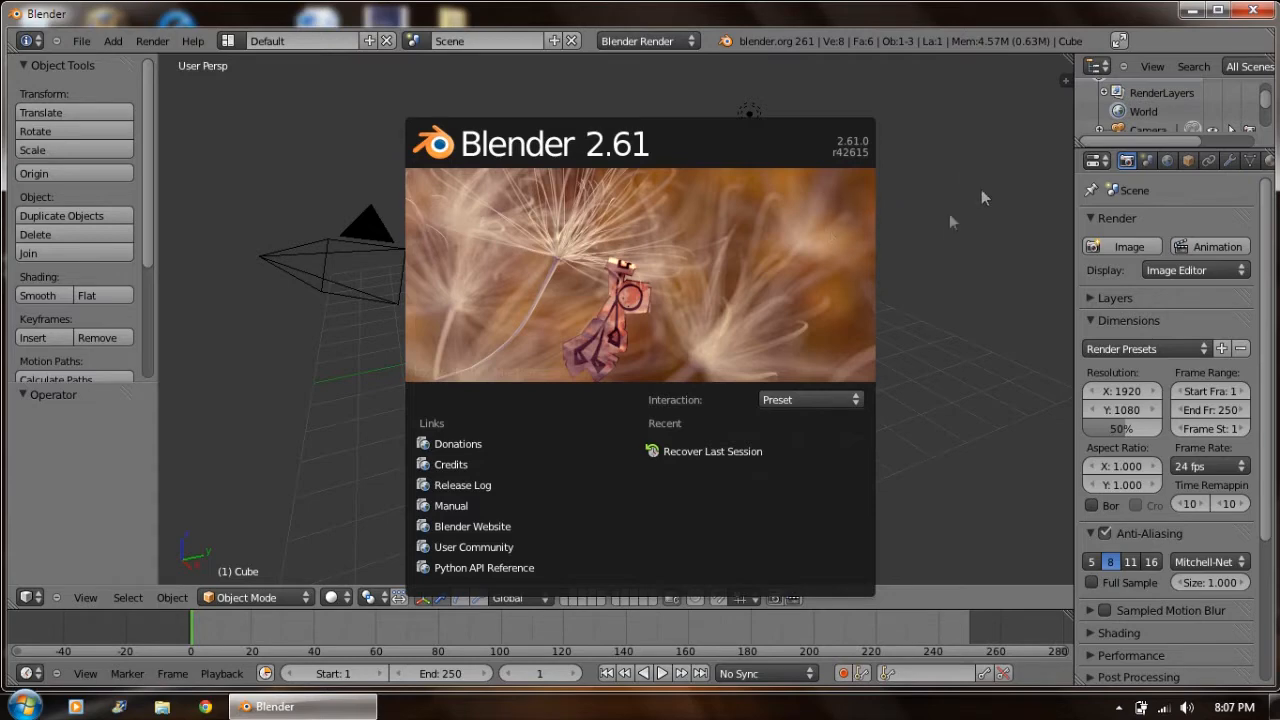
{"action": "left_click", "coordinate": [333, 345]}
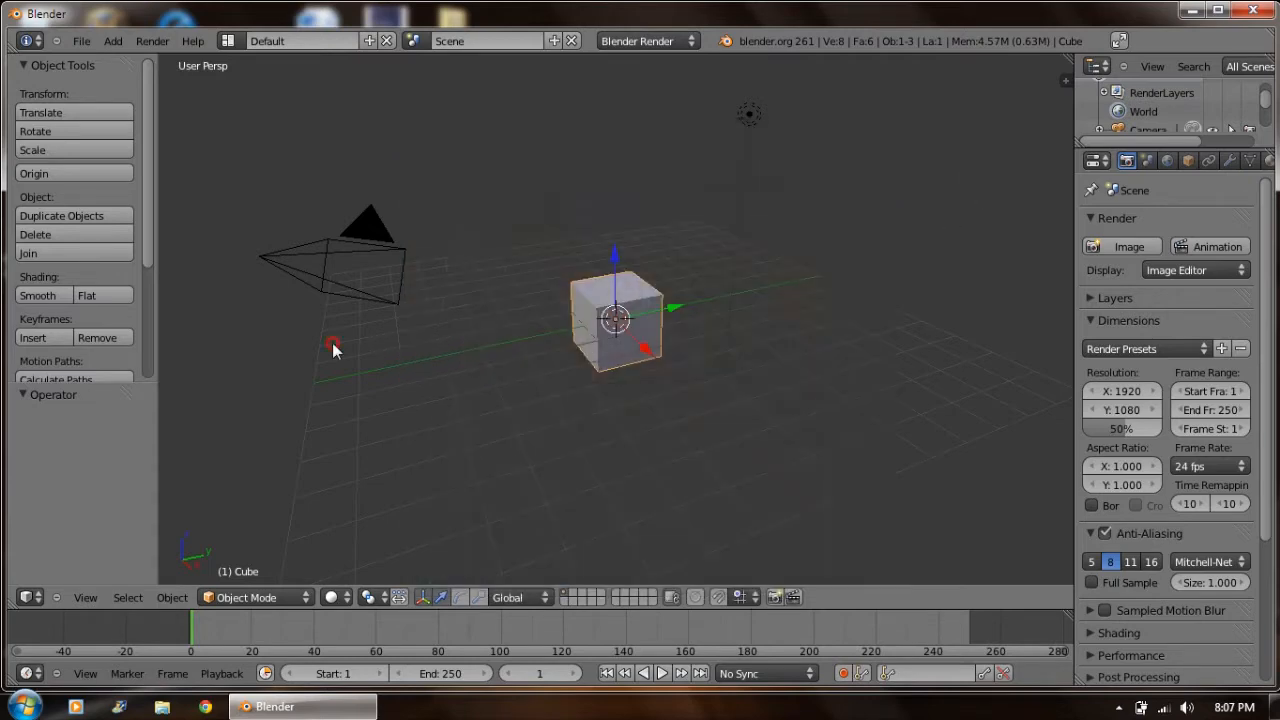
{"action": "middle_click_drag", "start_coordinate": [280, 428], "coordinate": [312, 391]}
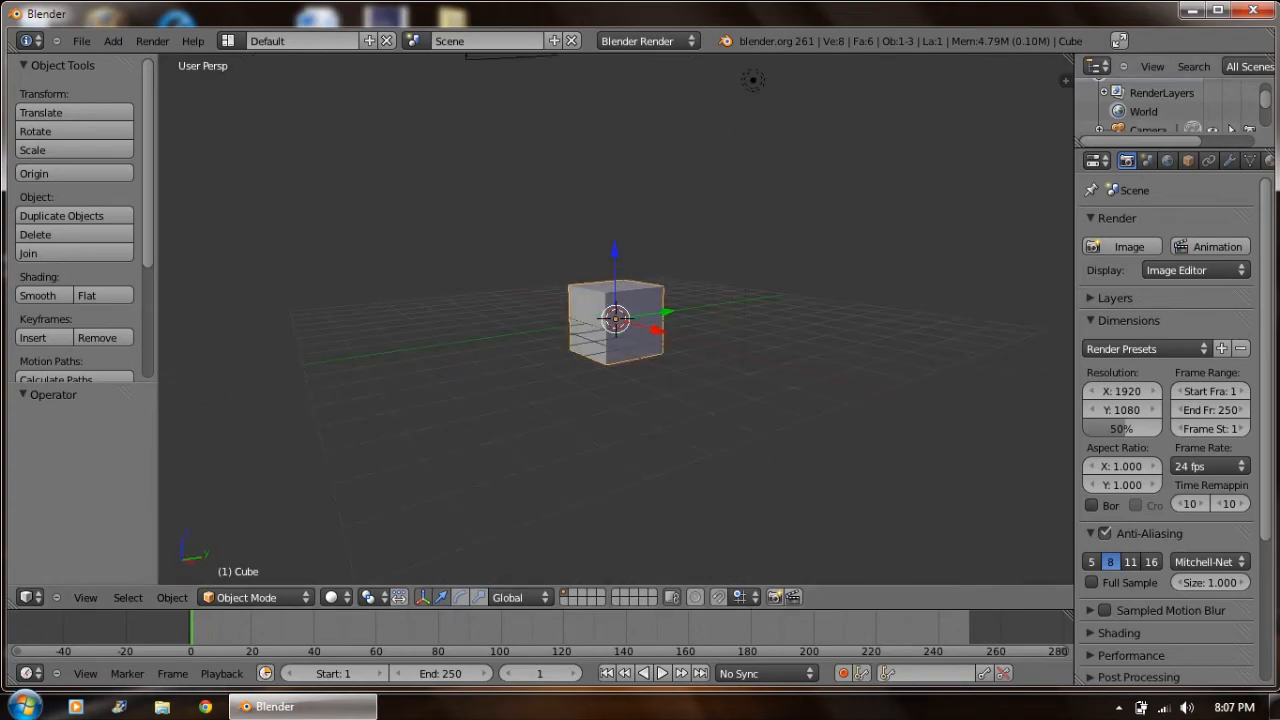
Maximize the Blender window and move the default cube up about 0.117 along the Z axis.
{"action": "left_click", "coordinate": [1218, 10]}
{"action": "middle_click_drag", "start_coordinate": [800, 233], "coordinate": [780, 340]}
{"action": "key", "text": "g"}
{"action": "key", "text": "z"}
{"action": "left_click", "coordinate": [717, 261]}
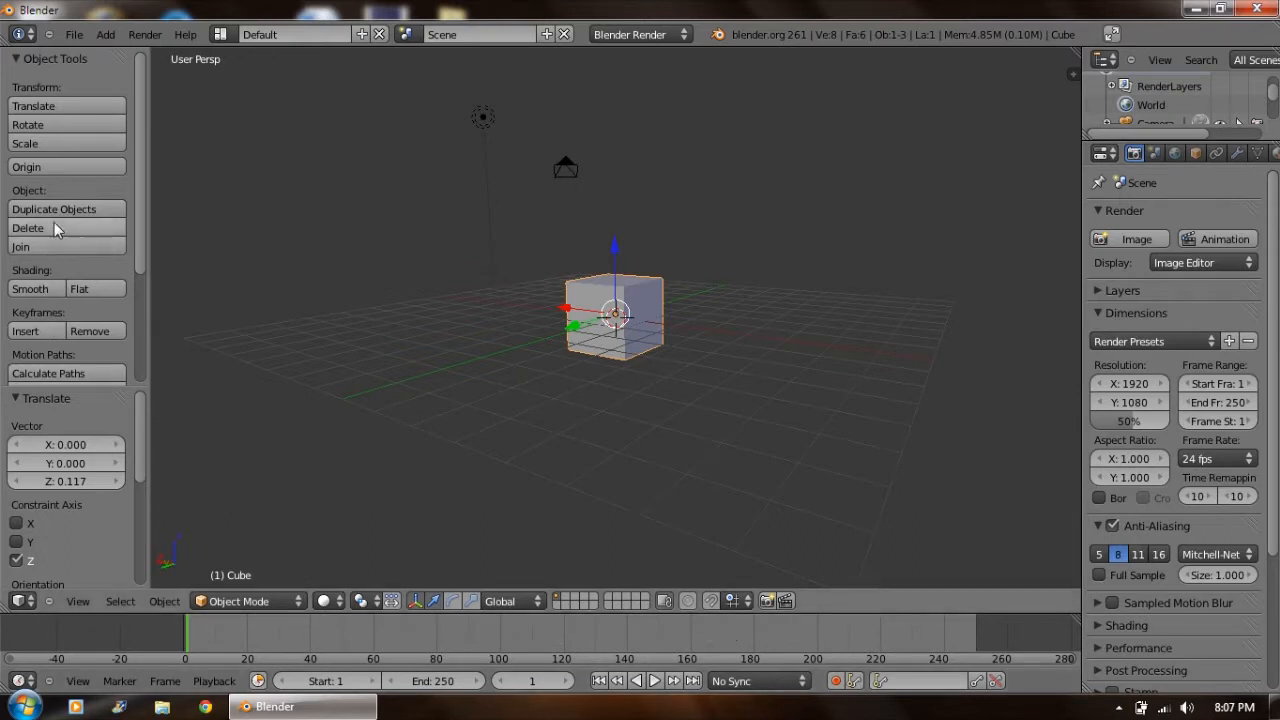
Collapse and re-expand the Object Tools, and place the 3D cursor near the cube's upper edge.
{"action": "left_click", "coordinate": [58, 62]}
{"action": "left_click", "coordinate": [58, 62]}
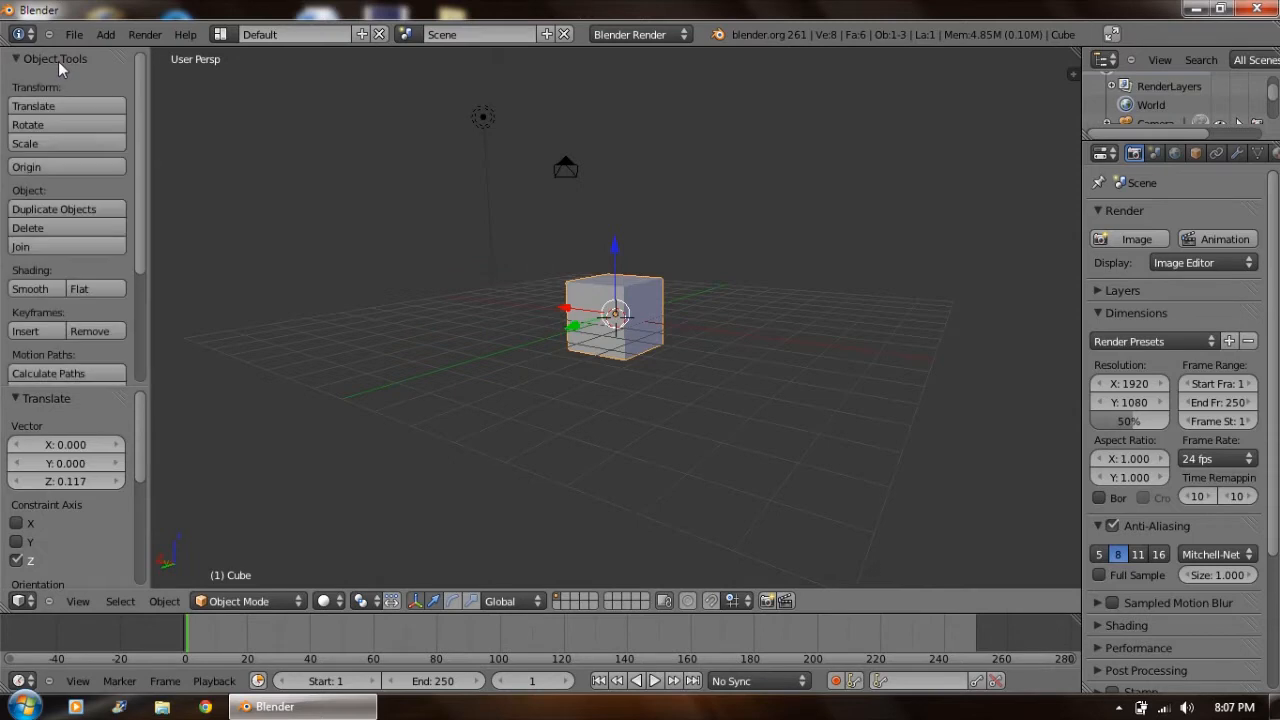
{"action": "mouse_move", "coordinate": [140, 92]}
{"action": "left_mouse_down"}
{"action": "mouse_move", "coordinate": [117, 220]}
{"action": "mouse_move", "coordinate": [128, 97]}
{"action": "mouse_move", "coordinate": [131, 177]}
{"action": "mouse_move", "coordinate": [193, 121]}
{"action": "left_mouse_up"}
{"action": "middle_click_drag", "start_coordinate": [616, 252], "coordinate": [550, 280]}
{"action": "left_click", "coordinate": [637, 297]}
{"action": "middle_click_drag", "start_coordinate": [760, 320], "coordinate": [673, 292]}
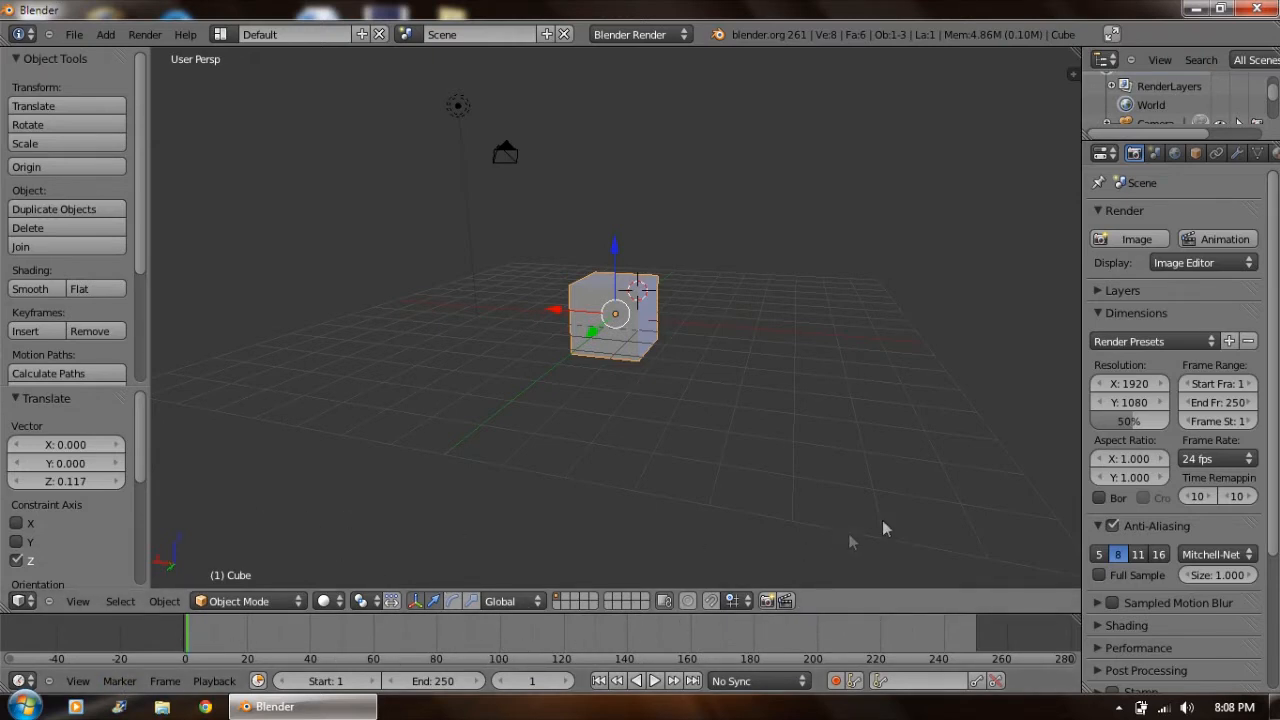
Look through the scene, world, object, constraint, modifier and mesh data properties, and return to the render settings.
{"action": "left_click", "coordinate": [1155, 153]}
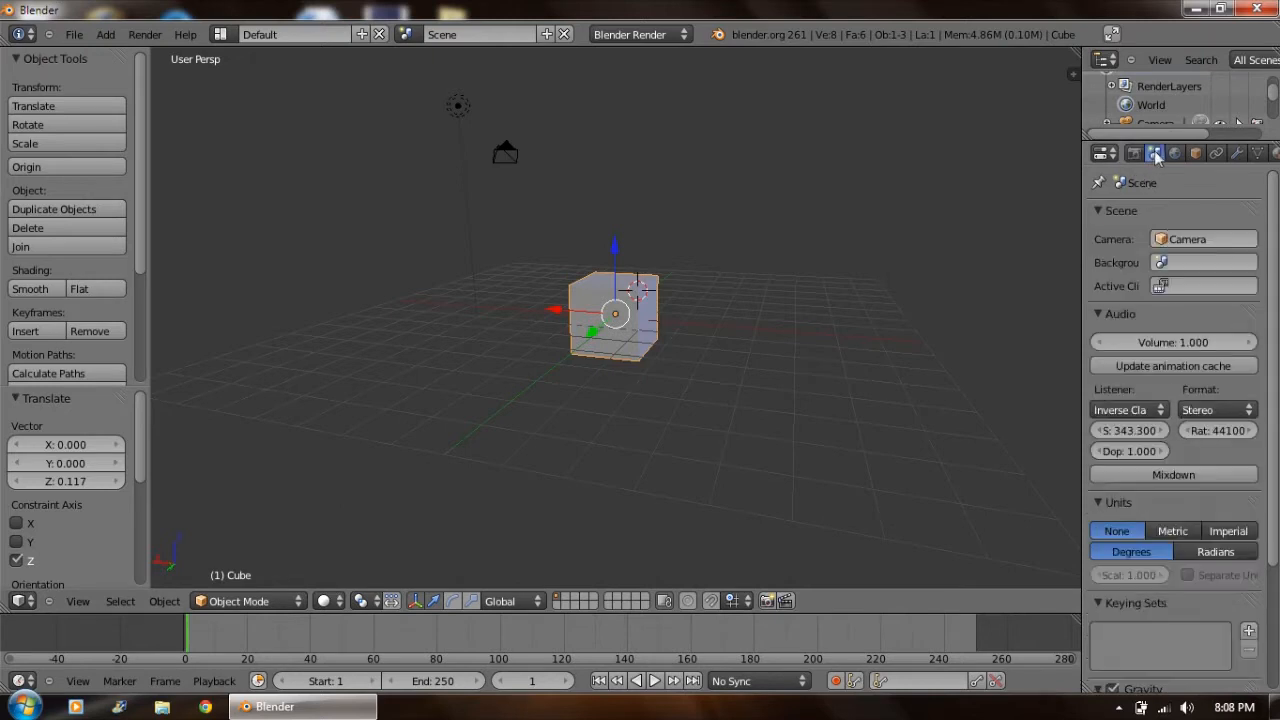
{"action": "left_click", "coordinate": [1177, 154]}
{"action": "left_click", "coordinate": [1197, 154]}
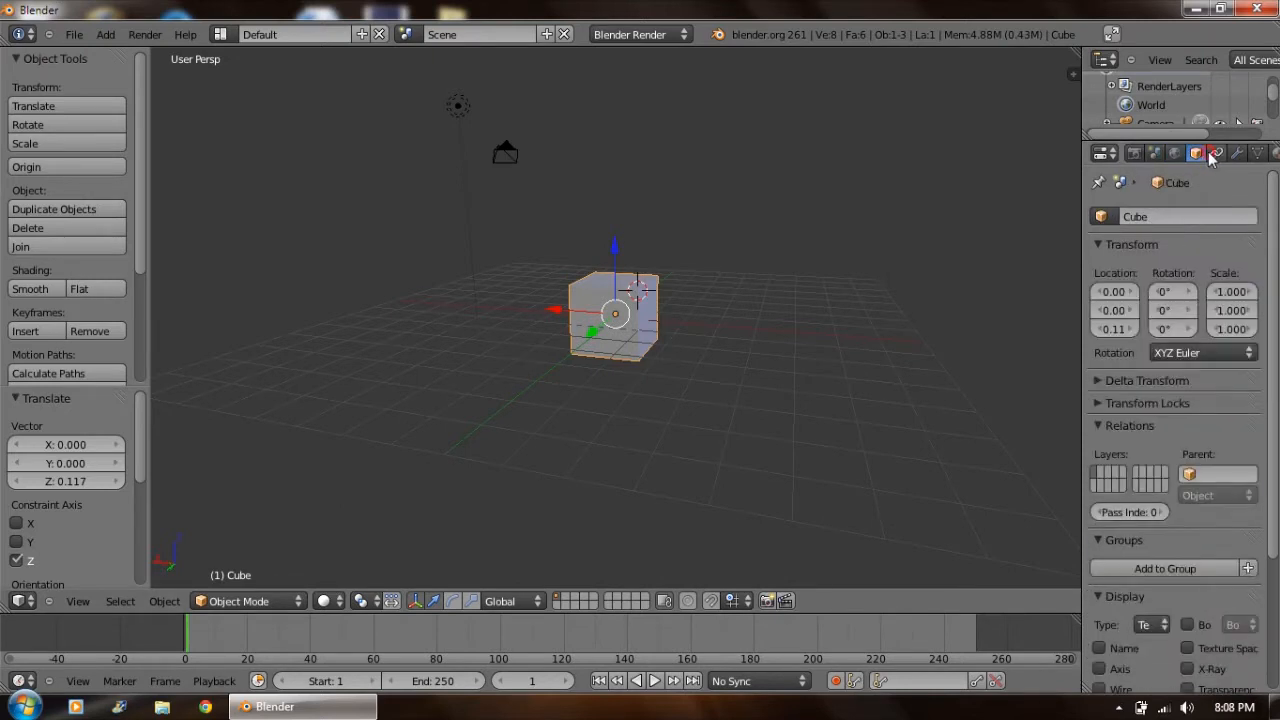
{"action": "left_click", "coordinate": [1214, 155]}
{"action": "left_click", "coordinate": [1236, 155]}
{"action": "left_click", "coordinate": [1256, 154]}
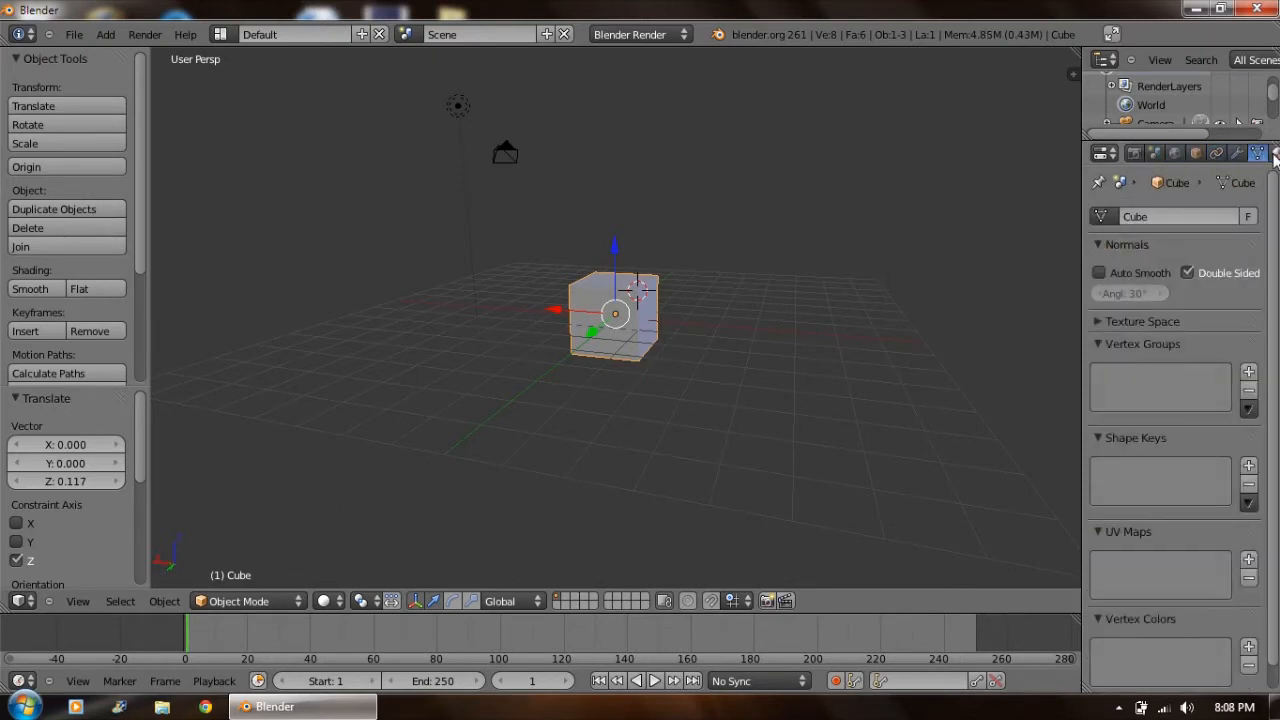
{"action": "left_click", "coordinate": [1134, 154]}
{"action": "left_click", "coordinate": [1177, 155]}
{"action": "left_click", "coordinate": [1197, 156]}
{"action": "left_click", "coordinate": [1216, 156]}
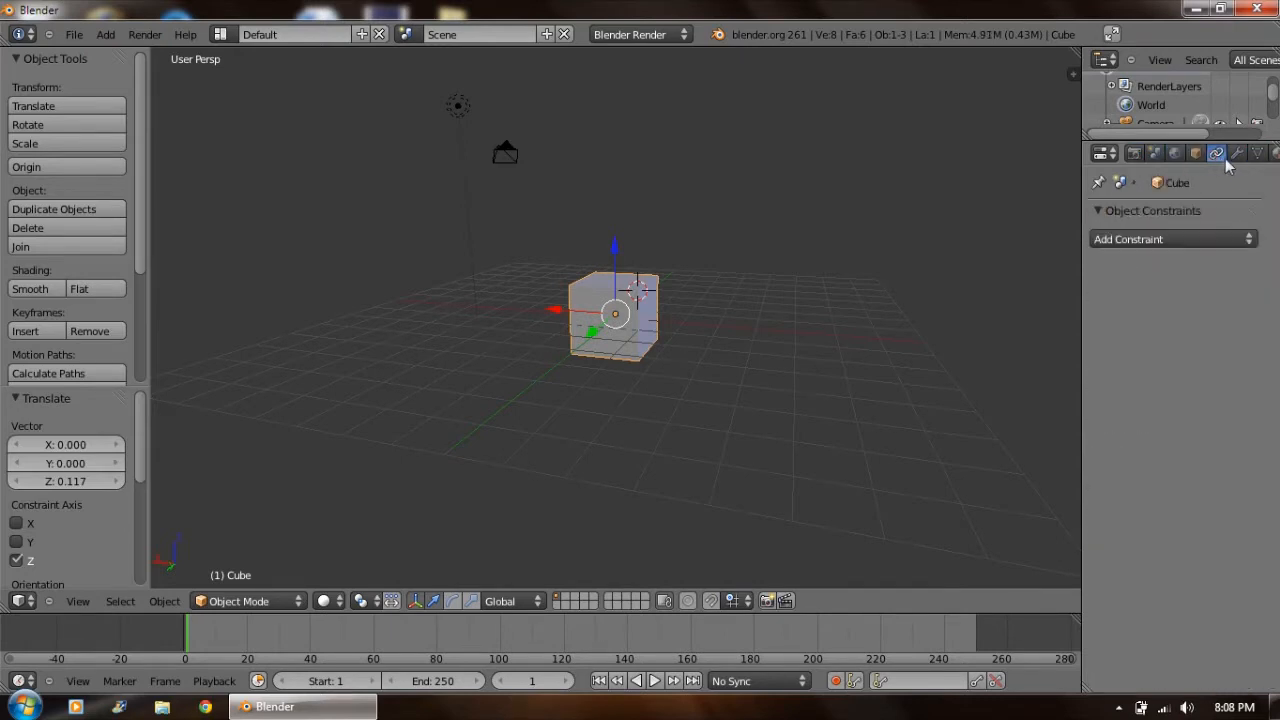
{"action": "left_click", "coordinate": [1237, 155]}
{"action": "left_click", "coordinate": [1136, 154]}
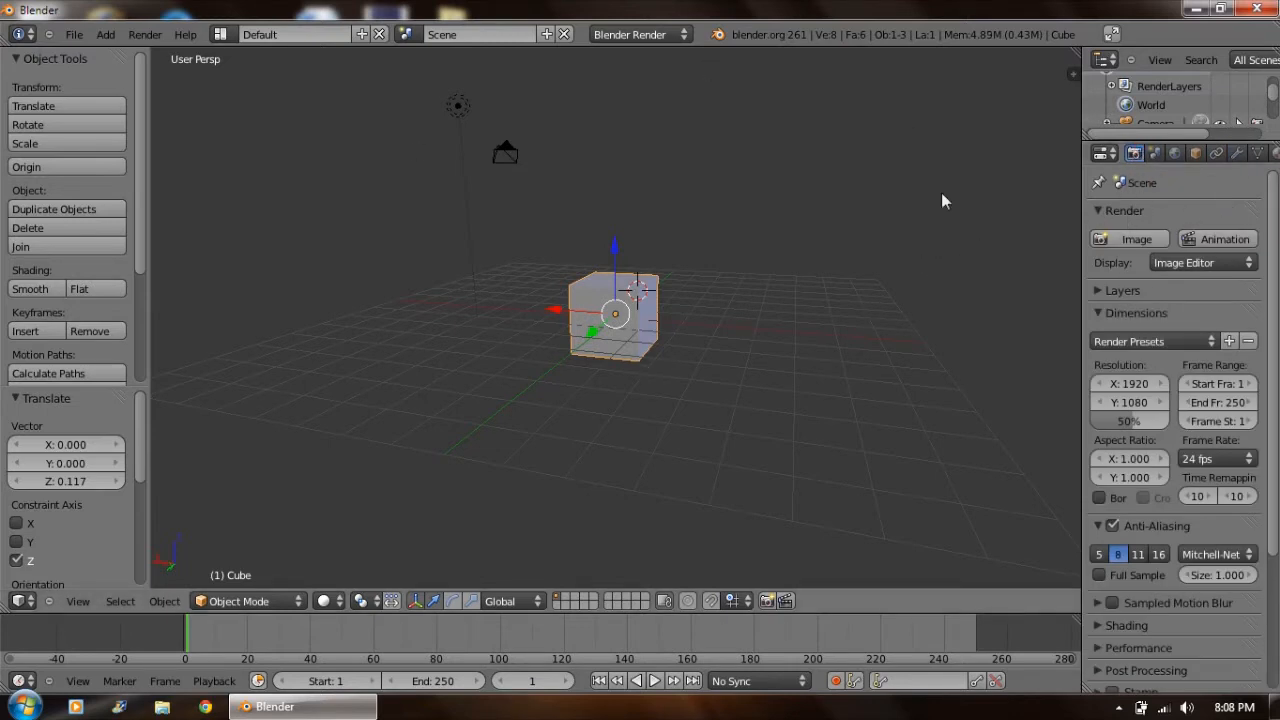
Check the available interaction modes, keep Object Mode, and view the cube from several angles.
{"action": "middle_click_drag", "start_coordinate": [451, 382], "coordinate": [622, 362]}
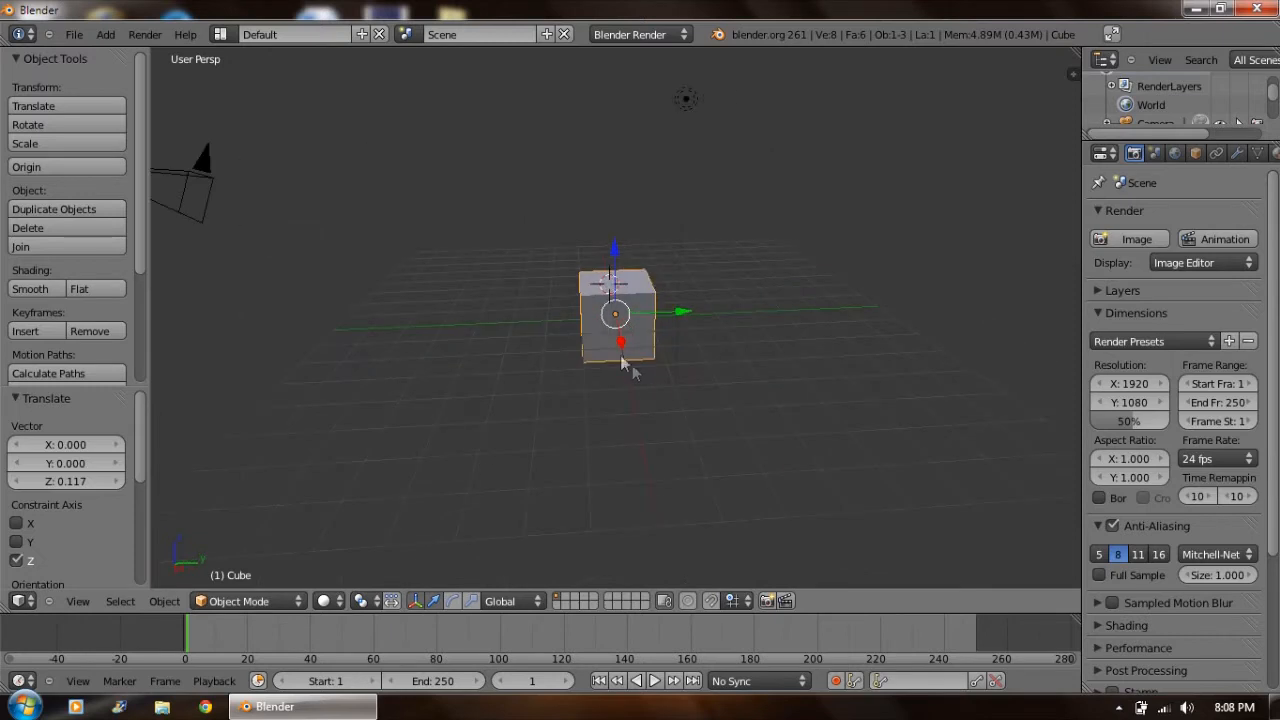
{"action": "left_click", "coordinate": [265, 606]}
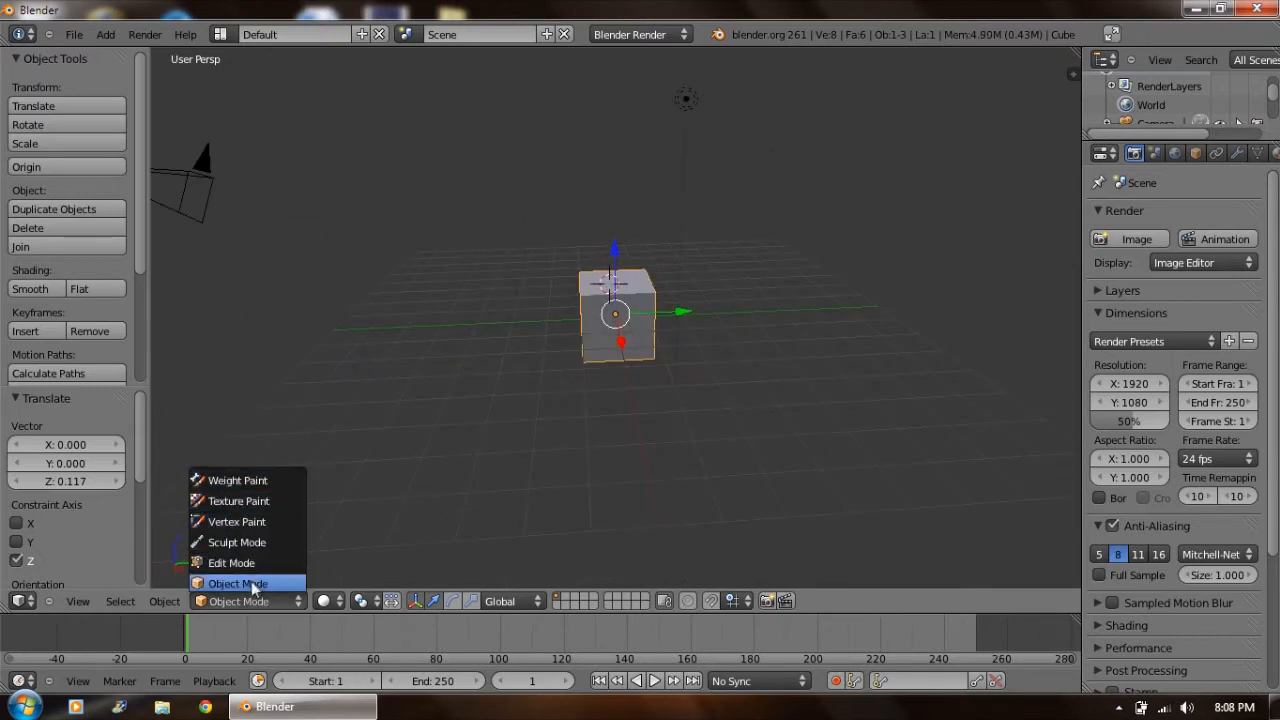
{"action": "left_click", "coordinate": [253, 585]}
{"action": "middle_click_drag", "start_coordinate": [787, 338], "coordinate": [590, 318]}
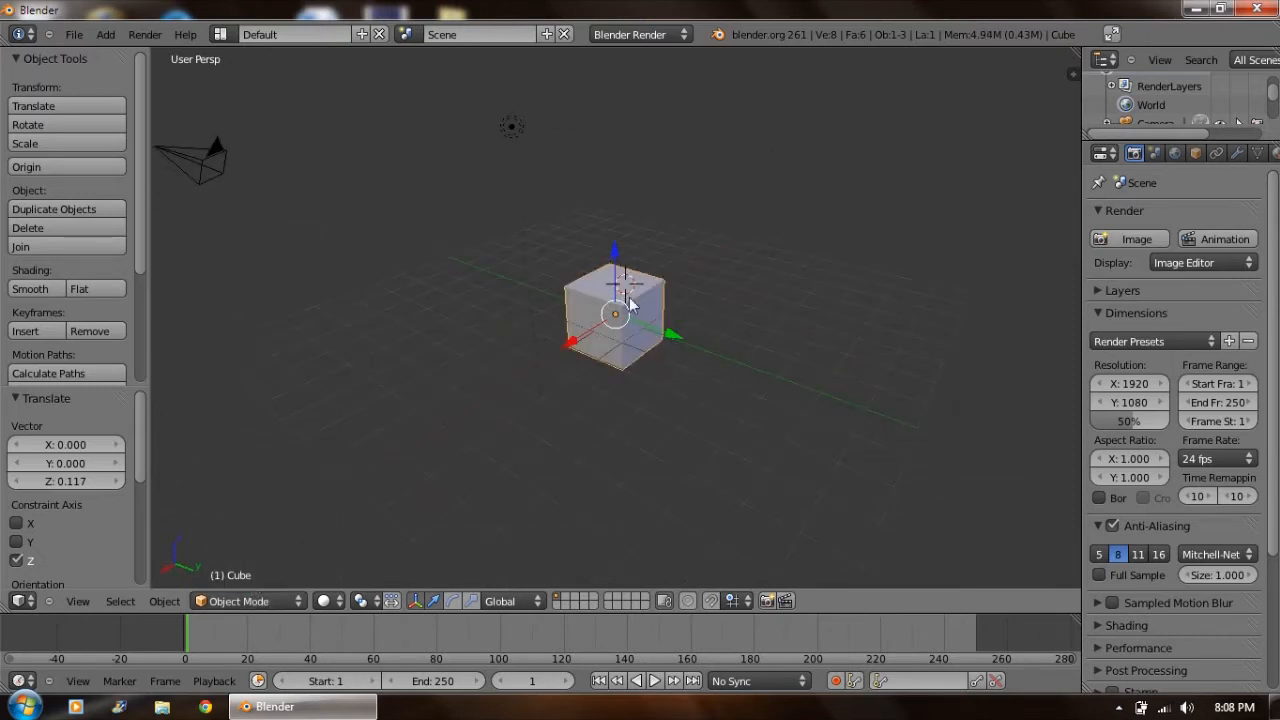
{"action": "middle_click_drag", "start_coordinate": [735, 366], "coordinate": [787, 393]}
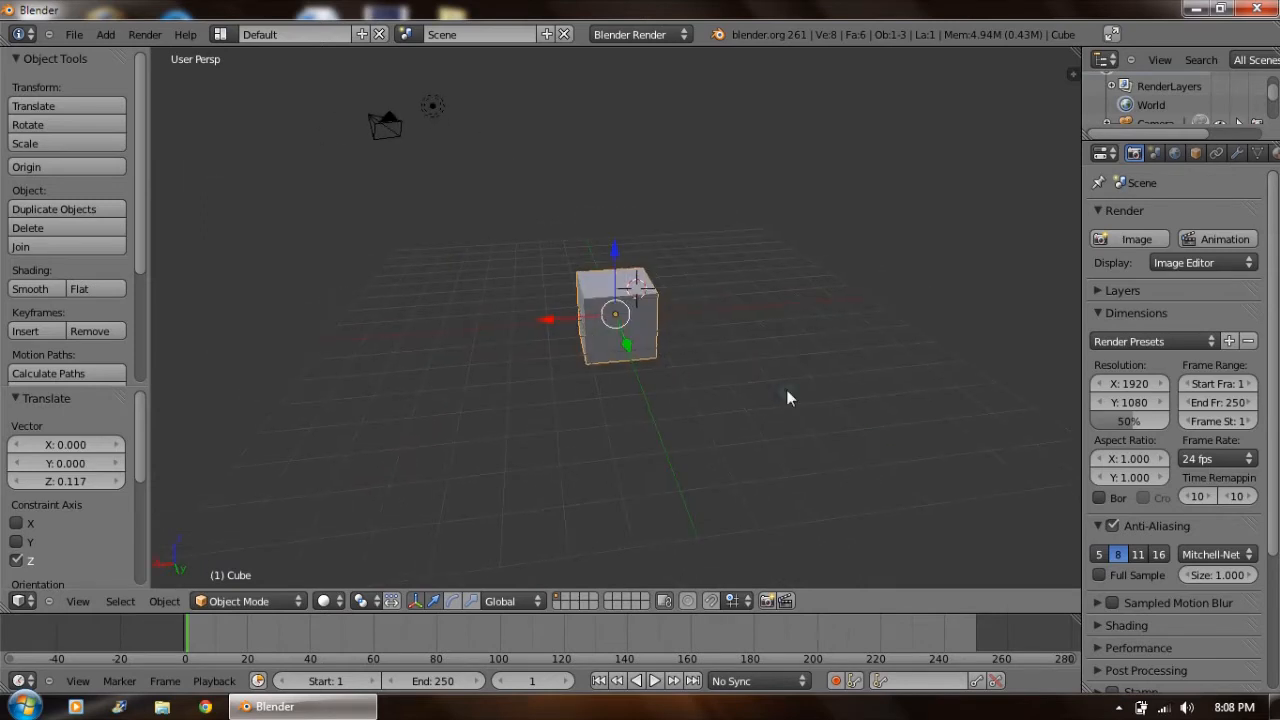
Select the camera and reselect the cube, and move the cube about -0.453 along the Y axis.
{"action": "right_click", "coordinate": [383, 135]}
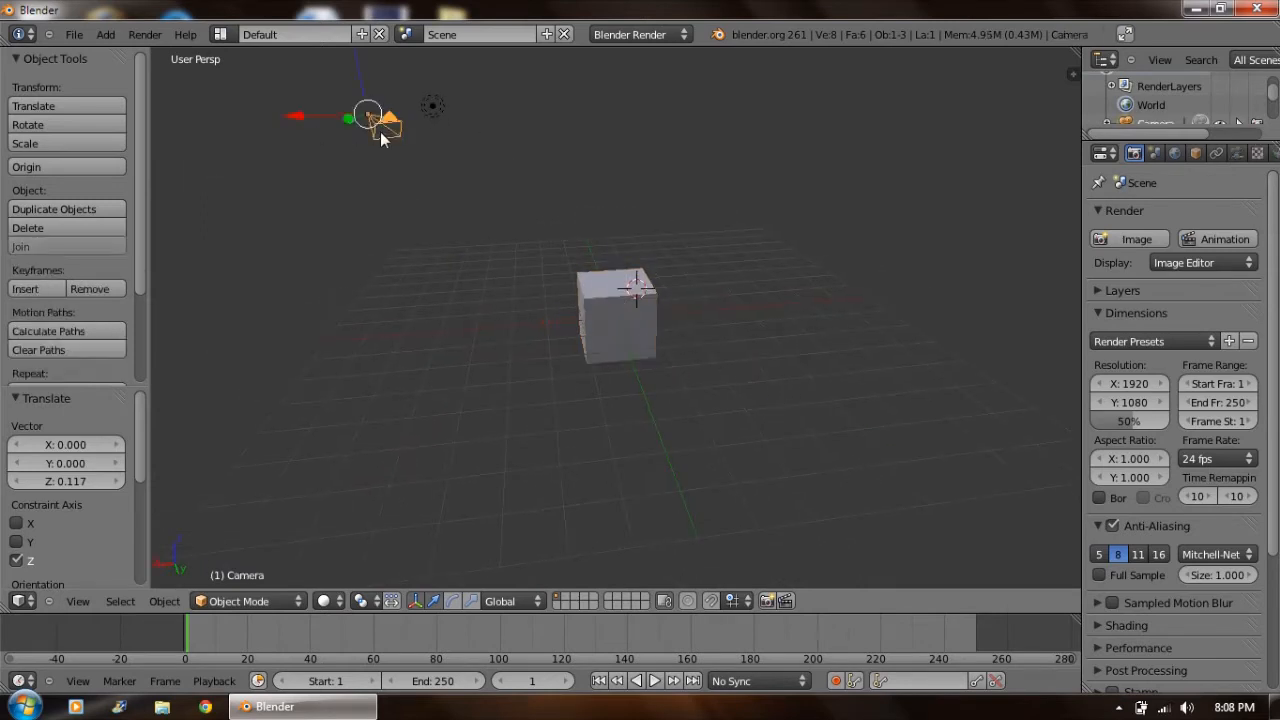
{"action": "right_click", "coordinate": [603, 309]}
{"action": "mouse_move", "coordinate": [689, 423]}
{"action": "middle_mouse_down"}
{"action": "mouse_move", "coordinate": [593, 376]}
{"action": "mouse_move", "coordinate": [716, 405]}
{"action": "middle_mouse_up"}
{"action": "middle_click_drag", "start_coordinate": [728, 345], "coordinate": [751, 381]}
{"action": "key", "text": "g"}
{"action": "key", "text": "y"}
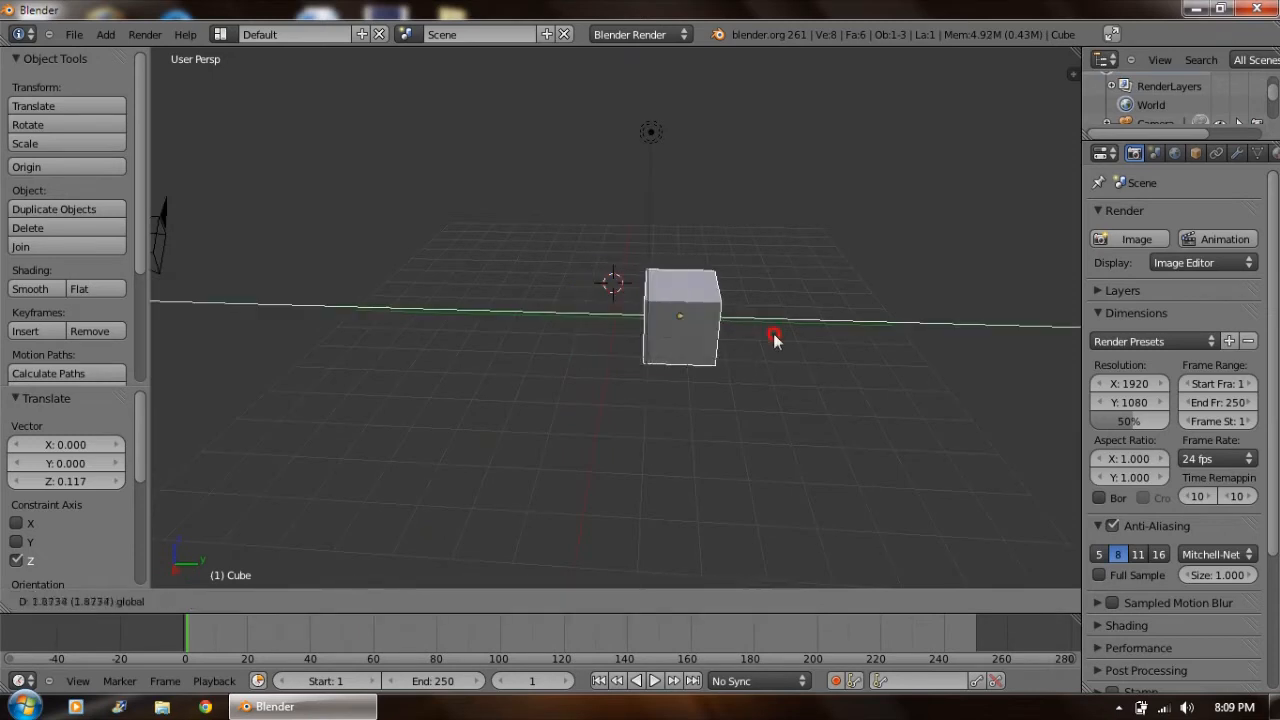
{"action": "left_click", "coordinate": [653, 319]}
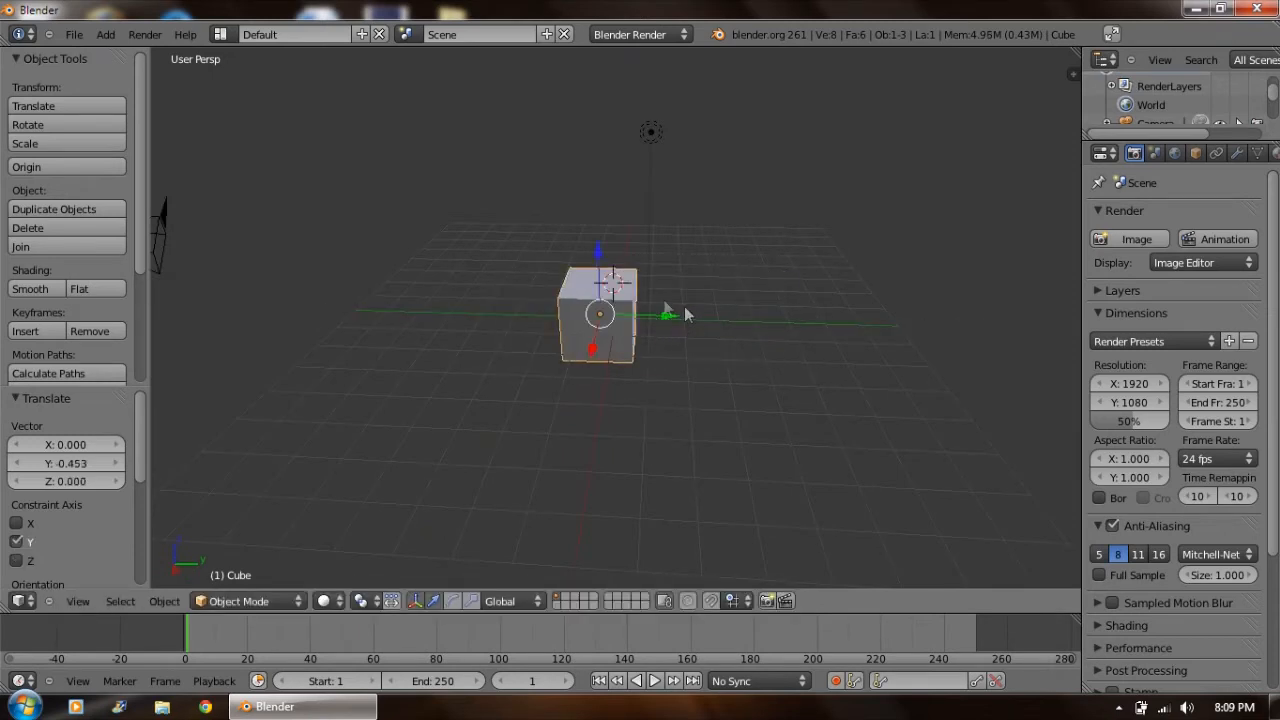
Move the cube about 0.454 along the Y axis.
{"action": "key", "text": "g"}
{"action": "key", "text": "y"}
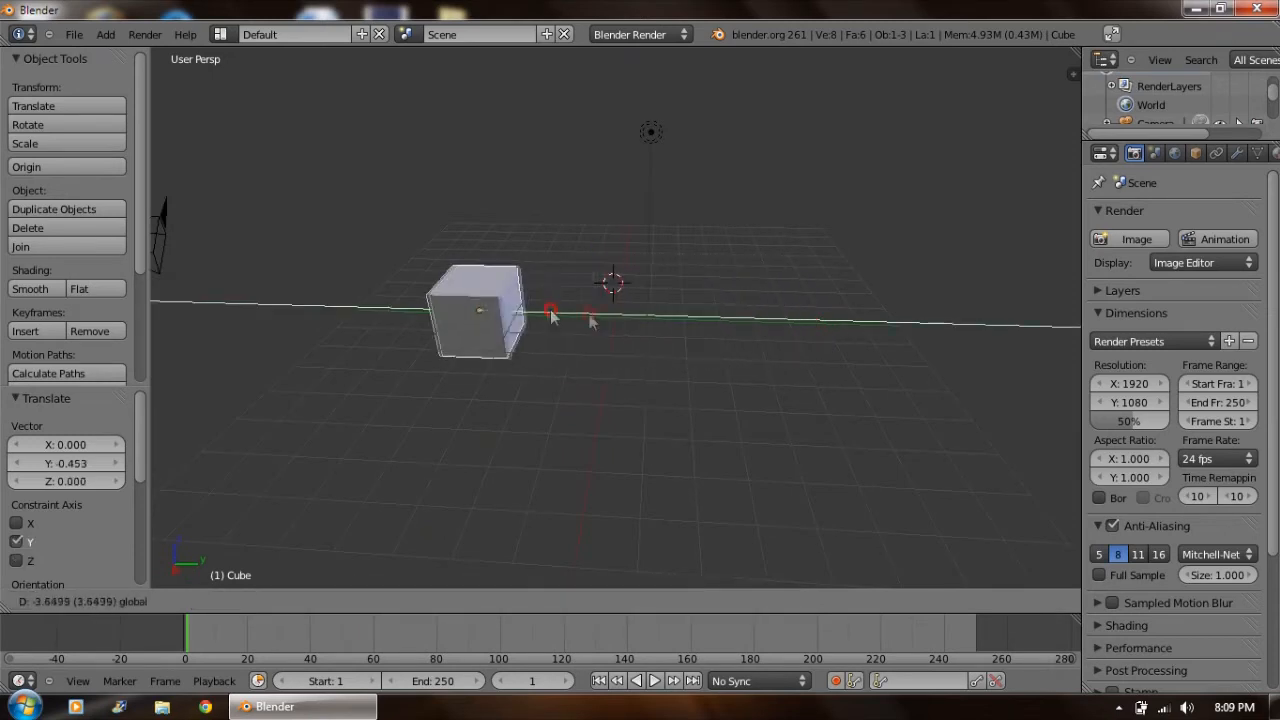
{"action": "left_click", "coordinate": [686, 343]}
Raise the cube about 1.053 along the Z axis and shift it about -0.125 along the X axis.
{"action": "middle_click_drag", "start_coordinate": [686, 343], "coordinate": [607, 269]}
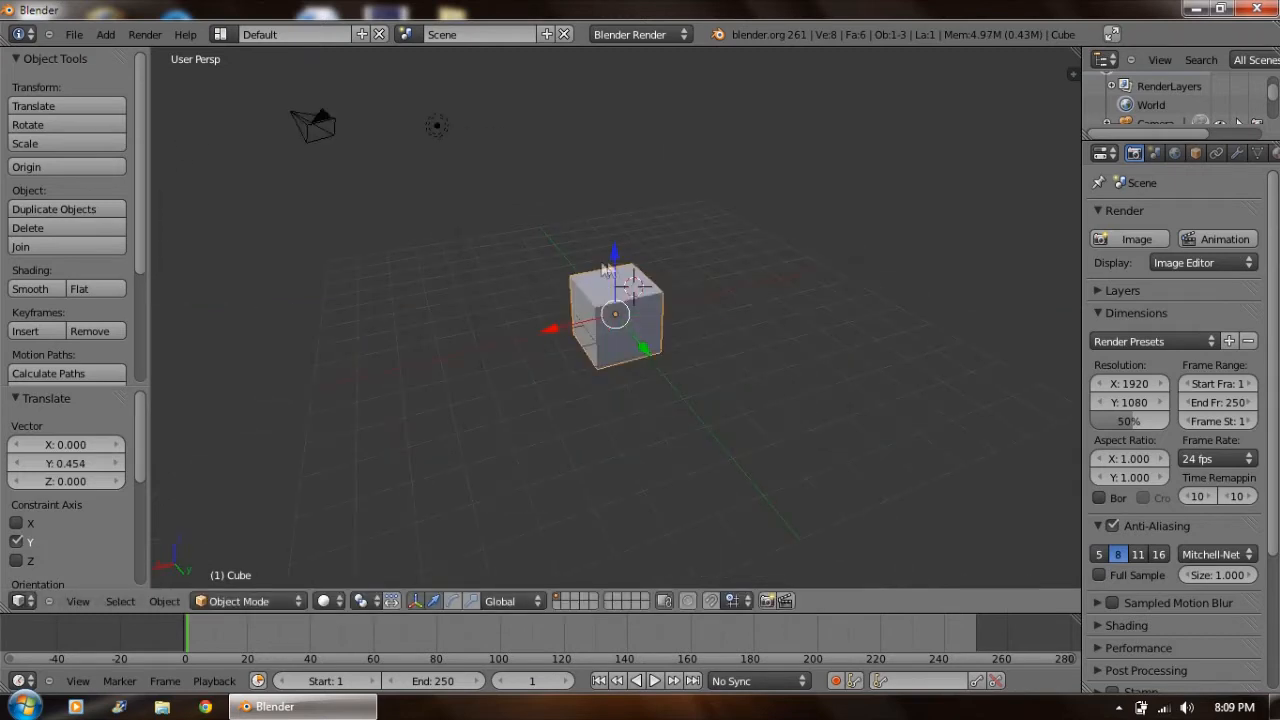
{"action": "mouse_move", "coordinate": [615, 258]}
{"action": "left_mouse_down"}
{"action": "mouse_move", "coordinate": [614, 160]}
{"action": "mouse_move", "coordinate": [596, 250]}
{"action": "left_mouse_up"}
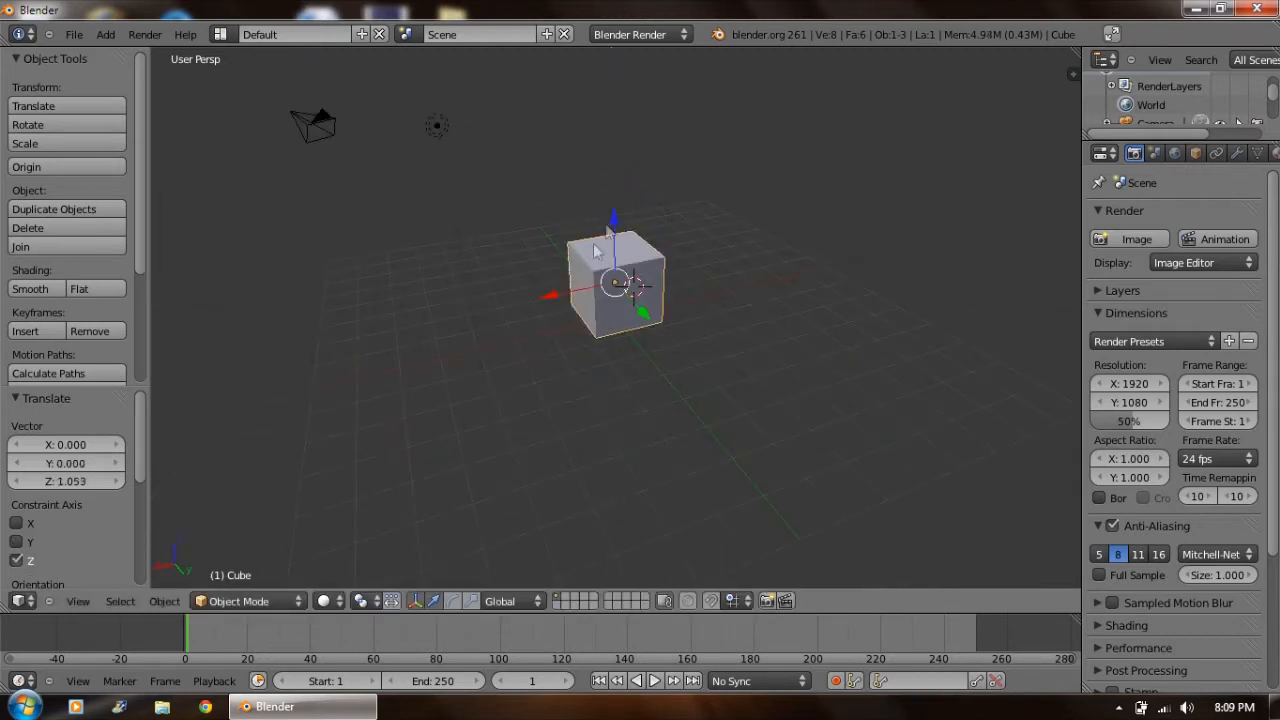
{"action": "mouse_move", "coordinate": [555, 300]}
{"action": "left_mouse_down"}
{"action": "mouse_move", "coordinate": [416, 308]}
{"action": "mouse_move", "coordinate": [520, 320]}
{"action": "mouse_move", "coordinate": [554, 306]}
{"action": "mouse_move", "coordinate": [516, 308]}
{"action": "mouse_move", "coordinate": [556, 305]}
{"action": "left_mouse_up"}
Try moving the cube freely across the view without an axis constraint, and cancel the move.
{"action": "middle_click_drag", "start_coordinate": [432, 379], "coordinate": [725, 380]}
{"action": "middle_click_drag", "start_coordinate": [652, 322], "coordinate": [610, 285]}
{"action": "left_click_drag", "start_coordinate": [610, 285], "coordinate": [628, 238]}
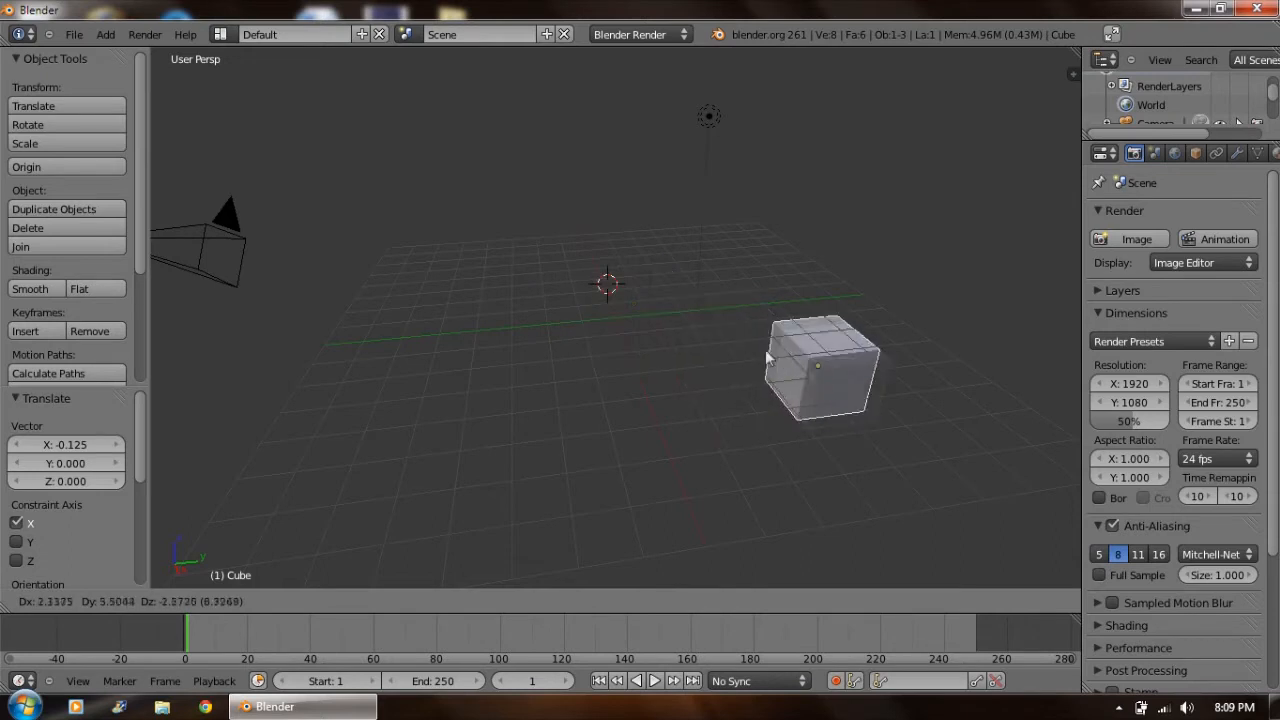
{"action": "right_click", "coordinate": [608, 282]}
{"action": "middle_click_drag", "start_coordinate": [671, 329], "coordinate": [622, 380]}
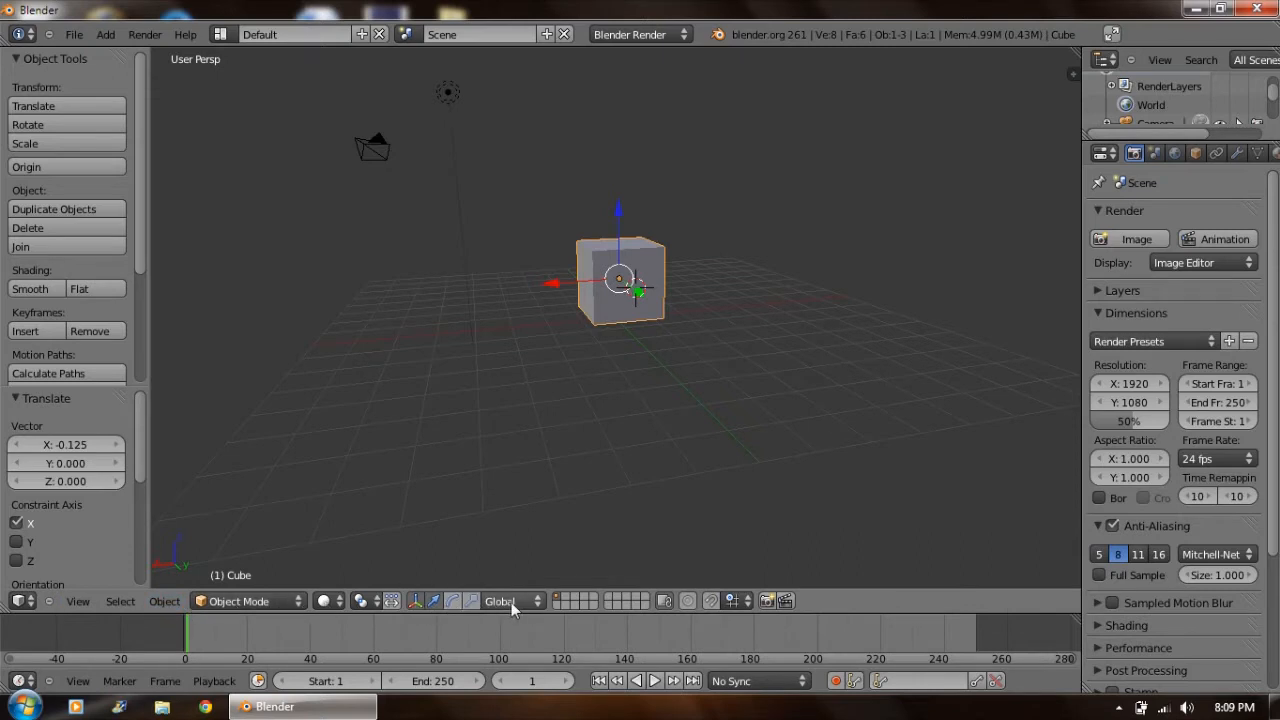
Switch to the rotate manipulator and rotate the cube, finishing with about 10.562° around the X axis.
{"action": "left_click", "coordinate": [452, 603]}
{"action": "middle_click_drag", "start_coordinate": [606, 505], "coordinate": [665, 330]}
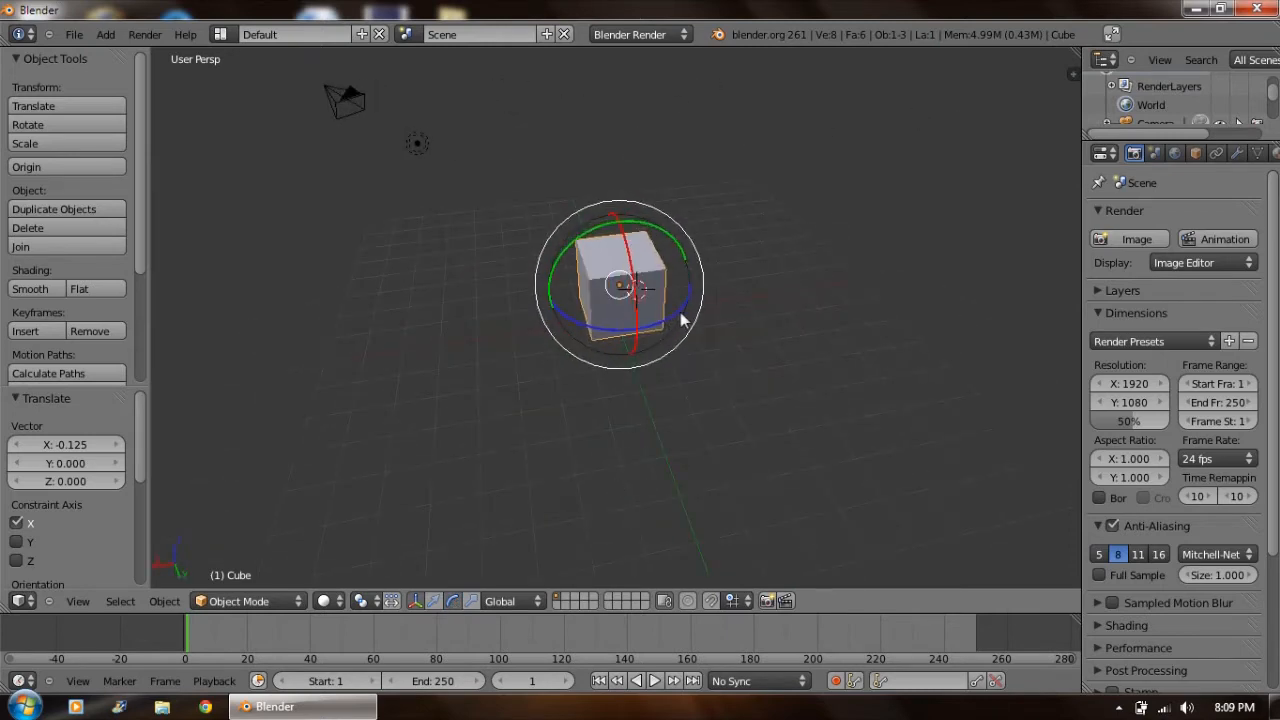
{"action": "left_click_drag", "start_coordinate": [680, 314], "coordinate": [640, 296]}
{"action": "left_click_drag", "start_coordinate": [563, 263], "coordinate": [694, 314]}
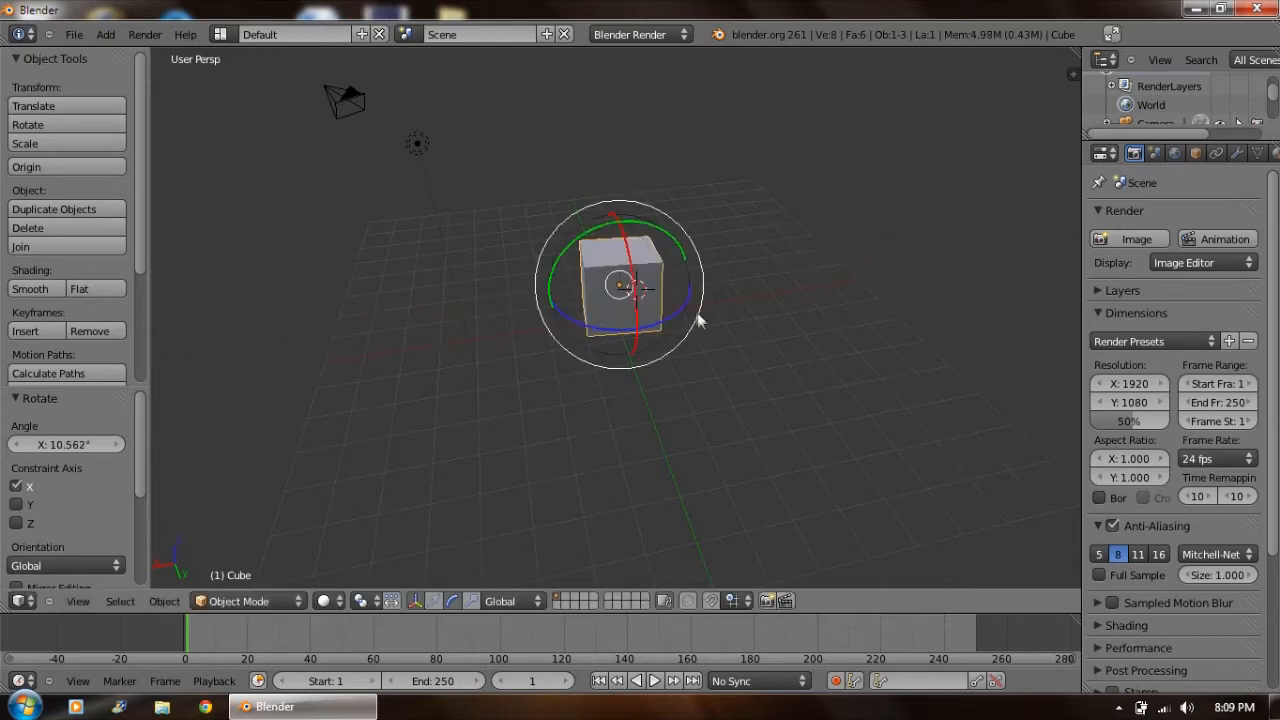
{"action": "middle_click_drag", "start_coordinate": [694, 314], "coordinate": [563, 278]}
Switch to the scale manipulator and scale the cube along Z and by about 1.186 along Y.
{"action": "left_click", "coordinate": [472, 603]}
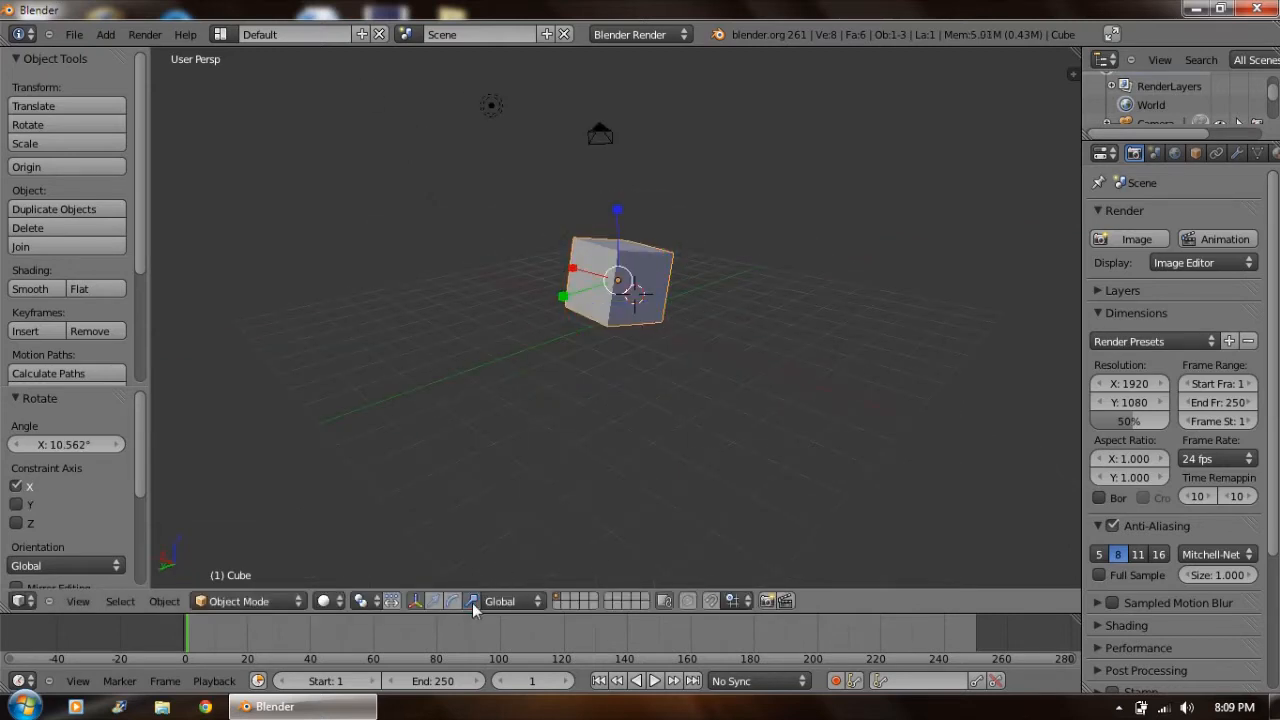
{"action": "middle_click_drag", "start_coordinate": [716, 355], "coordinate": [680, 377]}
{"action": "mouse_move", "coordinate": [617, 225]}
{"action": "left_mouse_down"}
{"action": "mouse_move", "coordinate": [614, 181]}
{"action": "mouse_move", "coordinate": [620, 205]}
{"action": "left_mouse_up"}
{"action": "left_click_drag", "start_coordinate": [587, 264], "coordinate": [552, 306]}
{"action": "middle_click_drag", "start_coordinate": [743, 471], "coordinate": [640, 394]}
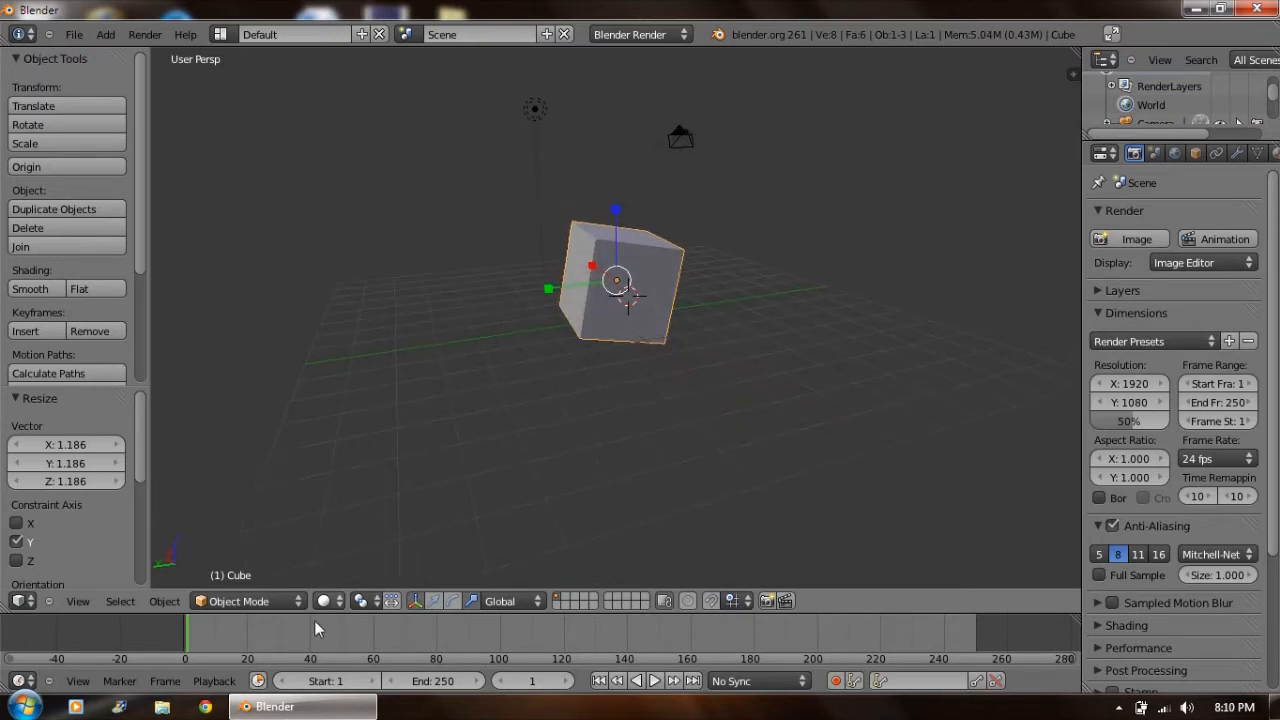
Switch back to the translate manipulator and rotate the cube freely in the current view.
{"action": "left_click", "coordinate": [432, 602]}
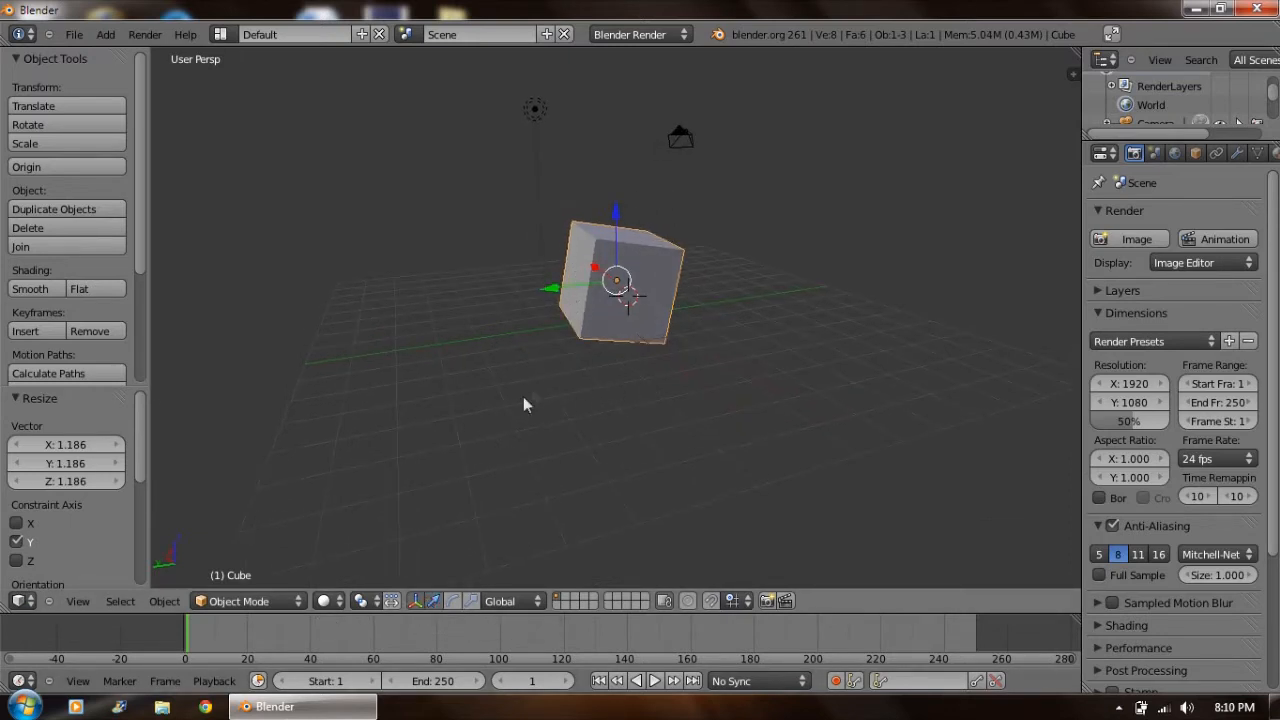
{"action": "key", "text": "r"}
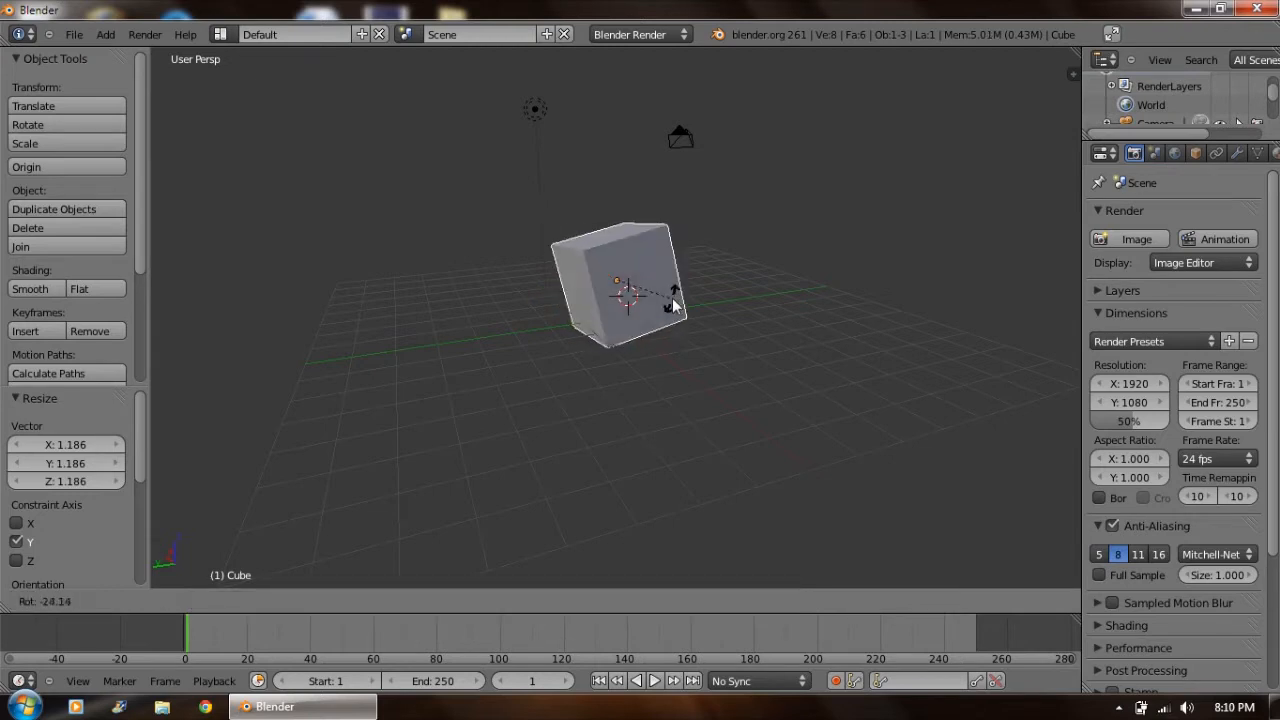
{"action": "left_click", "coordinate": [665, 316]}
Reposition the cube with the translate manipulator, finishing with a move of about 0.531 along the Y axis.
{"action": "middle_click_drag", "start_coordinate": [509, 337], "coordinate": [690, 335]}
{"action": "middle_click_drag", "start_coordinate": [586, 331], "coordinate": [608, 236]}
{"action": "left_click_drag", "start_coordinate": [608, 236], "coordinate": [436, 304]}
{"action": "middle_click_drag", "start_coordinate": [436, 304], "coordinate": [726, 313]}
{"action": "mouse_move", "coordinate": [676, 298]}
{"action": "left_mouse_down"}
{"action": "mouse_move", "coordinate": [794, 323]}
{"action": "mouse_move", "coordinate": [684, 306]}
{"action": "left_mouse_up"}
{"action": "middle_click_drag", "start_coordinate": [517, 320], "coordinate": [683, 350]}
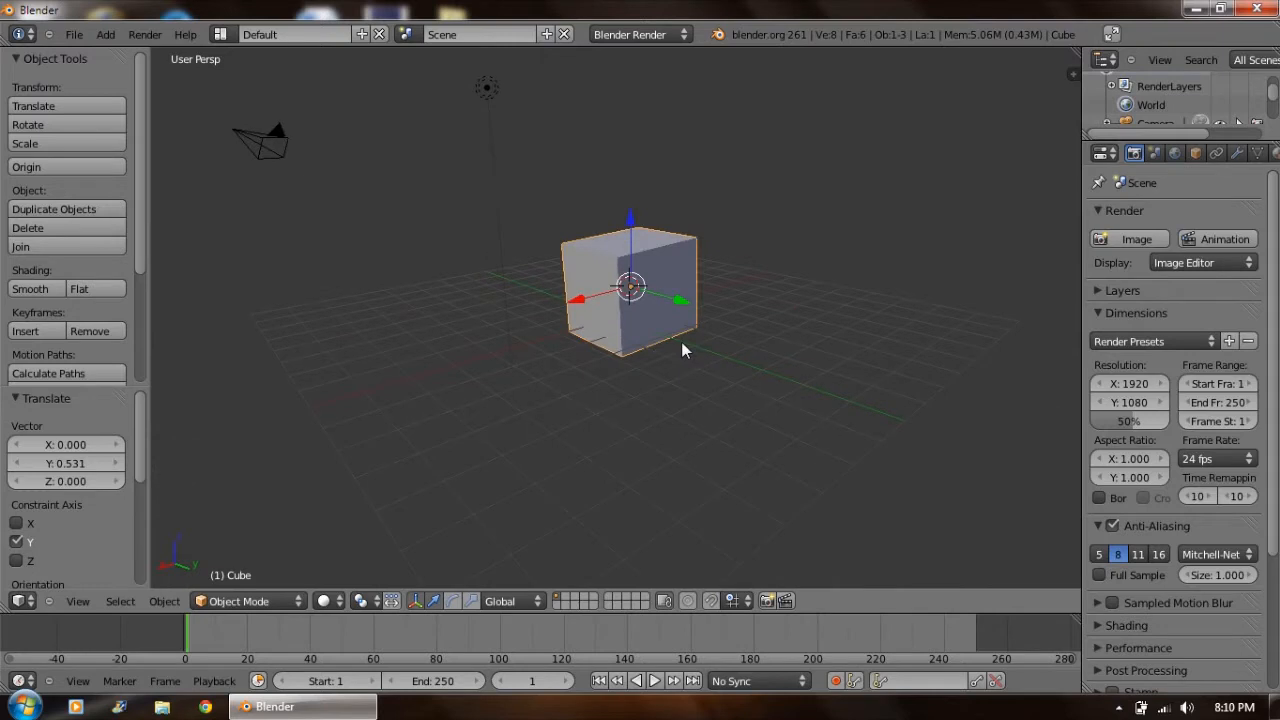
Switch the cube to Edit Mode and view its mesh up close from several angles.
{"action": "left_click", "coordinate": [246, 603]}
{"action": "left_click", "coordinate": [248, 562]}
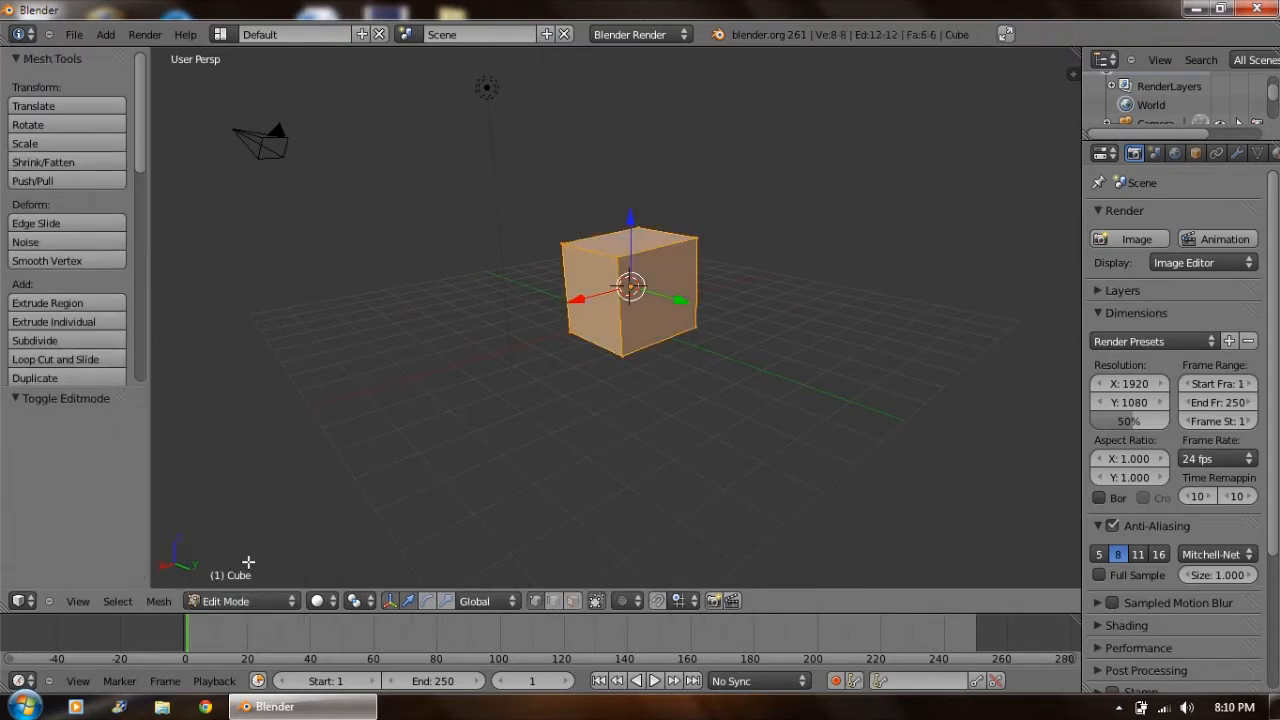
{"action": "middle_click_drag", "start_coordinate": [771, 372], "coordinate": [674, 394]}
{"action": "scroll", "coordinate": [680, 380], "scroll_direction": "up", "scroll_amount": 3}
{"action": "middle_click_drag", "start_coordinate": [694, 351], "coordinate": [549, 302]}
{"action": "scroll", "coordinate": [762, 192], "scroll_direction": "up", "scroll_amount": 3}
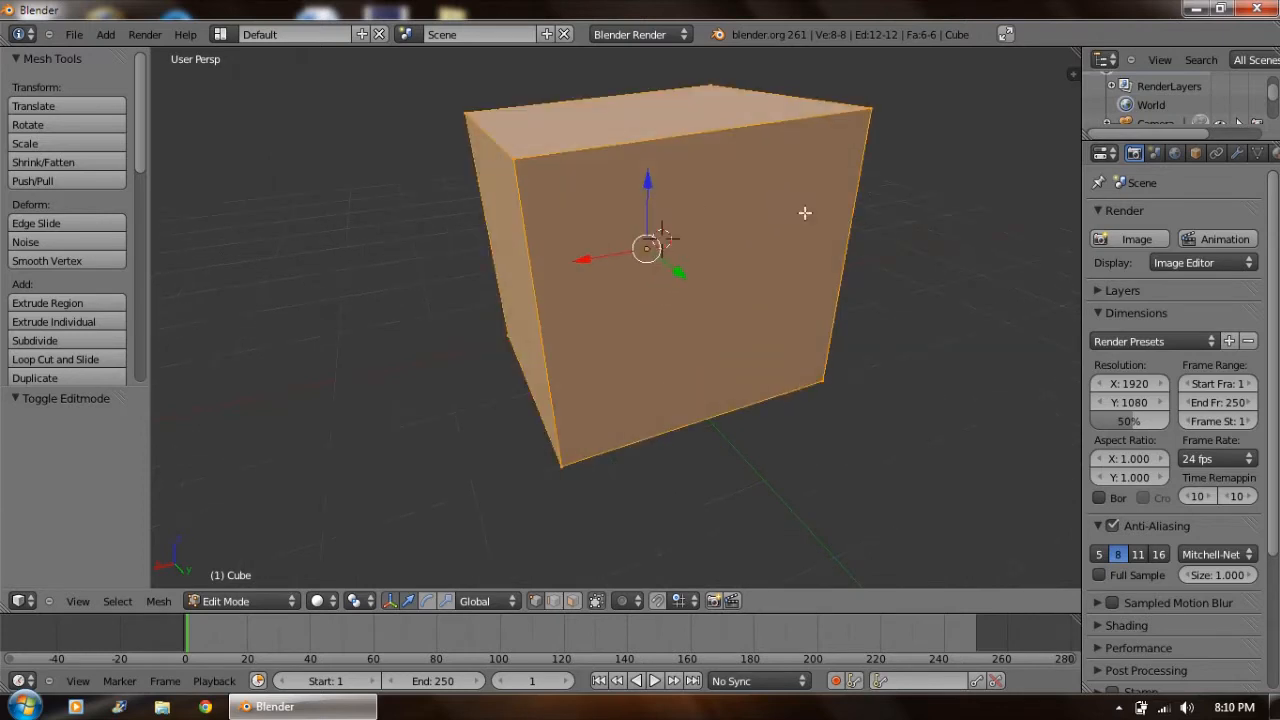
{"action": "middle_click_drag", "start_coordinate": [782, 170], "coordinate": [583, 457]}
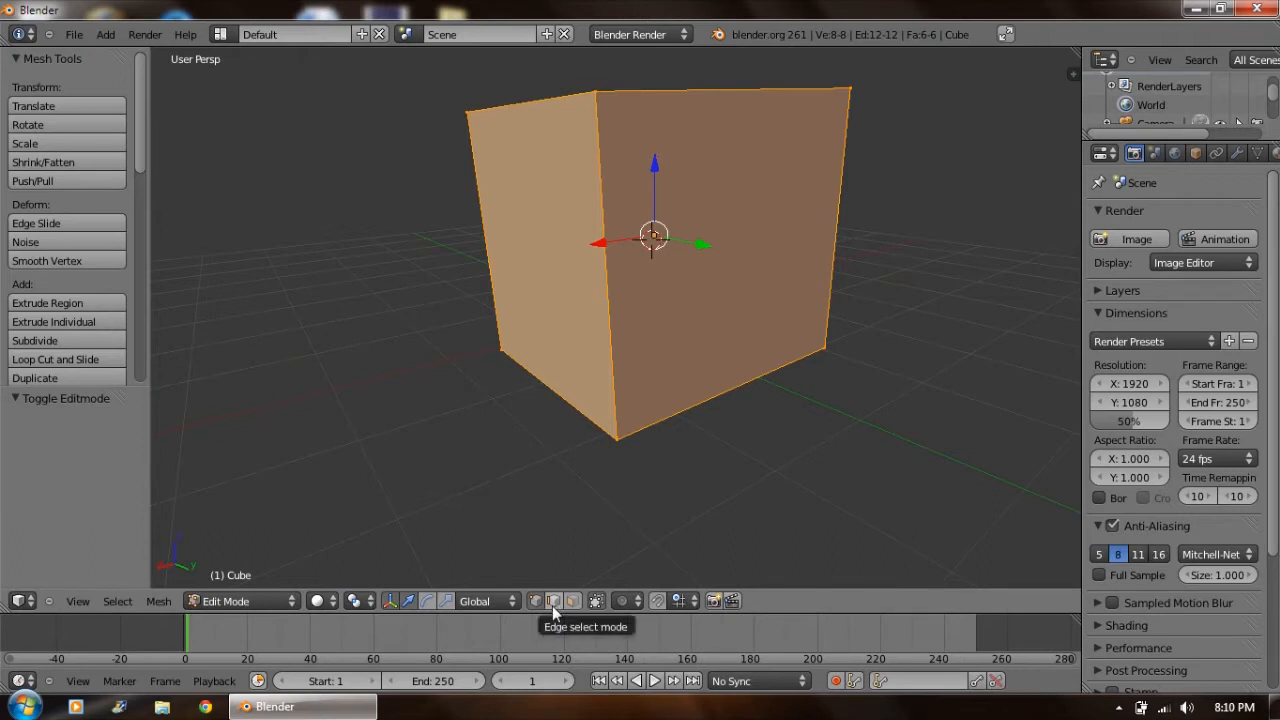
Try the edge and face select modes on the cube and return to vertex select mode.
{"action": "left_click", "coordinate": [552, 605]}
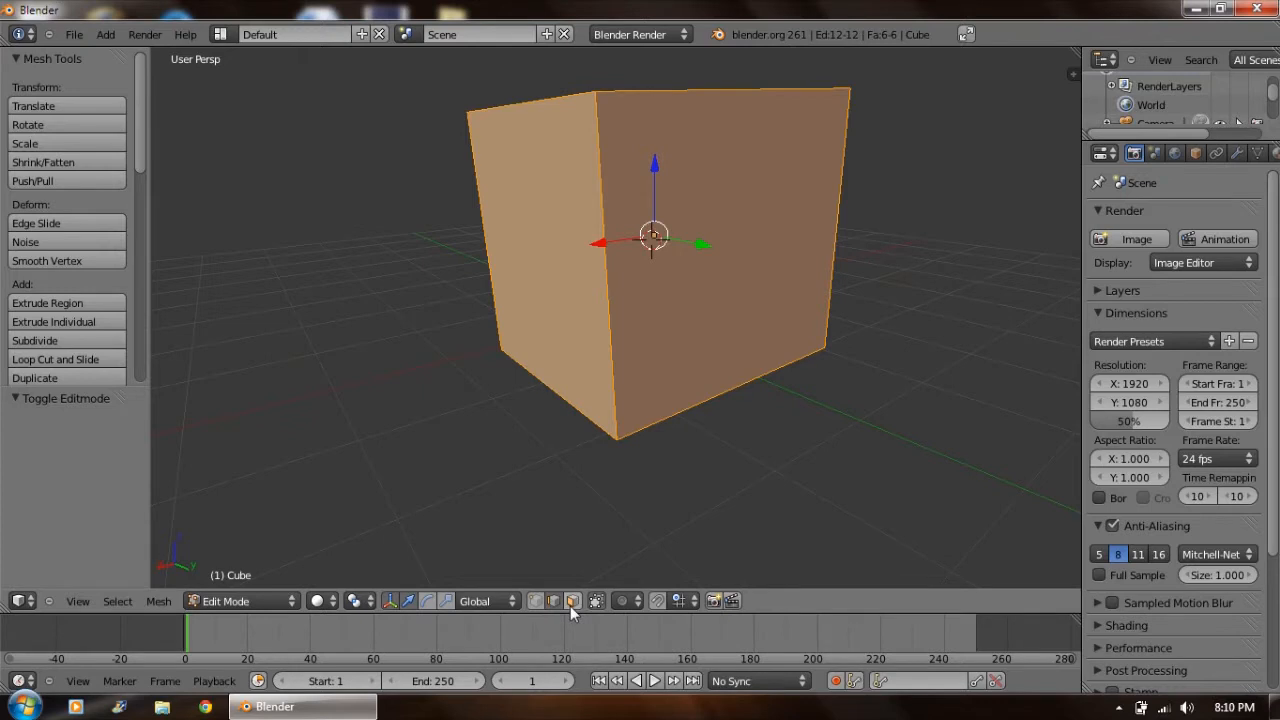
{"action": "left_click", "coordinate": [572, 601]}
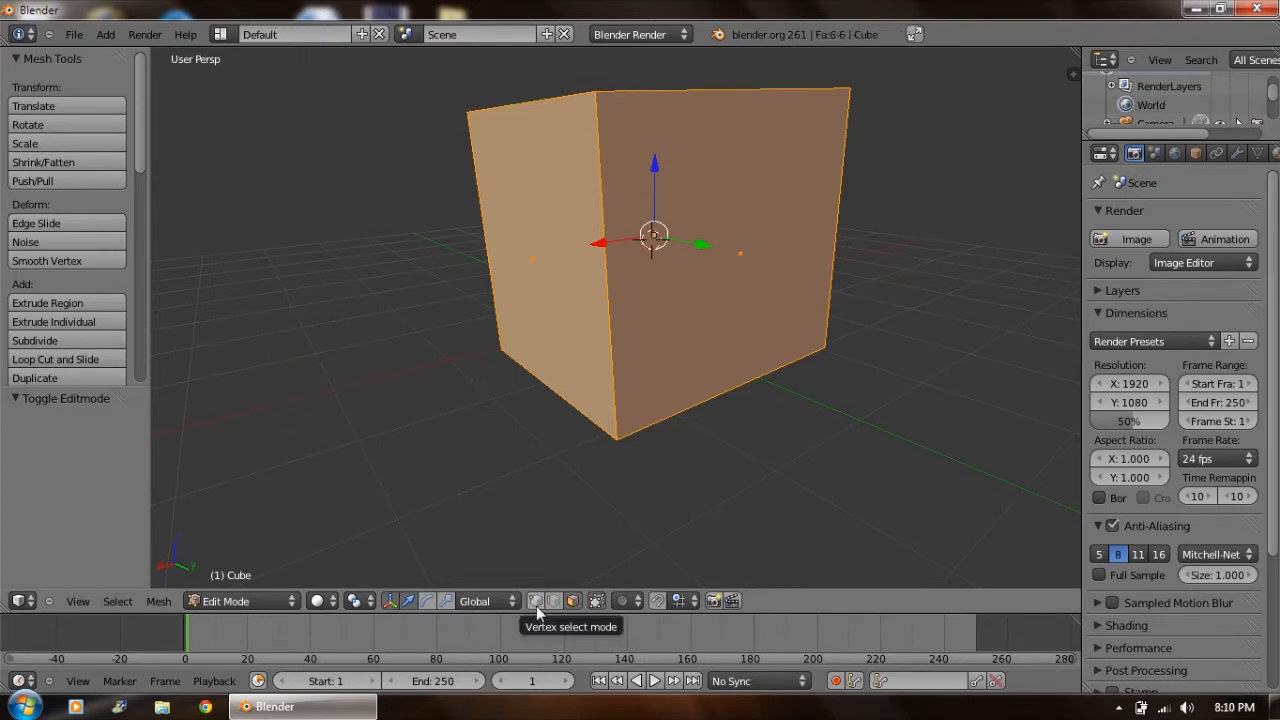
{"action": "left_click", "coordinate": [536, 601]}
{"action": "middle_click_drag", "start_coordinate": [686, 482], "coordinate": [691, 466]}
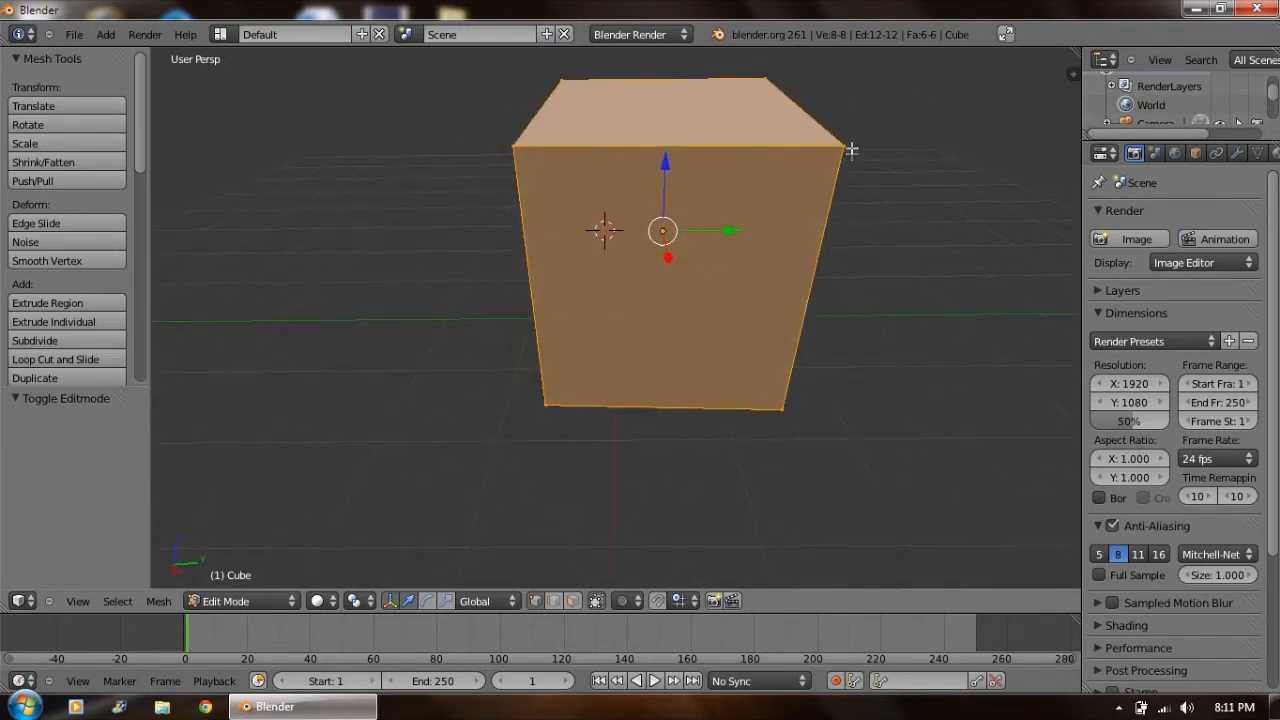
{"action": "middle_click_drag", "start_coordinate": [877, 187], "coordinate": [790, 180]}
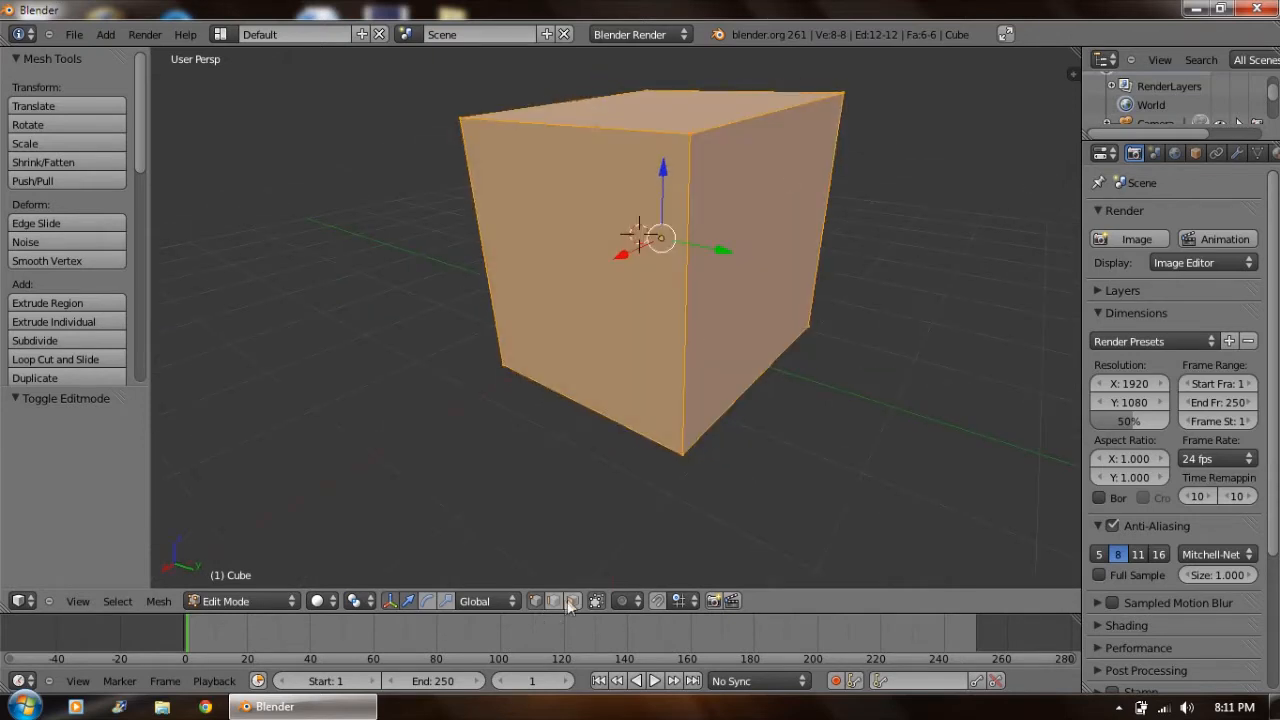
Enable face select mode and select only the cube's top face.
{"action": "left_click", "coordinate": [573, 601]}
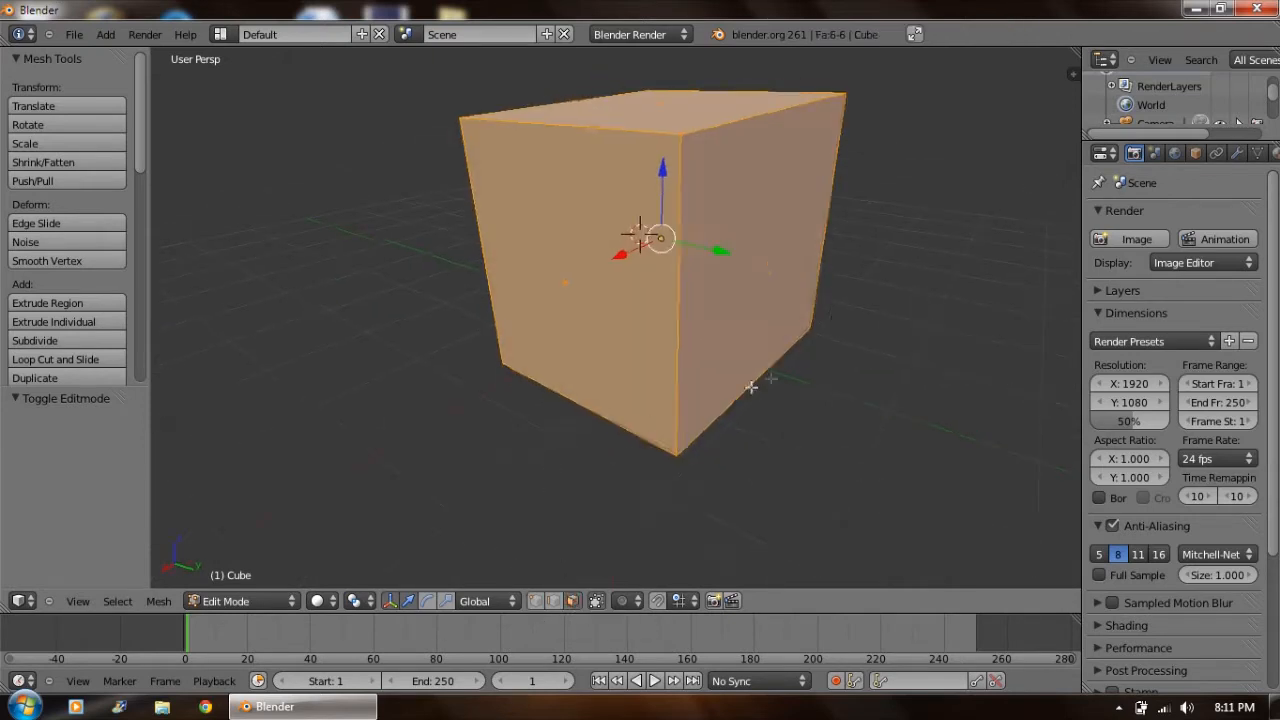
{"action": "middle_click_drag", "start_coordinate": [770, 379], "coordinate": [654, 403]}
{"action": "right_click", "coordinate": [615, 142]}
{"action": "middle_click_drag", "start_coordinate": [457, 277], "coordinate": [645, 120]}
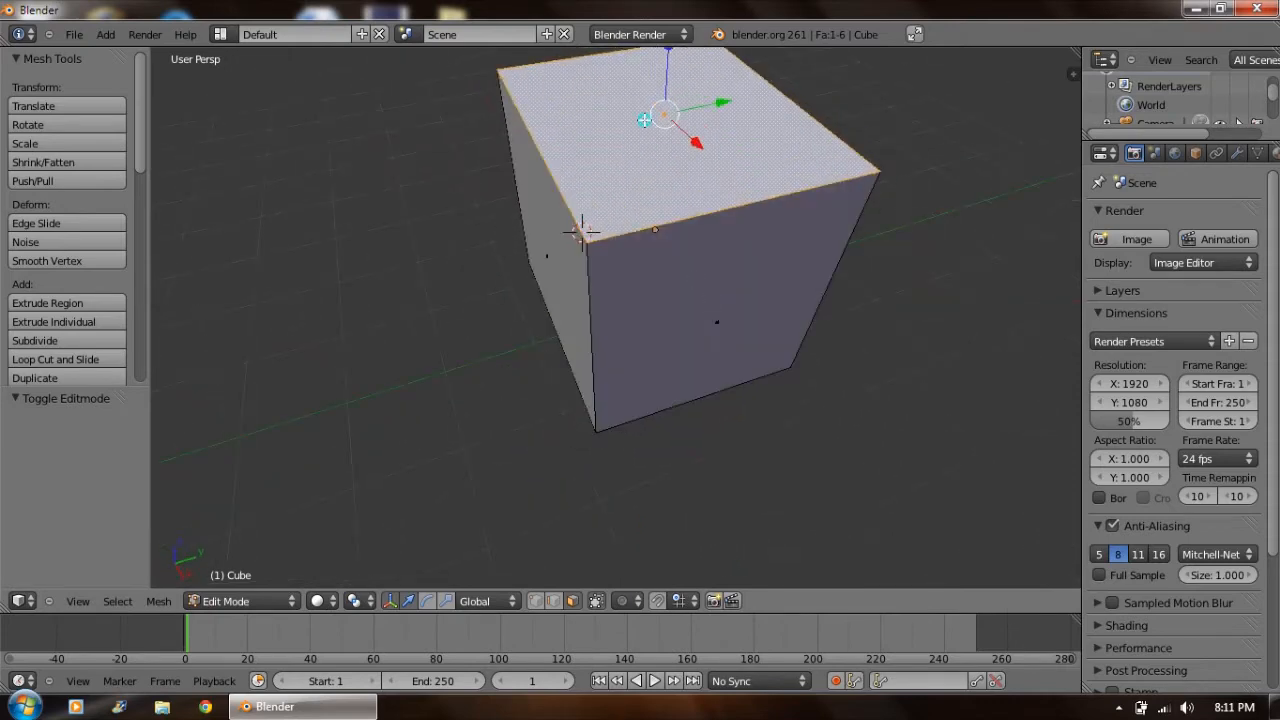
Raise the top face about 1.440 along the Z axis and shift it about -0.069 along the X axis.
{"action": "middle_click_drag", "start_coordinate": [709, 268], "coordinate": [651, 148]}
{"action": "left_click_drag", "start_coordinate": [640, 108], "coordinate": [697, 4]}
{"action": "middle_click_drag", "start_coordinate": [808, 277], "coordinate": [708, 279]}
{"action": "middle_click_drag", "start_coordinate": [412, 302], "coordinate": [677, 310]}
{"action": "middle_click_drag", "start_coordinate": [761, 301], "coordinate": [659, 296]}
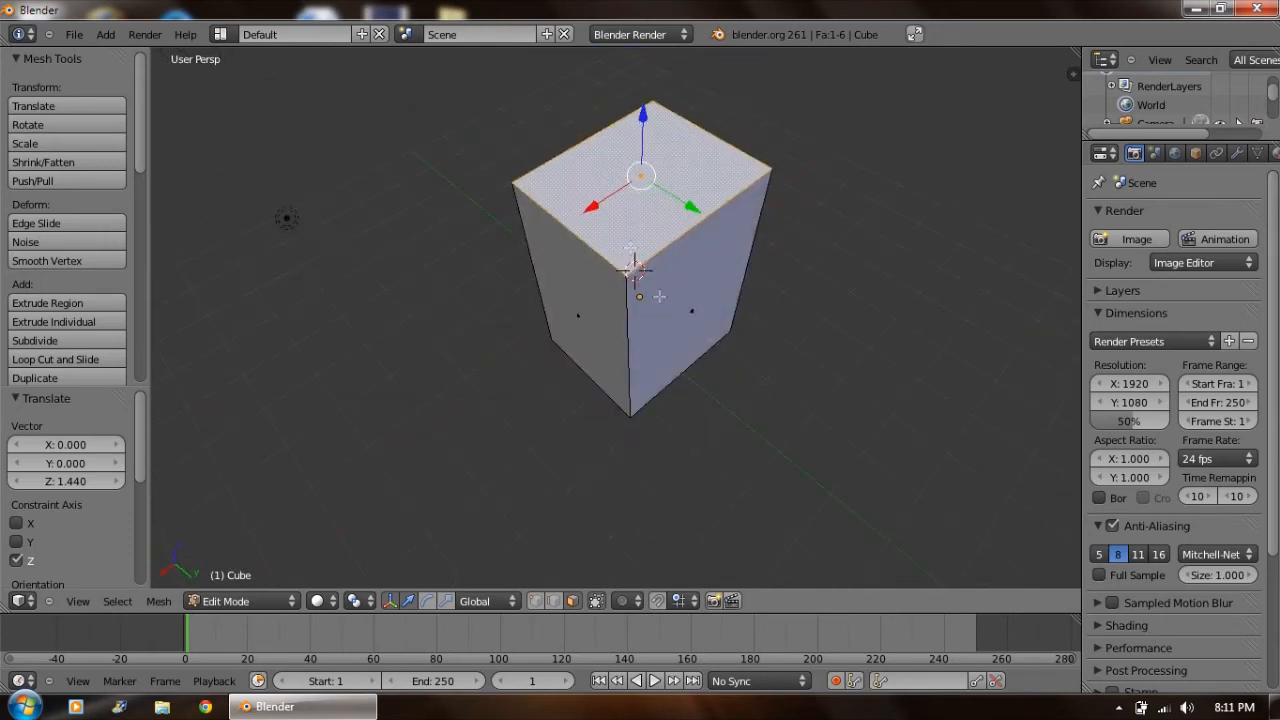
{"action": "mouse_move", "coordinate": [593, 207]}
{"action": "left_mouse_down"}
{"action": "mouse_move", "coordinate": [451, 266]}
{"action": "mouse_move", "coordinate": [580, 246]}
{"action": "mouse_move", "coordinate": [760, 134]}
{"action": "mouse_move", "coordinate": [577, 237]}
{"action": "mouse_move", "coordinate": [746, 140]}
{"action": "mouse_move", "coordinate": [531, 223]}
{"action": "mouse_move", "coordinate": [498, 255]}
{"action": "mouse_move", "coordinate": [606, 169]}
{"action": "mouse_move", "coordinate": [588, 185]}
{"action": "left_mouse_up"}
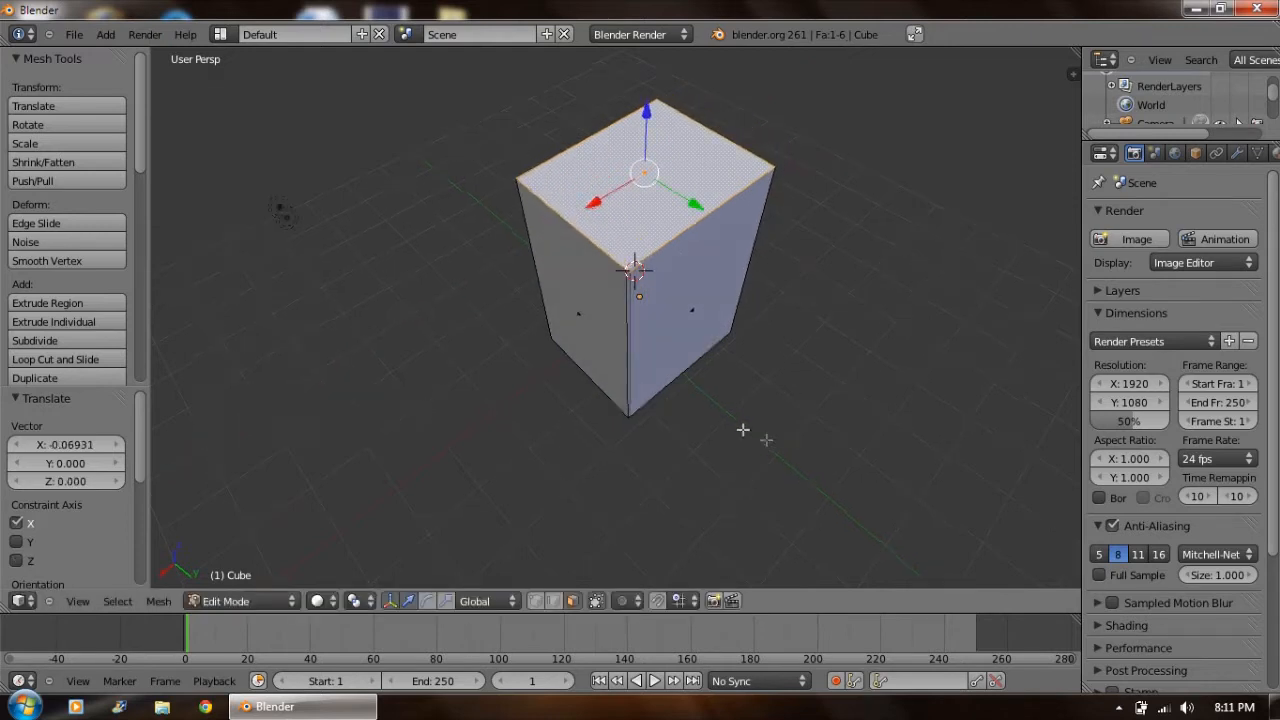
Rotate the top face twice from side views, by about 1.697° and about 1.887°.
{"action": "middle_click_drag", "start_coordinate": [743, 430], "coordinate": [663, 371]}
{"action": "middle_click_drag", "start_coordinate": [860, 189], "coordinate": [621, 131]}
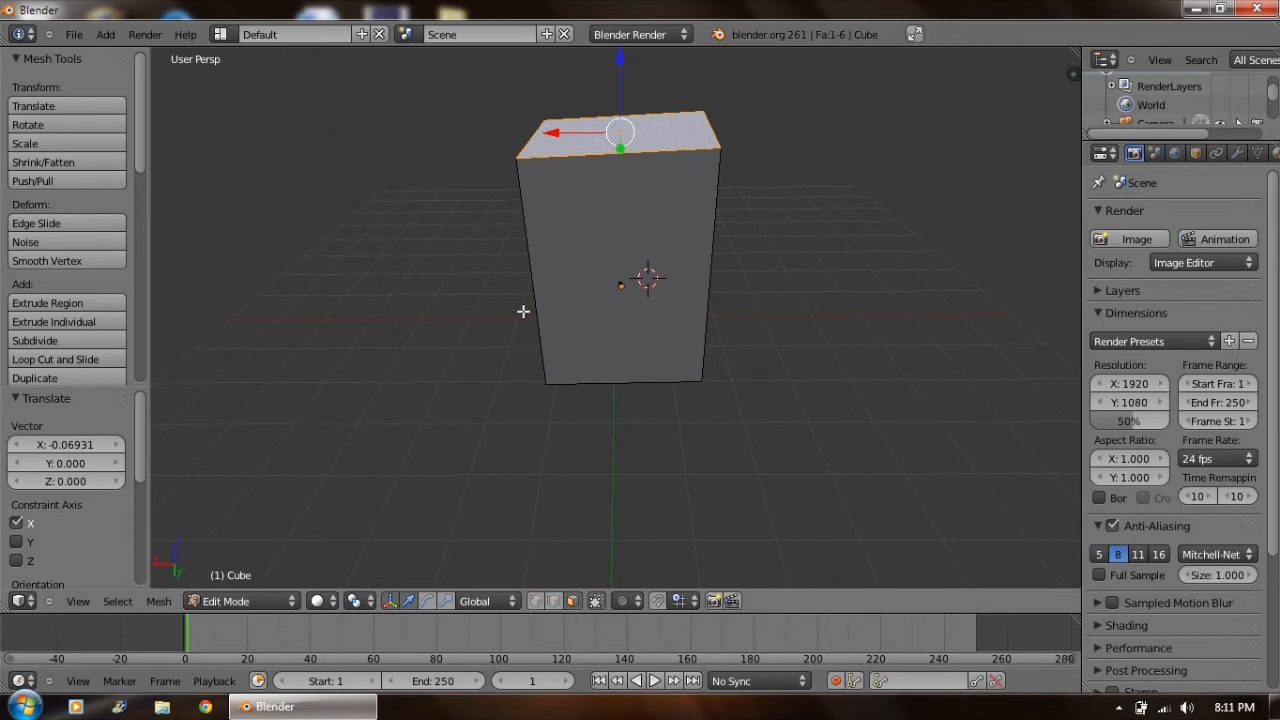
{"action": "key", "text": "r"}
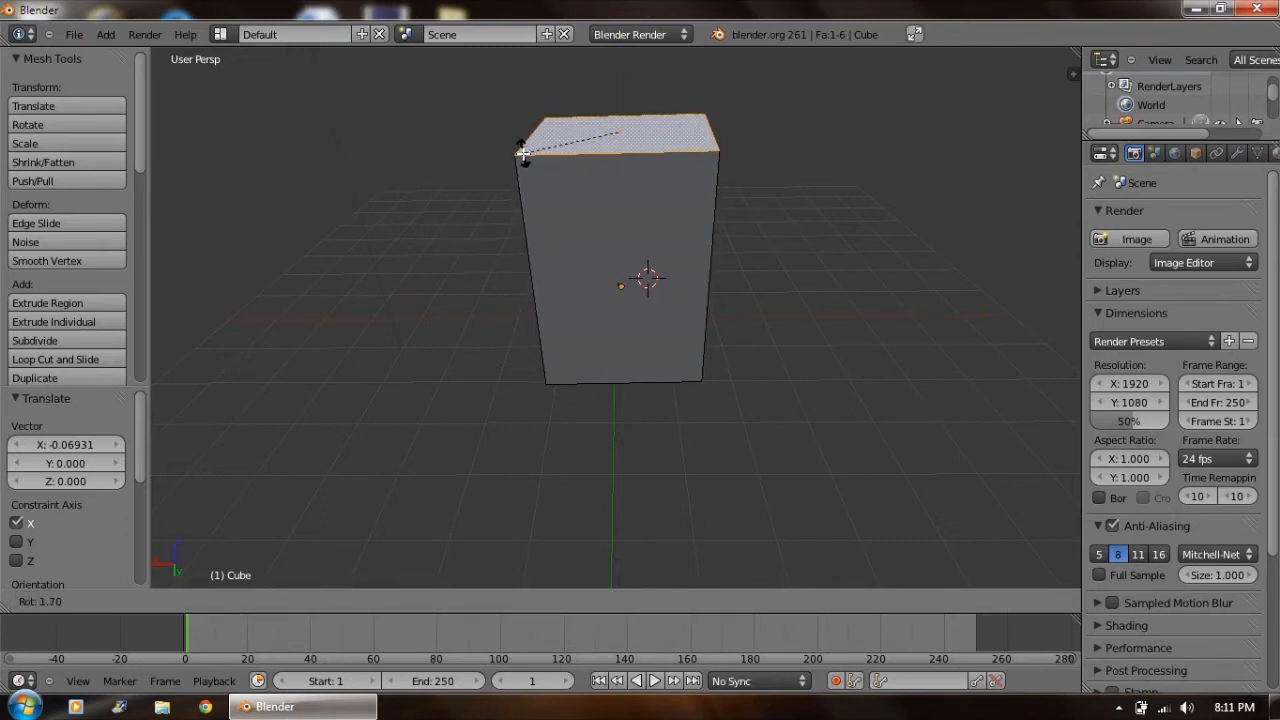
{"action": "left_click", "coordinate": [523, 158]}
{"action": "middle_click_drag", "start_coordinate": [502, 299], "coordinate": [420, 357]}
{"action": "middle_click_drag", "start_coordinate": [988, 299], "coordinate": [748, 369]}
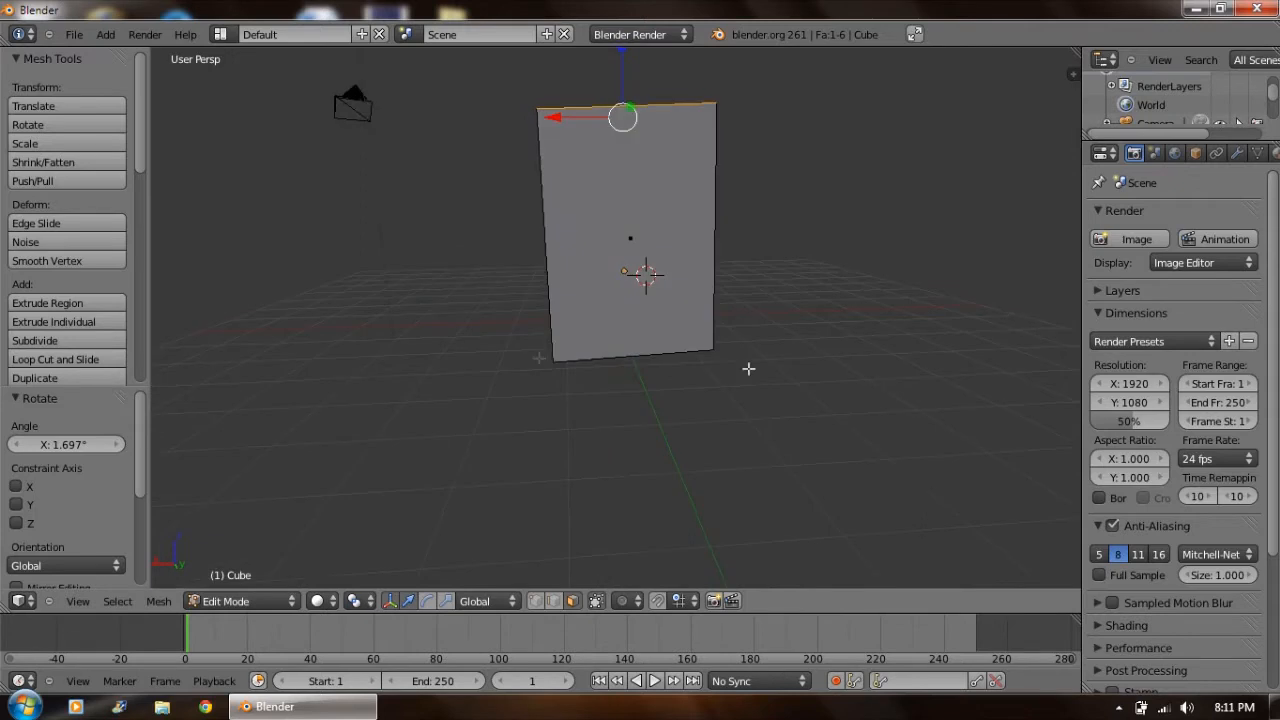
{"action": "key", "text": "r"}
{"action": "left_click", "coordinate": [535, 128]}
Select the bottom face of the box and rotate it about 1.966°.
{"action": "middle_click_drag", "start_coordinate": [535, 128], "coordinate": [594, 268]}
{"action": "middle_click_drag", "start_coordinate": [582, 316], "coordinate": [625, 453]}
{"action": "key", "text": "r"}
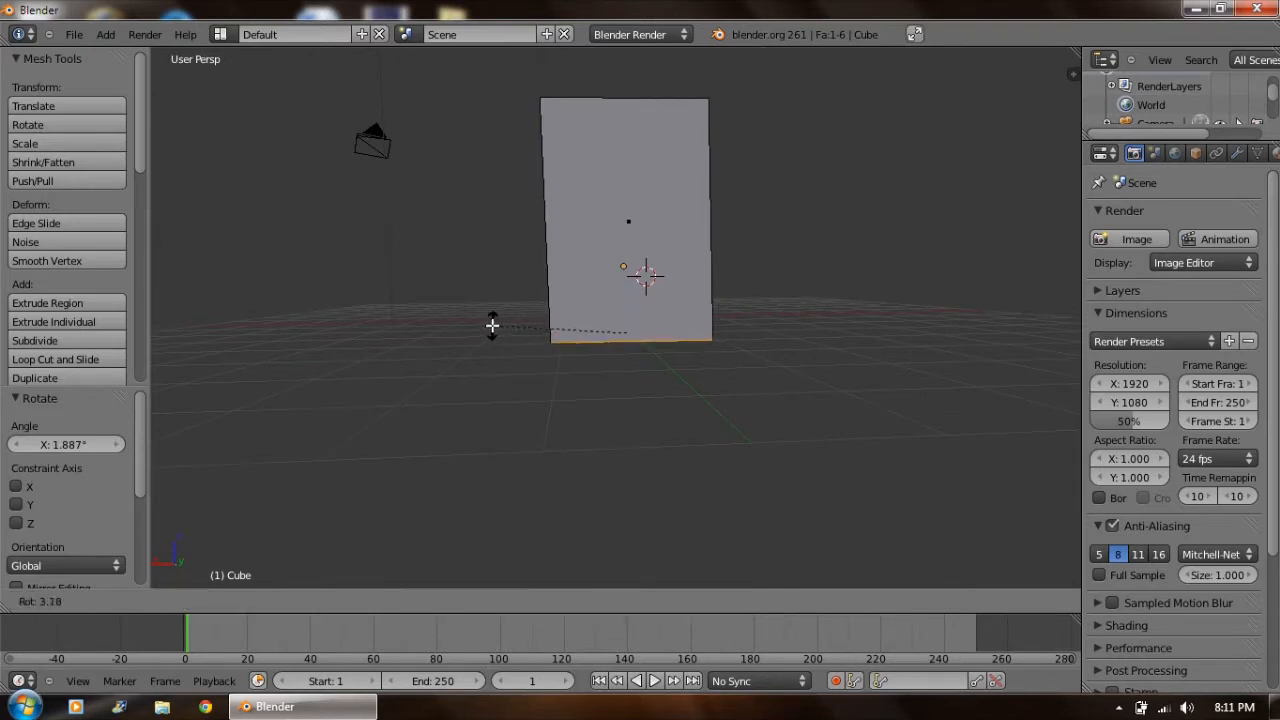
{"action": "left_click", "coordinate": [492, 328]}
{"action": "middle_click_drag", "start_coordinate": [860, 390], "coordinate": [757, 465]}
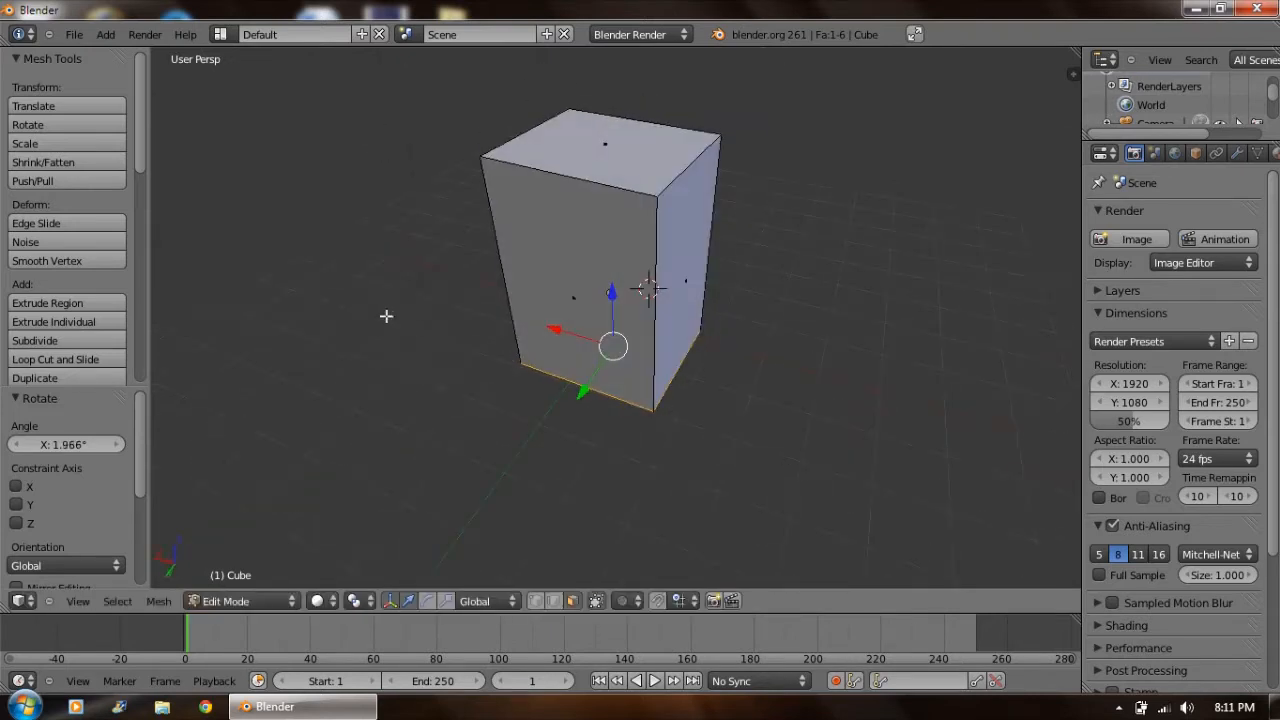
Select the side face on the positive Y side and push it inward about -0.705 along the Y axis.
{"action": "middle_click_drag", "start_coordinate": [483, 280], "coordinate": [568, 287]}
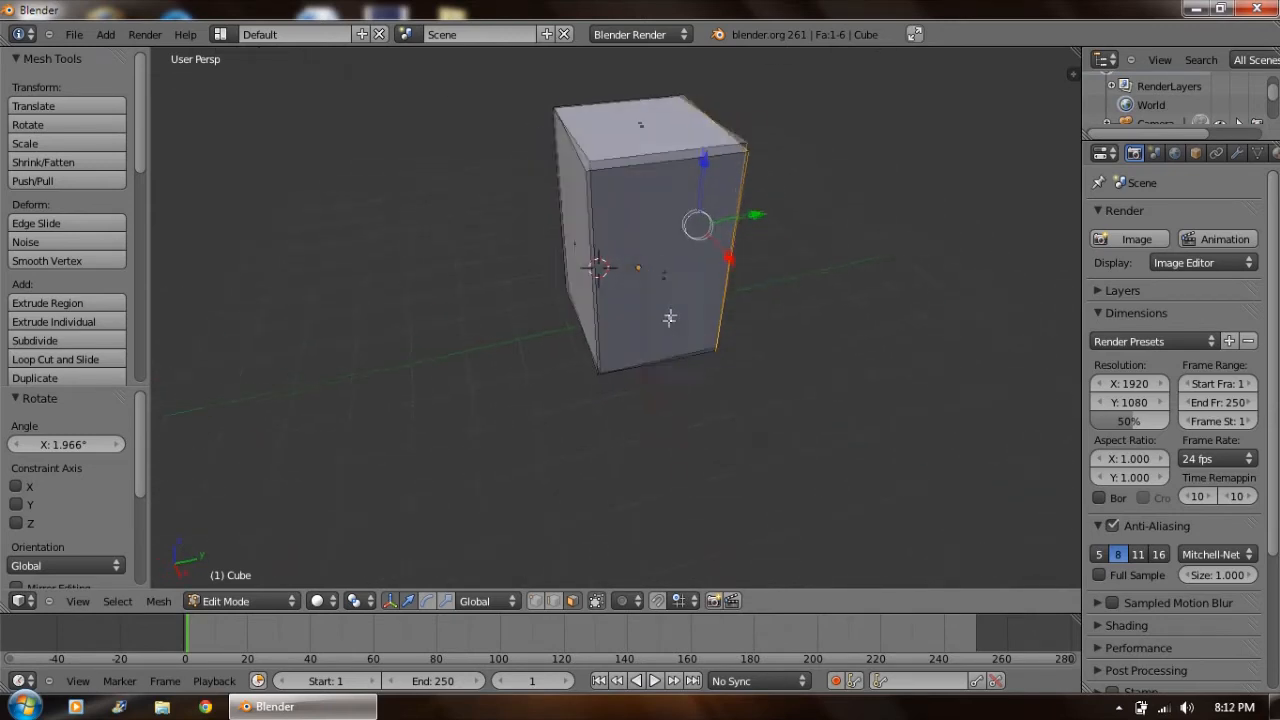
{"action": "middle_click_drag", "start_coordinate": [691, 331], "coordinate": [846, 302]}
{"action": "middle_click_drag", "start_coordinate": [664, 287], "coordinate": [609, 262]}
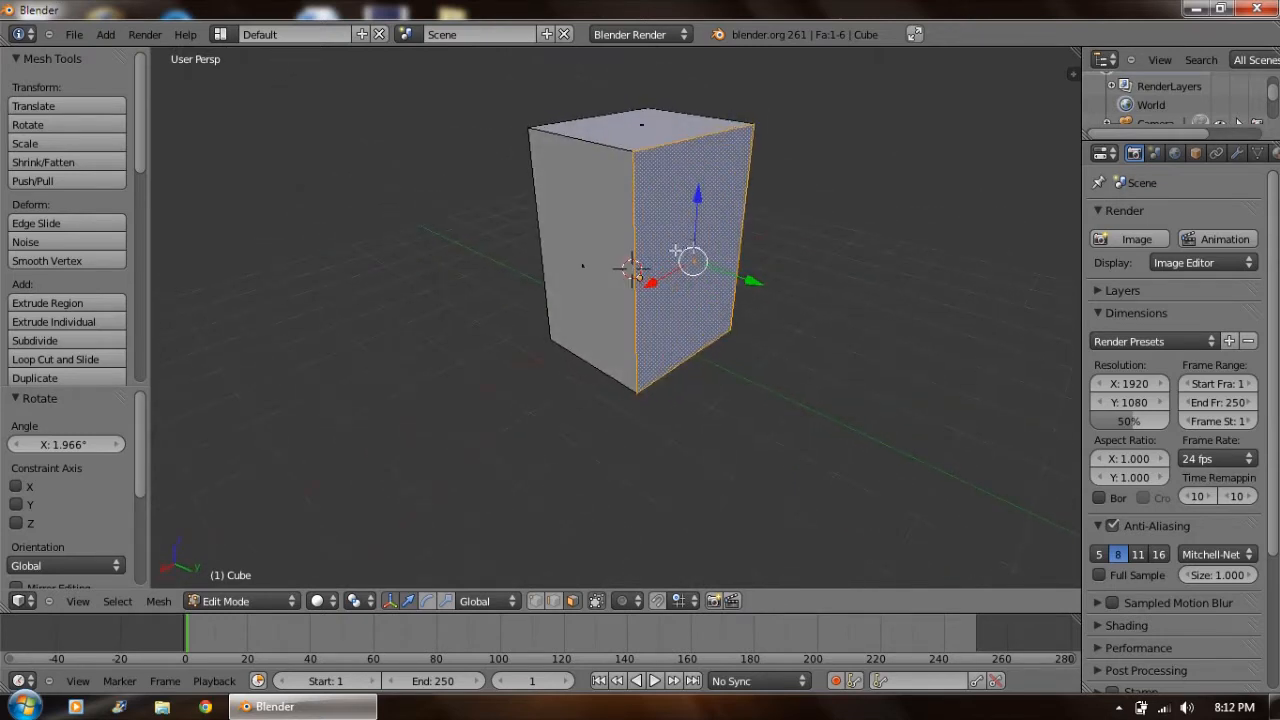
{"action": "middle_click_drag", "start_coordinate": [864, 356], "coordinate": [748, 372]}
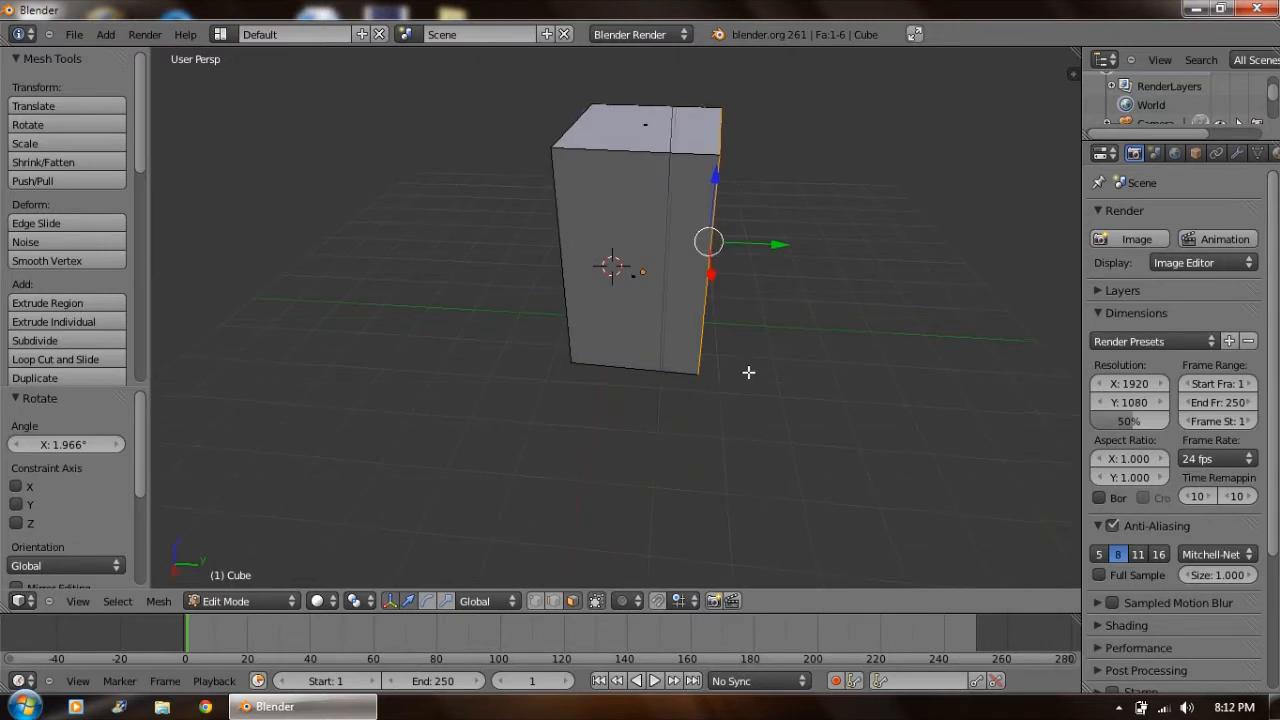
{"action": "left_click_drag", "start_coordinate": [782, 245], "coordinate": [743, 254]}
{"action": "middle_click_drag", "start_coordinate": [743, 254], "coordinate": [551, 255]}
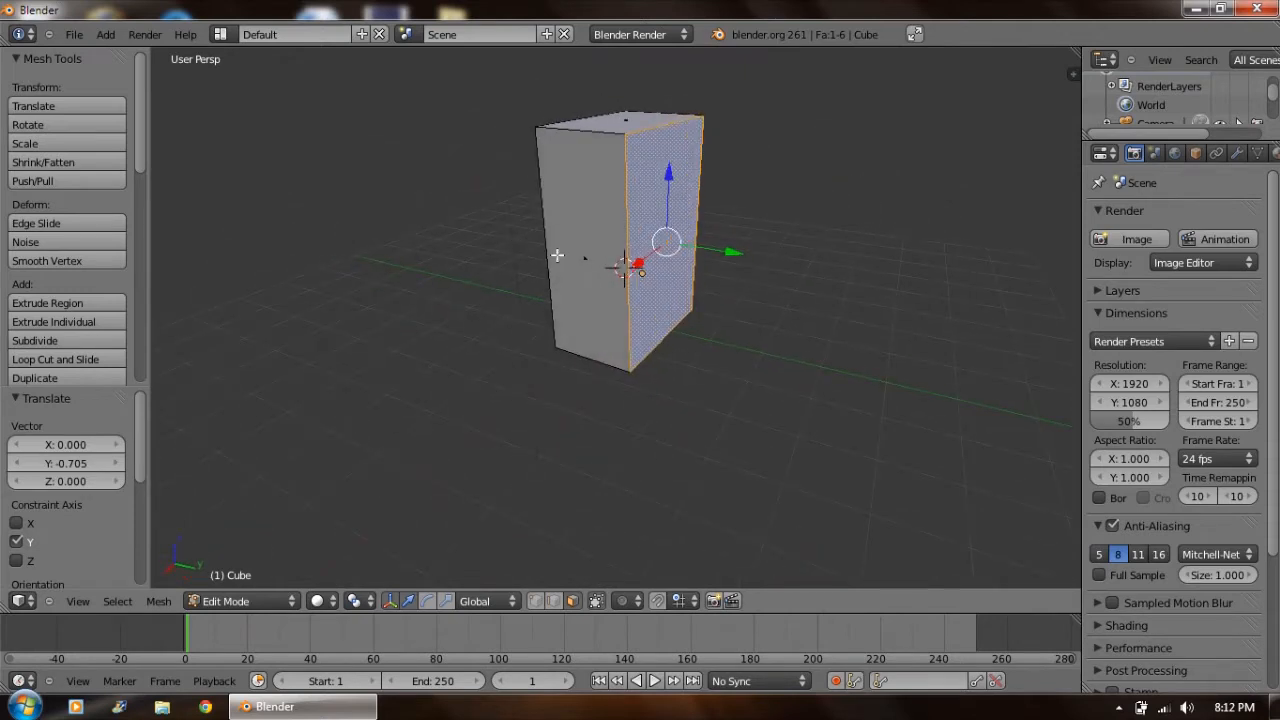
Try extruding the selected side face outward about 1.679 along Y, and undo the extrusion.
{"action": "key", "text": "e"}
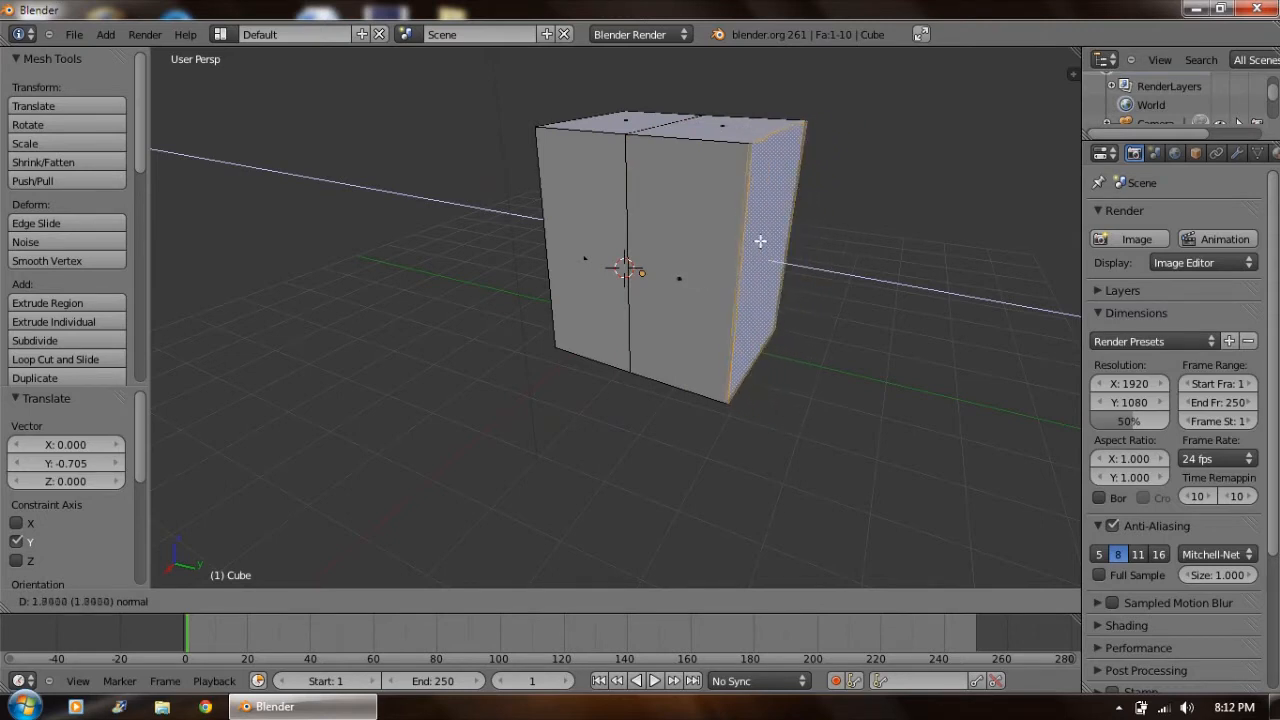
{"action": "left_click", "coordinate": [755, 240]}
{"action": "middle_click_drag", "start_coordinate": [935, 342], "coordinate": [464, 267]}
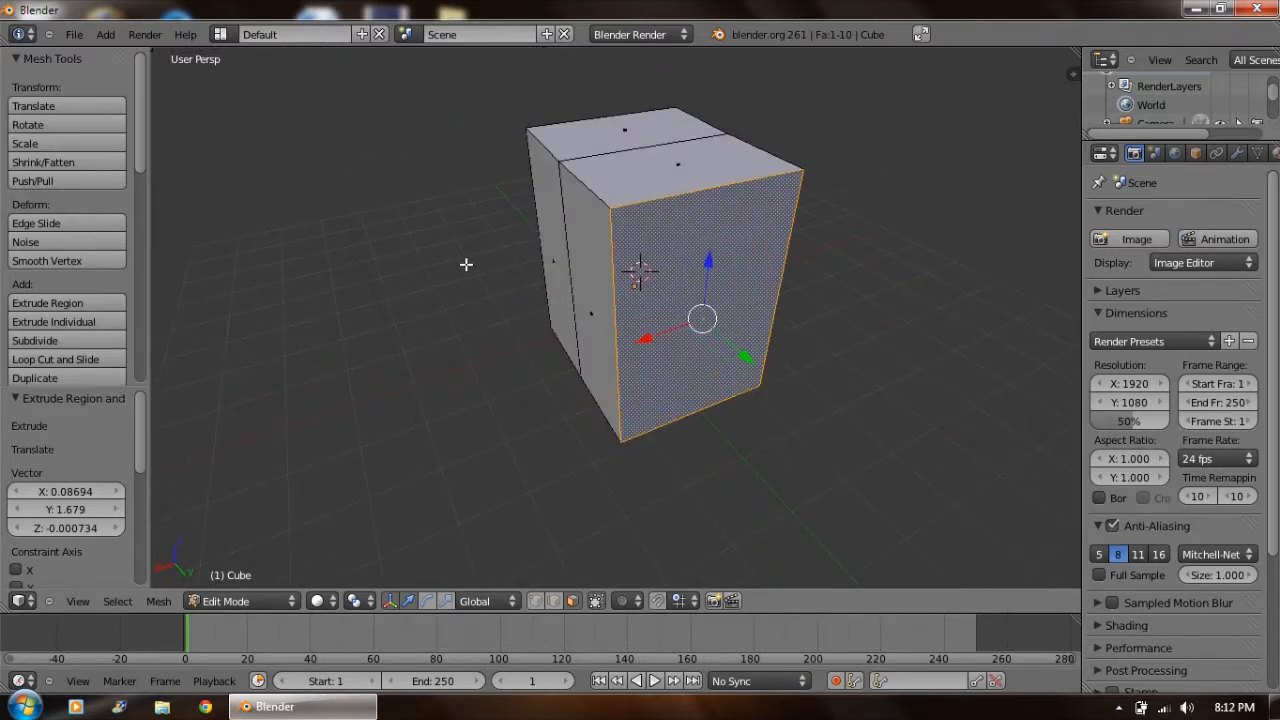
{"action": "key", "text": "ctrl+z"}
{"action": "middle_click_drag", "start_coordinate": [438, 256], "coordinate": [555, 283]}
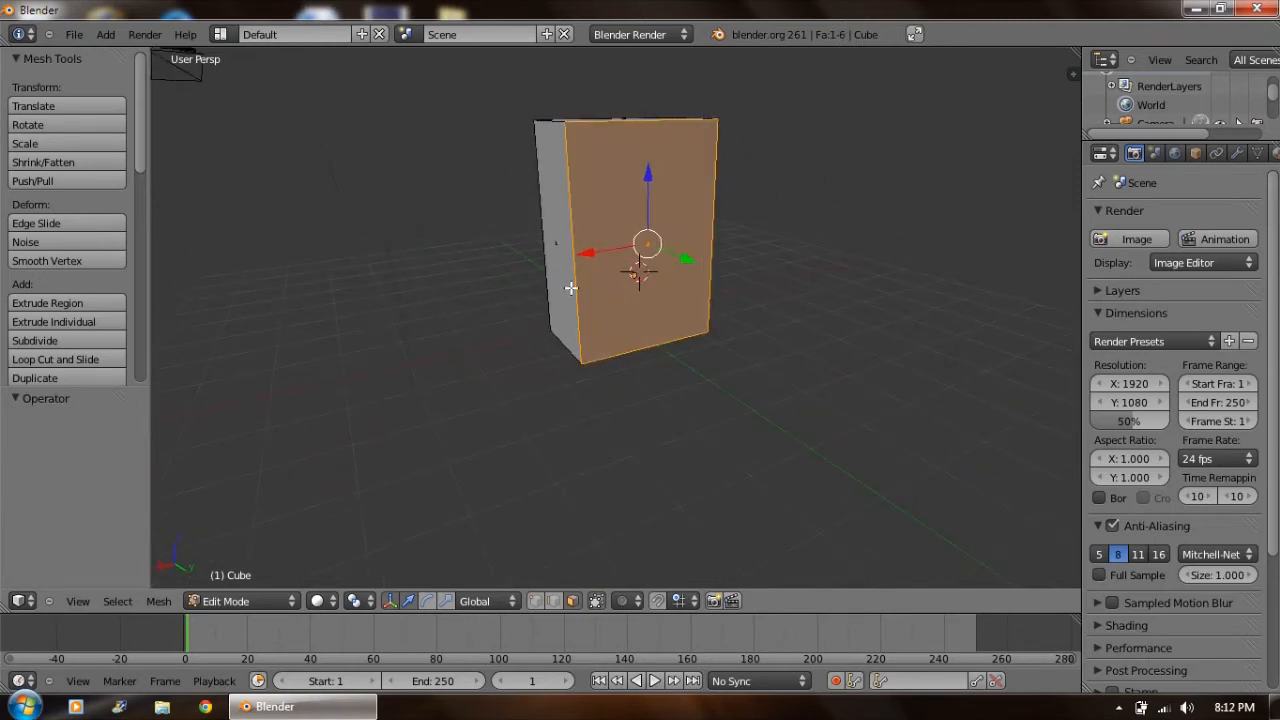
Subdivide the selected side face of the box with one cut.
{"action": "key", "text": "w"}
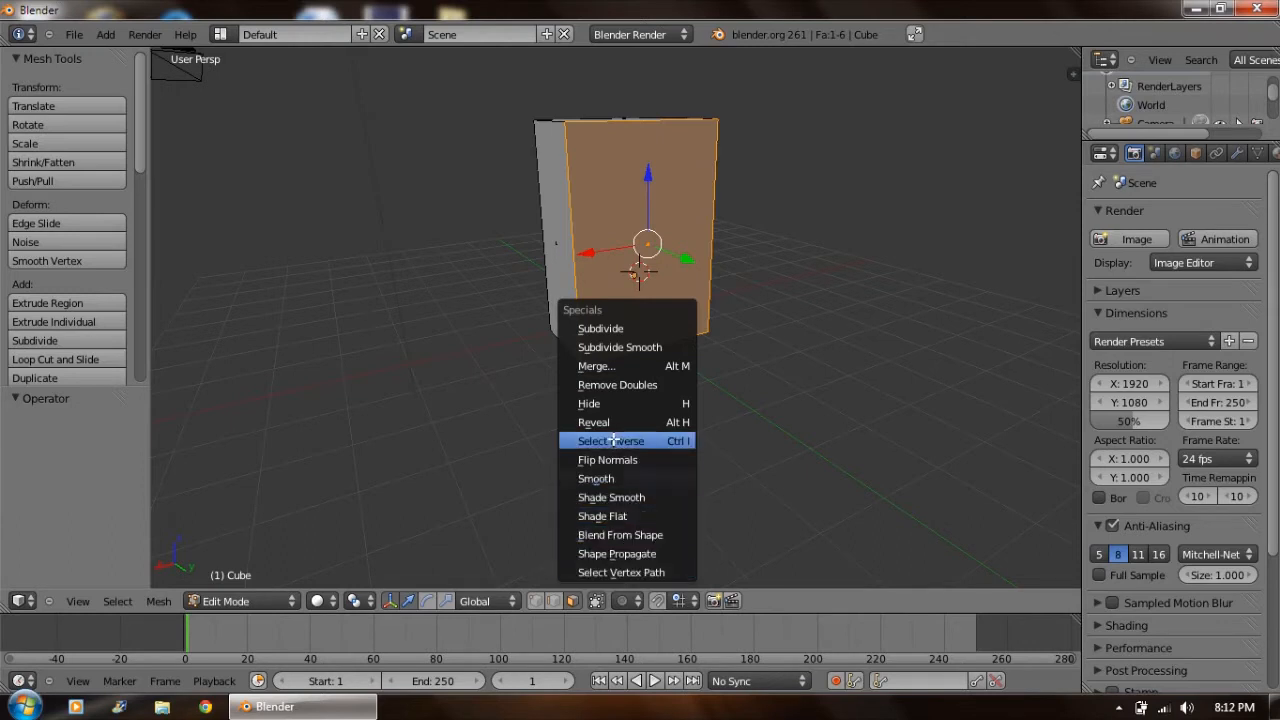
{"action": "left_click", "coordinate": [640, 328]}
{"action": "middle_click_drag", "start_coordinate": [803, 306], "coordinate": [714, 278]}
{"action": "middle_click_drag", "start_coordinate": [694, 176], "coordinate": [620, 297]}
{"action": "middle_click_drag", "start_coordinate": [544, 244], "coordinate": [604, 262]}
{"action": "middle_click_drag", "start_coordinate": [563, 221], "coordinate": [542, 161]}
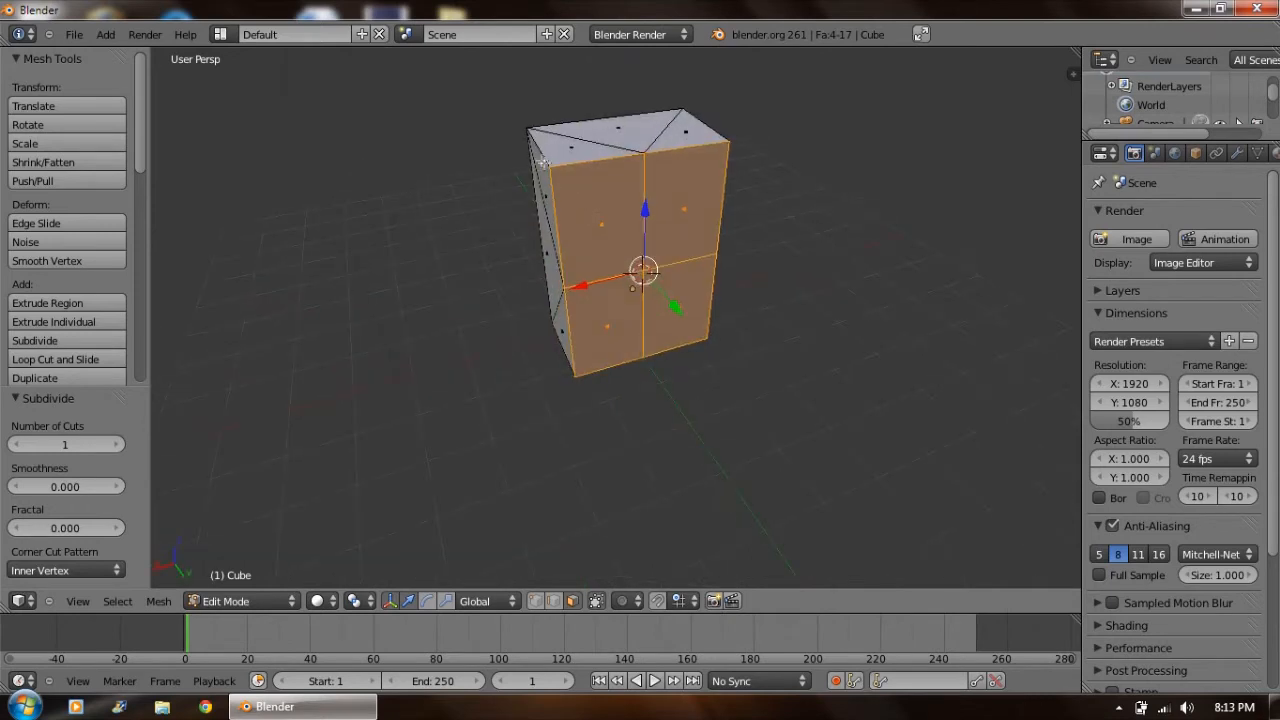
{"action": "middle_click_drag", "start_coordinate": [616, 224], "coordinate": [580, 212]}
Try extruding the upper quarter face on the positive X side and the diagonally opposite lower quarter face outward.
{"action": "right_click", "coordinate": [577, 210]}
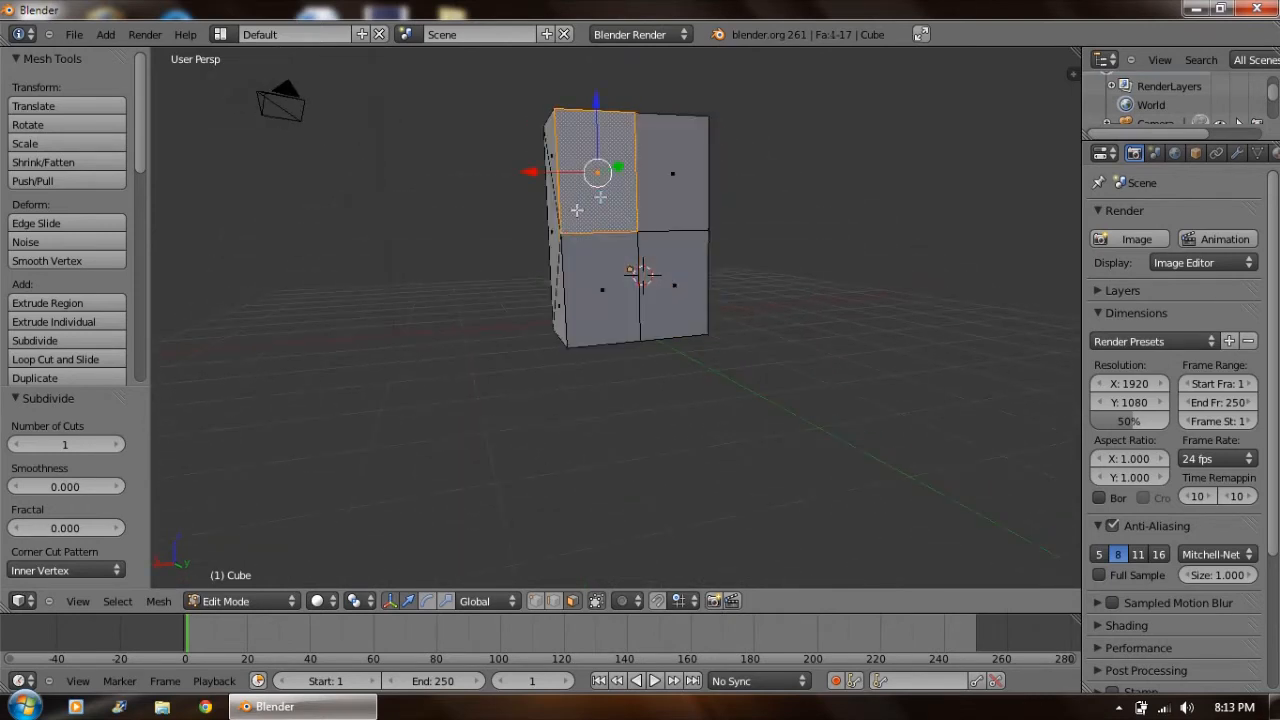
{"action": "middle_click_drag", "start_coordinate": [653, 232], "coordinate": [690, 243]}
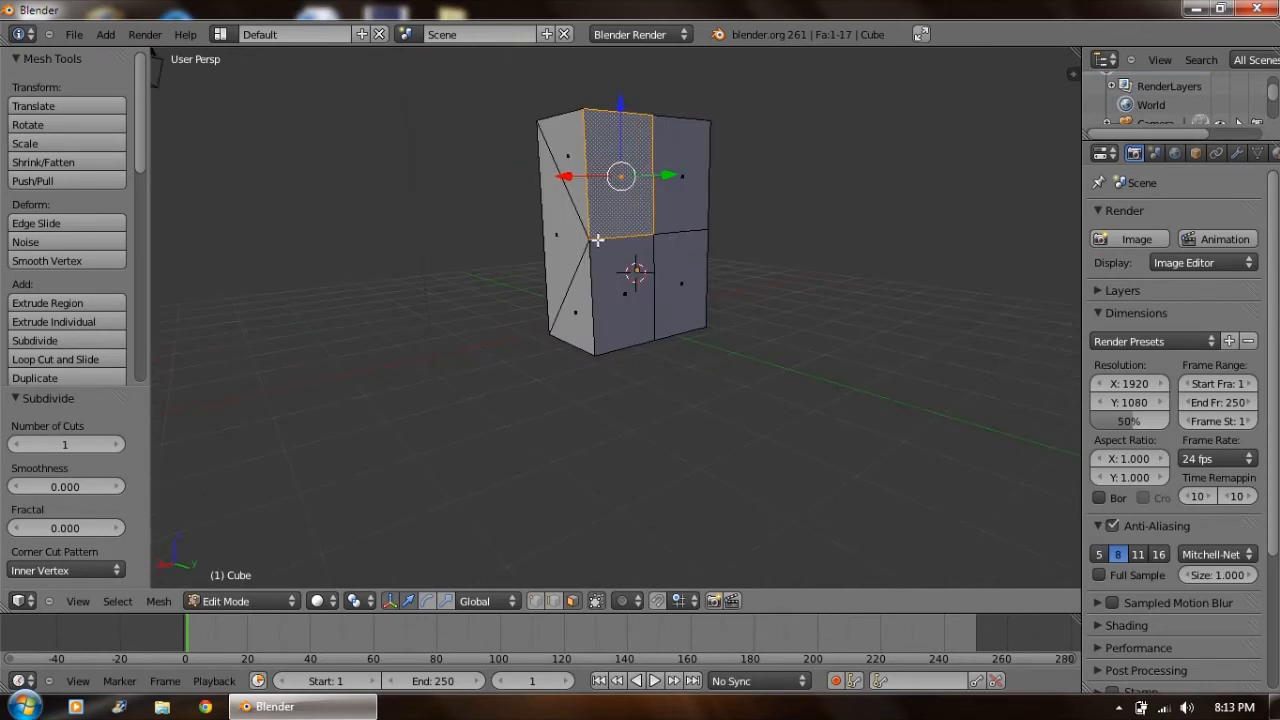
{"action": "key", "text": "e"}
{"action": "left_click", "coordinate": [684, 258]}
{"action": "middle_click_drag", "start_coordinate": [692, 264], "coordinate": [640, 278]}
{"action": "right_click", "coordinate": [651, 283]}
{"action": "key", "text": "e"}
{"action": "left_click", "coordinate": [600, 323]}
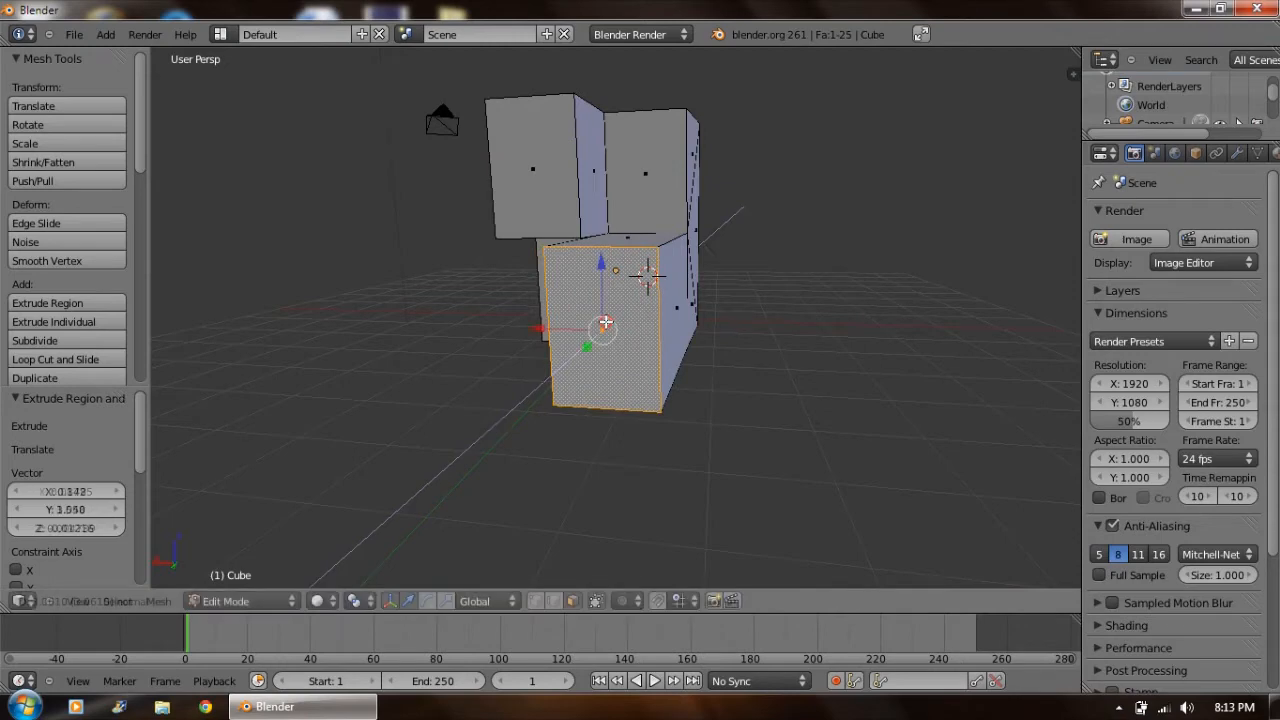
Try extruding the remaining upper and lower quarter faces outward, the lower one by about 4.353 along Y.
{"action": "middle_click_drag", "start_coordinate": [600, 323], "coordinate": [540, 220]}
{"action": "right_click", "coordinate": [707, 200]}
{"action": "key", "text": "e"}
{"action": "left_click", "coordinate": [753, 281]}
{"action": "right_click", "coordinate": [584, 326]}
{"action": "key", "text": "e"}
{"action": "left_click", "coordinate": [491, 366]}
{"action": "middle_click_drag", "start_coordinate": [491, 366], "coordinate": [686, 235]}
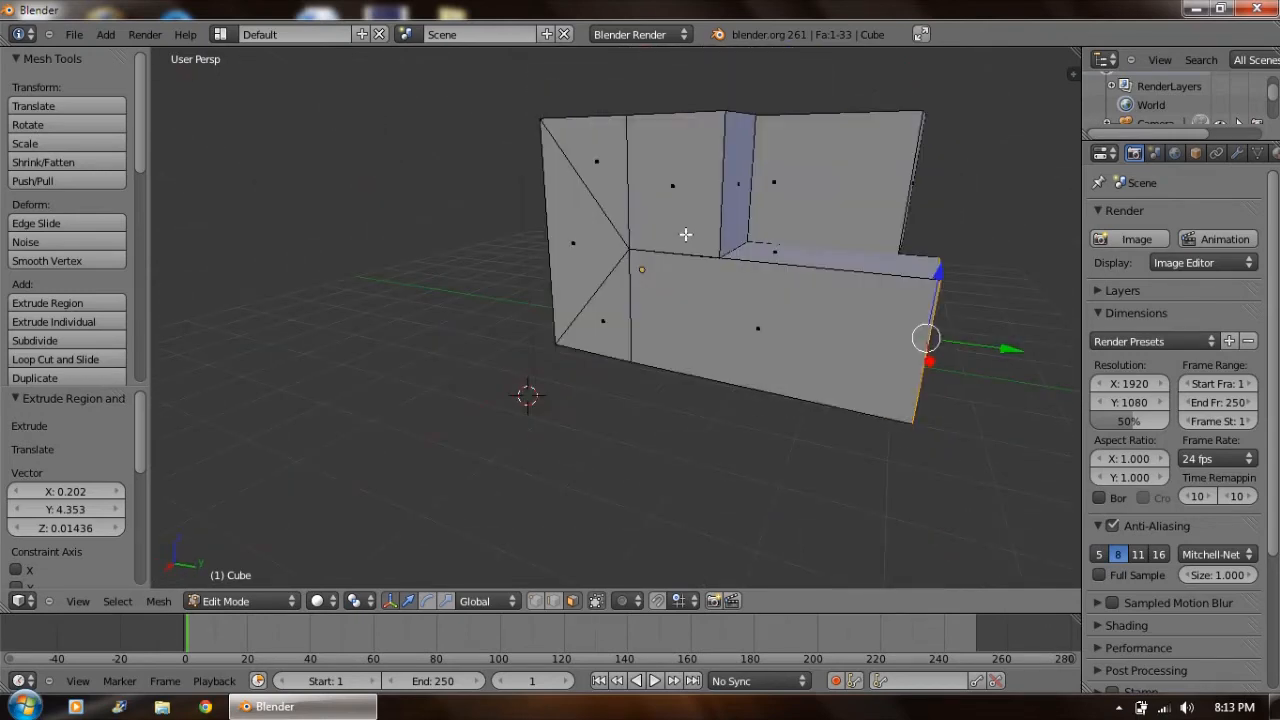
Undo the four quarter-face extrusions, leaving the upper quarter face on the positive X side selected.
{"action": "key", "text": "ctrl+z"}
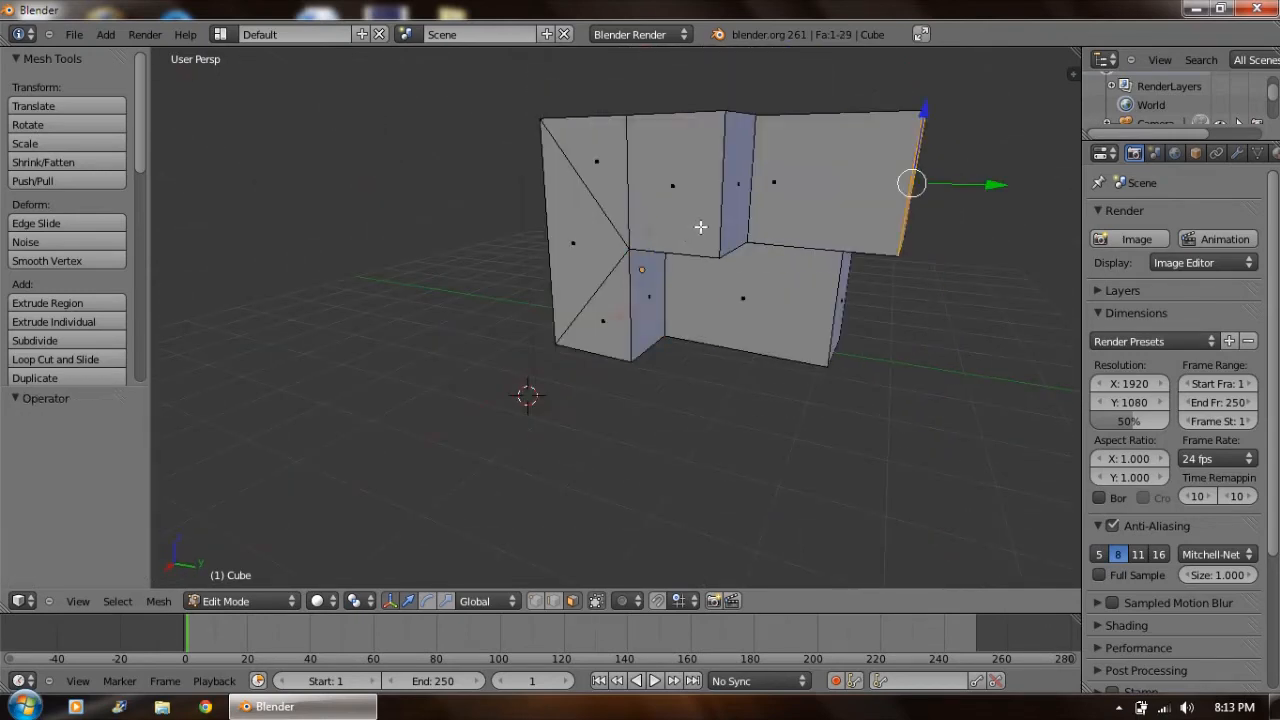
{"action": "key", "text": "ctrl+z"}
{"action": "key", "text": "ctrl+z"}
{"action": "key", "text": "ctrl+z"}
{"action": "middle_click_drag", "start_coordinate": [786, 315], "coordinate": [750, 265]}
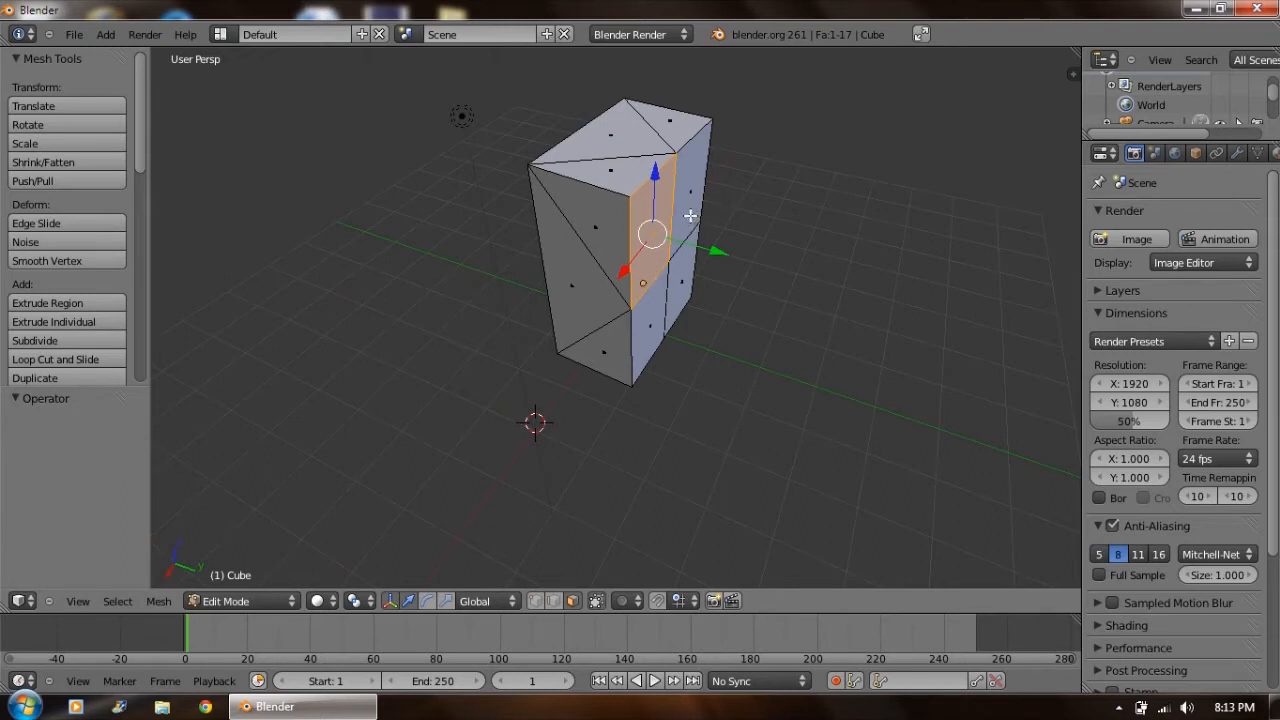
Try extruding the selected upper quarter face freely, released from the constraint to its normal.
{"action": "key", "text": "x"}
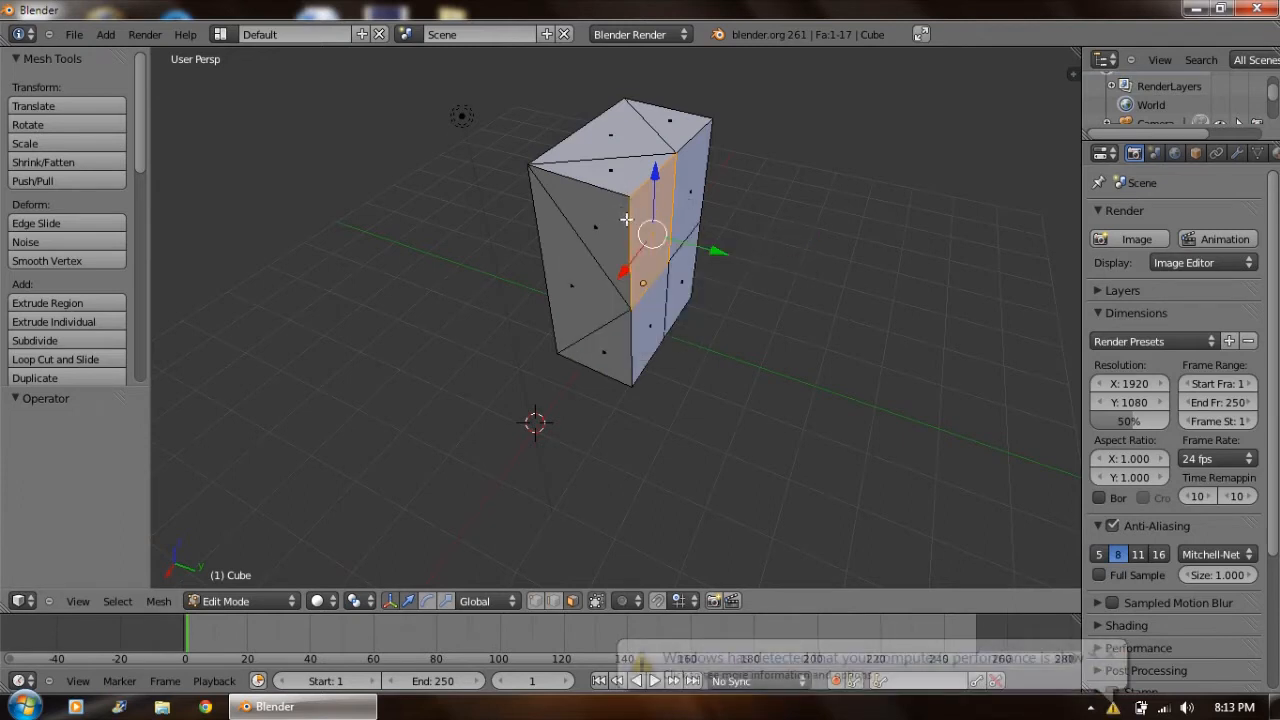
{"action": "key", "text": "e"}
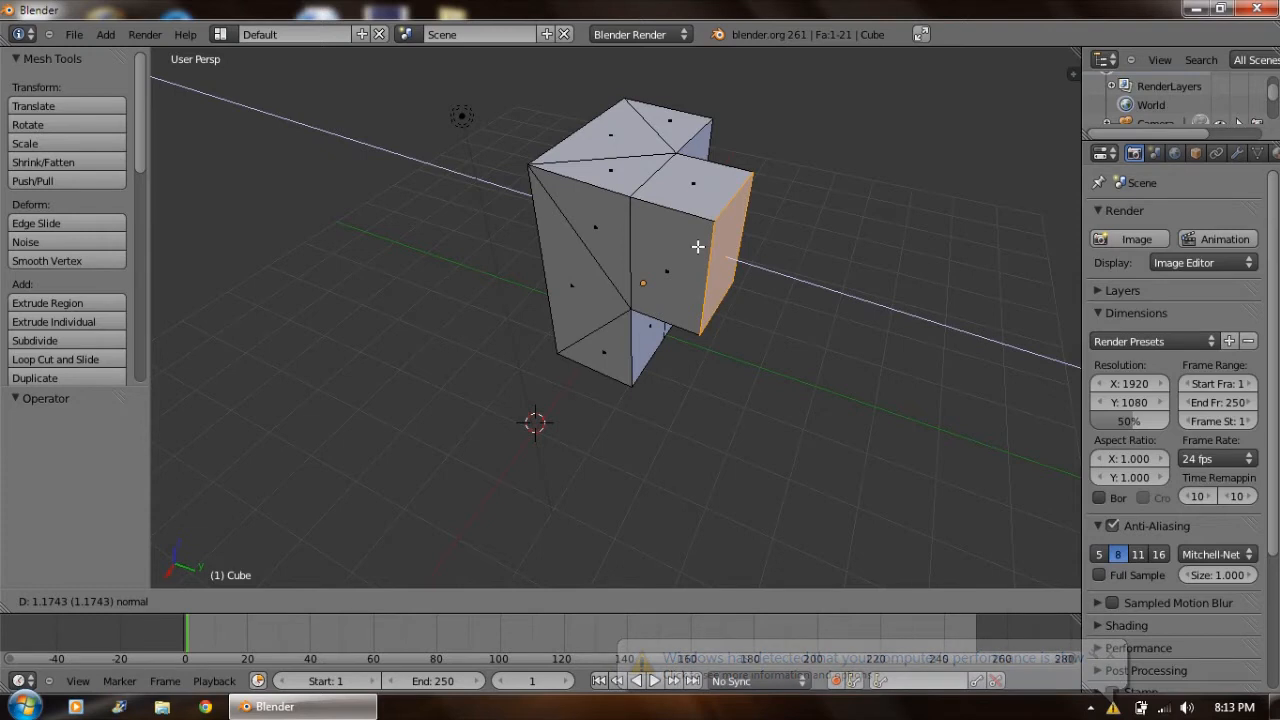
{"action": "middle_click", "coordinate": [682, 202]}
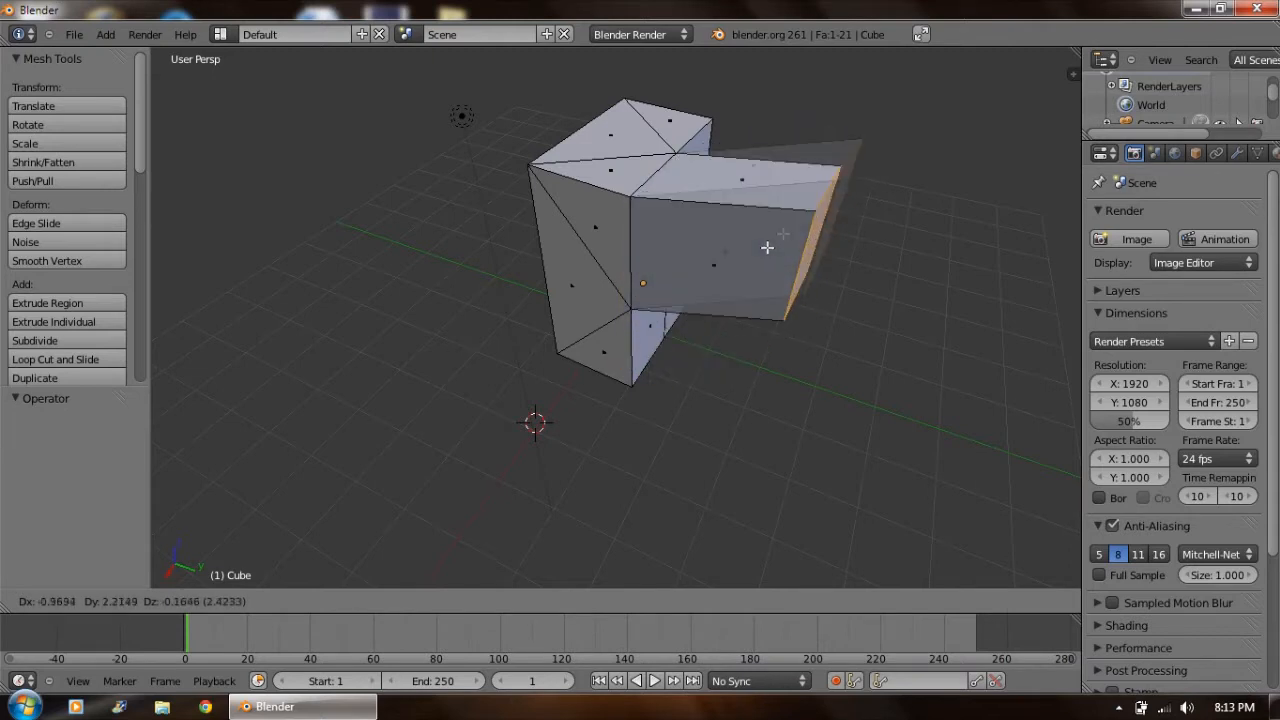
{"action": "left_click", "coordinate": [658, 246]}
Extrude the selected quarter face, trying the global X and Y axes before settling on about 0.804 along its normal Z.
{"action": "key", "text": "e"}
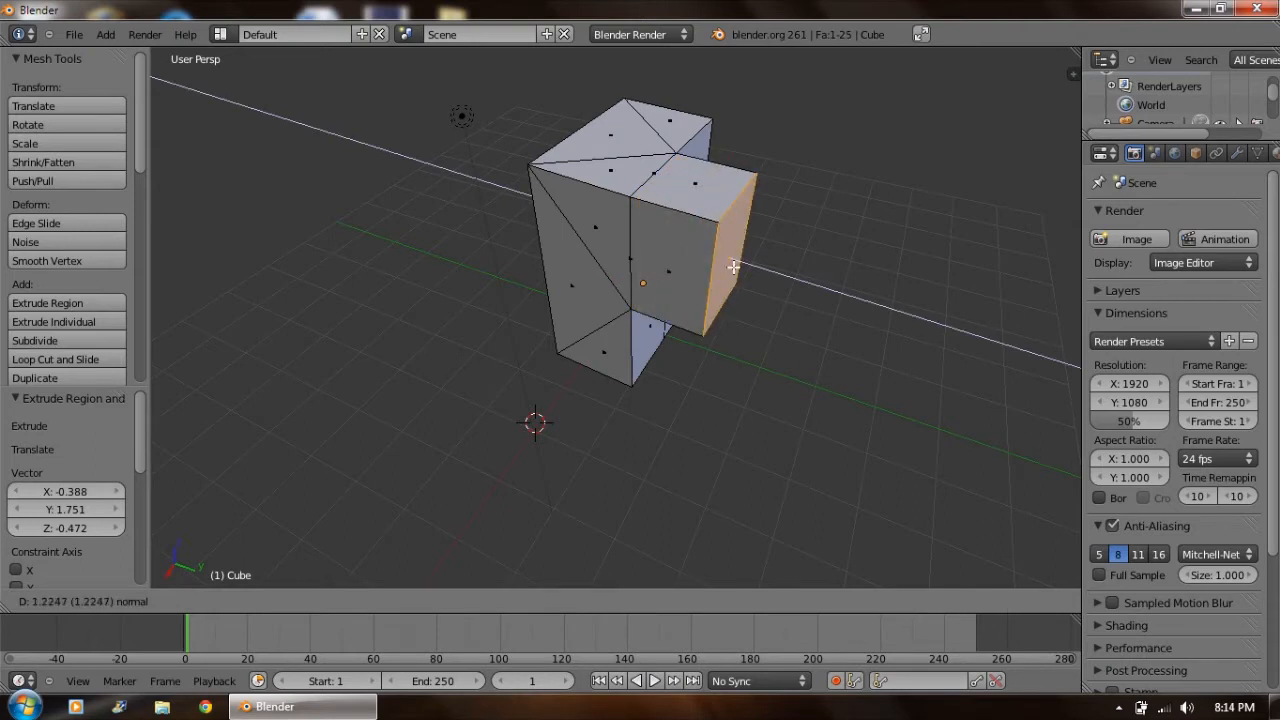
{"action": "key", "text": "x"}
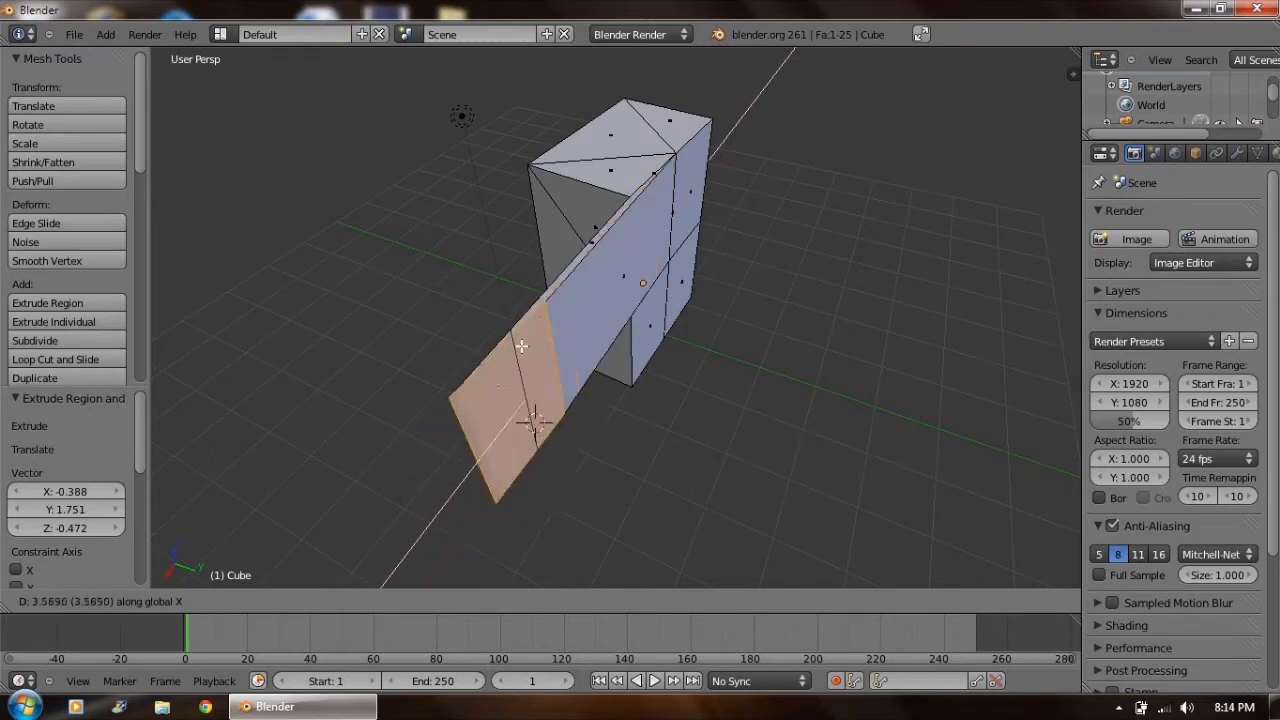
{"action": "key", "text": "y"}
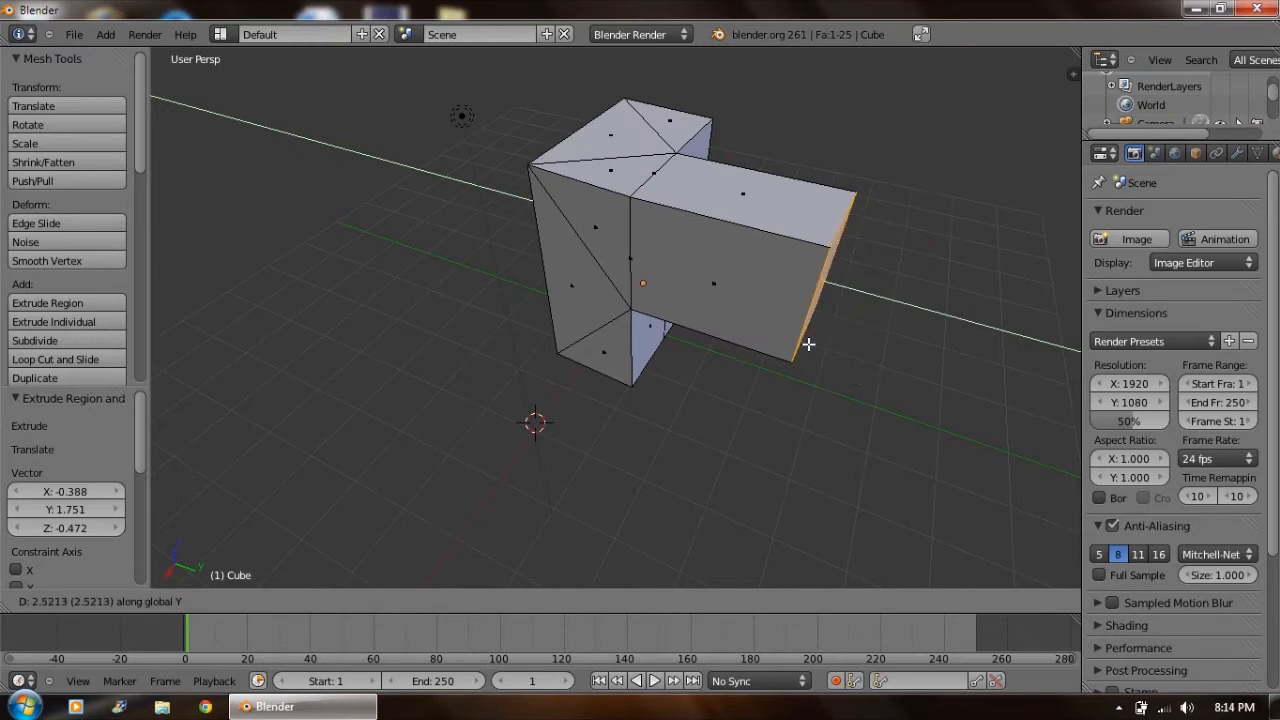
{"action": "key", "text": "z"}
{"action": "key", "text": "z"}
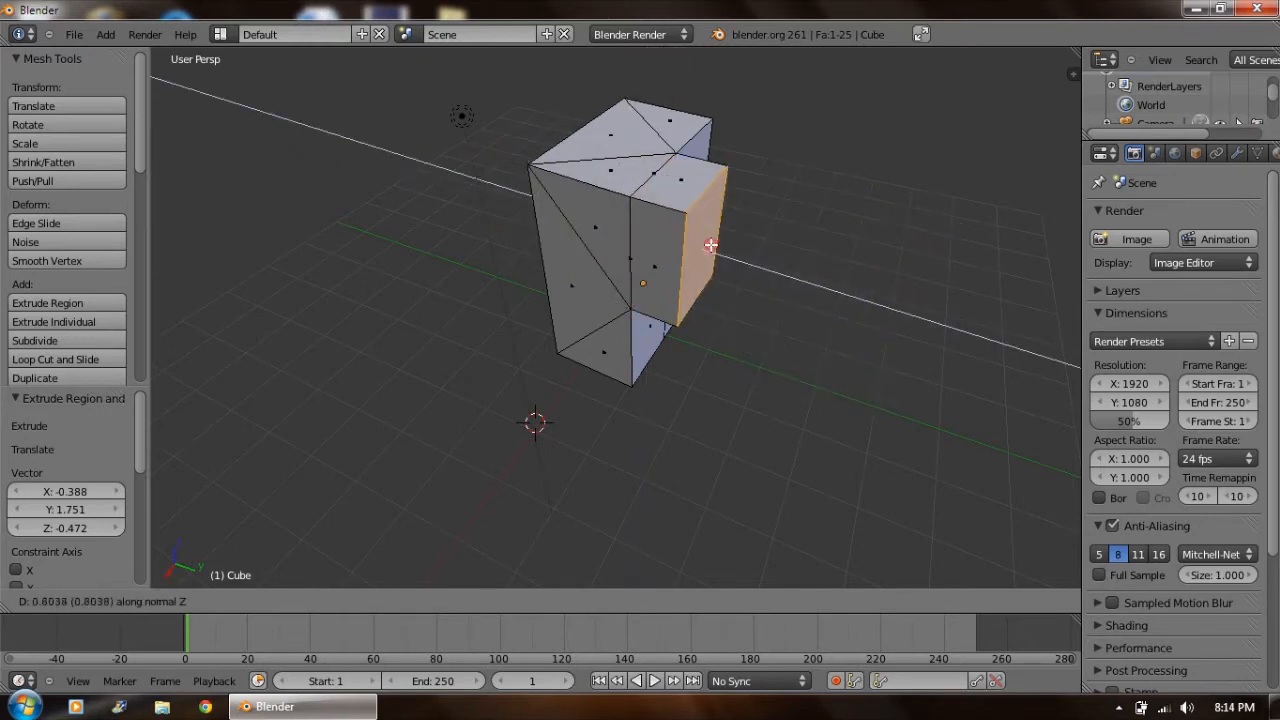
{"action": "left_click", "coordinate": [710, 245]}
{"action": "middle_click_drag", "start_coordinate": [780, 303], "coordinate": [690, 360]}
{"action": "middle_click_drag", "start_coordinate": [734, 437], "coordinate": [829, 287]}
{"action": "middle_click_drag", "start_coordinate": [425, 155], "coordinate": [809, 273]}
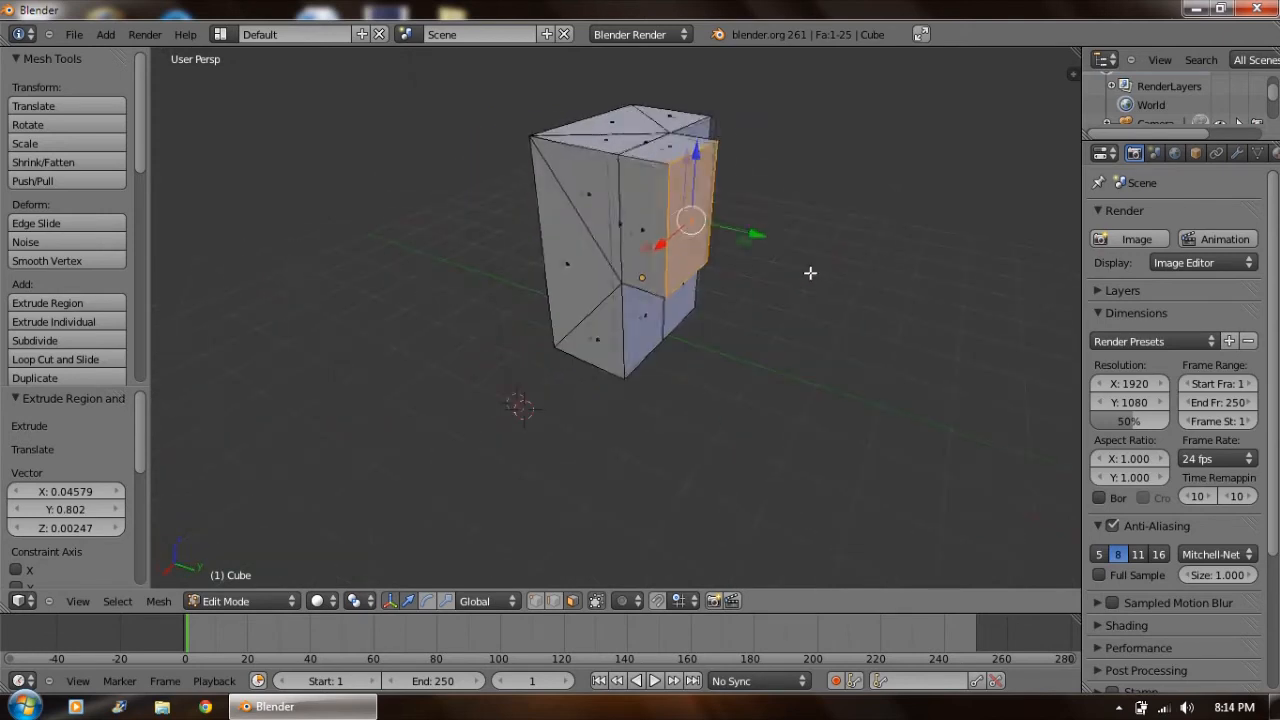
Delete the extruded block's outer face using the Faces option, inspect the opening, and undo the deletion.
{"action": "middle_click_drag", "start_coordinate": [723, 289], "coordinate": [654, 265]}
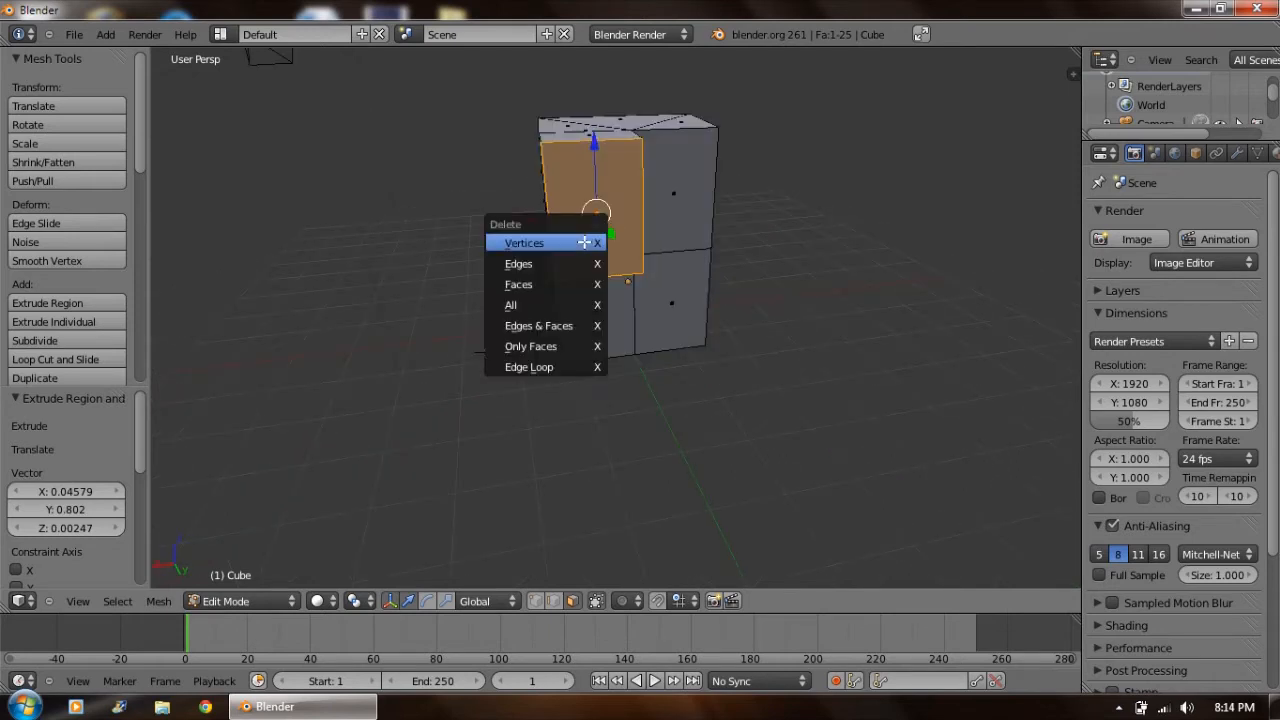
{"action": "left_click", "coordinate": [551, 285]}
{"action": "mouse_move", "coordinate": [500, 234]}
{"action": "middle_mouse_down"}
{"action": "mouse_move", "coordinate": [534, 263]}
{"action": "mouse_move", "coordinate": [488, 227]}
{"action": "middle_mouse_up"}
{"action": "scroll", "coordinate": [488, 227], "scroll_direction": "up", "scroll_amount": 8}
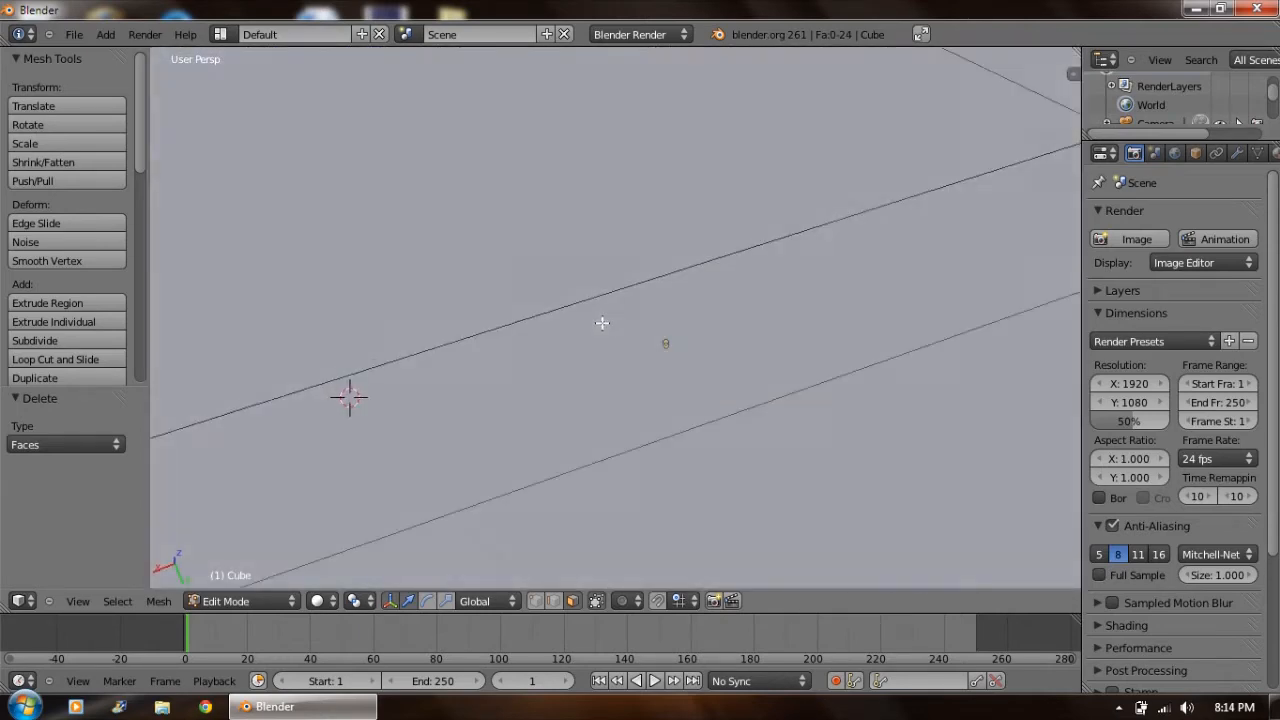
{"action": "middle_click_drag", "start_coordinate": [602, 323], "coordinate": [577, 183]}
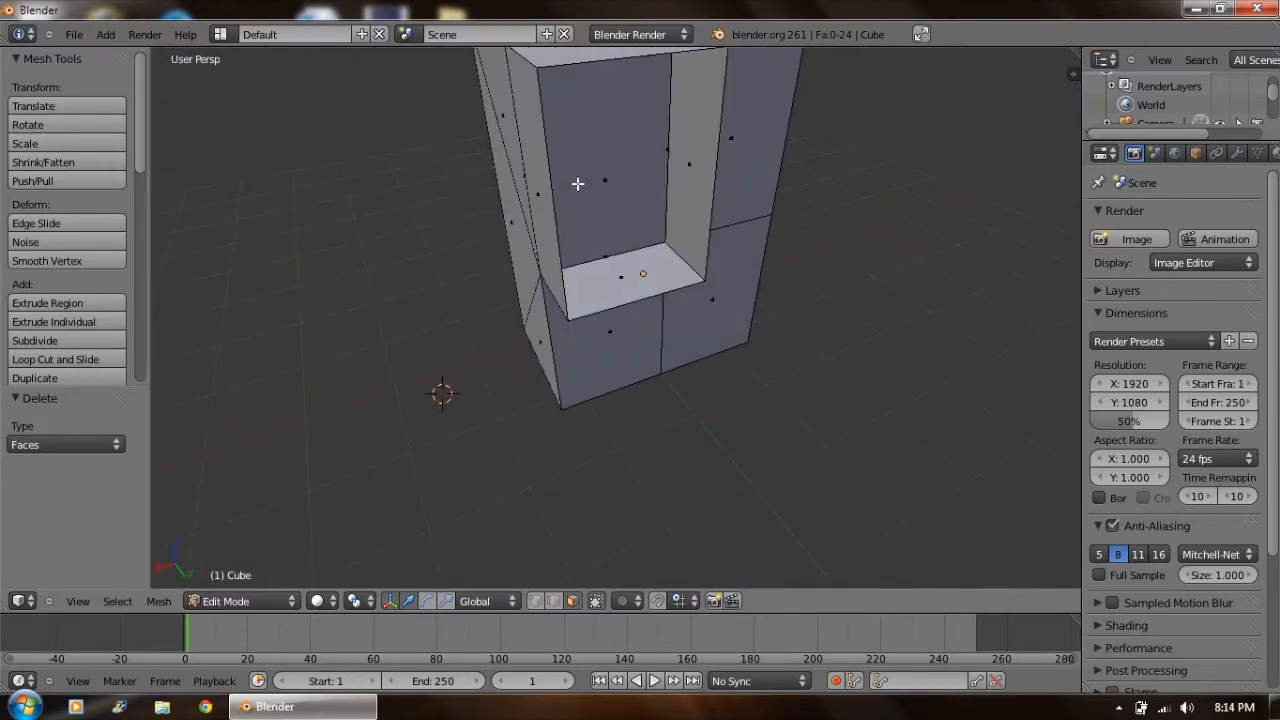
{"action": "key", "text": "ctrl+z"}
{"action": "middle_click_drag", "start_coordinate": [469, 149], "coordinate": [468, 171]}
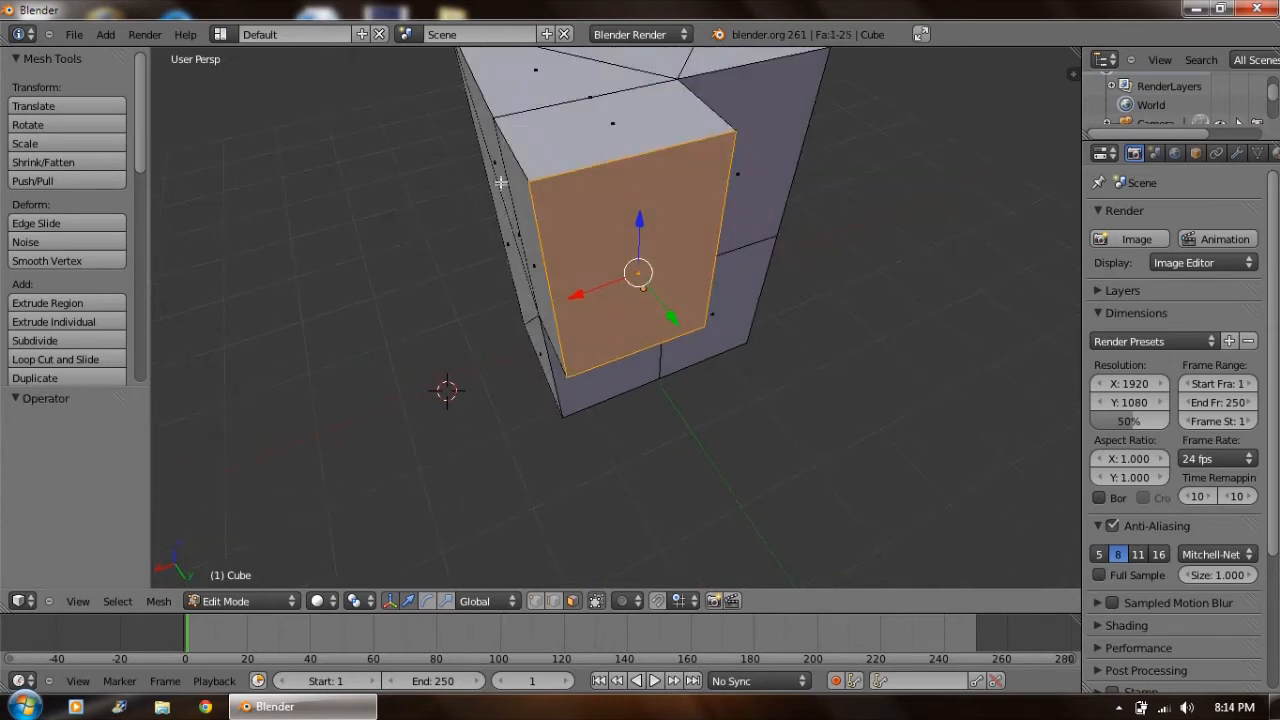
Switch to vertex selection, select the four corner vertices of the extruded block's outer face, and delete those vertices.
{"action": "left_click", "coordinate": [536, 601]}
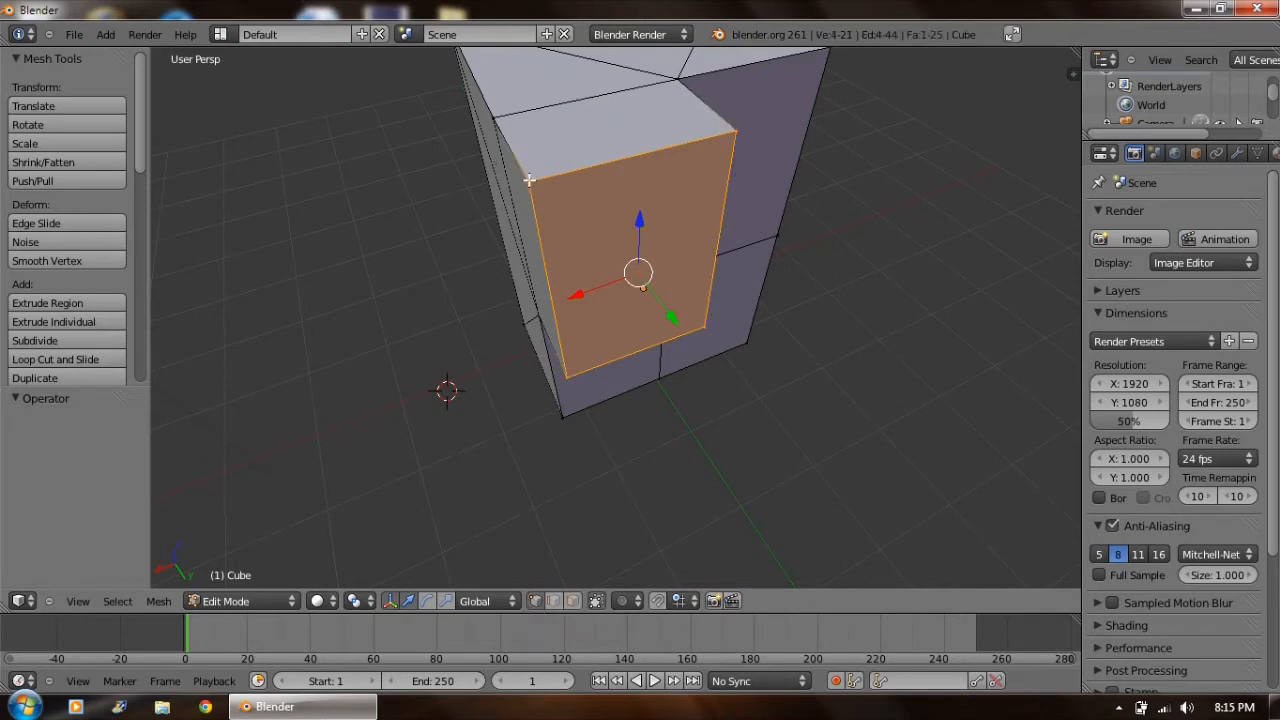
{"action": "right_click", "coordinate": [493, 116]}
{"action": "right_click", "coordinate": [526, 179]}
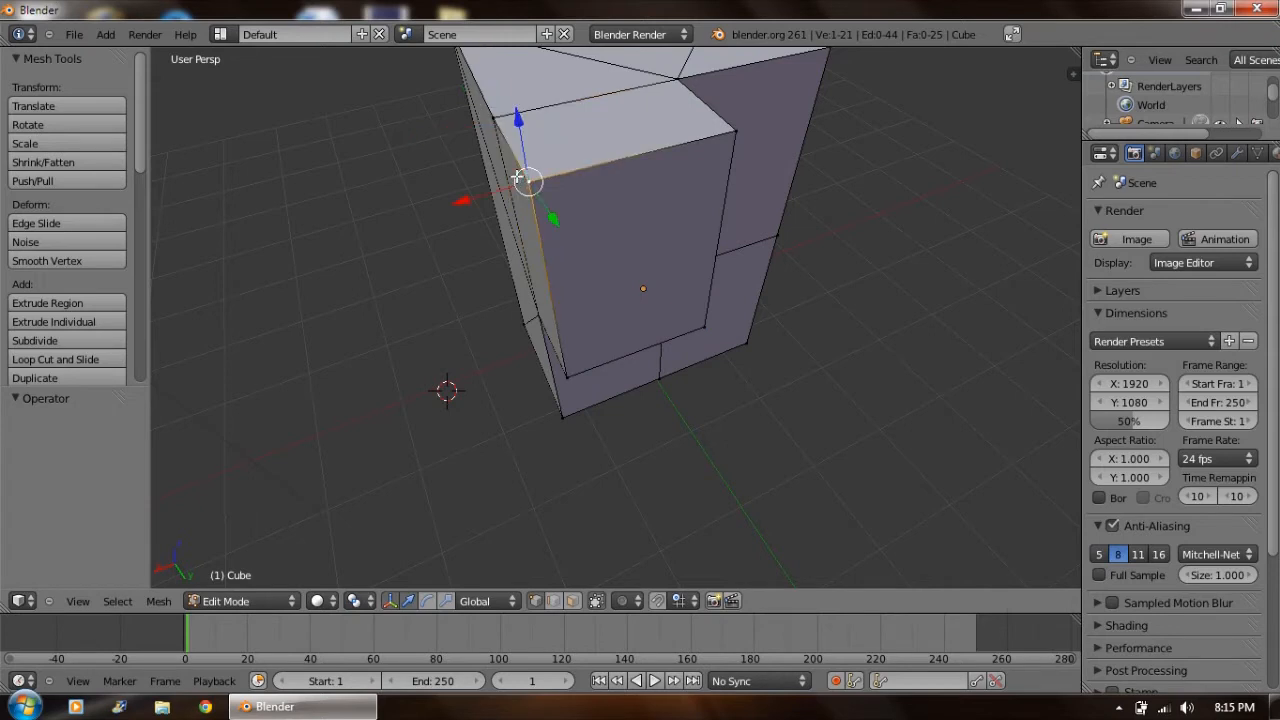
{"action": "right_click", "coordinate": [734, 131], "text": "shift"}
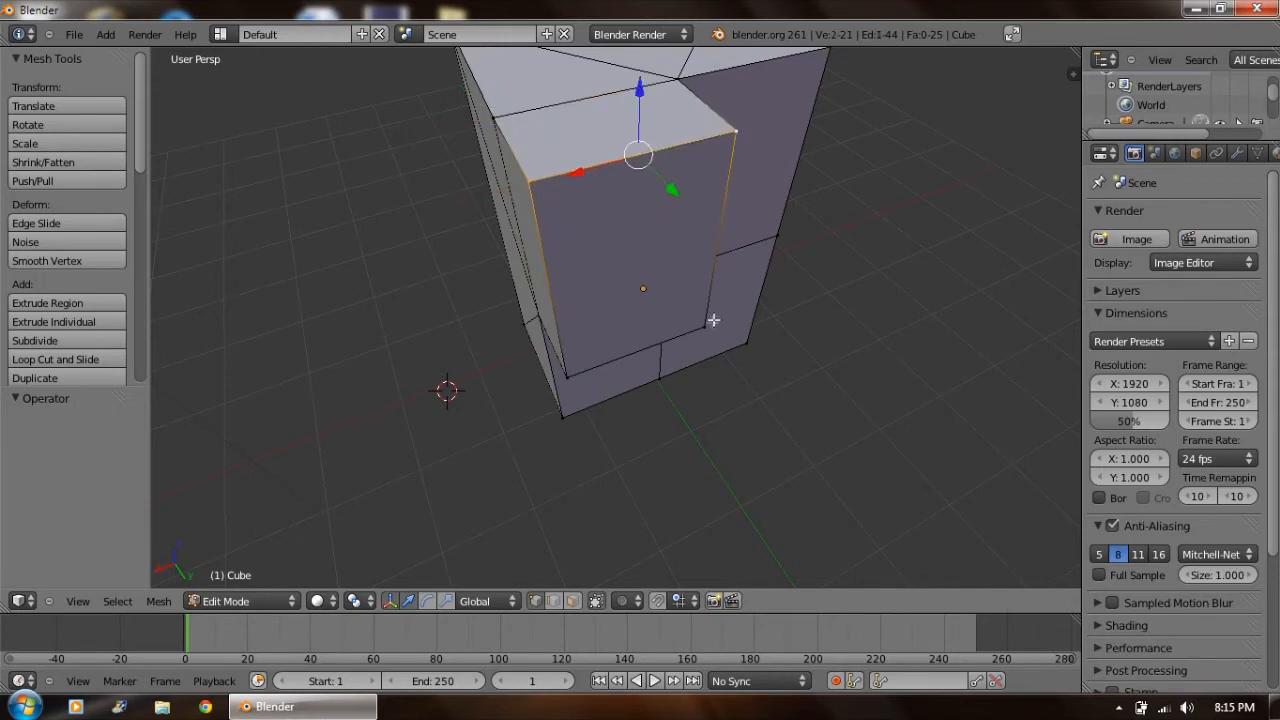
{"action": "right_click", "coordinate": [569, 378], "text": "shift"}
{"action": "mouse_move", "coordinate": [477, 273]}
{"action": "middle_mouse_down"}
{"action": "mouse_move", "coordinate": [571, 266]}
{"action": "mouse_move", "coordinate": [474, 257]}
{"action": "mouse_move", "coordinate": [474, 274]}
{"action": "mouse_move", "coordinate": [498, 272]}
{"action": "middle_mouse_up"}
{"action": "key", "text": "x"}
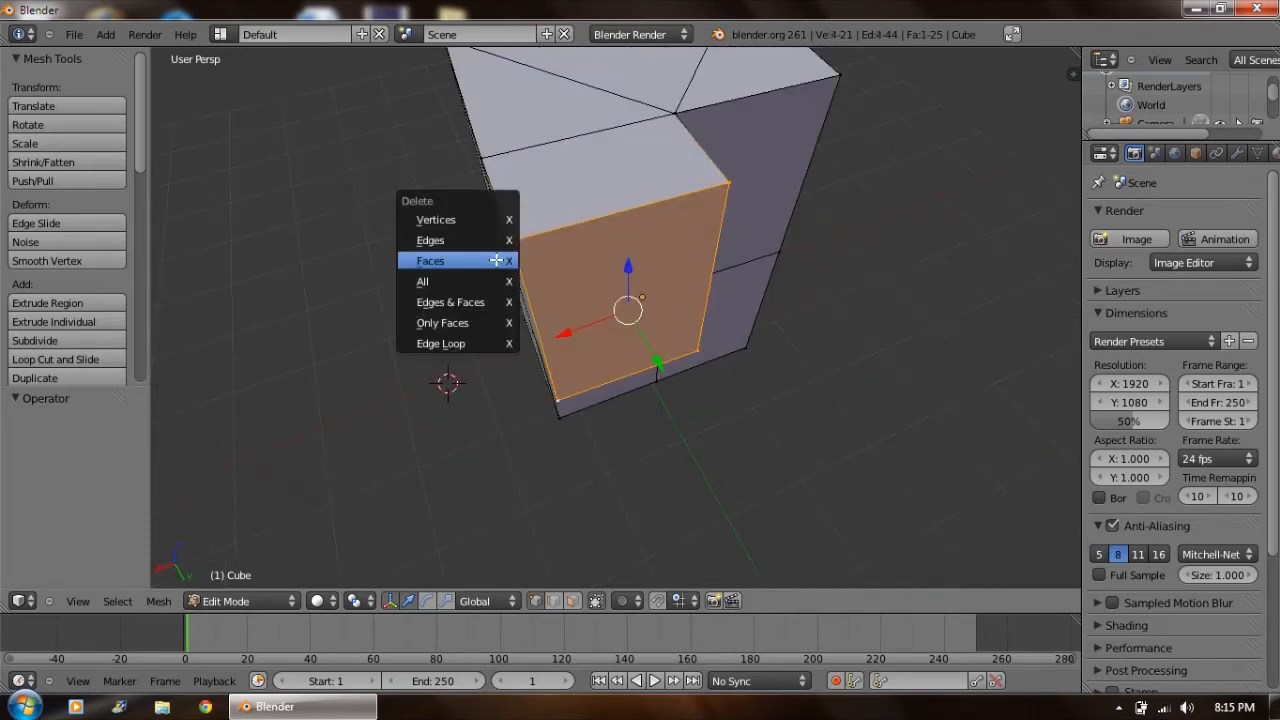
{"action": "left_click", "coordinate": [488, 219]}
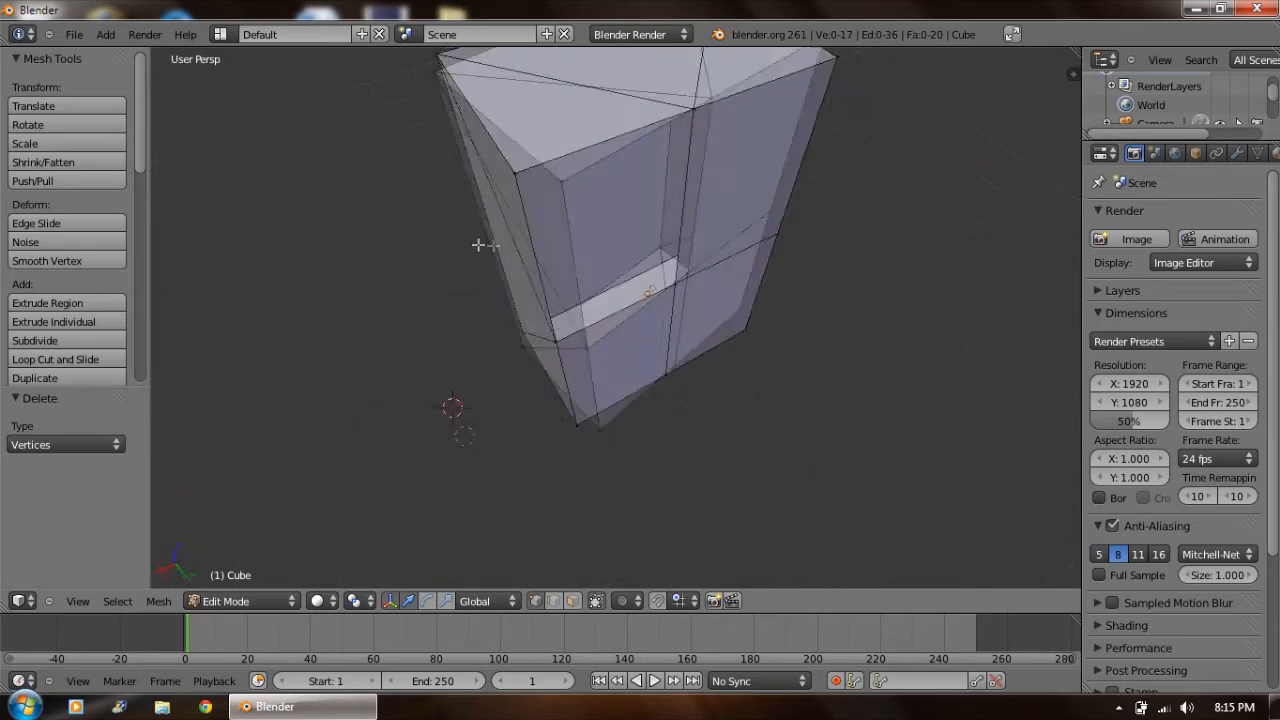
Inspect the opening in the box from several sides, then return to Object Mode and delete the box.
{"action": "middle_click_drag", "start_coordinate": [478, 244], "coordinate": [709, 256]}
{"action": "middle_click_drag", "start_coordinate": [694, 300], "coordinate": [820, 101]}
{"action": "middle_click_drag", "start_coordinate": [819, 179], "coordinate": [760, 280]}
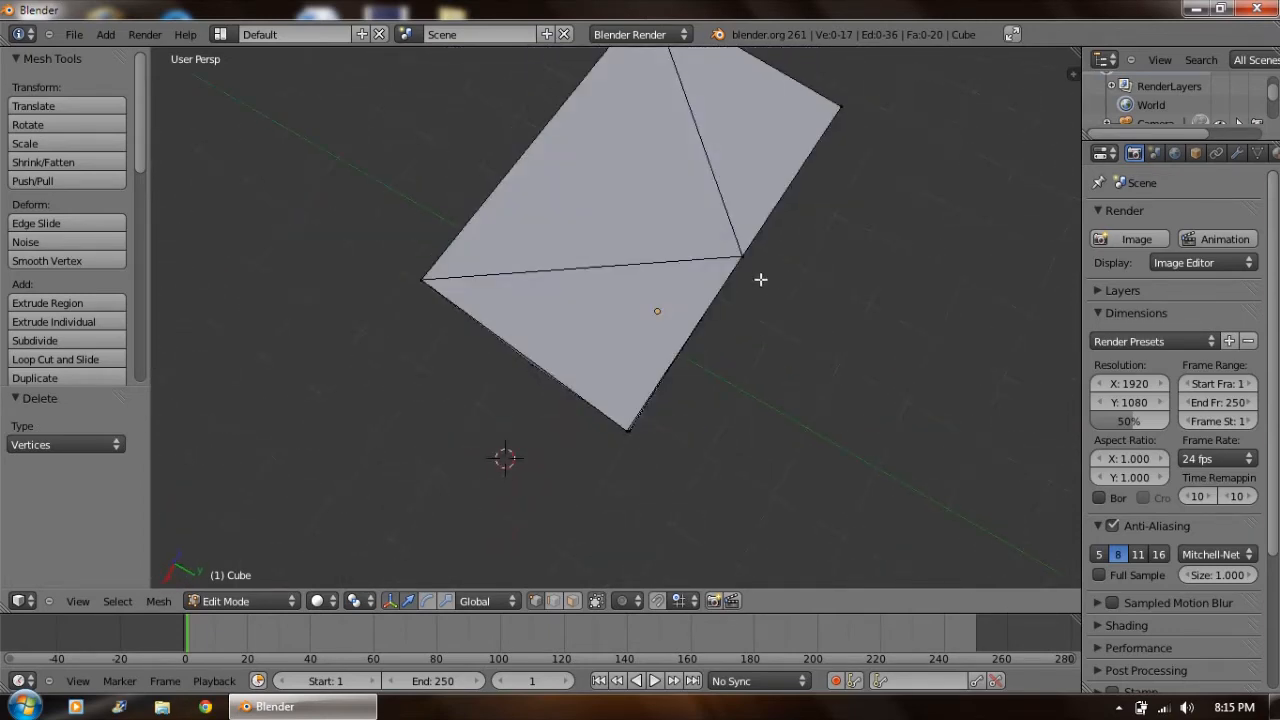
{"action": "middle_click_drag", "start_coordinate": [698, 485], "coordinate": [418, 164]}
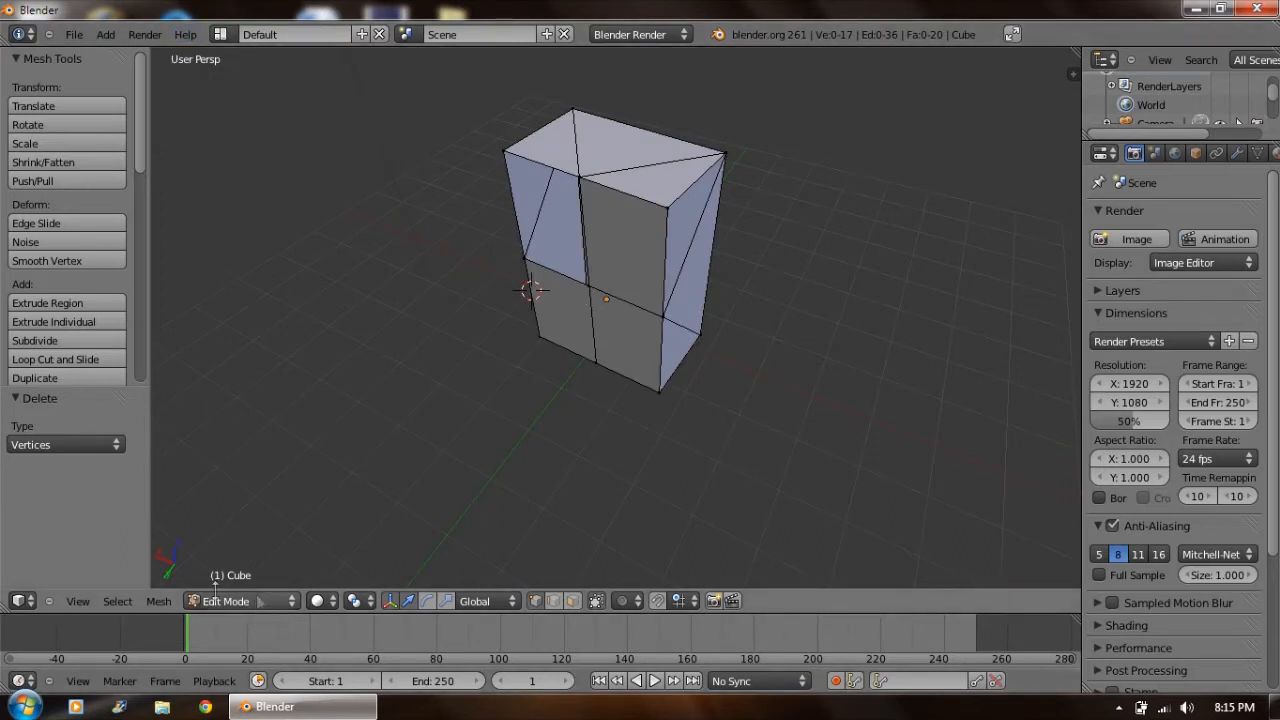
{"action": "left_click", "coordinate": [215, 603]}
{"action": "left_click", "coordinate": [225, 583]}
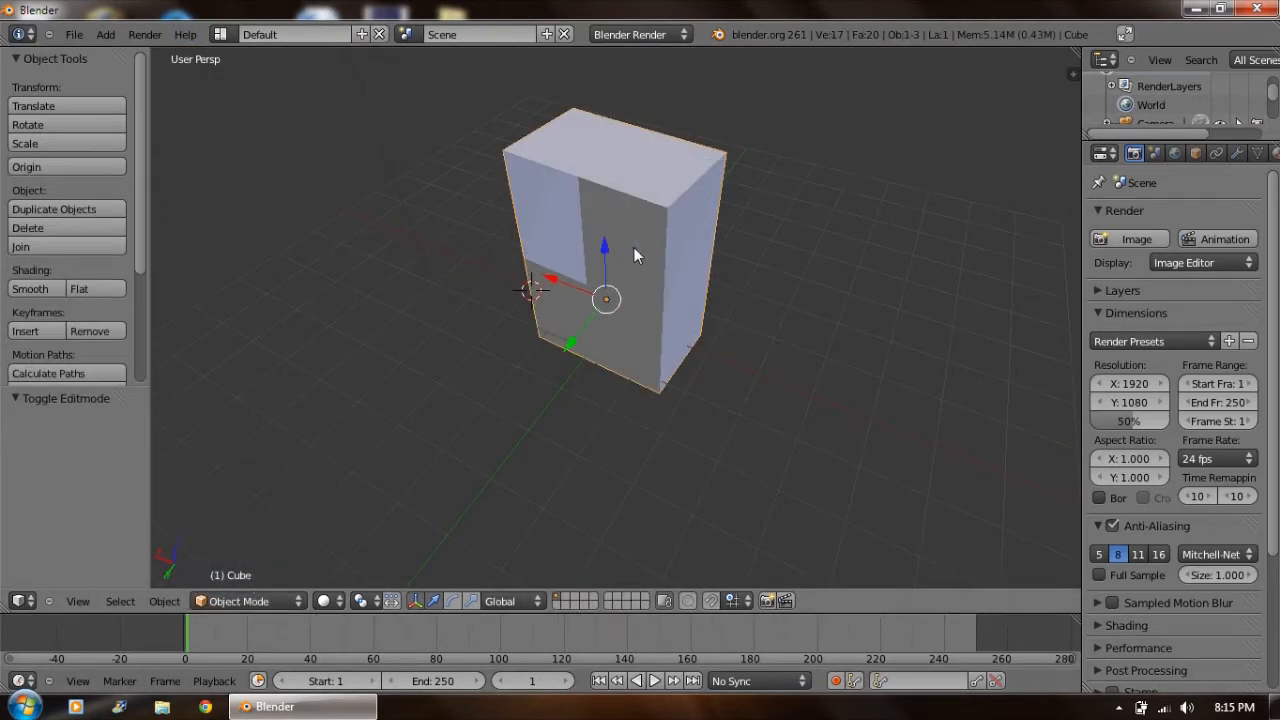
{"action": "key", "text": "x"}
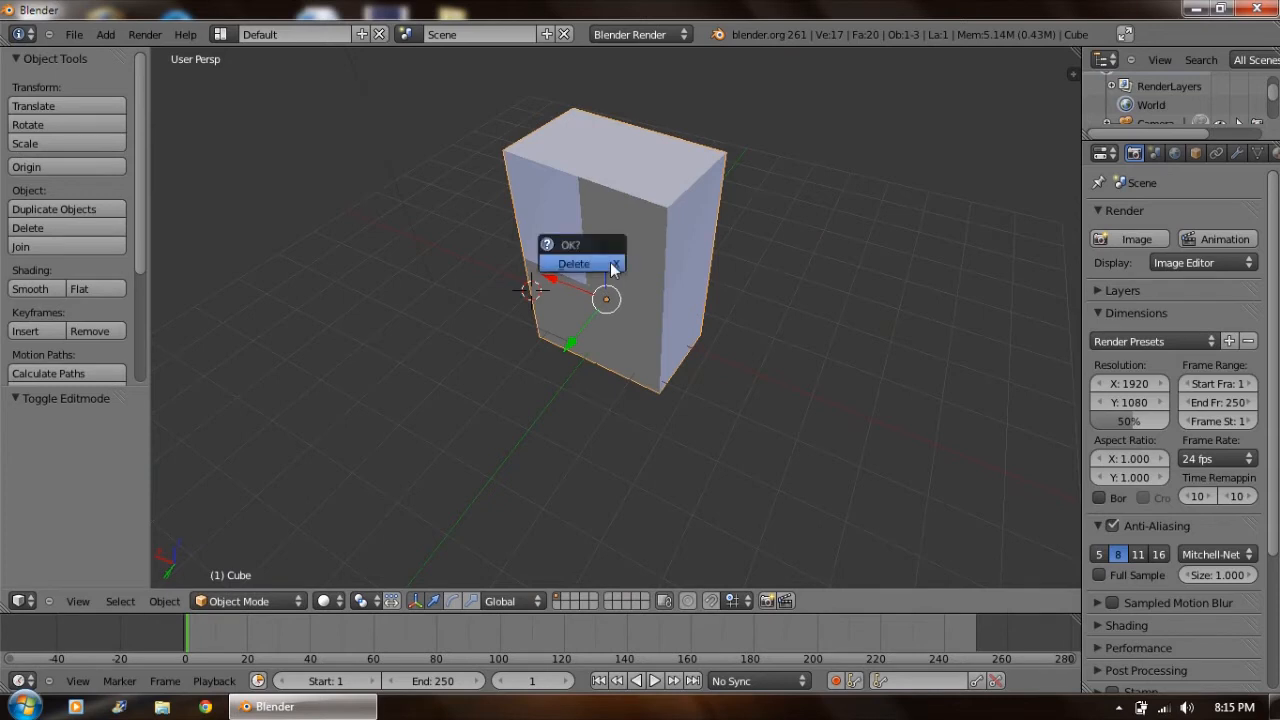
{"action": "left_click", "coordinate": [605, 267]}
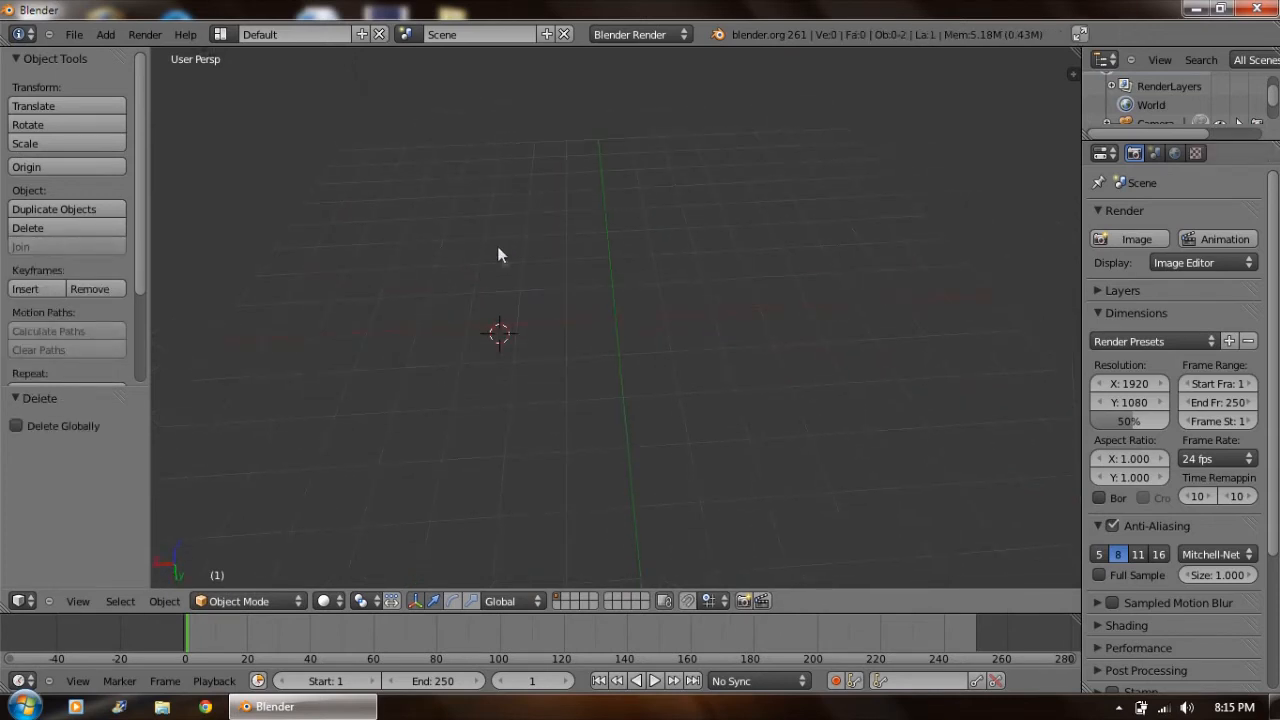
Add a UV Sphere mesh to the empty scene.
{"action": "left_click", "coordinate": [107, 36]}
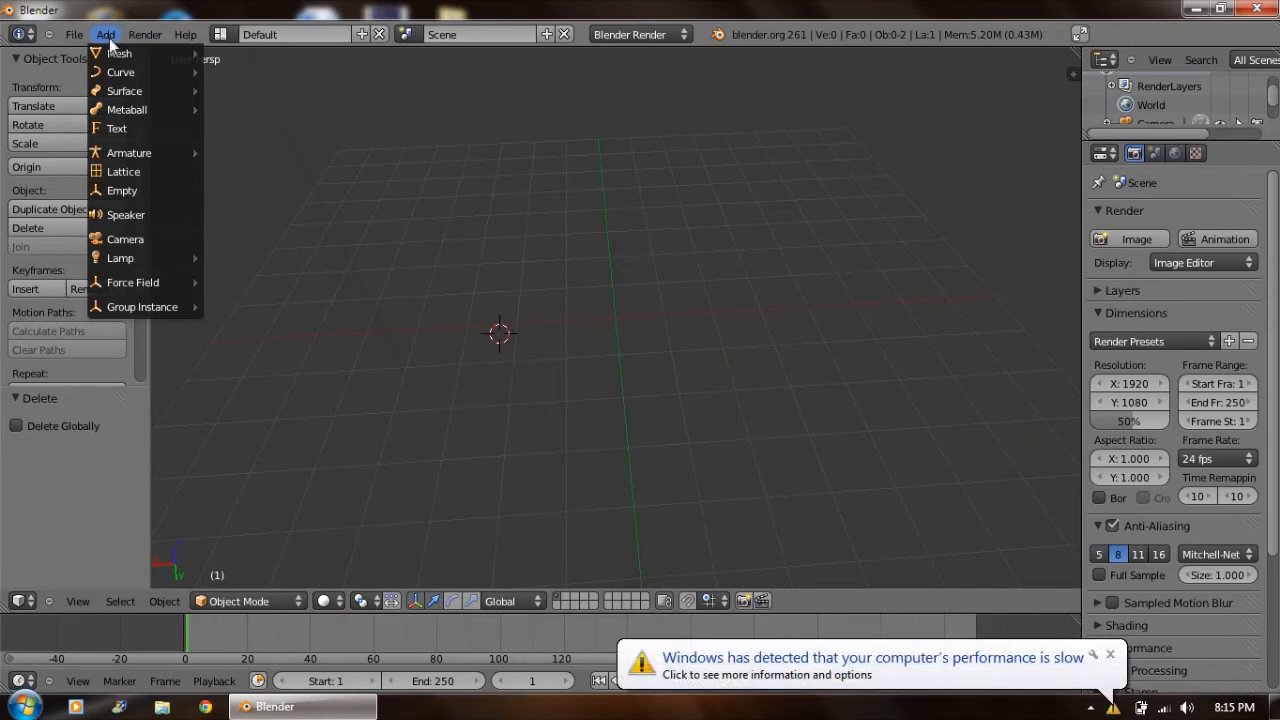
{"action": "mouse_move", "coordinate": [111, 57]}
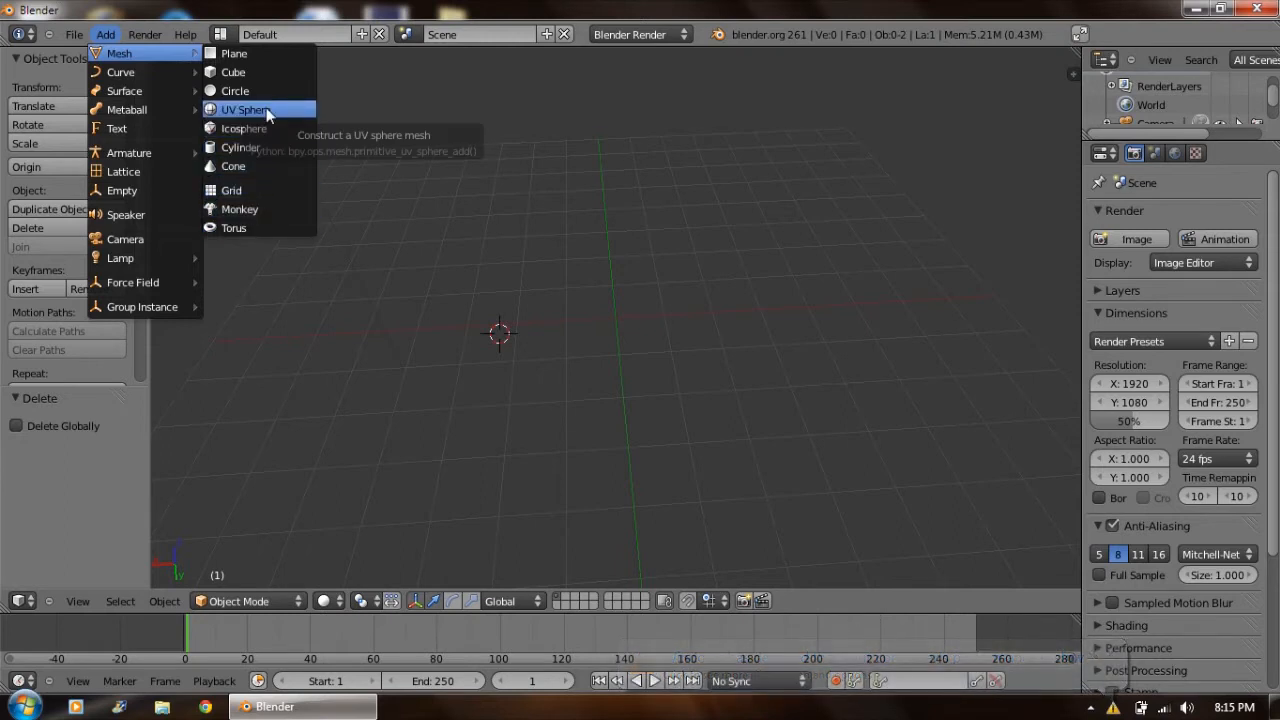
{"action": "left_click", "coordinate": [266, 109]}
{"action": "middle_click_drag", "start_coordinate": [383, 314], "coordinate": [426, 254]}
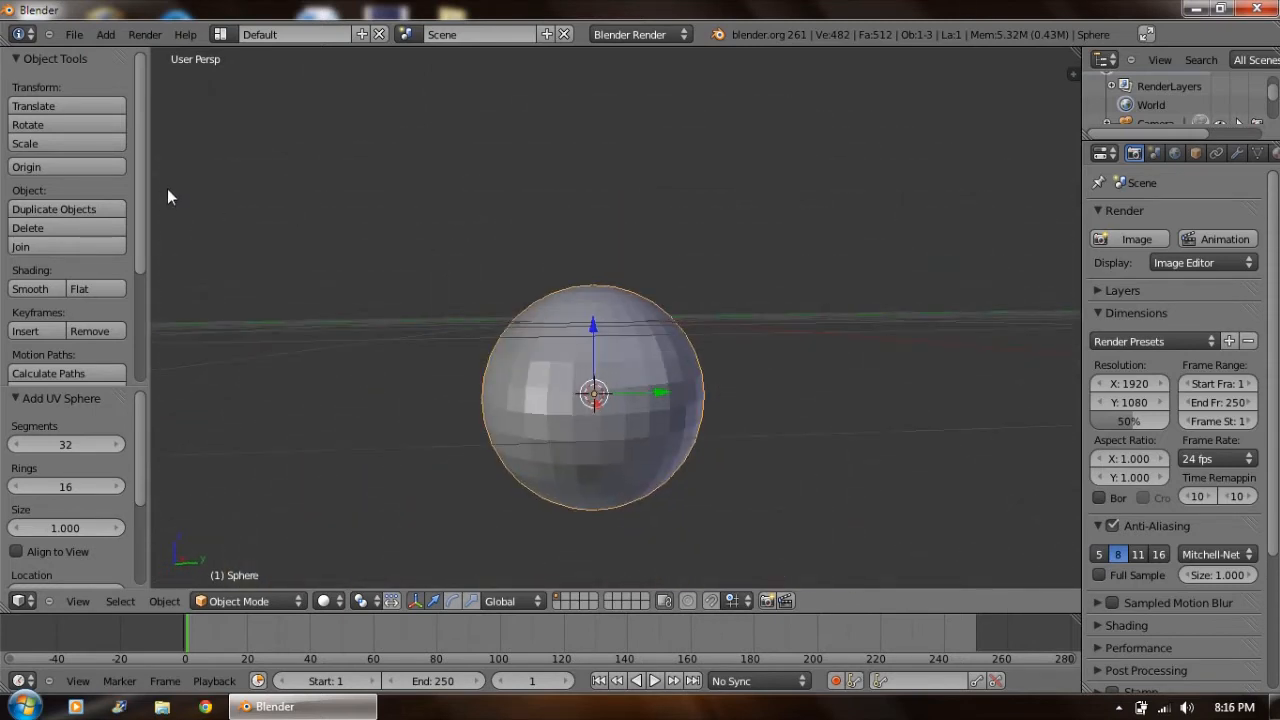
{"action": "scroll", "coordinate": [142, 127], "scroll_direction": "down", "scroll_amount": 6}
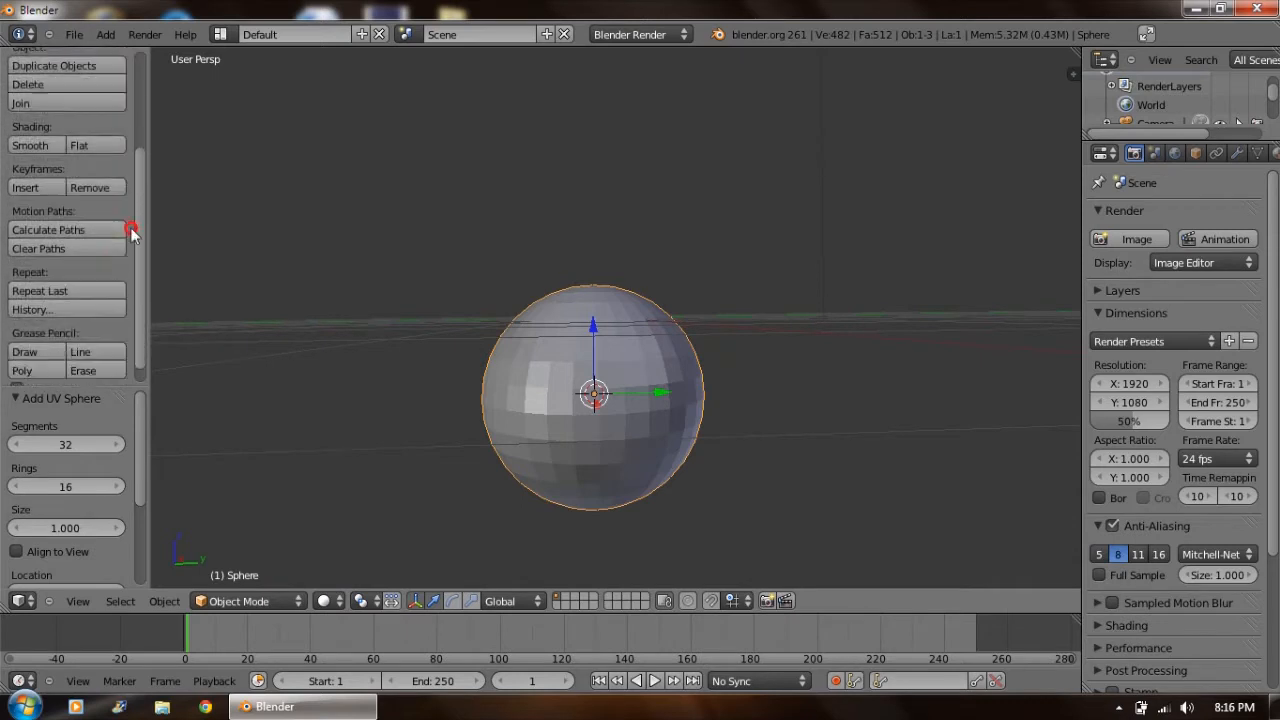
{"action": "scroll", "coordinate": [126, 263], "scroll_direction": "up", "scroll_amount": 3}
{"action": "mouse_move", "coordinate": [140, 435]}
{"action": "left_mouse_down"}
{"action": "mouse_move", "coordinate": [129, 500]}
{"action": "mouse_move", "coordinate": [130, 420]}
{"action": "left_mouse_up"}
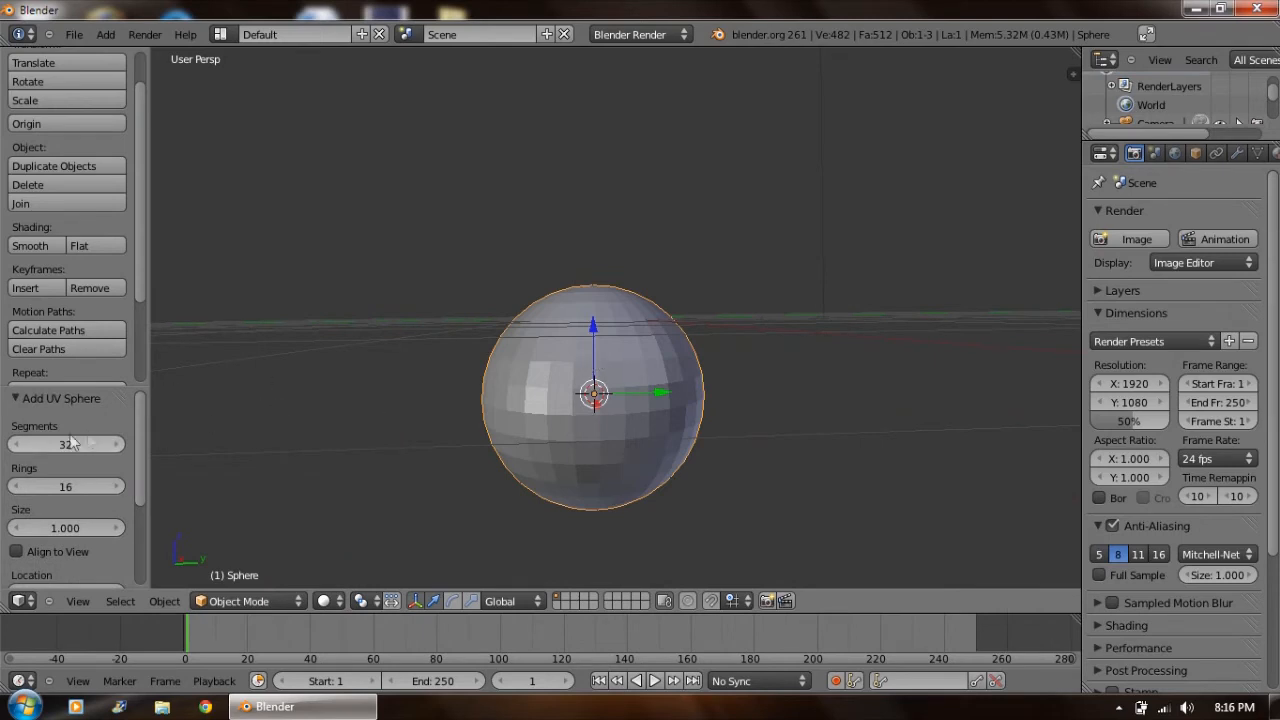
Reduce the new UV sphere's segments to 26.
{"action": "left_click", "coordinate": [17, 444]}
{"action": "left_click", "coordinate": [17, 444]}
{"action": "left_click", "coordinate": [17, 444]}
{"action": "left_click", "coordinate": [17, 444]}
{"action": "left_click", "coordinate": [17, 444]}
{"action": "left_click", "coordinate": [17, 444]}
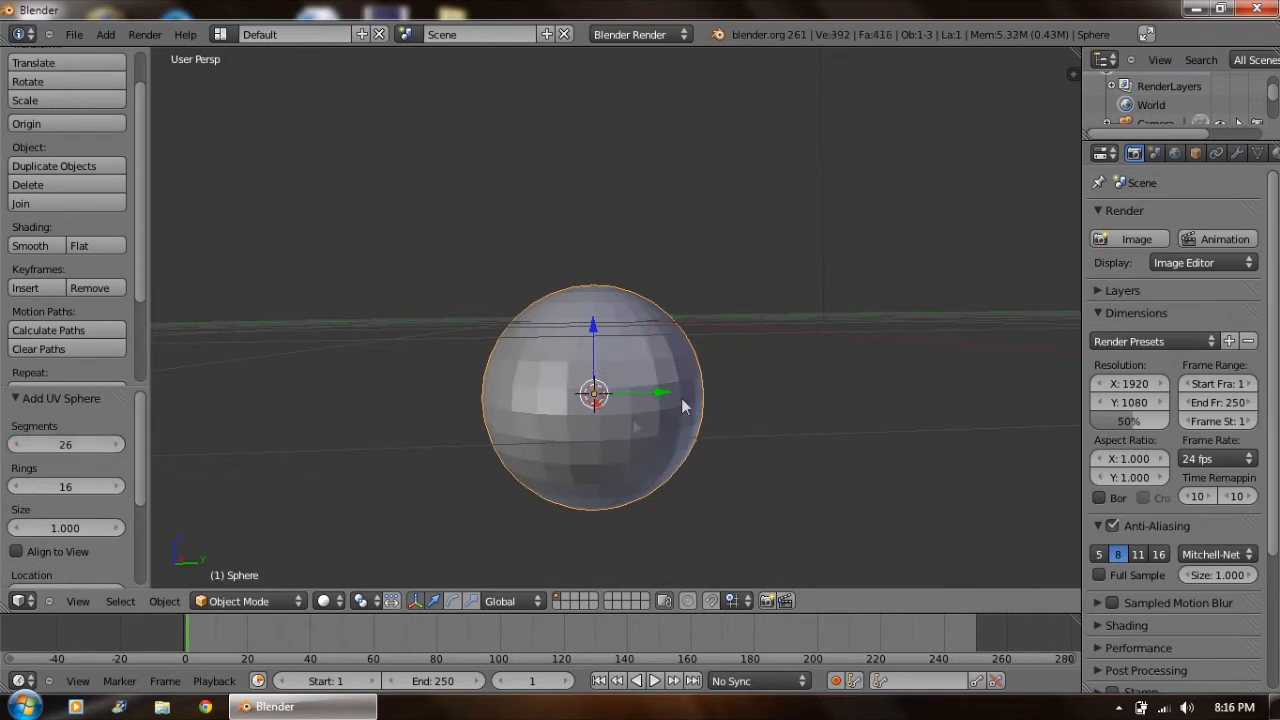
Reduce the UV sphere's rings to 9.
{"action": "left_click", "coordinate": [13, 486]}
{"action": "left_click", "coordinate": [13, 486]}
{"action": "left_click", "coordinate": [13, 486]}
{"action": "left_click", "coordinate": [13, 486]}
{"action": "left_click", "coordinate": [13, 486]}
{"action": "left_click", "coordinate": [13, 486]}
{"action": "left_click", "coordinate": [13, 486]}
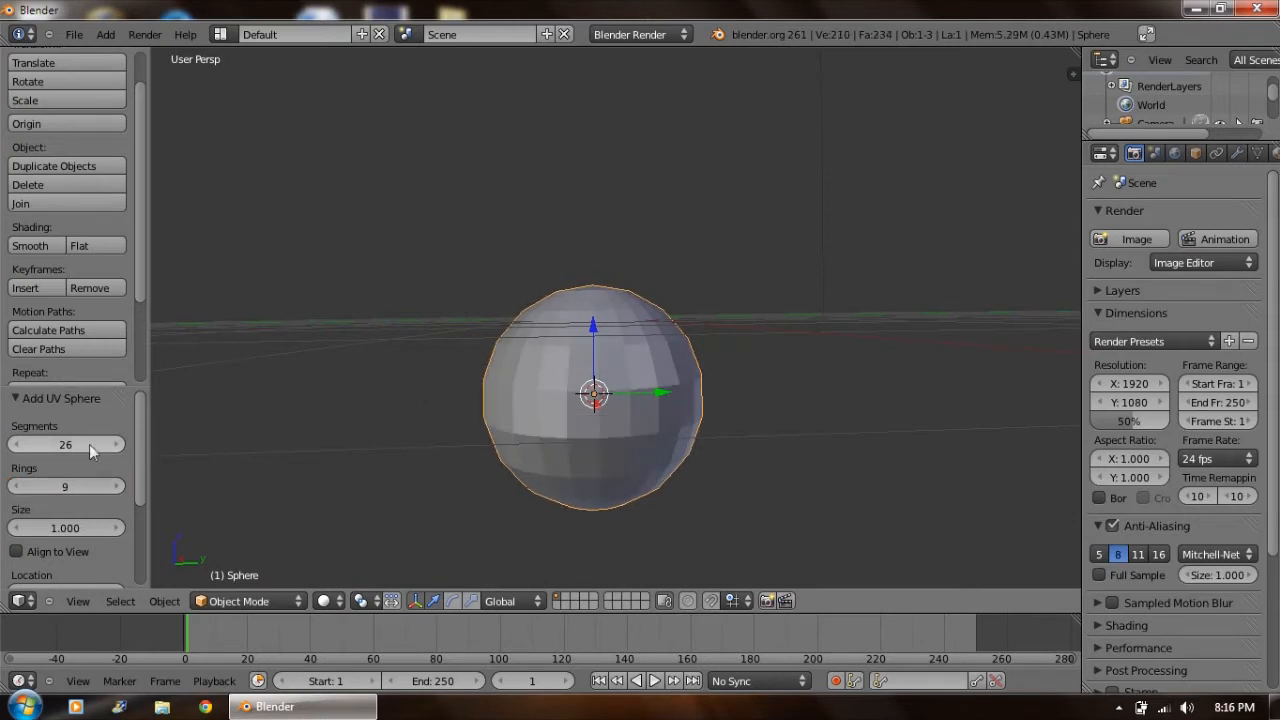
Raise the UV sphere's segments to 95 and its rings to 212 for a very smooth surface.
{"action": "left_click_drag", "start_coordinate": [47, 446], "coordinate": [251, 457]}
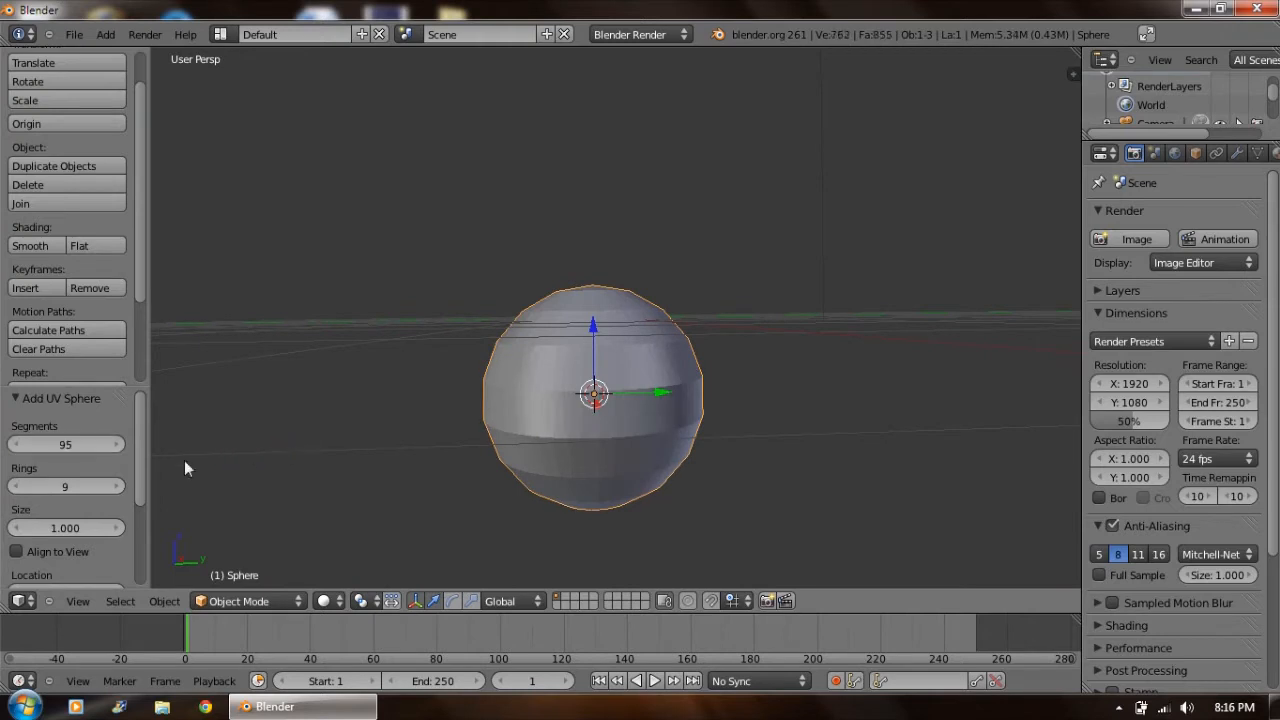
{"action": "left_click_drag", "start_coordinate": [104, 487], "coordinate": [312, 470]}
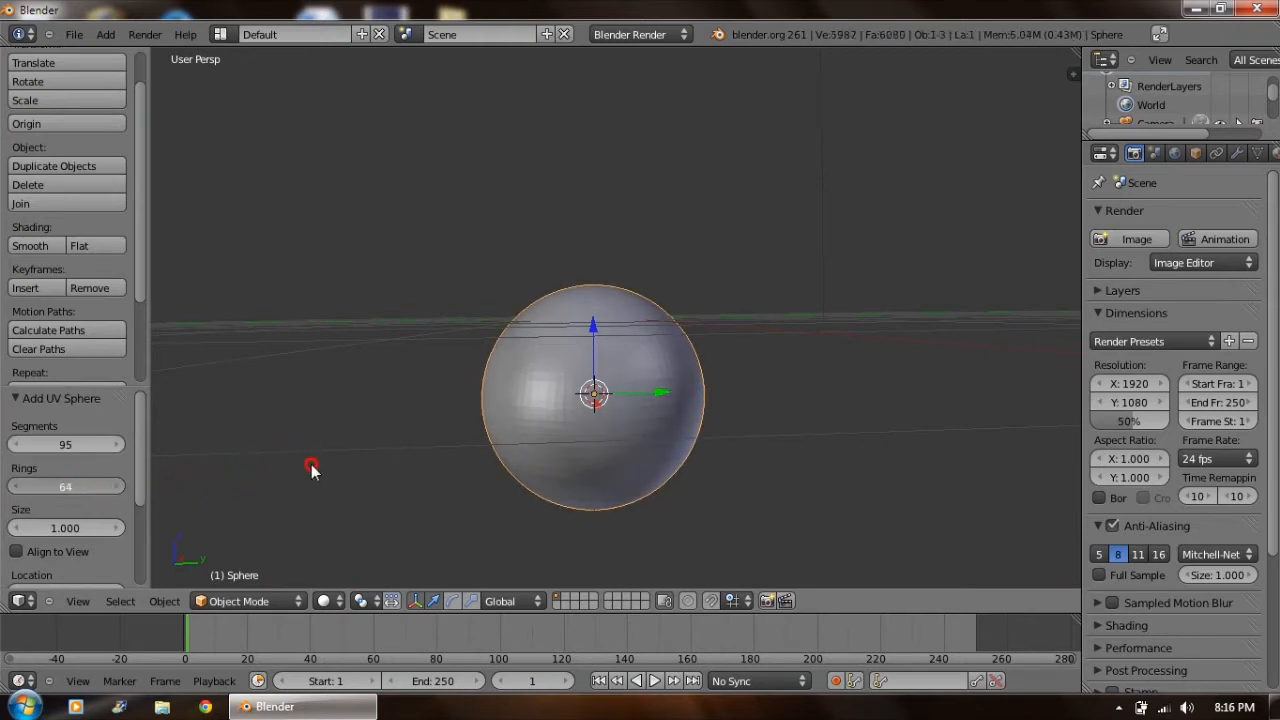
{"action": "left_click_drag", "start_coordinate": [507, 383], "coordinate": [580, 360]}
{"action": "middle_click_drag", "start_coordinate": [394, 392], "coordinate": [430, 402]}
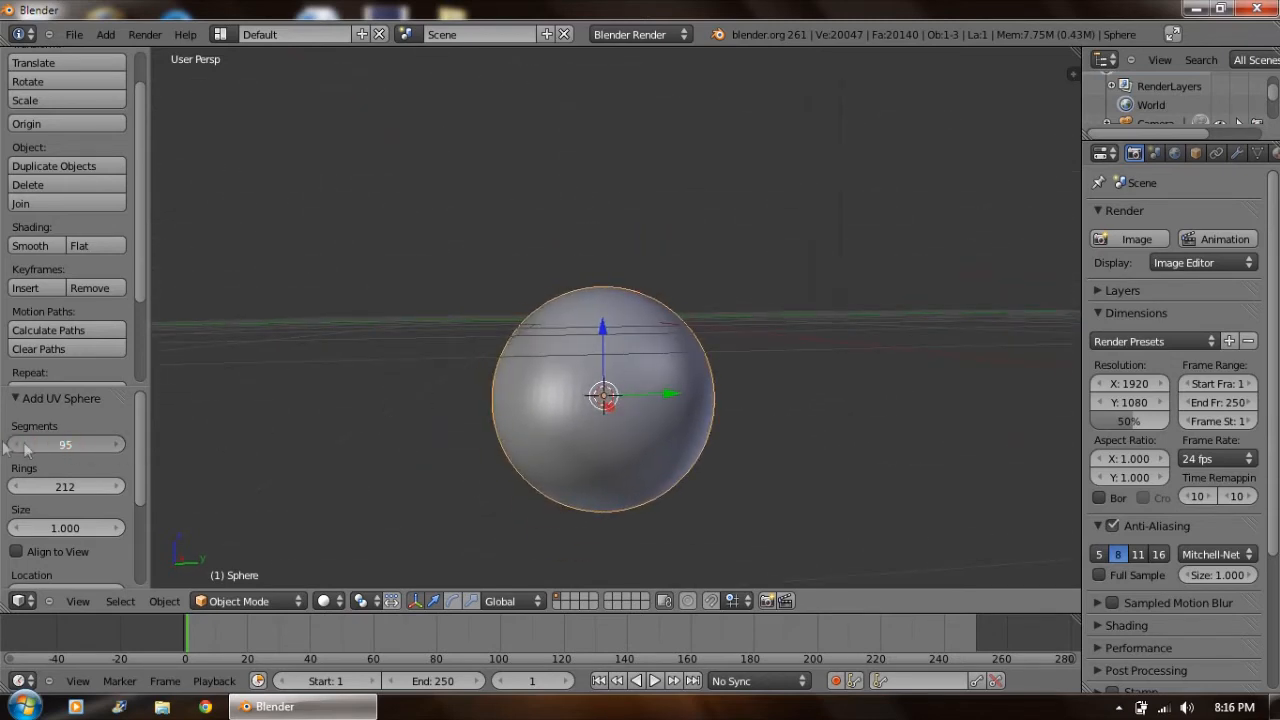
Set the UV sphere's segments to 18.
{"action": "left_click_drag", "start_coordinate": [62, 445], "coordinate": [8, 443]}
{"action": "left_click", "coordinate": [67, 445]}
{"action": "left_click", "coordinate": [95, 486]}
{"action": "left_click_drag", "start_coordinate": [95, 486], "coordinate": [72, 445]}
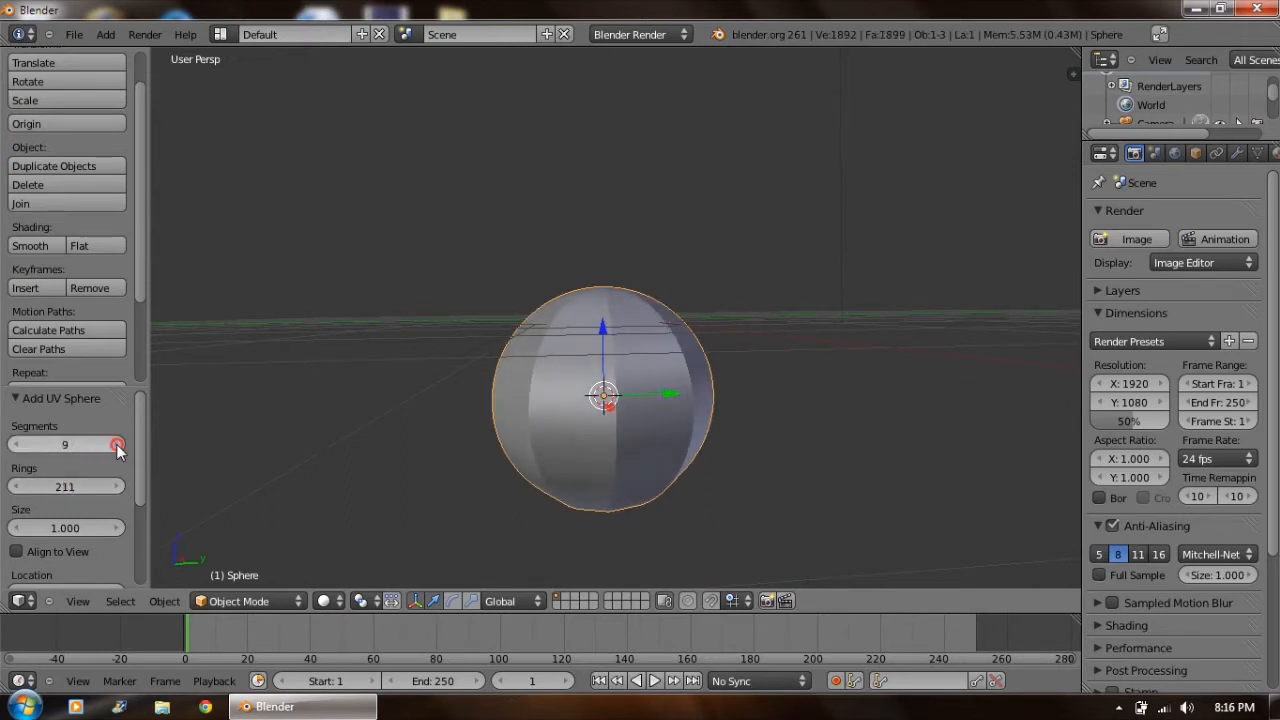
{"action": "left_click", "coordinate": [117, 446]}
{"action": "left_click", "coordinate": [117, 446]}
{"action": "left_click", "coordinate": [117, 446]}
{"action": "left_click", "coordinate": [117, 446]}
{"action": "left_click", "coordinate": [117, 446]}
{"action": "left_click", "coordinate": [117, 446]}
{"action": "left_click", "coordinate": [117, 446]}
{"action": "left_click", "coordinate": [117, 446]}
Set the UV sphere's rings to 12 and view the faceted result.
{"action": "left_click", "coordinate": [87, 486]}
{"action": "type", "text": "18"}
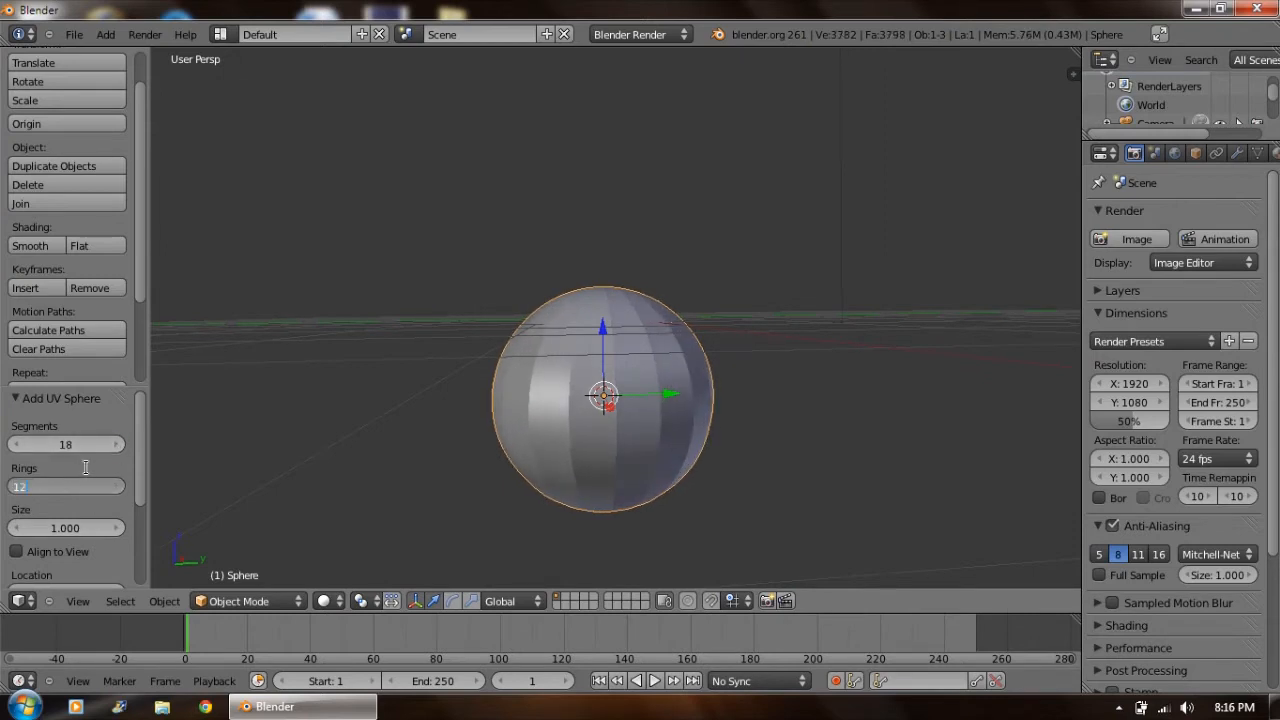
{"action": "key", "text": "Return"}
{"action": "middle_click_drag", "start_coordinate": [242, 465], "coordinate": [337, 466]}
{"action": "middle_click_drag", "start_coordinate": [371, 377], "coordinate": [423, 343]}
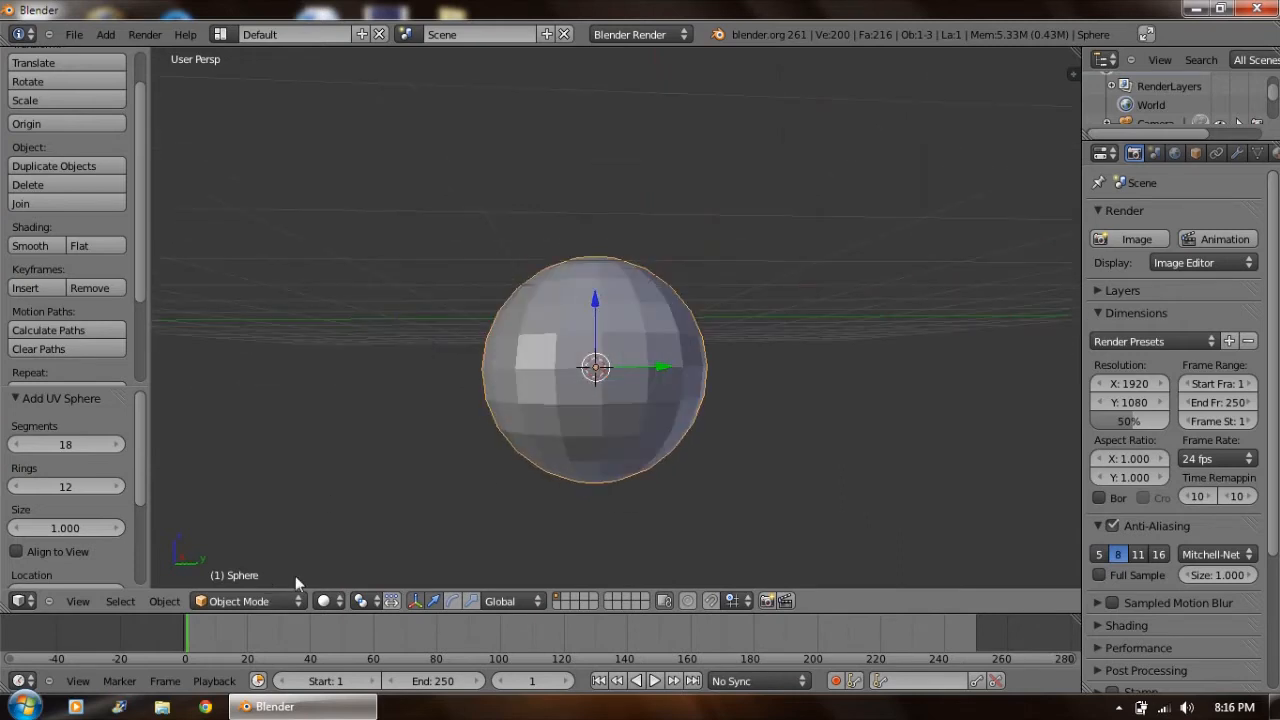
Move the sphere up about 2.1 units along the Z axis and enter Edit Mode.
{"action": "left_click_drag", "start_coordinate": [592, 292], "coordinate": [595, 70]}
{"action": "middle_click_drag", "start_coordinate": [605, 227], "coordinate": [660, 272]}
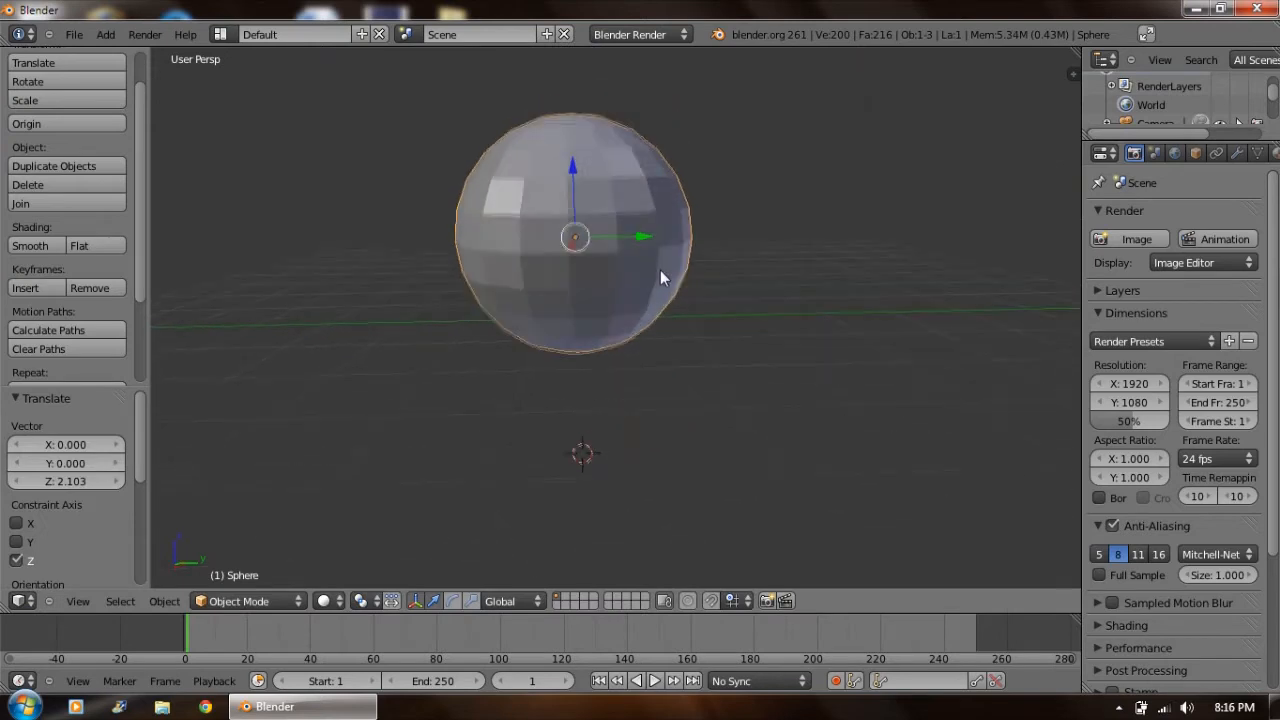
{"action": "left_click", "coordinate": [251, 601]}
{"action": "left_click", "coordinate": [205, 601]}
{"action": "left_click", "coordinate": [225, 563]}
Switch to face selection and select a single triangular face at the sphere's top pole.
{"action": "mouse_move", "coordinate": [437, 423]}
{"action": "middle_mouse_down"}
{"action": "mouse_move", "coordinate": [443, 374]}
{"action": "mouse_move", "coordinate": [409, 346]}
{"action": "mouse_move", "coordinate": [426, 363]}
{"action": "mouse_move", "coordinate": [483, 366]}
{"action": "mouse_move", "coordinate": [397, 365]}
{"action": "mouse_move", "coordinate": [403, 386]}
{"action": "mouse_move", "coordinate": [443, 337]}
{"action": "mouse_move", "coordinate": [449, 371]}
{"action": "mouse_move", "coordinate": [501, 386]}
{"action": "middle_mouse_up"}
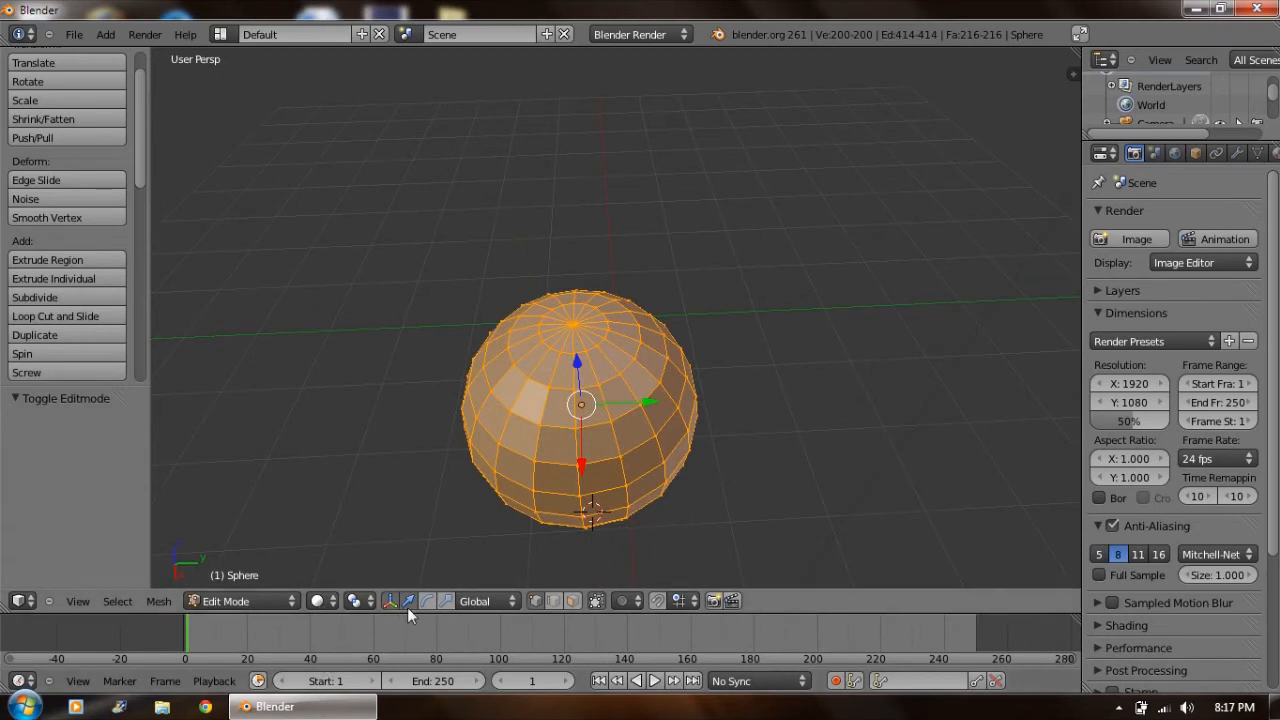
{"action": "left_click", "coordinate": [573, 601]}
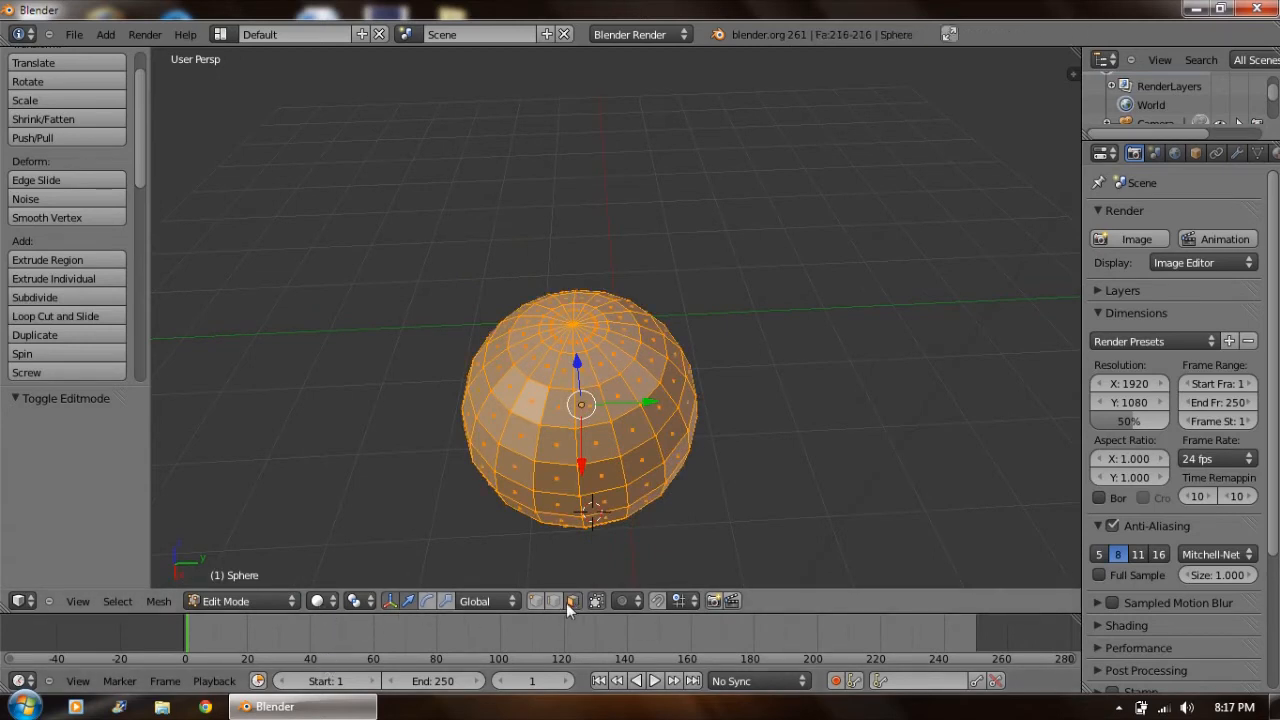
{"action": "mouse_move", "coordinate": [548, 424]}
{"action": "middle_mouse_down"}
{"action": "mouse_move", "coordinate": [538, 410]}
{"action": "mouse_move", "coordinate": [596, 397]}
{"action": "middle_mouse_up"}
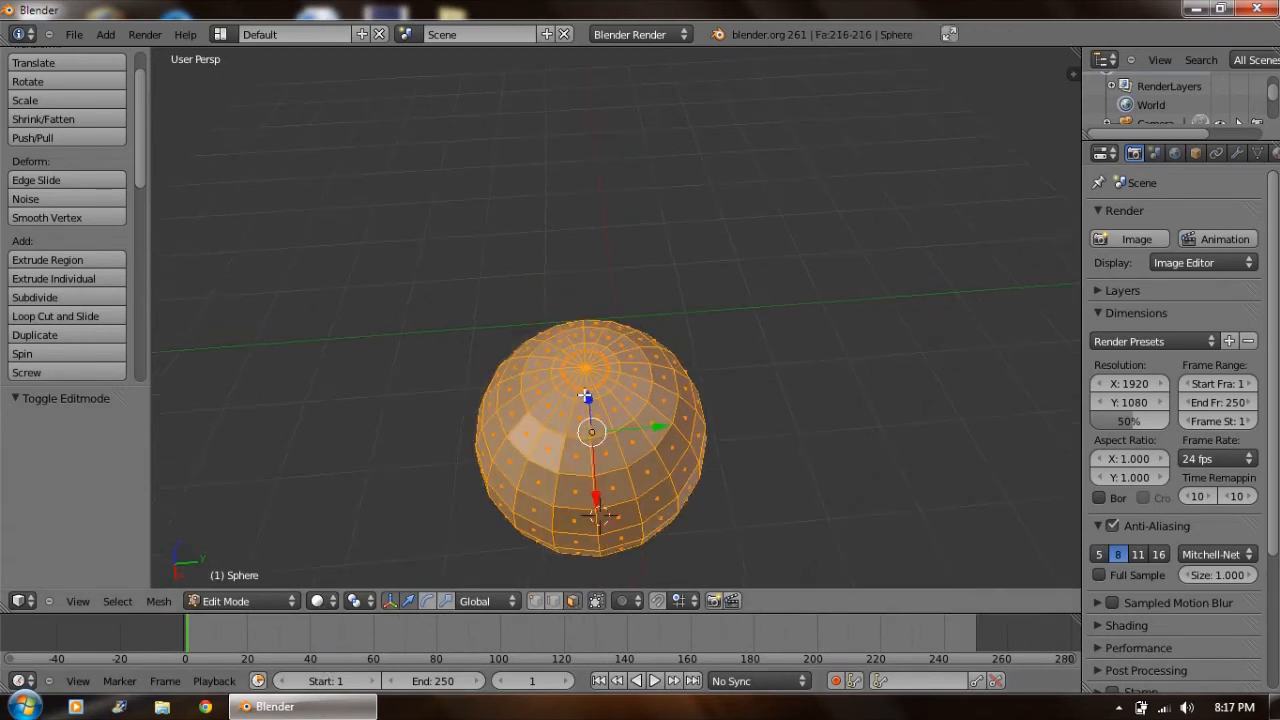
{"action": "right_click", "coordinate": [581, 396]}
{"action": "middle_click_drag", "start_coordinate": [564, 449], "coordinate": [551, 418]}
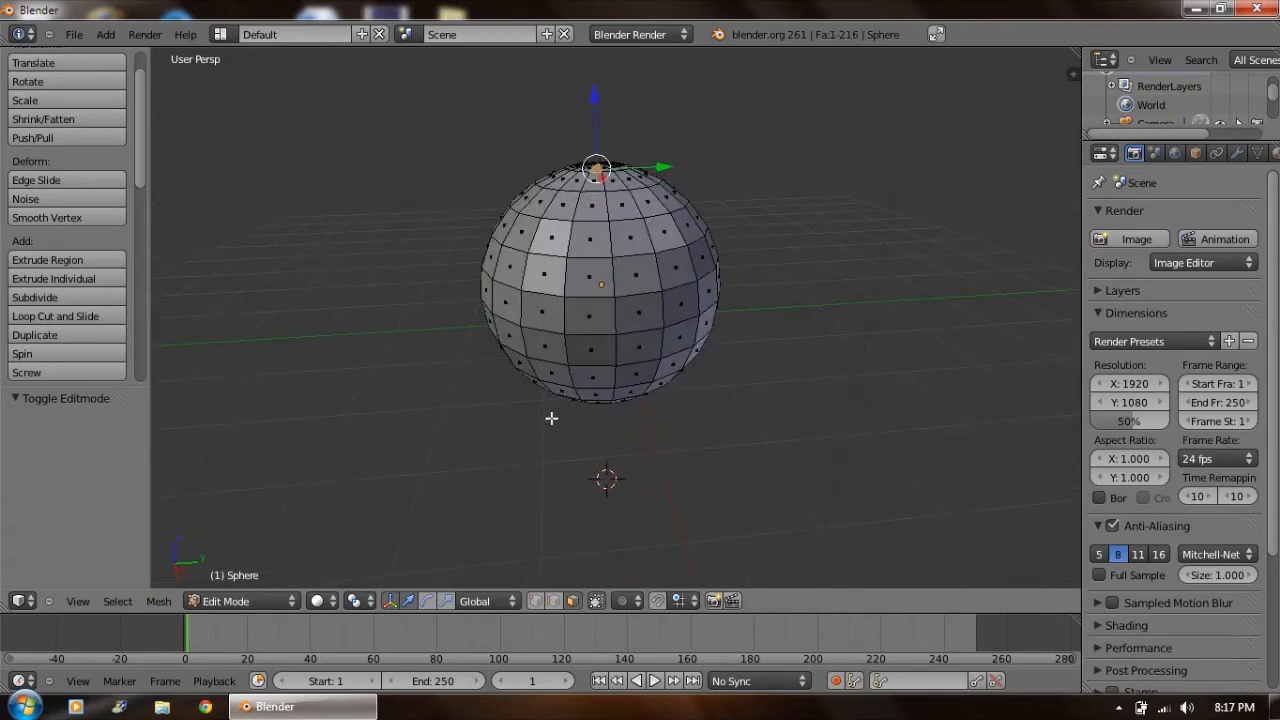
Add the seven faces down one vertical column on the sphere's front to the selection.
{"action": "right_click", "coordinate": [591, 379], "text": "shift"}
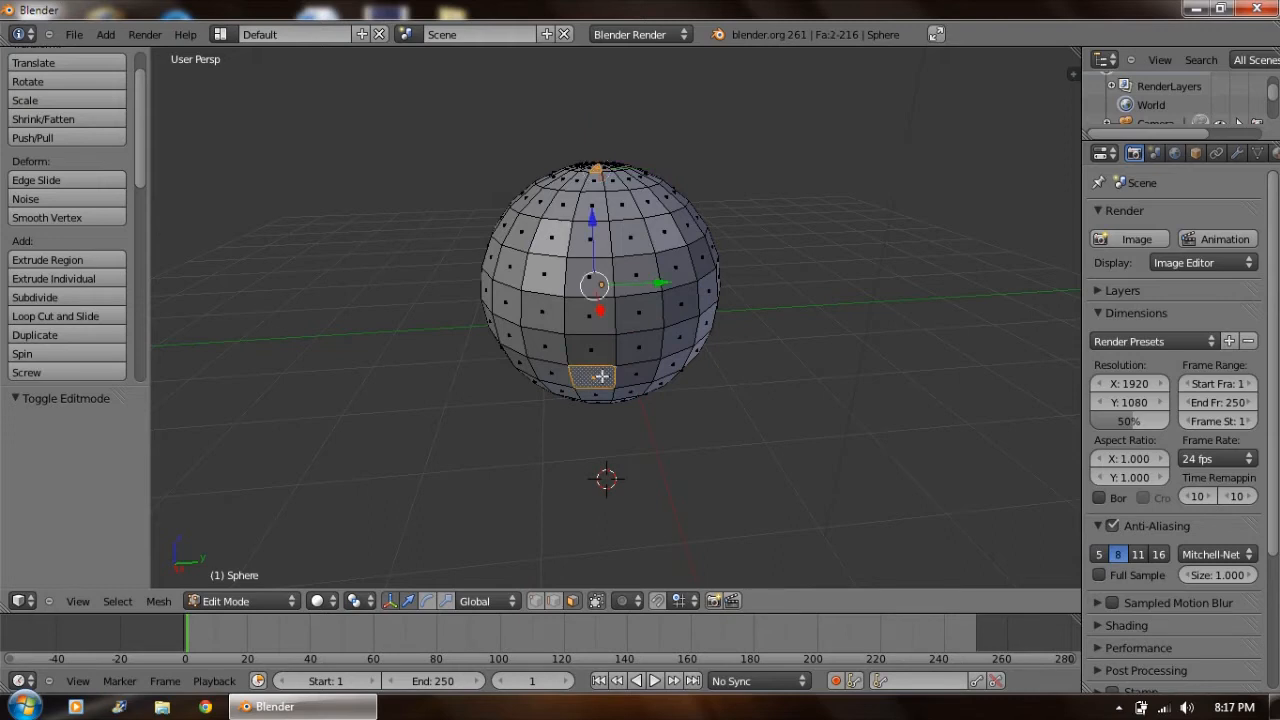
{"action": "right_click", "coordinate": [591, 350], "text": "shift"}
{"action": "right_click", "coordinate": [590, 318], "text": "shift"}
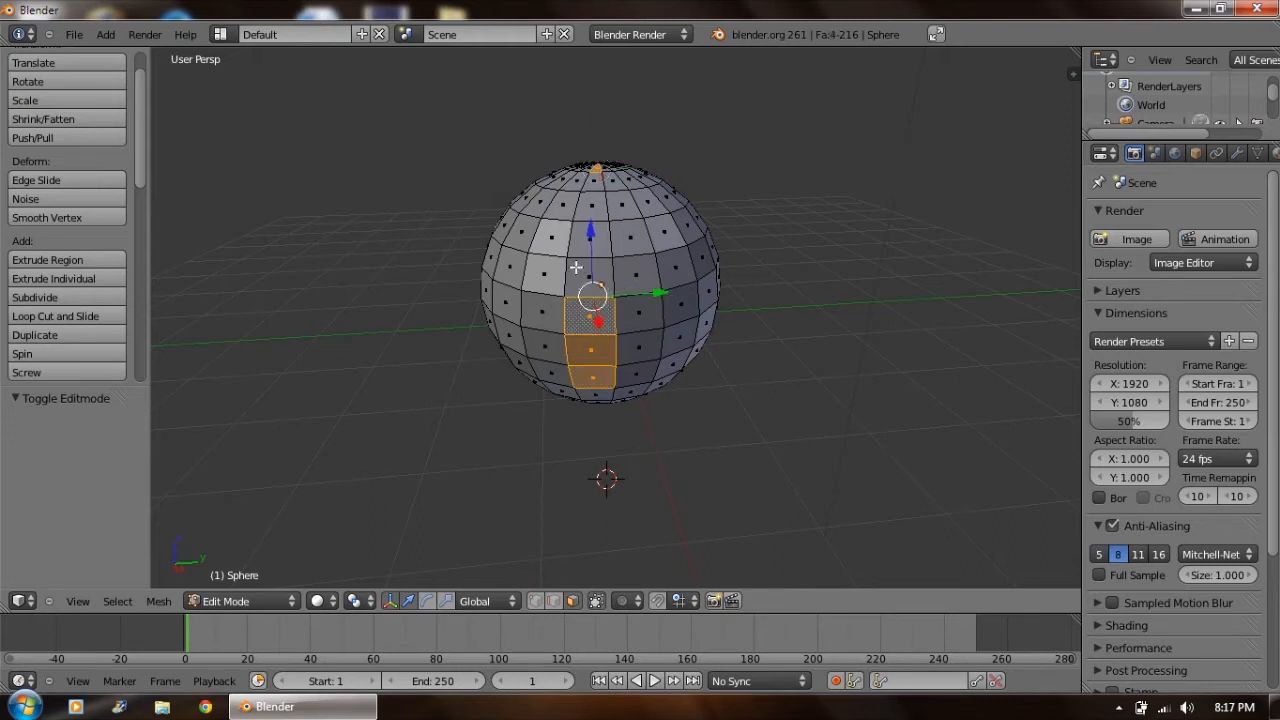
{"action": "right_click", "coordinate": [588, 280], "text": "shift"}
{"action": "right_click", "coordinate": [590, 240], "text": "shift"}
{"action": "right_click", "coordinate": [591, 208], "text": "shift"}
{"action": "right_click", "coordinate": [593, 183], "text": "shift"}
{"action": "middle_click_drag", "start_coordinate": [631, 213], "coordinate": [614, 382]}
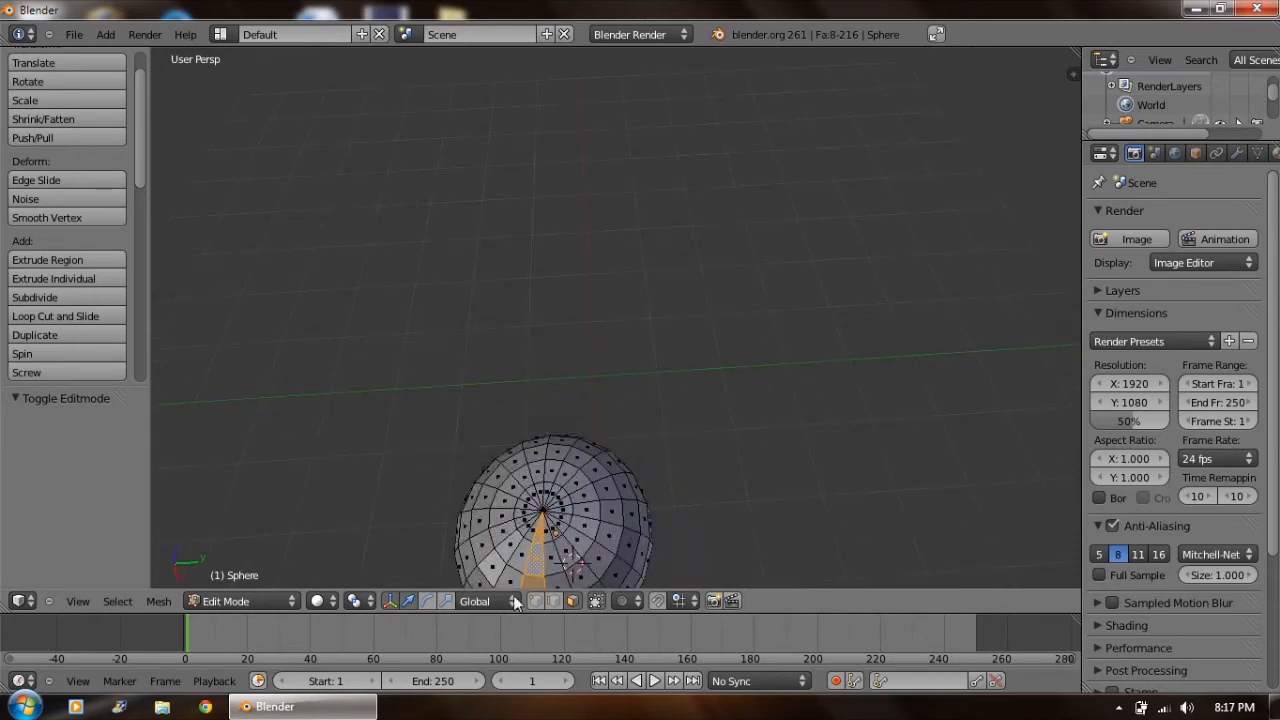
Extend the selection with the missing upper faces of the column and the faces of the neighbouring column.
{"action": "right_click", "coordinate": [546, 540], "text": "shift"}
{"action": "middle_click_drag", "start_coordinate": [546, 540], "coordinate": [489, 350]}
{"action": "right_click", "coordinate": [508, 418], "text": "shift"}
{"action": "right_click", "coordinate": [500, 309], "text": "shift"}
{"action": "right_click", "coordinate": [502, 314], "text": "shift"}
{"action": "right_click", "coordinate": [512, 348], "text": "shift"}
{"action": "right_click", "coordinate": [510, 400], "text": "shift"}
{"action": "middle_click_drag", "start_coordinate": [505, 410], "coordinate": [493, 246], "text": "shift"}
{"action": "right_click", "coordinate": [519, 230], "text": "shift"}
{"action": "right_click", "coordinate": [517, 262], "text": "shift"}
{"action": "middle_click_drag", "start_coordinate": [493, 314], "coordinate": [483, 200]}
Add the remaining lower faces of both columns down to the sphere's bottom pole to the selection.
{"action": "right_click", "coordinate": [474, 160], "text": "shift"}
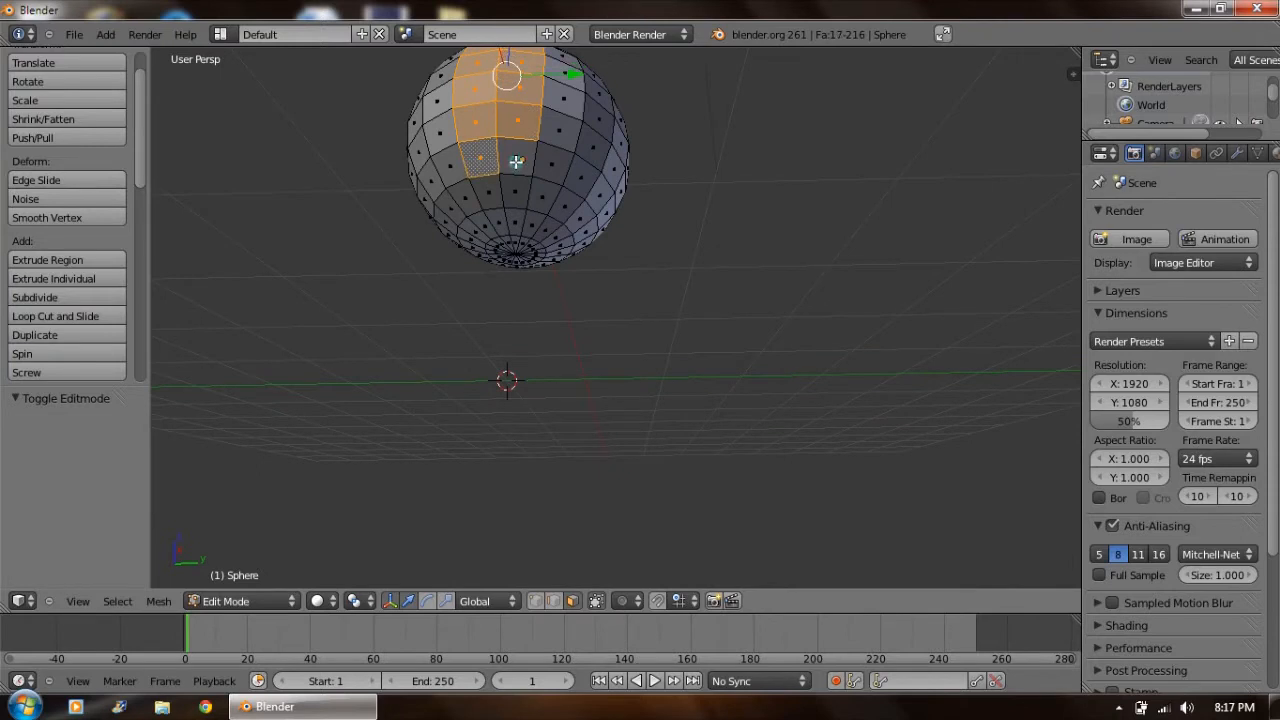
{"action": "right_click", "coordinate": [514, 163], "text": "shift"}
{"action": "right_click", "coordinate": [497, 198], "text": "shift"}
{"action": "right_click", "coordinate": [511, 205], "text": "shift"}
{"action": "right_click", "coordinate": [499, 227], "text": "shift"}
{"action": "right_click", "coordinate": [514, 222], "text": "shift"}
{"action": "middle_click_drag", "start_coordinate": [514, 222], "coordinate": [525, 286]}
{"action": "right_click", "coordinate": [514, 210], "text": "shift"}
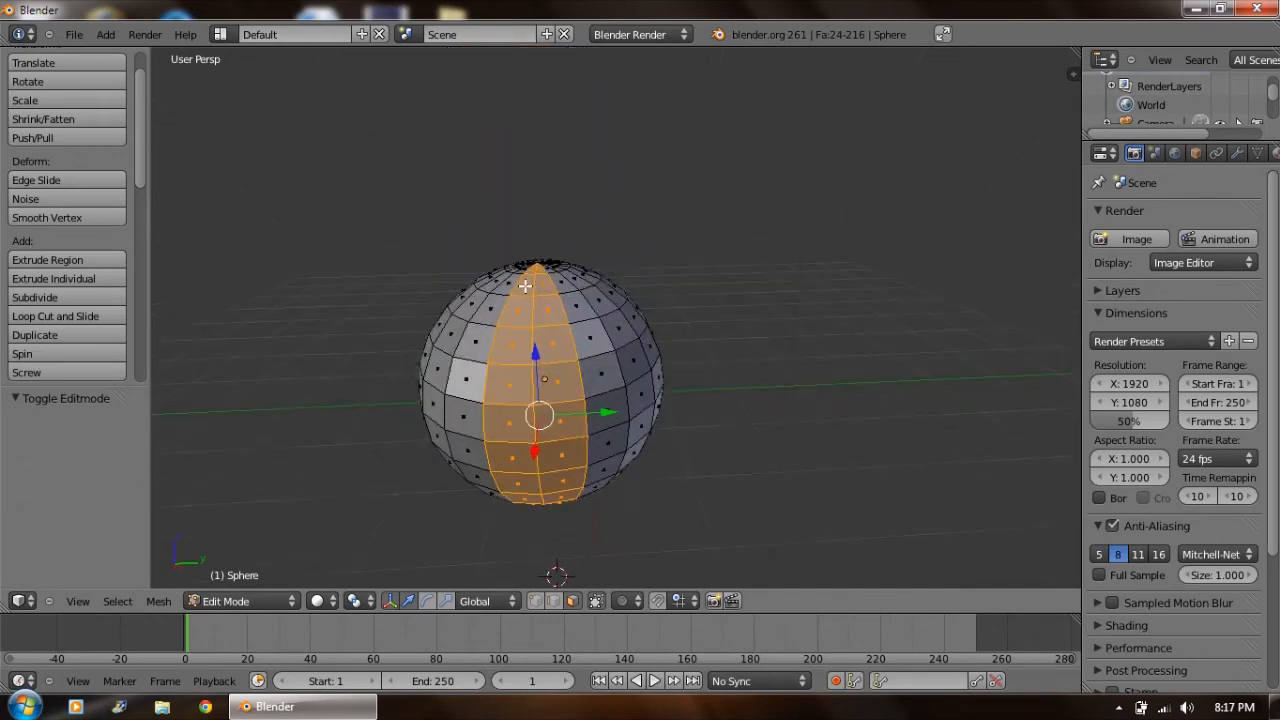
Delete the two selected face columns using the Faces option and inspect the sphere's interior.
{"action": "key", "text": "x"}
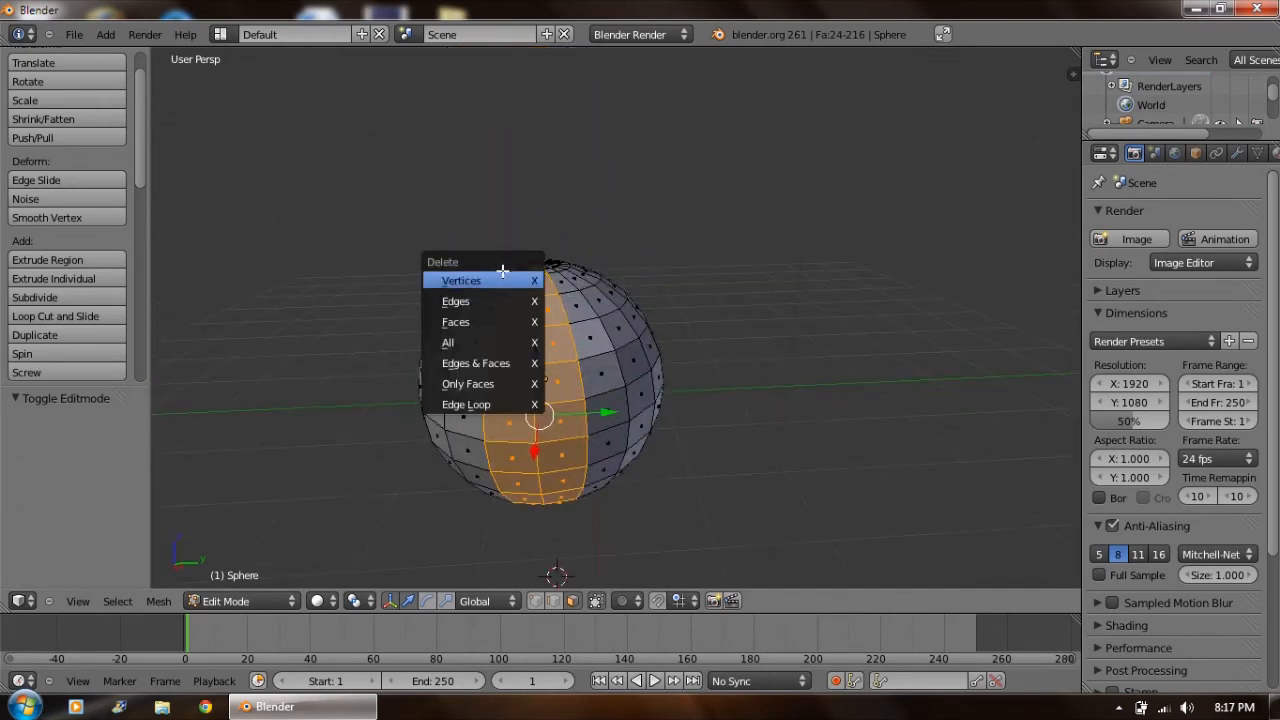
{"action": "left_click", "coordinate": [478, 328]}
{"action": "middle_click_drag", "start_coordinate": [478, 328], "coordinate": [512, 344]}
{"action": "scroll", "coordinate": [515, 345], "scroll_direction": "up", "scroll_amount": 3}
{"action": "scroll", "coordinate": [530, 333], "scroll_direction": "up", "scroll_amount": 5}
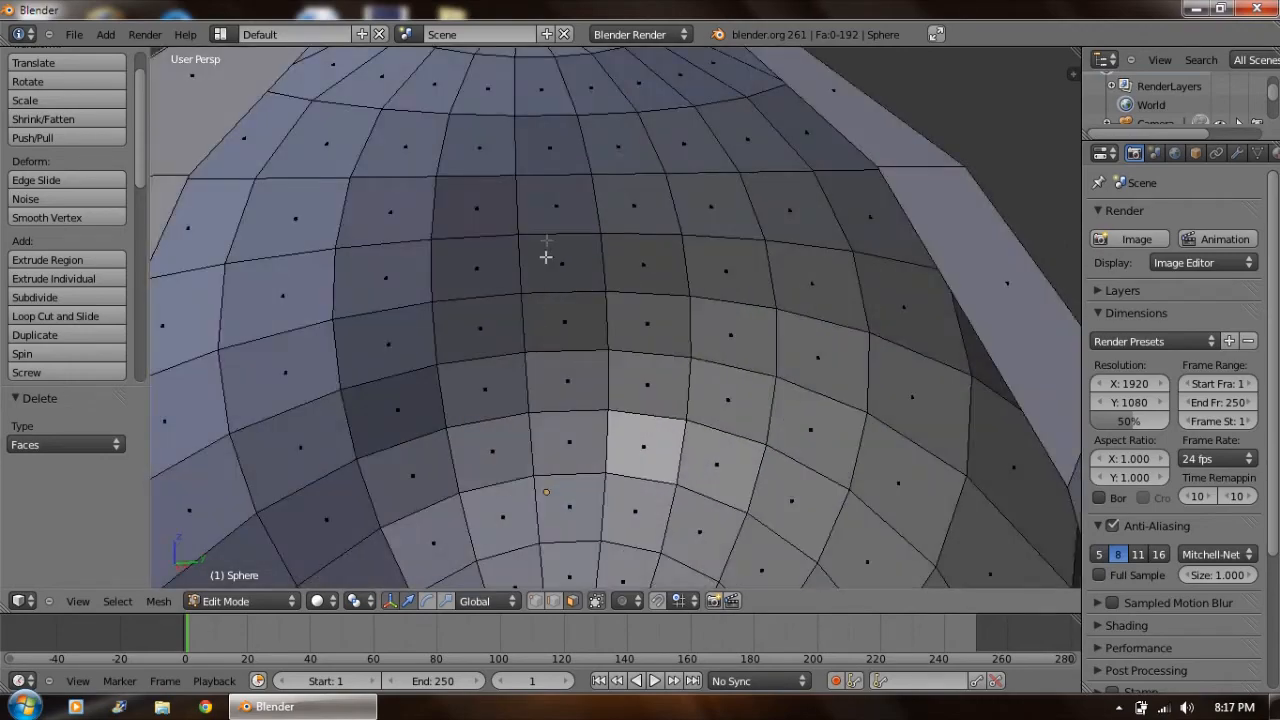
{"action": "scroll", "coordinate": [550, 258], "scroll_direction": "down", "scroll_amount": 3}
{"action": "middle_click_drag", "start_coordinate": [559, 260], "coordinate": [554, 254]}
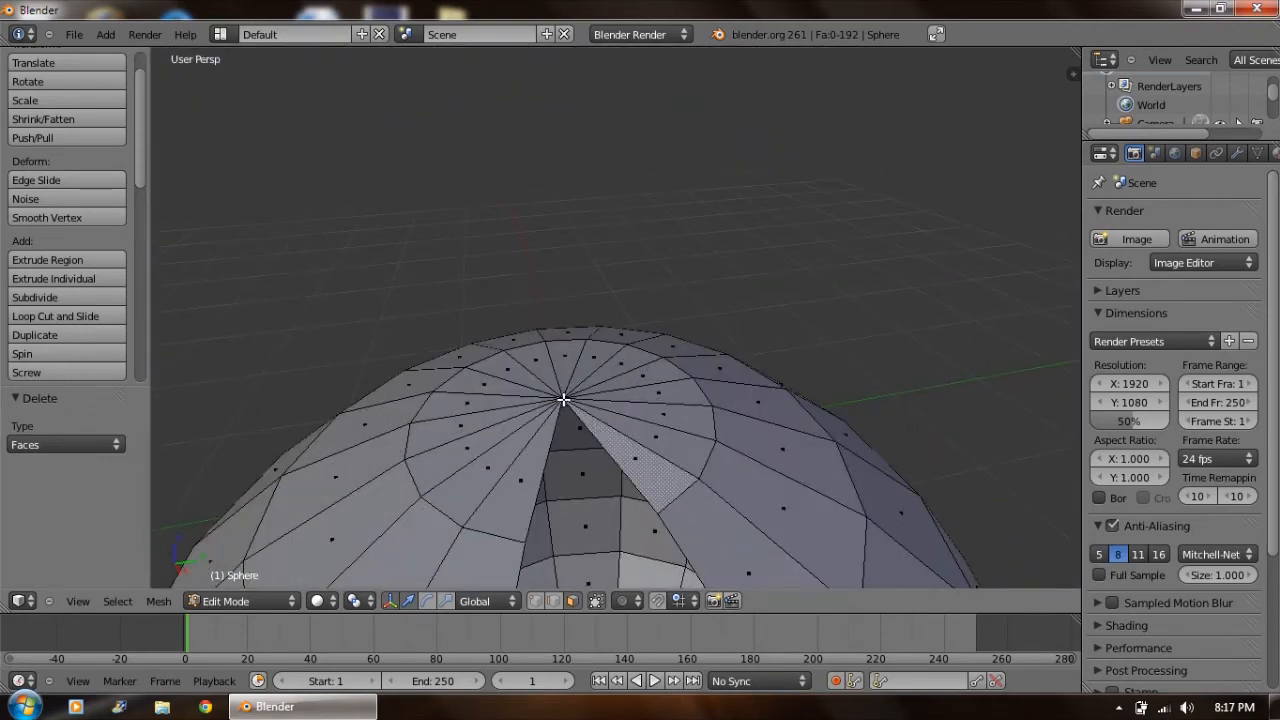
Switch to vertex selection and select the vertices at the sphere's top and bottom poles.
{"action": "scroll", "coordinate": [563, 398], "scroll_direction": "up", "scroll_amount": 3}
{"action": "scroll", "coordinate": [564, 395], "scroll_direction": "up", "scroll_amount": 2}
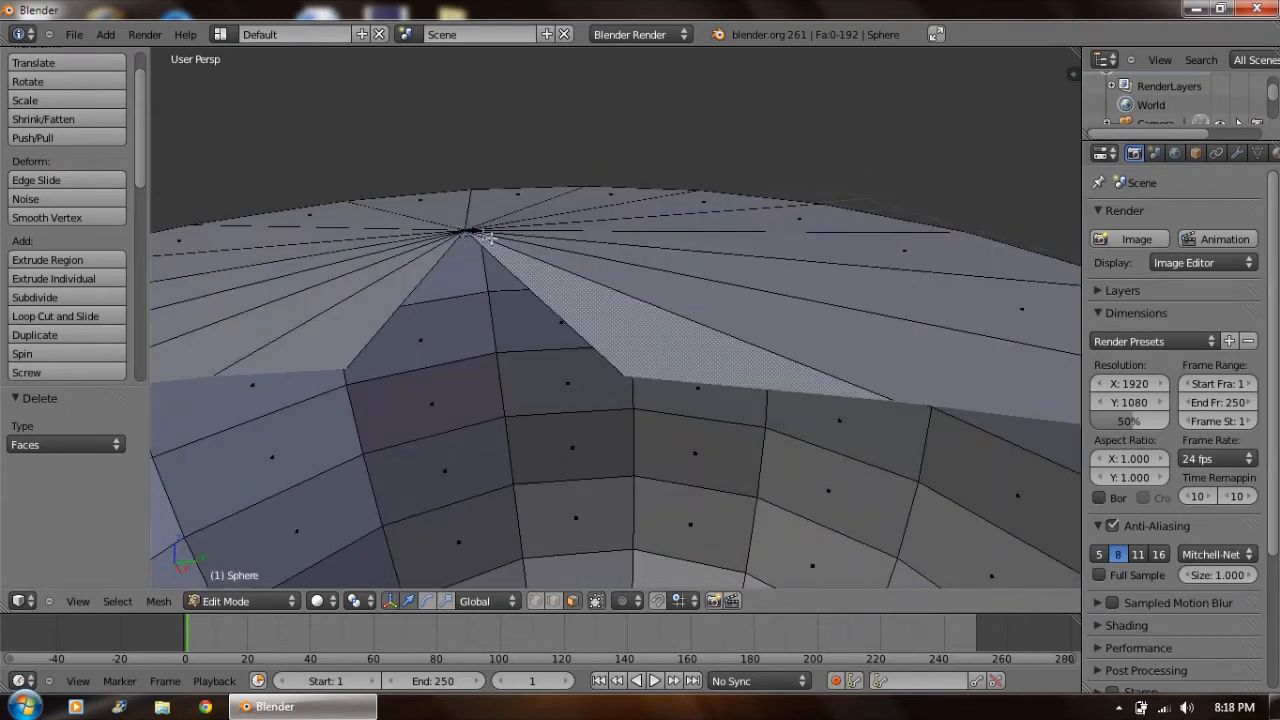
{"action": "left_click", "coordinate": [531, 601]}
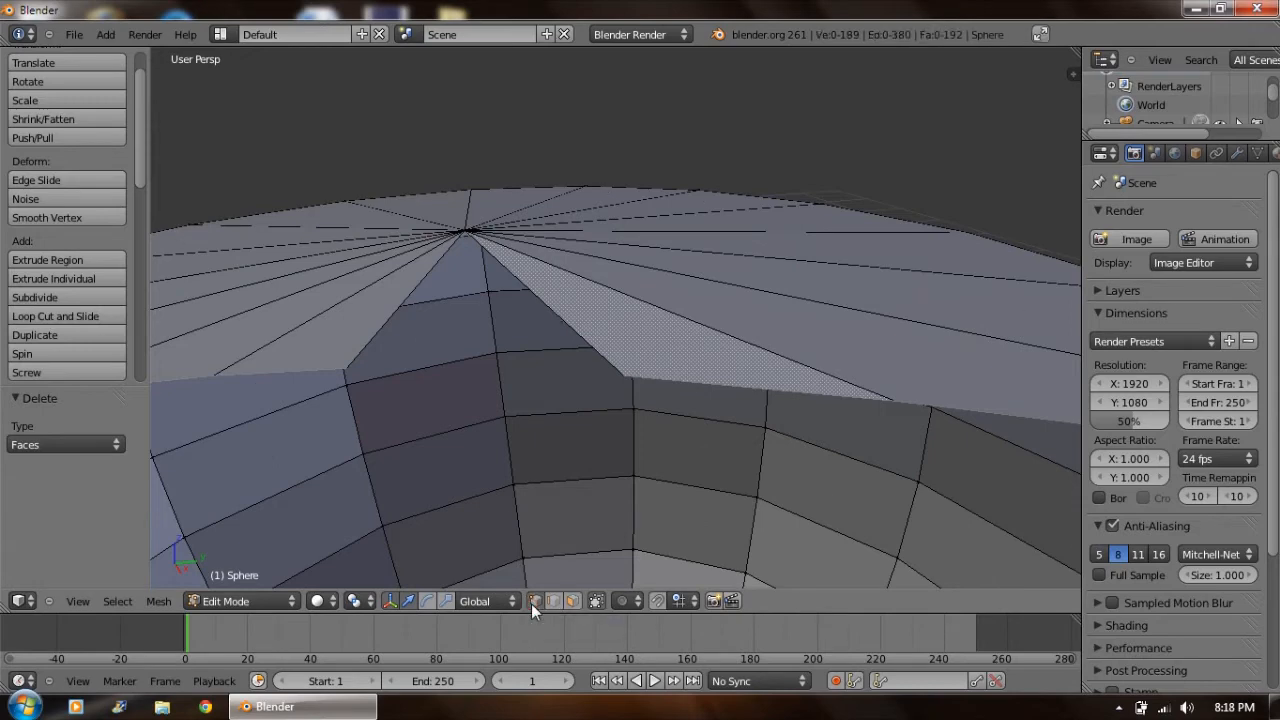
{"action": "right_click", "coordinate": [464, 229]}
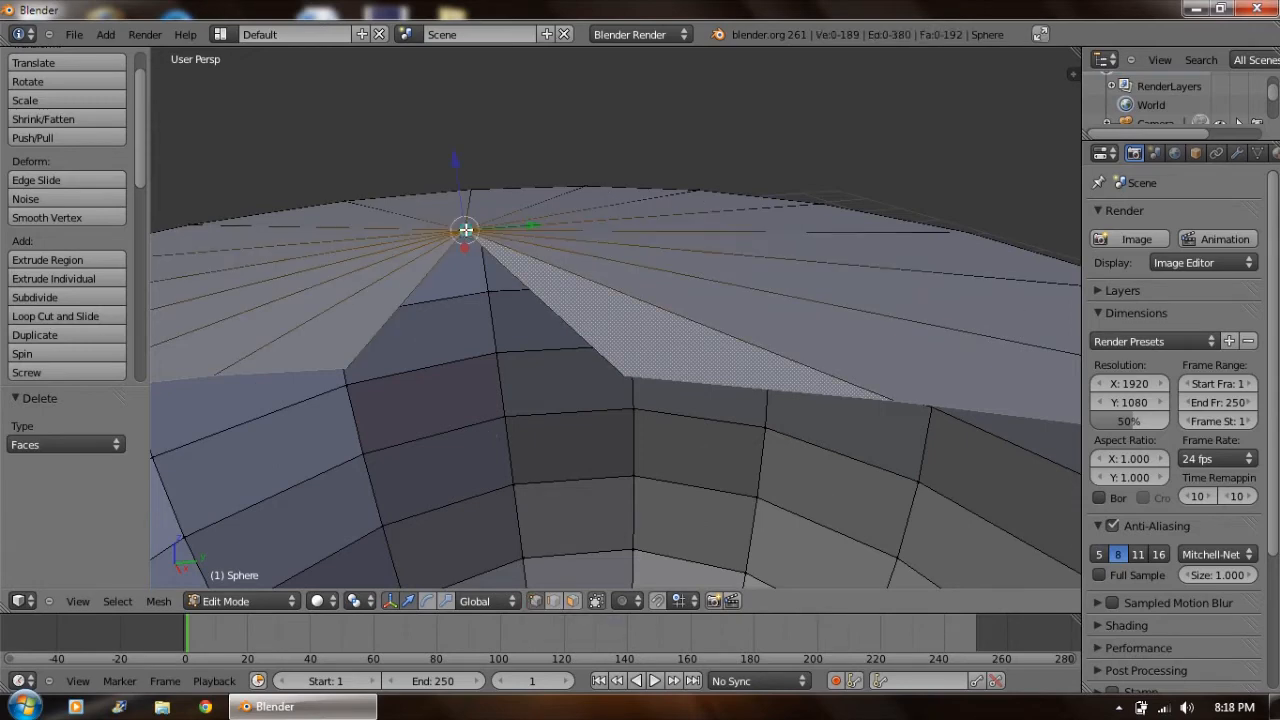
{"action": "scroll", "coordinate": [443, 334], "scroll_direction": "up", "scroll_amount": 5}
{"action": "scroll", "coordinate": [450, 347], "scroll_direction": "down", "scroll_amount": 5}
{"action": "middle_click_drag", "start_coordinate": [450, 347], "coordinate": [563, 385]}
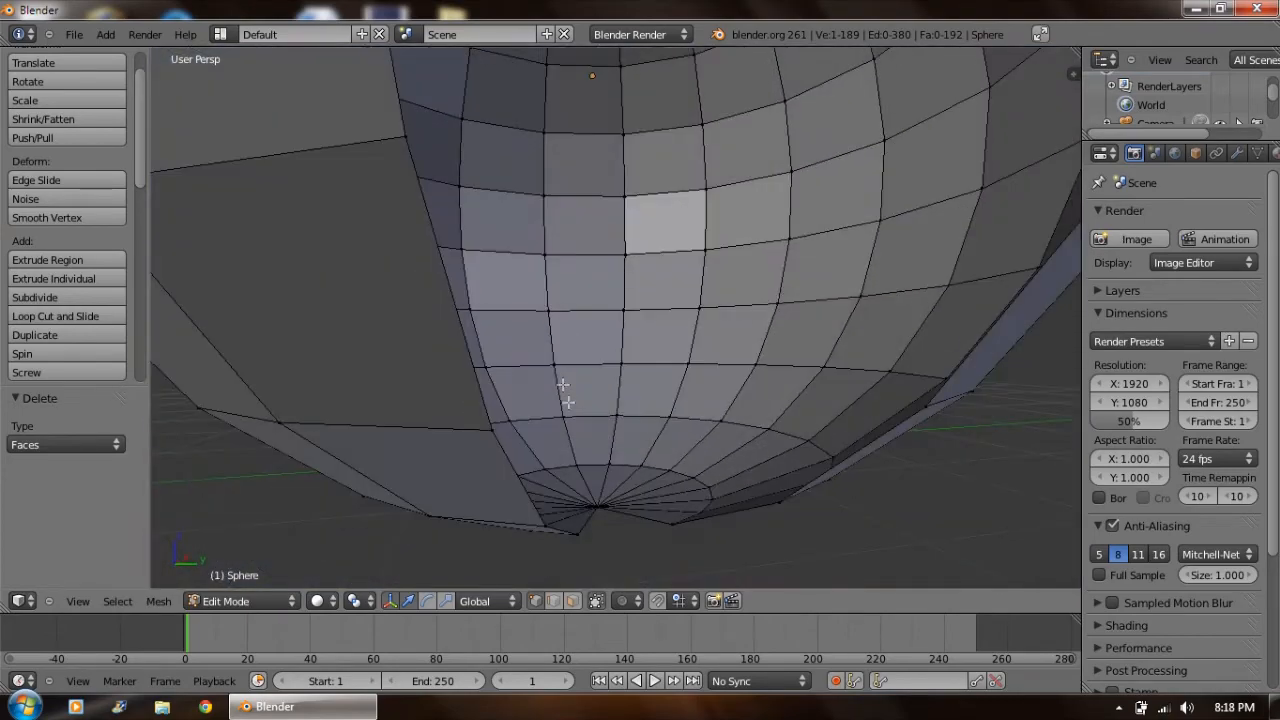
{"action": "right_click", "coordinate": [596, 506], "text": "shift"}
{"action": "key", "text": "KP_Decimal"}
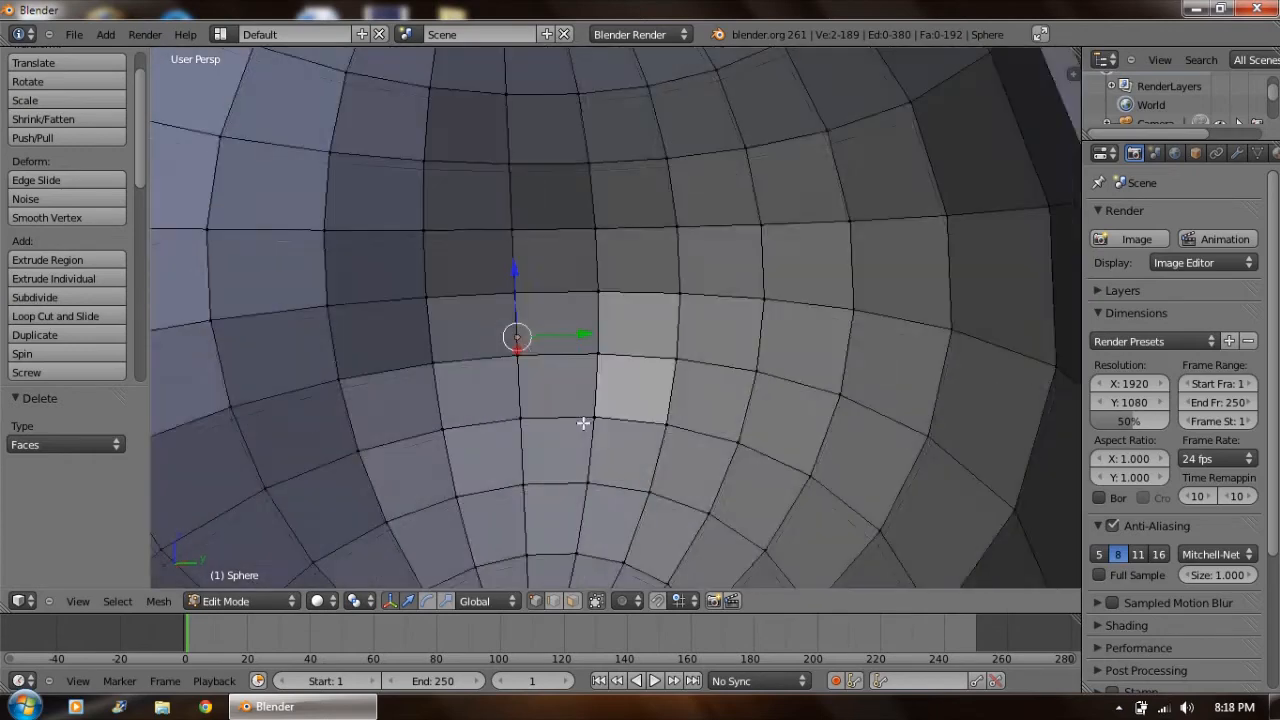
{"action": "scroll", "coordinate": [580, 420], "scroll_direction": "down", "scroll_amount": 3}
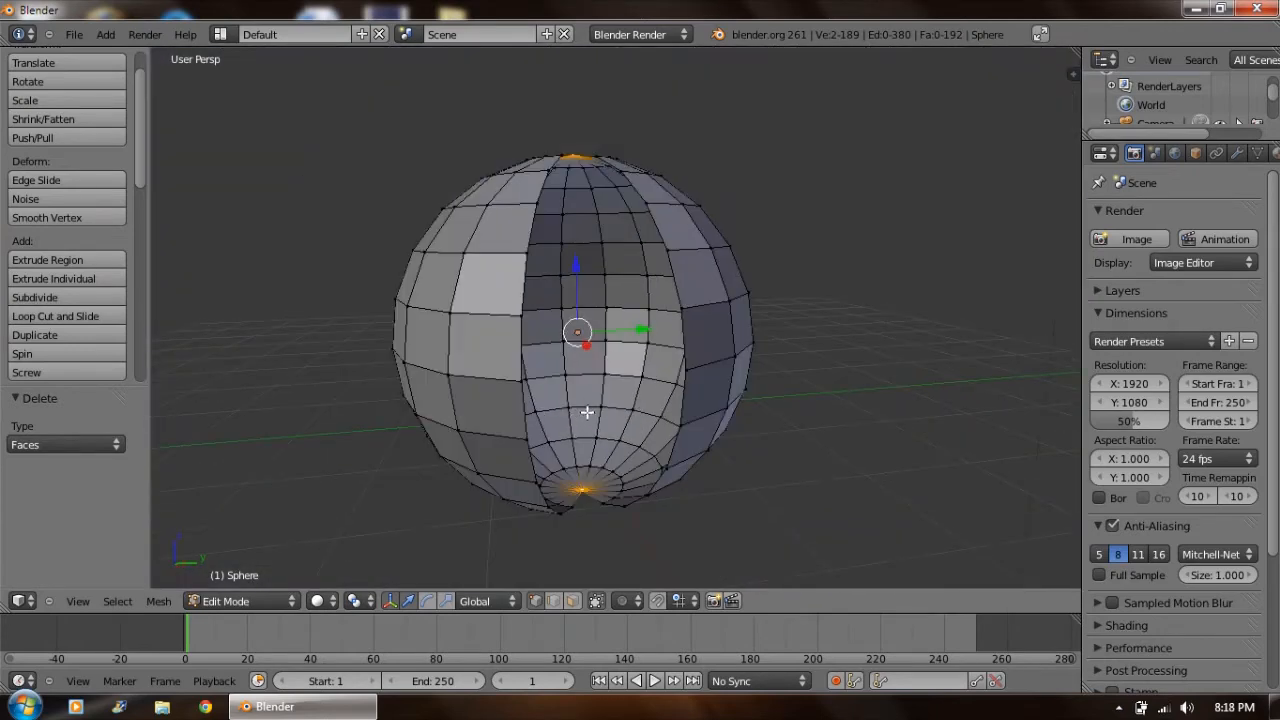
{"action": "key", "text": "w"}
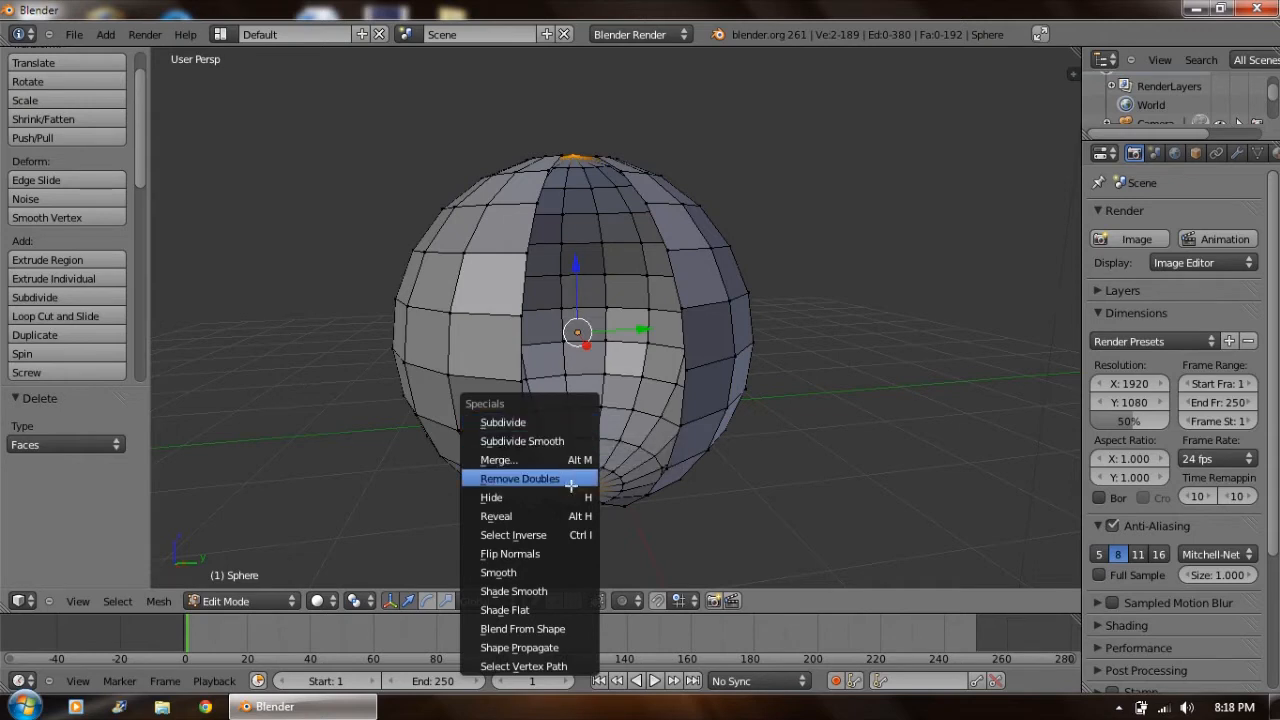
{"action": "left_click", "coordinate": [543, 573]}
{"action": "left_click", "coordinate": [739, 554]}
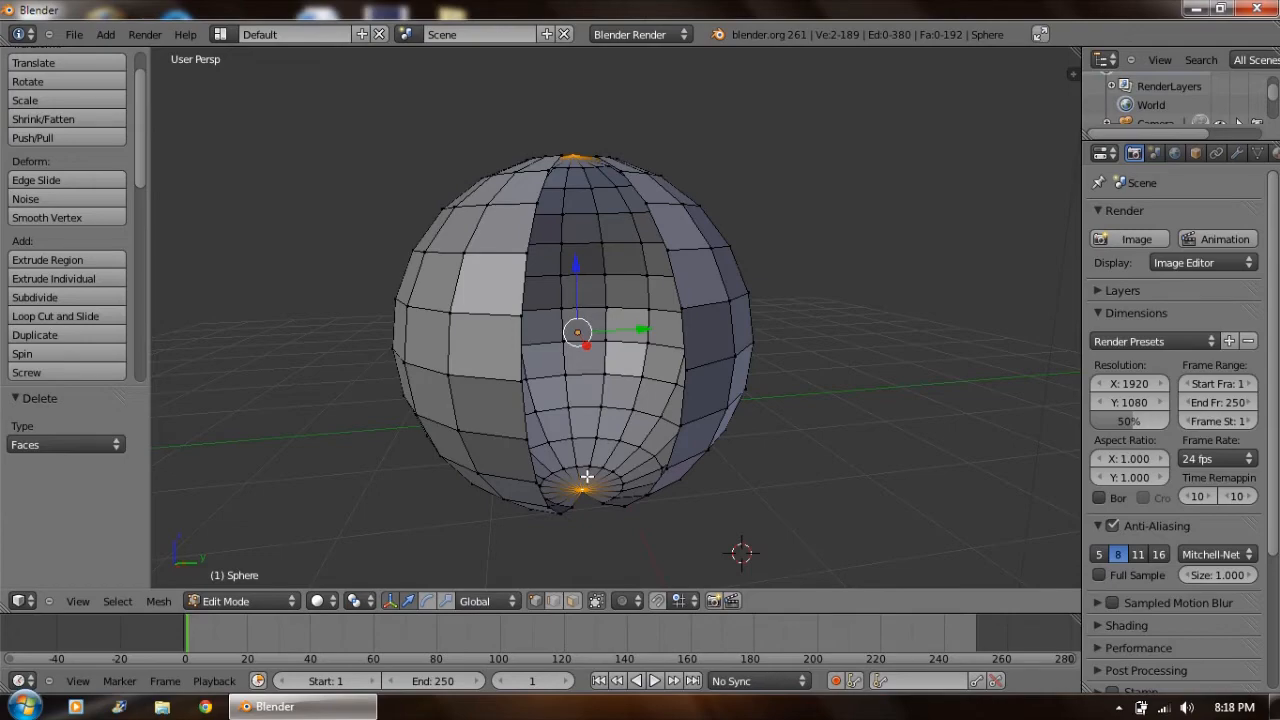
Connect the two pole vertices with a new edge and inspect it through the opening.
{"action": "key", "text": "f"}
{"action": "middle_click_drag", "start_coordinate": [700, 440], "coordinate": [586, 455]}
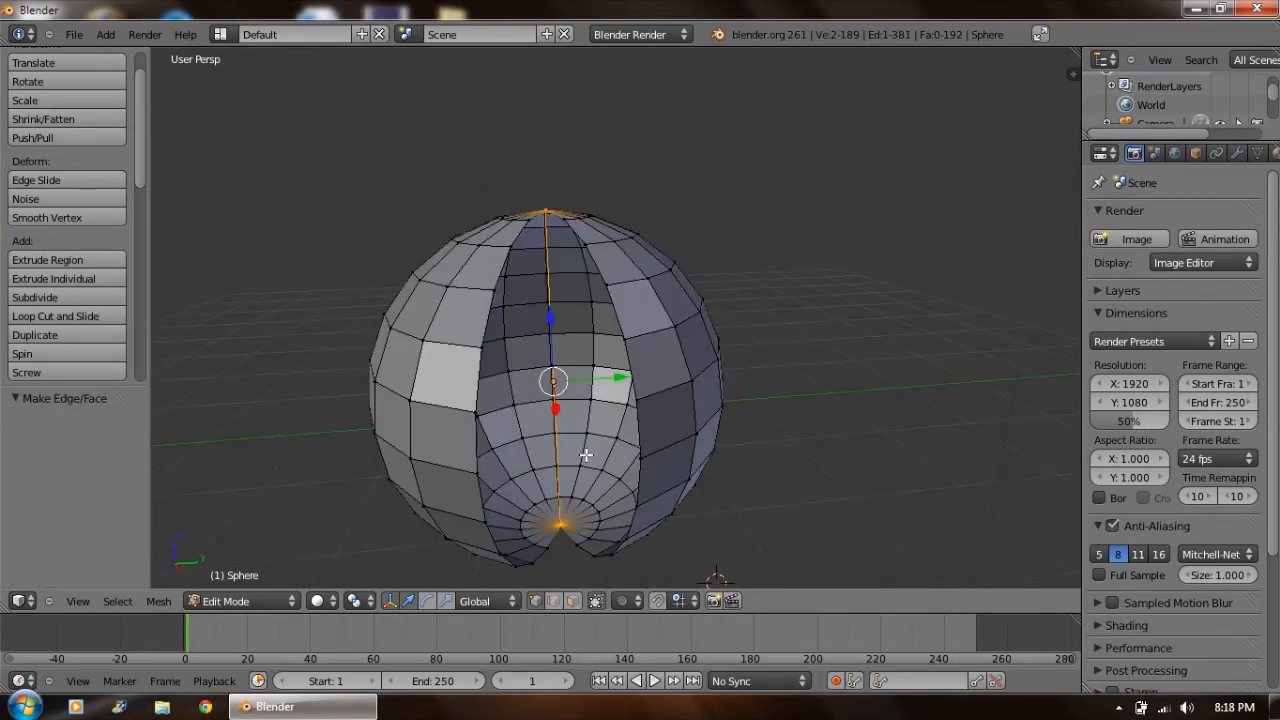
{"action": "scroll", "coordinate": [586, 455], "scroll_direction": "up", "scroll_amount": 8}
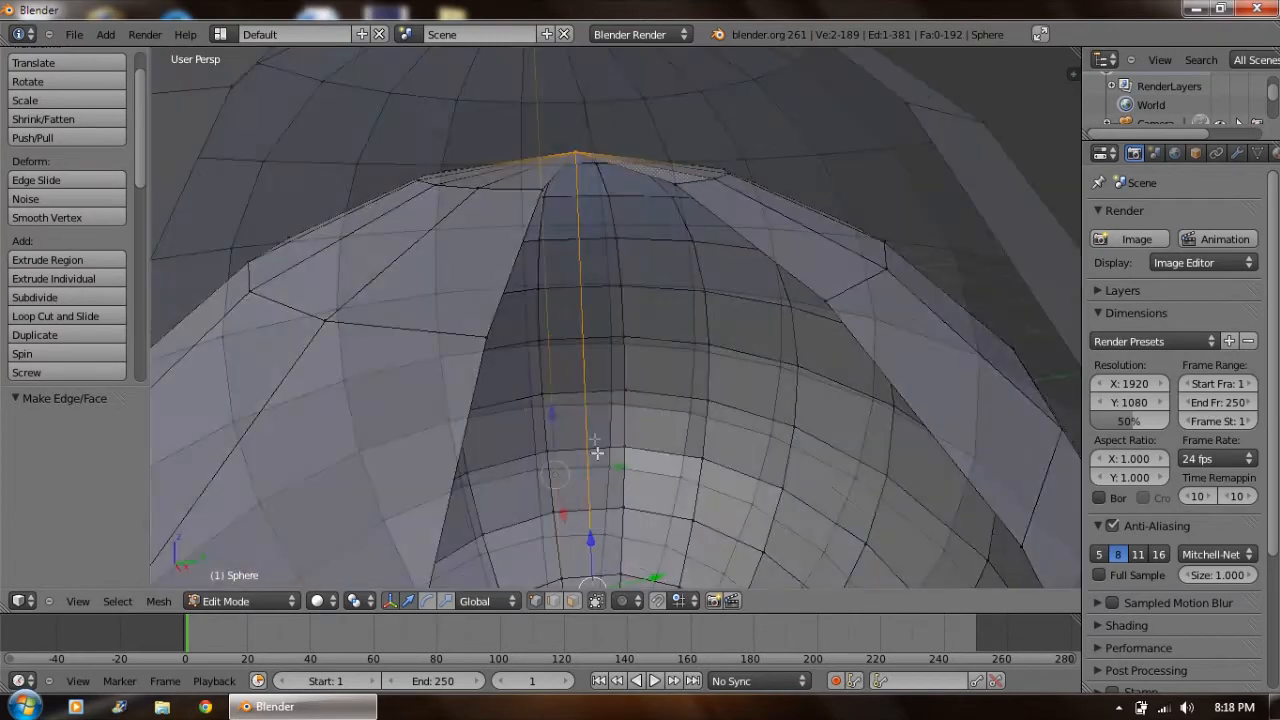
{"action": "scroll", "coordinate": [596, 445], "scroll_direction": "down", "scroll_amount": 8}
{"action": "middle_click_drag", "start_coordinate": [579, 460], "coordinate": [497, 515]}
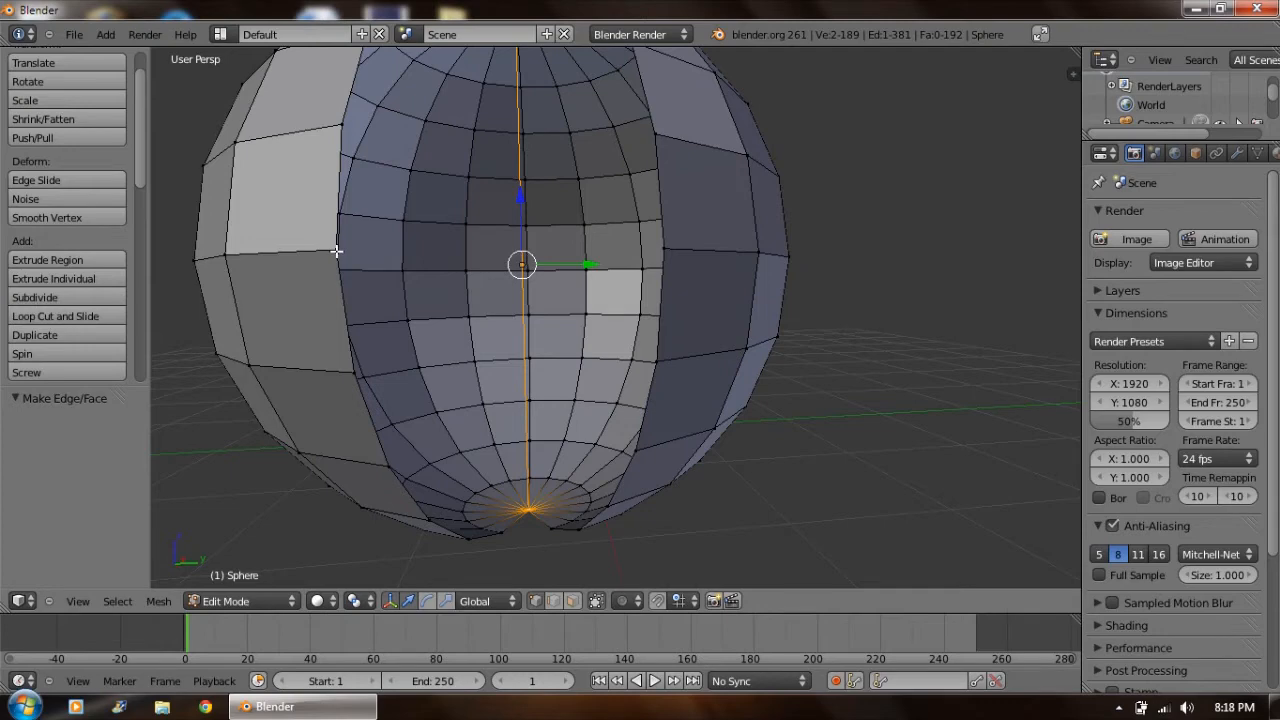
Add the vertices next to both poles on the opening's left border to the selection and fill them with a face.
{"action": "right_click", "coordinate": [503, 533], "text": "shift"}
{"action": "middle_click_drag", "start_coordinate": [457, 266], "coordinate": [511, 275]}
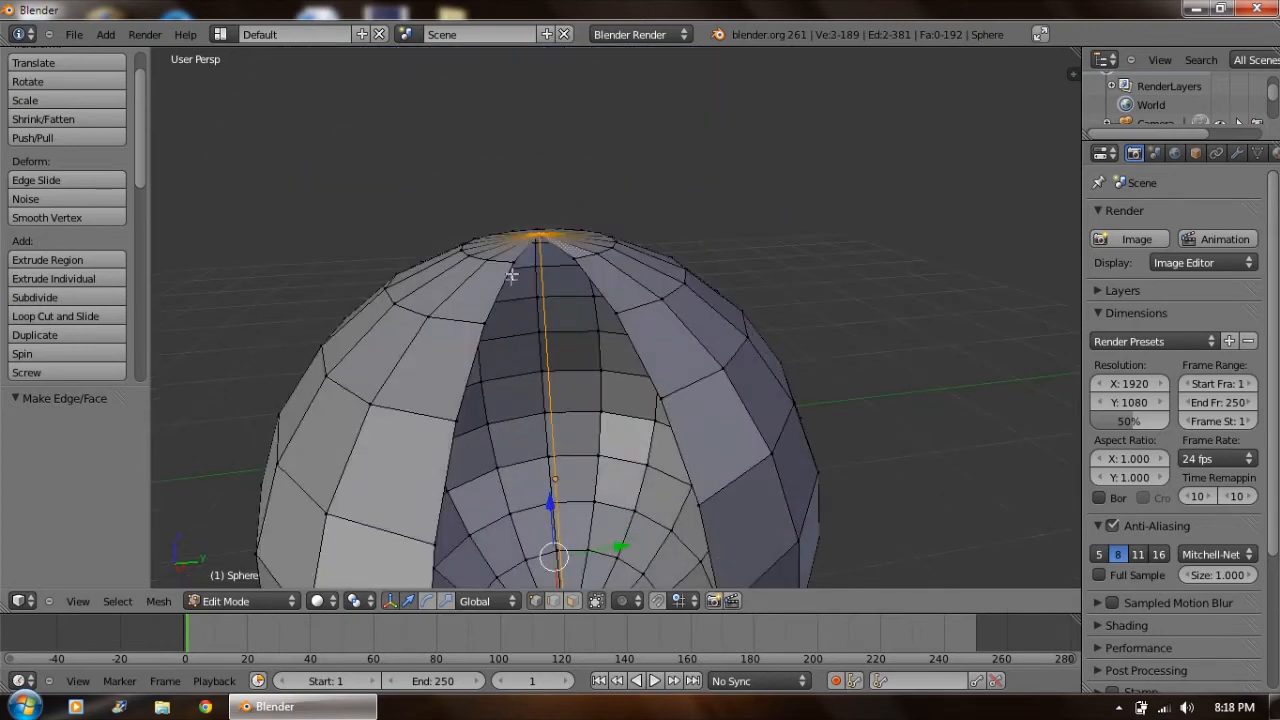
{"action": "right_click", "coordinate": [515, 261], "text": "shift"}
{"action": "key", "text": "f"}
{"action": "middle_click_drag", "start_coordinate": [545, 369], "coordinate": [489, 501]}
Select both pole vertices and the vertices next to them on the opening's right border, and fill them with a face.
{"action": "right_click", "coordinate": [572, 264]}
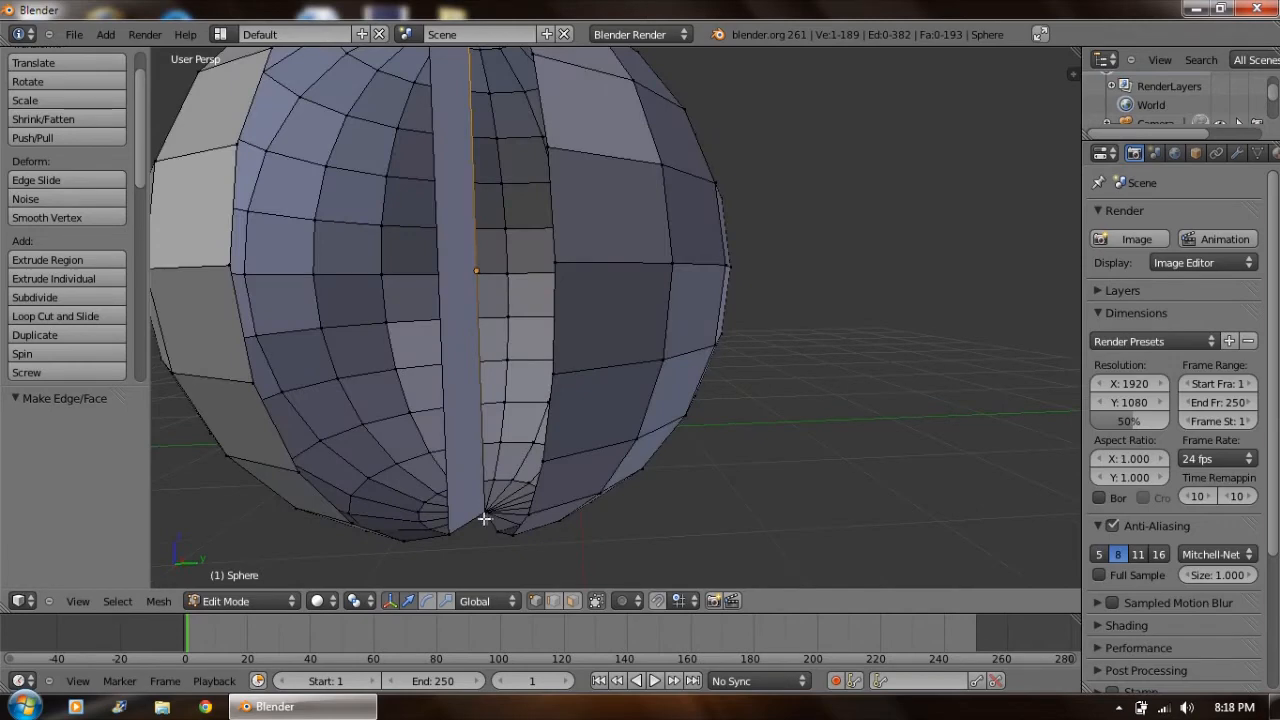
{"action": "right_click", "coordinate": [484, 510], "text": "shift"}
{"action": "middle_click_drag", "start_coordinate": [491, 526], "coordinate": [526, 542]}
{"action": "right_click", "coordinate": [543, 543], "text": "shift"}
{"action": "middle_click_drag", "start_coordinate": [529, 413], "coordinate": [537, 454]}
{"action": "right_click", "coordinate": [565, 333], "text": "shift"}
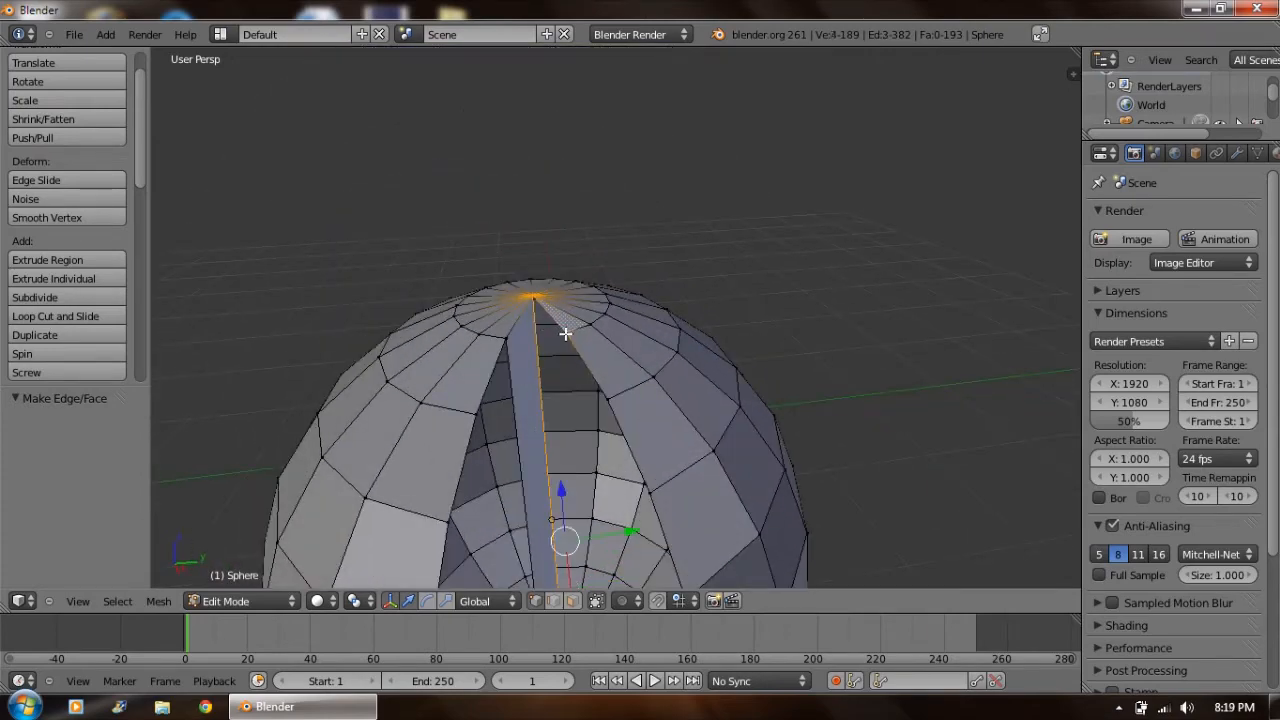
{"action": "key", "text": "f"}
Select the left face's upper outer corner and the adjoining upper and matching lower vertices on the opening's left border.
{"action": "middle_click_drag", "start_coordinate": [490, 398], "coordinate": [466, 398]}
{"action": "right_click", "coordinate": [337, 343]}
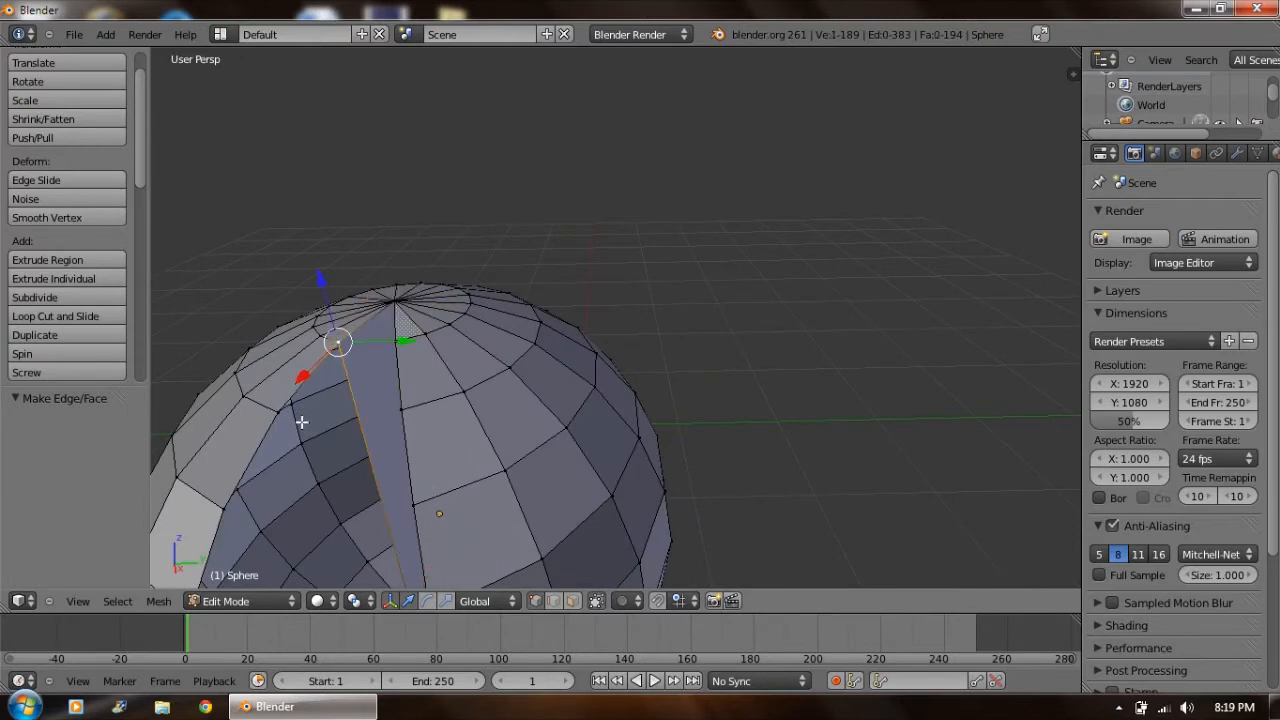
{"action": "right_click", "coordinate": [280, 412], "text": "shift"}
{"action": "middle_click_drag", "start_coordinate": [326, 437], "coordinate": [334, 409]}
{"action": "right_click", "coordinate": [341, 480], "text": "shift"}
{"action": "middle_click_drag", "start_coordinate": [316, 342], "coordinate": [328, 368]}
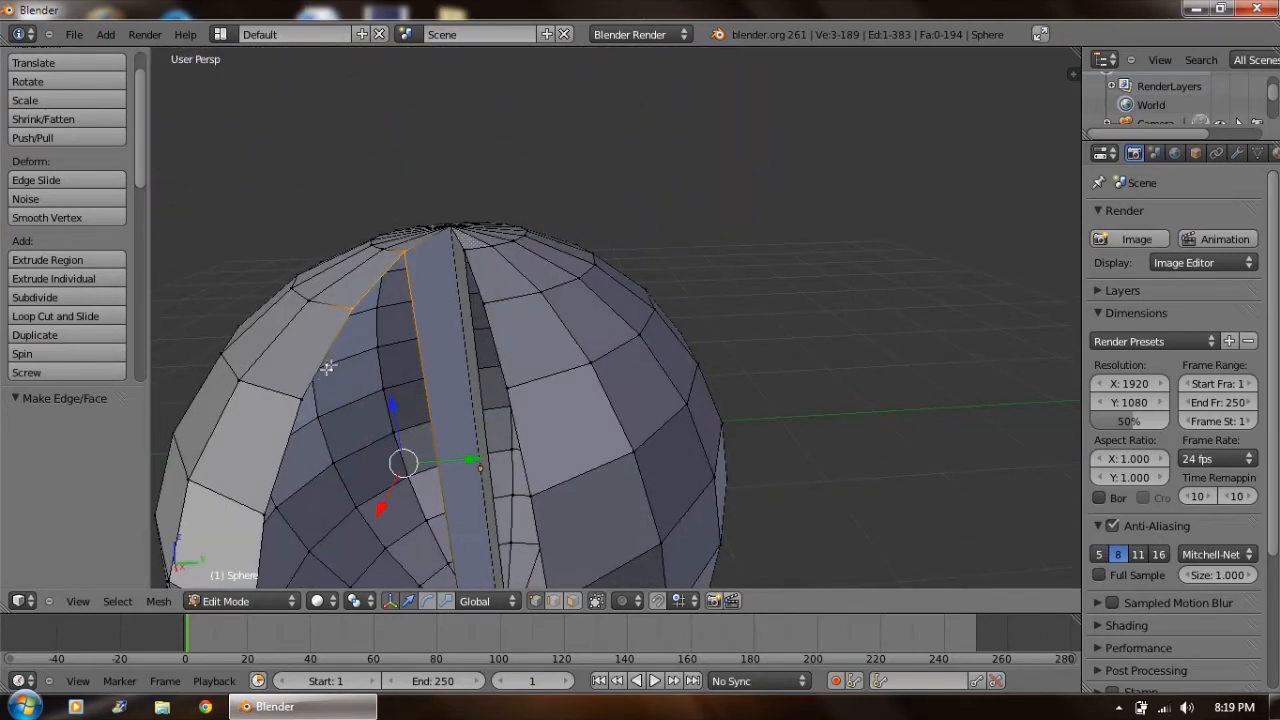
{"action": "key", "text": "f"}
{"action": "middle_click_drag", "start_coordinate": [304, 338], "coordinate": [310, 310]}
{"action": "key", "text": "ctrl+z"}
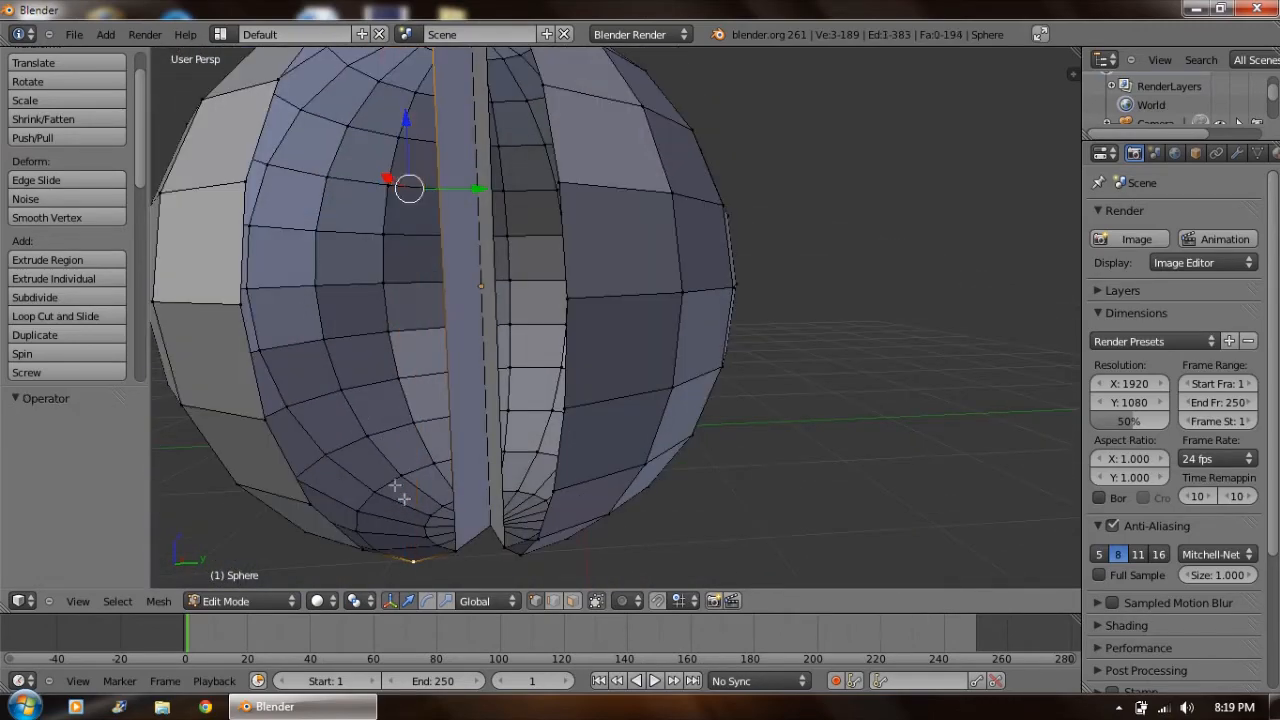
Add the left face's lower outer corner to the selection and fill a second vertical face on the opening's left side.
{"action": "right_click", "coordinate": [455, 550], "text": "shift"}
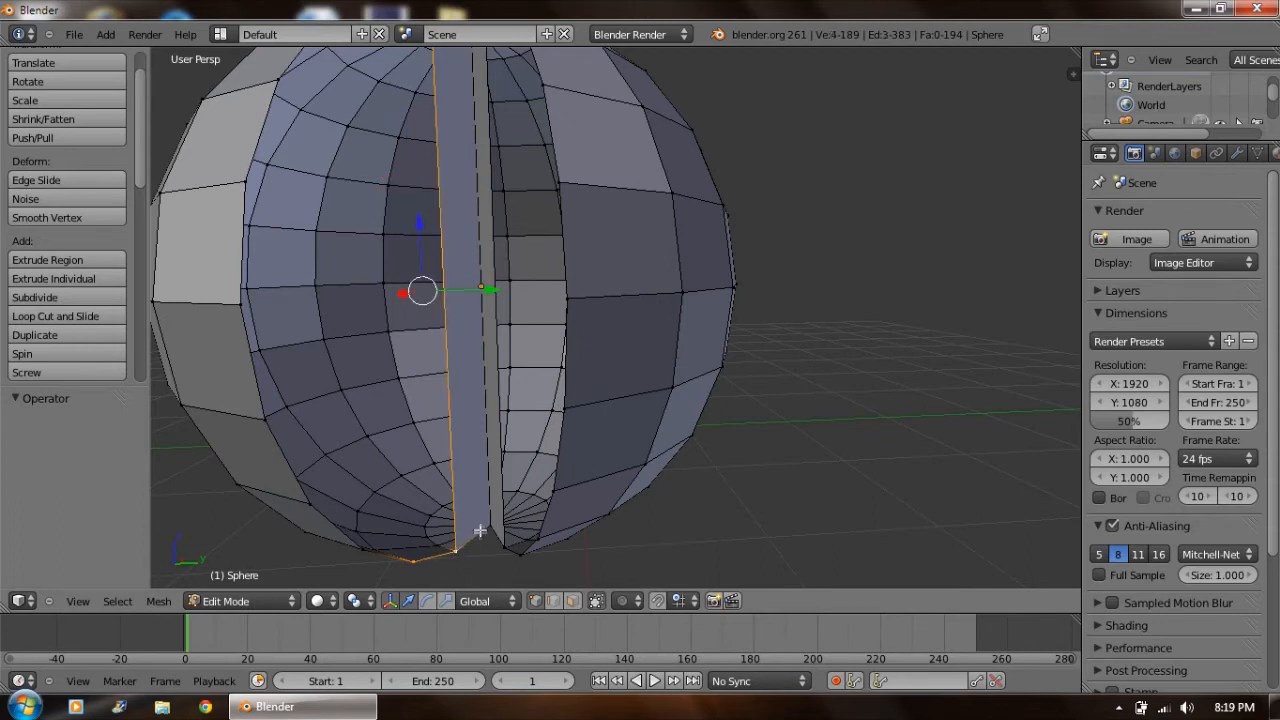
{"action": "key", "text": "g"}
{"action": "right_click", "coordinate": [410, 442]}
{"action": "key", "text": "f"}
Select the right face's outer corners and the adjoining border vertices, and fill a second vertical face on the opening's right side.
{"action": "middle_click_drag", "start_coordinate": [340, 386], "coordinate": [366, 440]}
{"action": "right_click", "coordinate": [673, 389]}
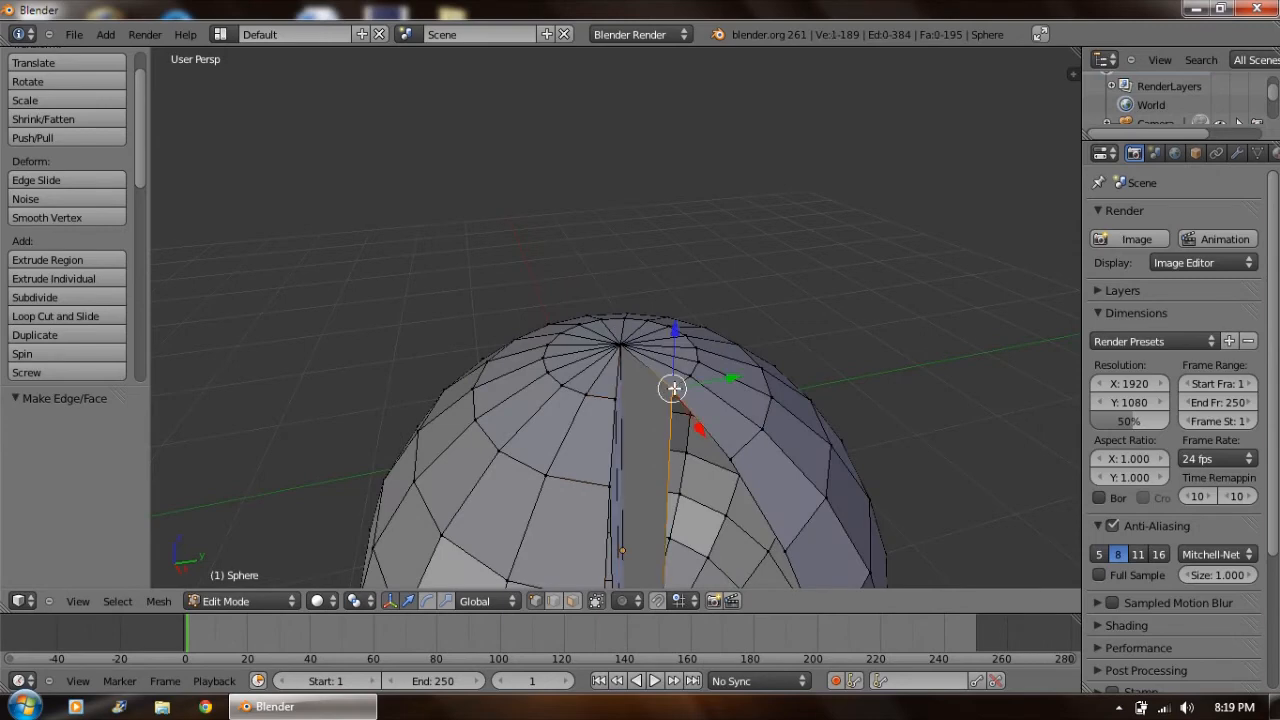
{"action": "right_click", "coordinate": [728, 458], "text": "shift"}
{"action": "middle_click_drag", "start_coordinate": [673, 500], "coordinate": [671, 443]}
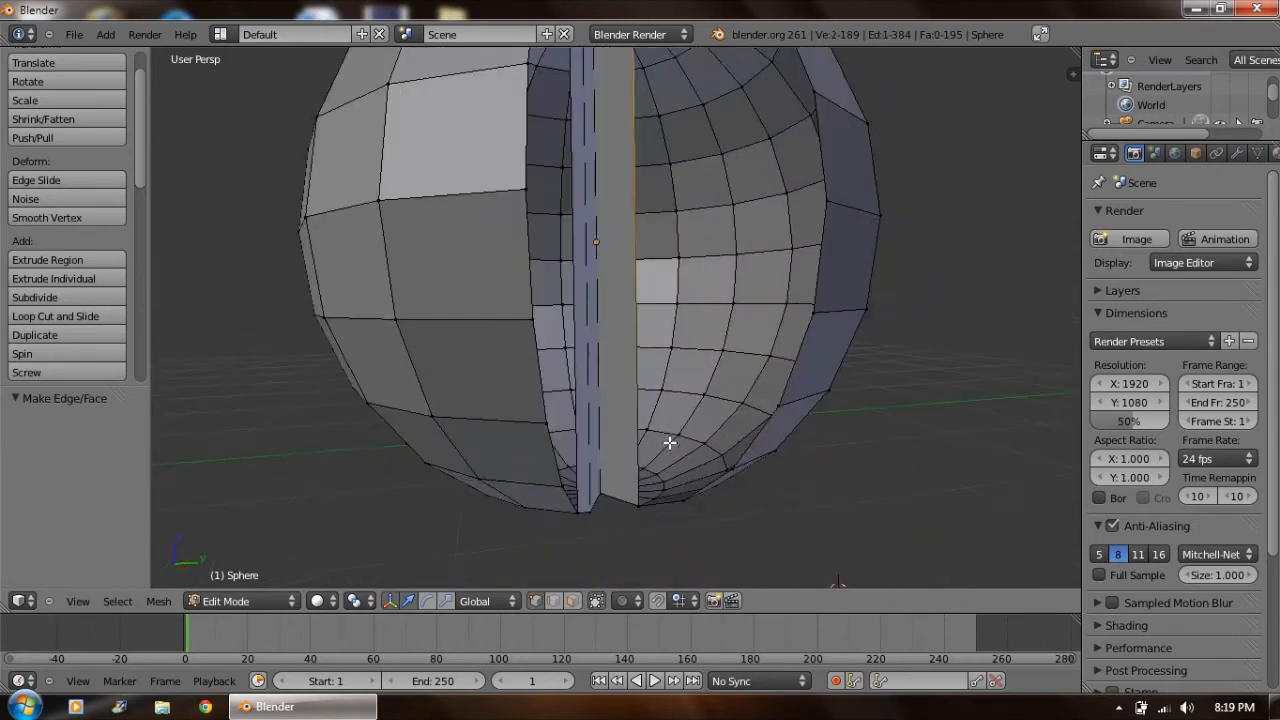
{"action": "right_click", "coordinate": [640, 507], "text": "shift"}
{"action": "right_click", "coordinate": [683, 495], "text": "shift"}
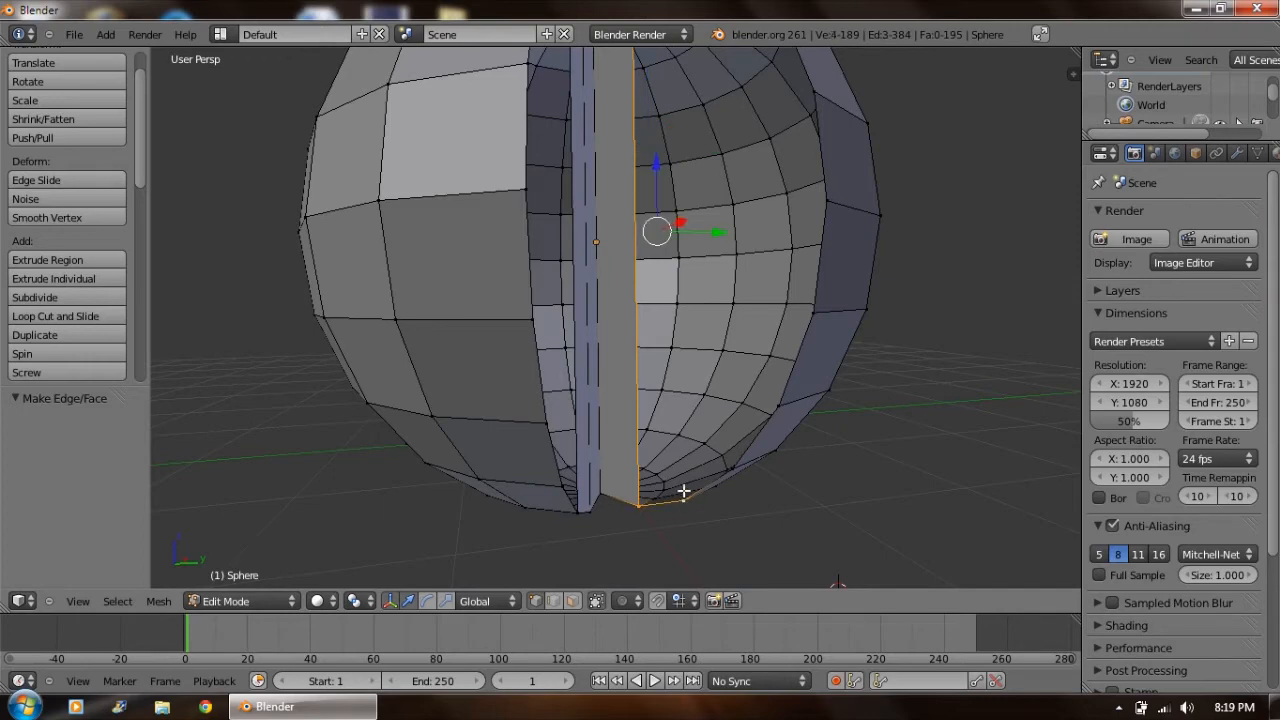
{"action": "key", "text": "f"}
Fill a third vertical face on the opening's right side from the second face's outer corners and the adjoining border vertices.
{"action": "right_click", "coordinate": [685, 498]}
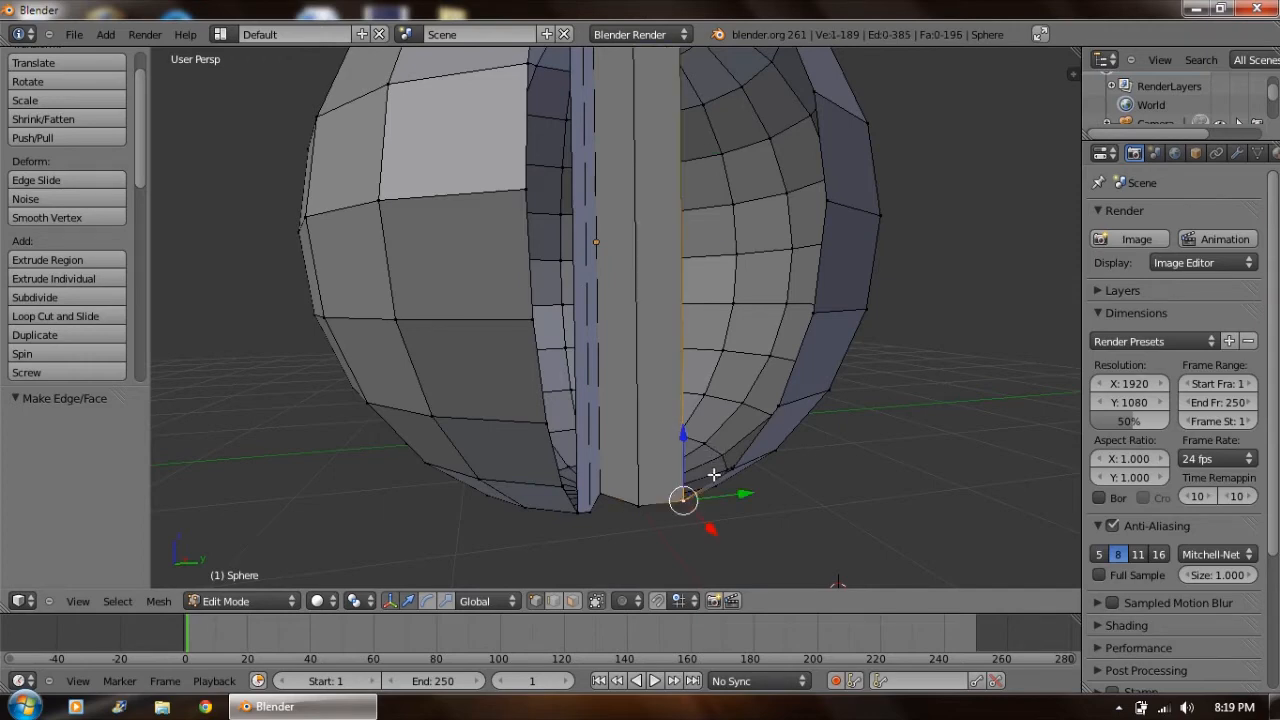
{"action": "right_click", "coordinate": [730, 468], "text": "shift"}
{"action": "middle_click_drag", "start_coordinate": [740, 338], "coordinate": [731, 370]}
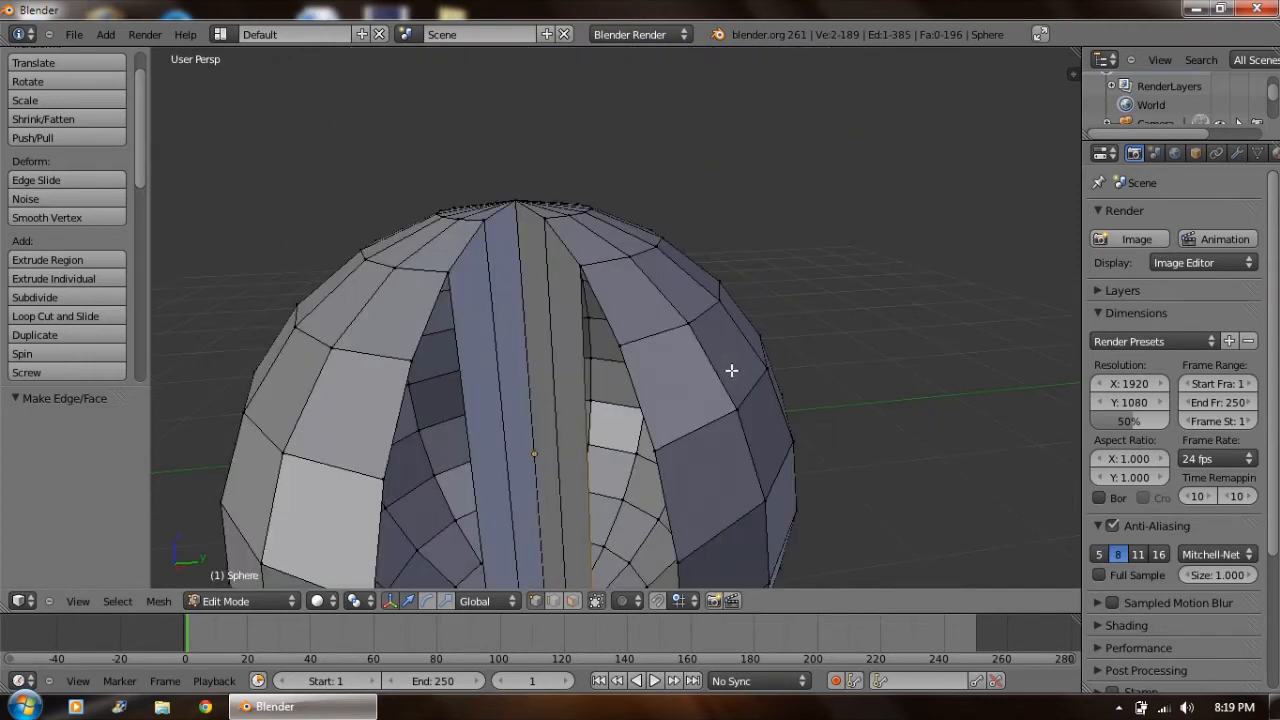
{"action": "right_click", "coordinate": [621, 347], "text": "shift"}
{"action": "right_click", "coordinate": [581, 268], "text": "shift"}
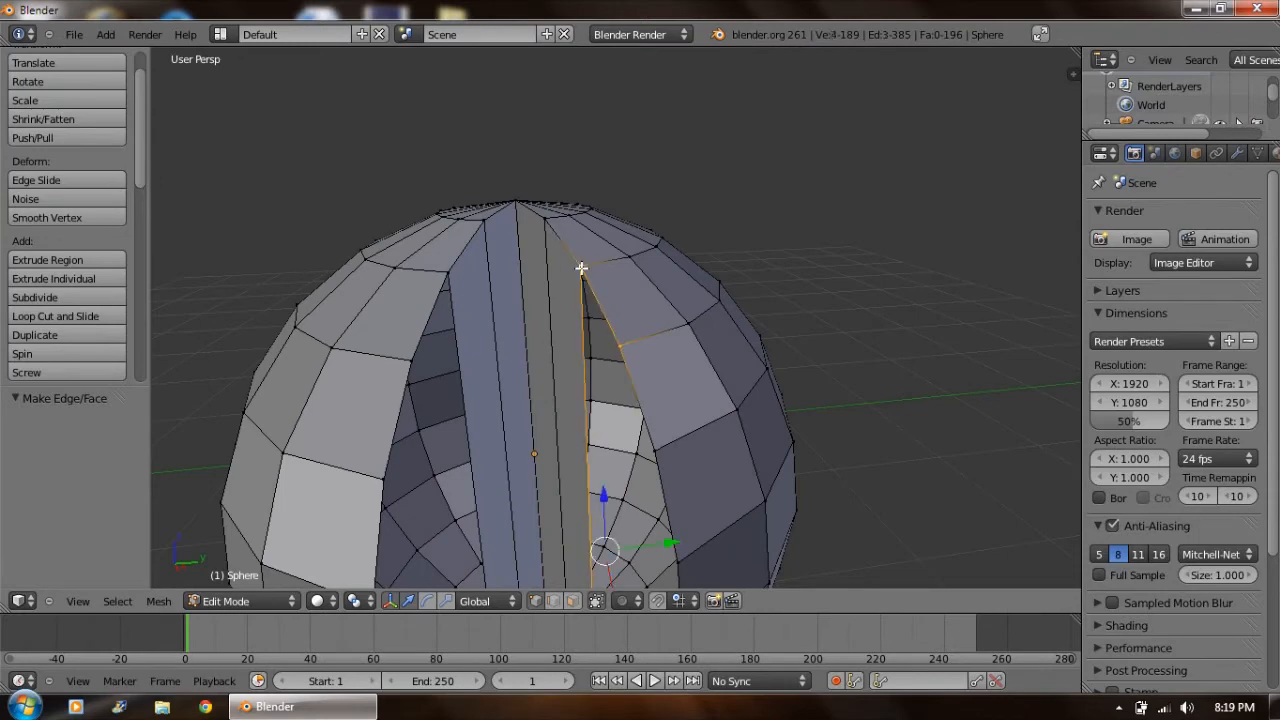
{"action": "key", "text": "f"}
Select the third right-side face's outer corners and the next upper and lower border vertices, and fill a fourth face.
{"action": "middle_click_drag", "start_coordinate": [602, 279], "coordinate": [621, 380]}
{"action": "right_click", "coordinate": [816, 420], "text": "shift"}
{"action": "right_click", "coordinate": [770, 320]}
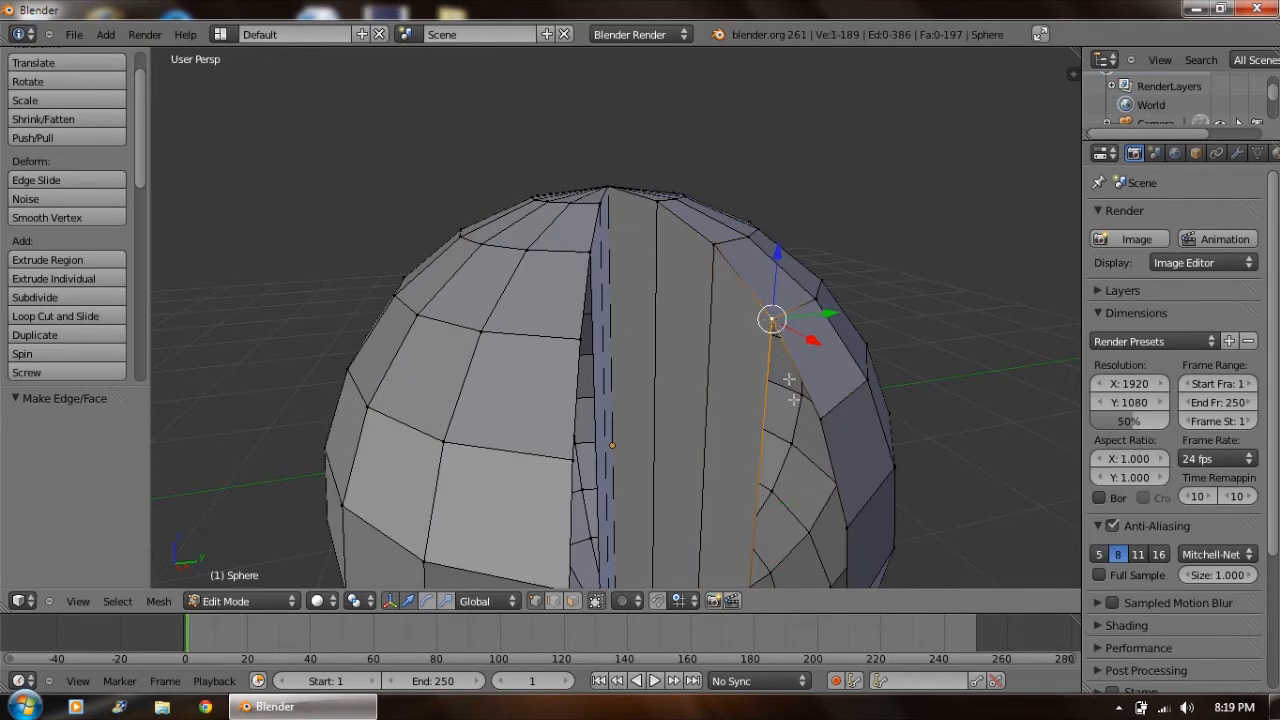
{"action": "right_click", "coordinate": [814, 417], "text": "shift"}
{"action": "middle_click_drag", "start_coordinate": [814, 417], "coordinate": [738, 432]}
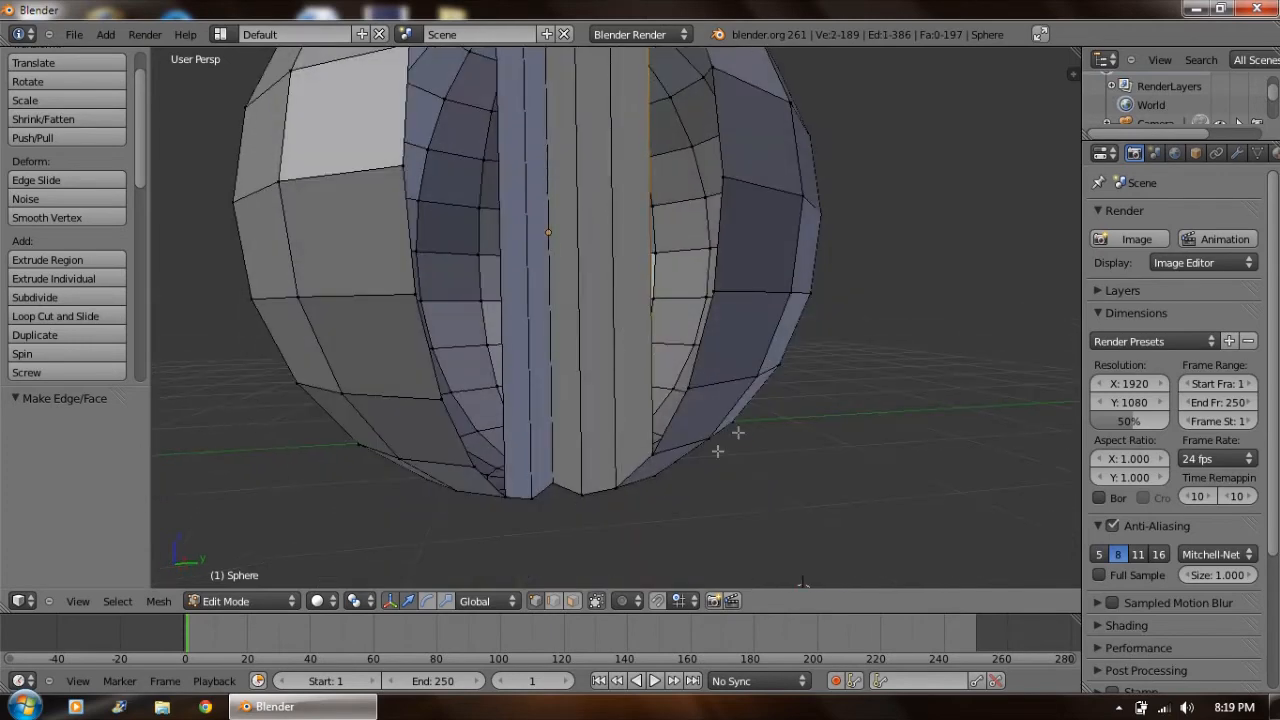
{"action": "right_click", "coordinate": [656, 453], "text": "shift"}
{"action": "right_click", "coordinate": [688, 389], "text": "shift"}
{"action": "middle_click_drag", "start_coordinate": [619, 328], "coordinate": [628, 338]}
{"action": "key", "text": "f"}
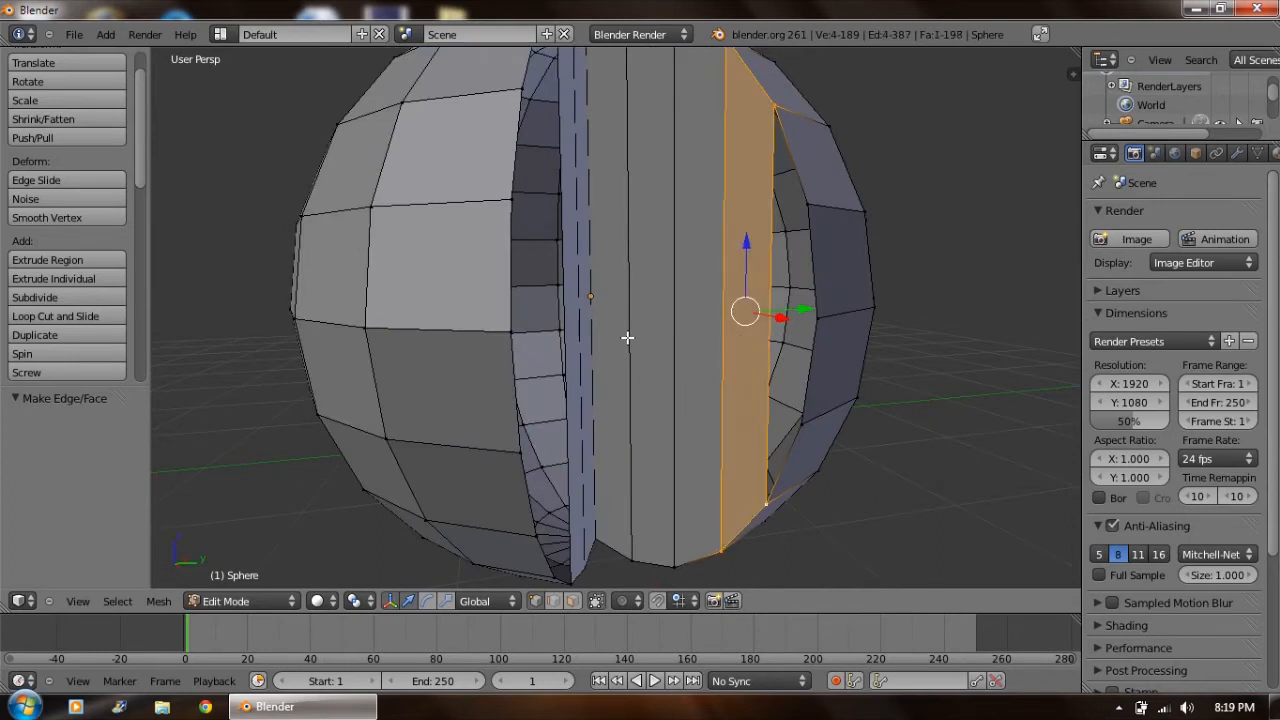
Fill a fifth face on the opening's right side from the fourth face's outer corners and the next two border vertices.
{"action": "right_click", "coordinate": [806, 205]}
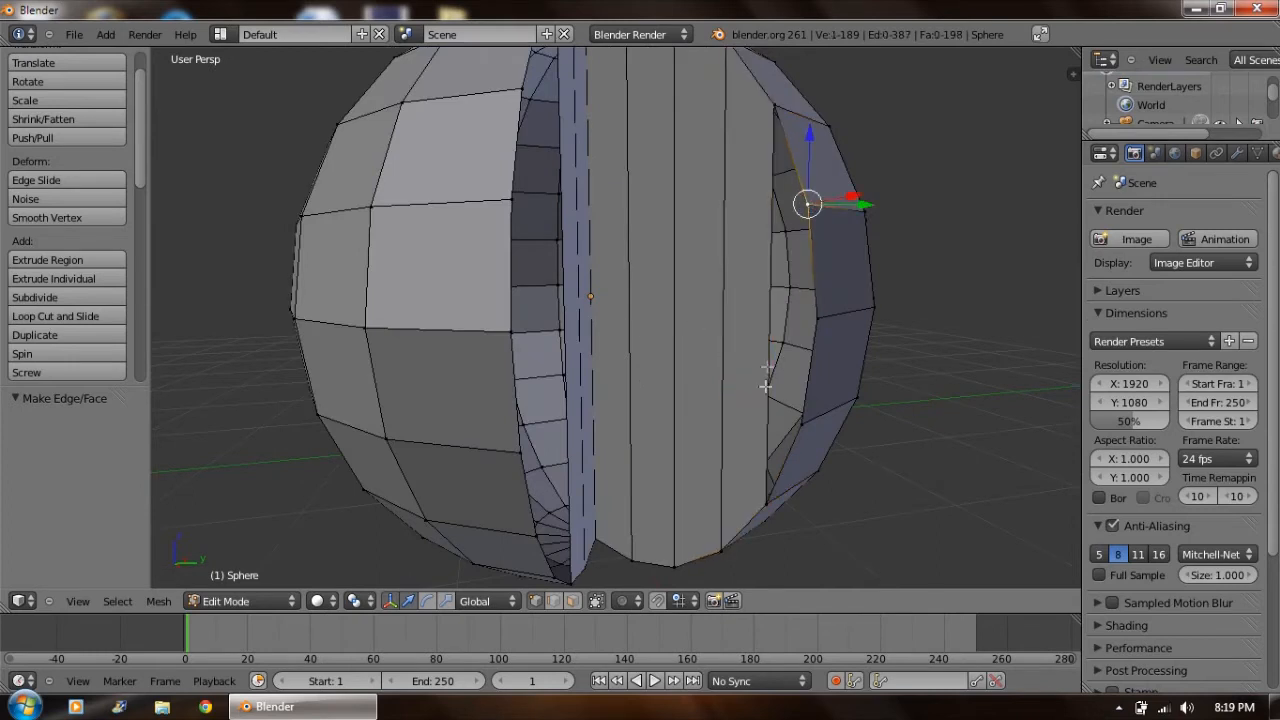
{"action": "right_click", "coordinate": [801, 422], "text": "shift"}
{"action": "right_click", "coordinate": [766, 503], "text": "shift"}
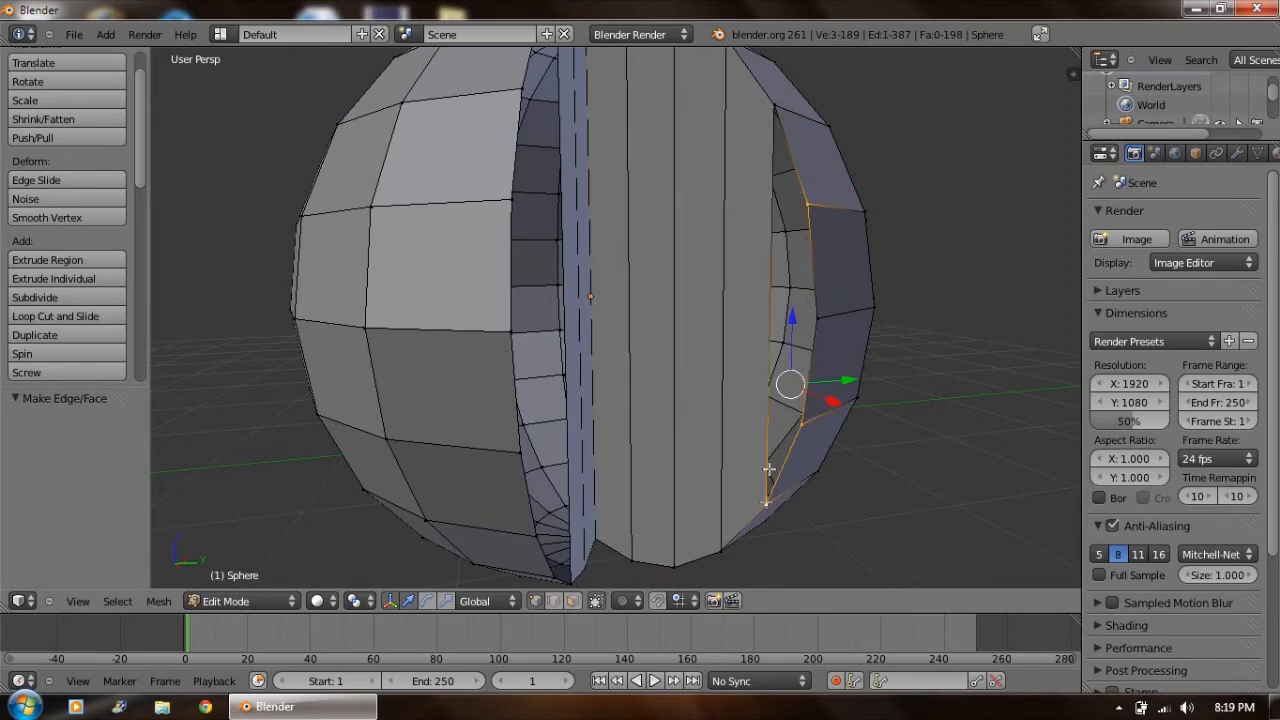
{"action": "right_click", "coordinate": [773, 107], "text": "shift"}
{"action": "key", "text": "f"}
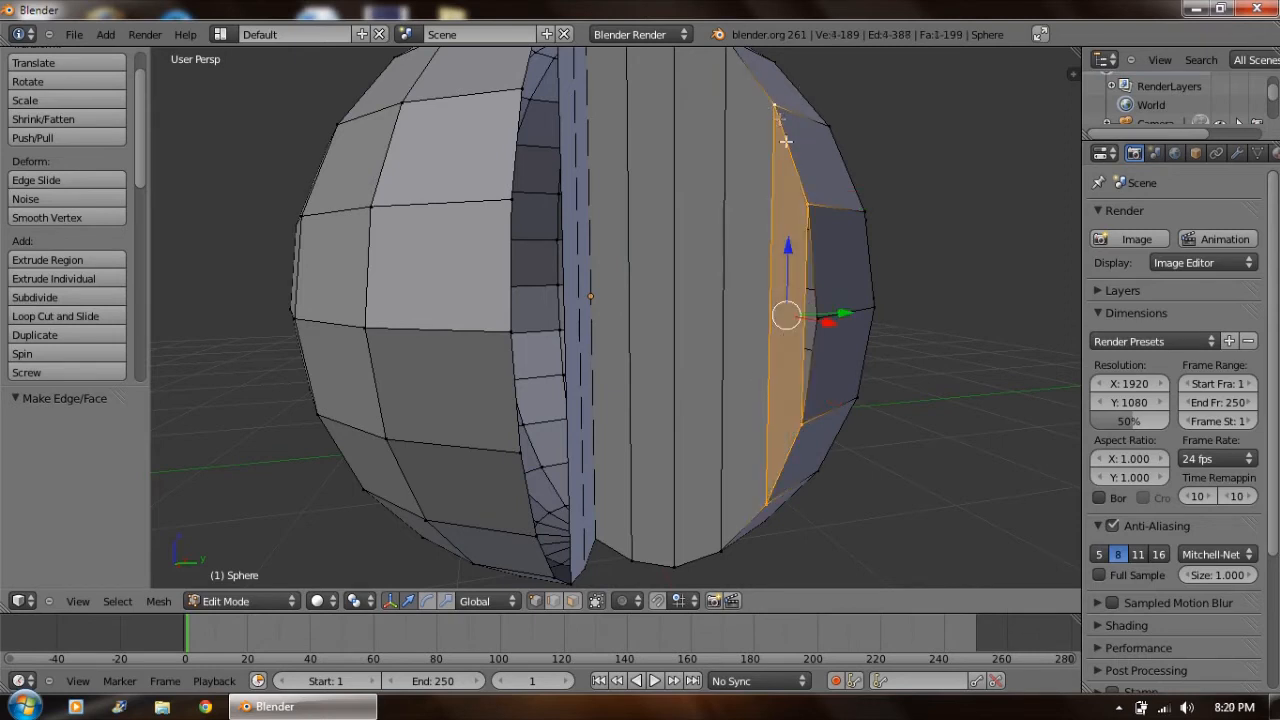
Close the remaining gap on the opening's right side with a triangular face between the last three border vertices.
{"action": "right_click", "coordinate": [808, 208]}
{"action": "right_click", "coordinate": [801, 420], "text": "shift"}
{"action": "right_click", "coordinate": [816, 316], "text": "shift"}
{"action": "key", "text": "f"}
Select the second left-side face's outer corners and the adjoining border vertices, and fill a third face on the left side.
{"action": "middle_click_drag", "start_coordinate": [710, 389], "coordinate": [688, 390]}
{"action": "middle_click_drag", "start_coordinate": [553, 365], "coordinate": [460, 322]}
{"action": "right_click", "coordinate": [460, 228]}
{"action": "right_click", "coordinate": [417, 279], "text": "shift"}
{"action": "mouse_move", "coordinate": [417, 279]}
{"action": "middle_mouse_down"}
{"action": "mouse_move", "coordinate": [429, 277]}
{"action": "mouse_move", "coordinate": [427, 296]}
{"action": "middle_mouse_up"}
{"action": "right_click", "coordinate": [532, 346], "text": "shift"}
{"action": "middle_click_drag", "start_coordinate": [532, 346], "coordinate": [397, 503]}
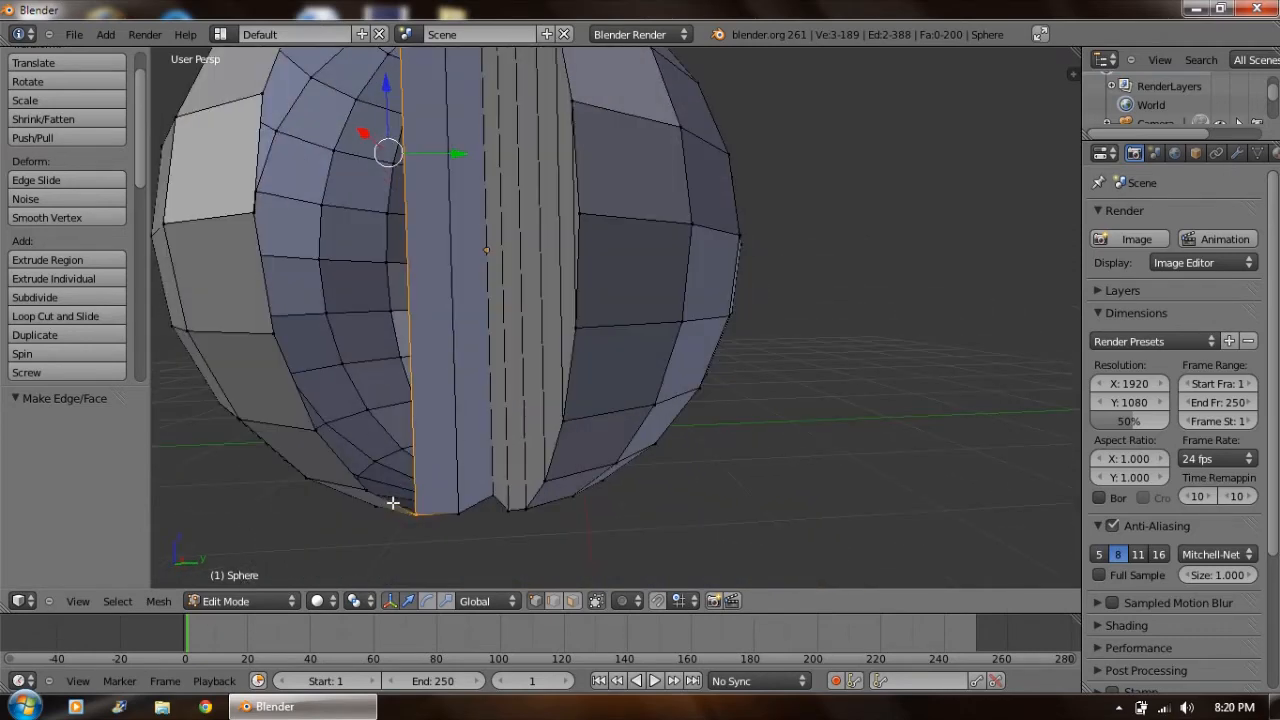
{"action": "right_click", "coordinate": [370, 490], "text": "shift"}
{"action": "key", "text": "f"}
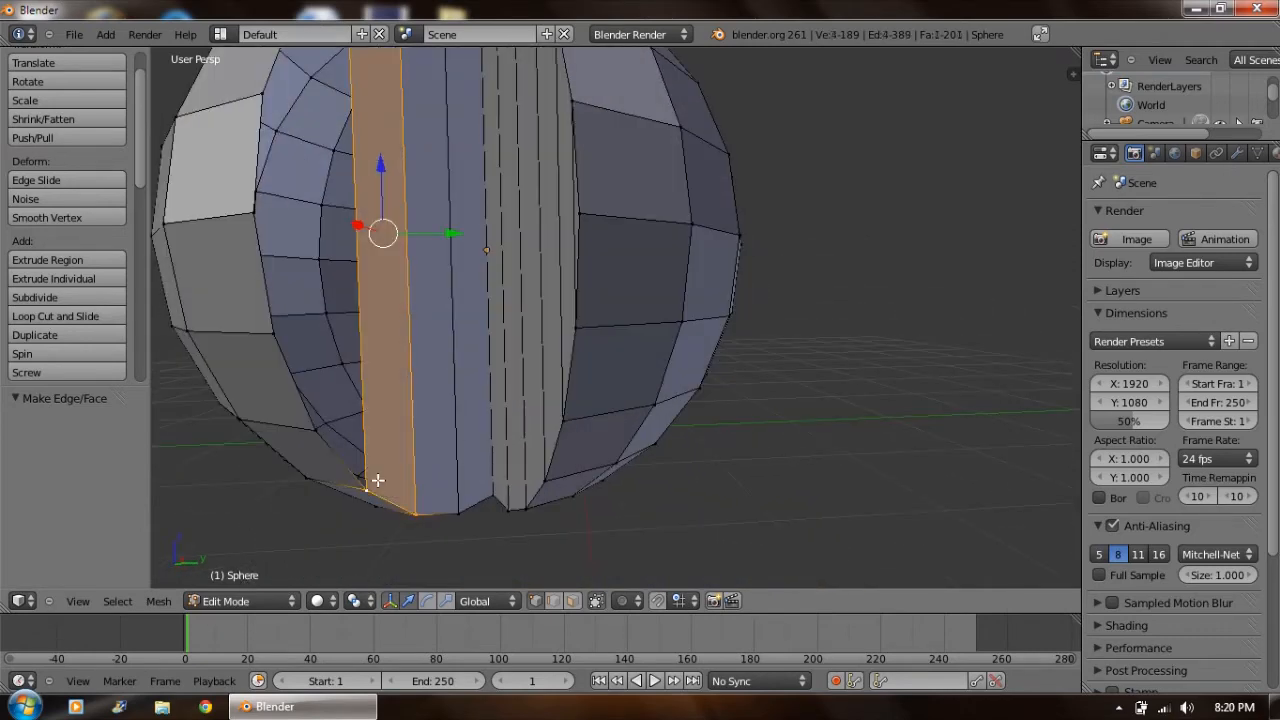
Fill a fourth vertical face on the opening's left side from the third face's outer corners and the next border vertices.
{"action": "right_click", "coordinate": [316, 440]}
{"action": "middle_click_drag", "start_coordinate": [314, 430], "coordinate": [318, 337]}
{"action": "right_click", "coordinate": [324, 329], "text": "shift"}
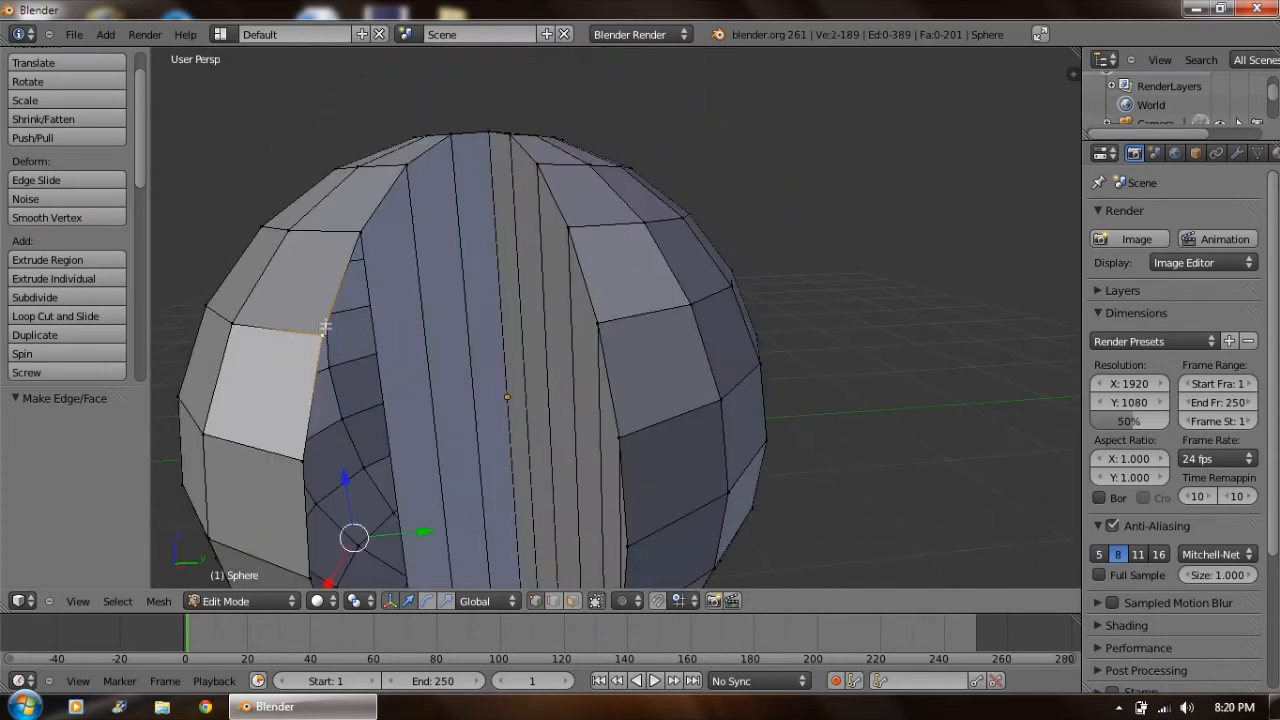
{"action": "right_click", "coordinate": [362, 238], "text": "shift"}
{"action": "middle_click_drag", "start_coordinate": [384, 374], "coordinate": [375, 408]}
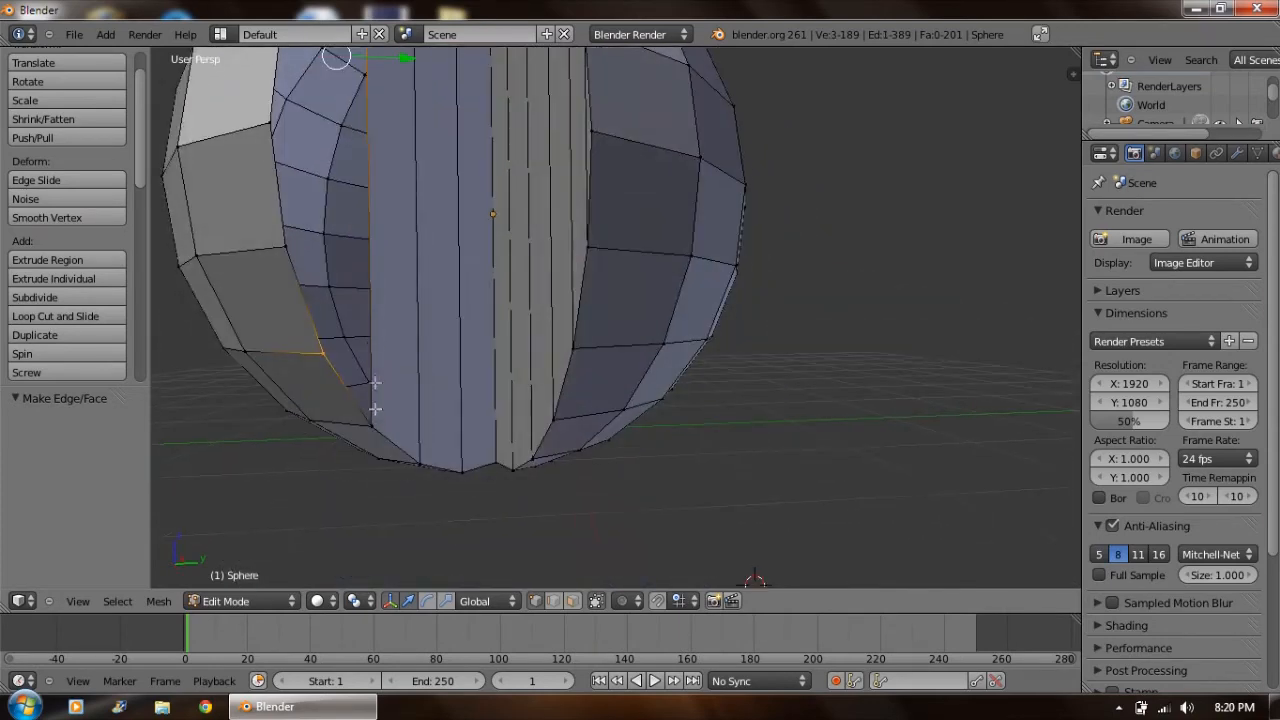
{"action": "right_click", "coordinate": [371, 426], "text": "shift"}
{"action": "key", "text": "f"}
Select the fourth left-side face's outer corners and the next upper and lower border vertices, and fill a fifth face.
{"action": "middle_click_drag", "start_coordinate": [372, 425], "coordinate": [287, 360]}
{"action": "right_click", "coordinate": [289, 407]}
{"action": "right_click", "coordinate": [290, 368], "text": "shift"}
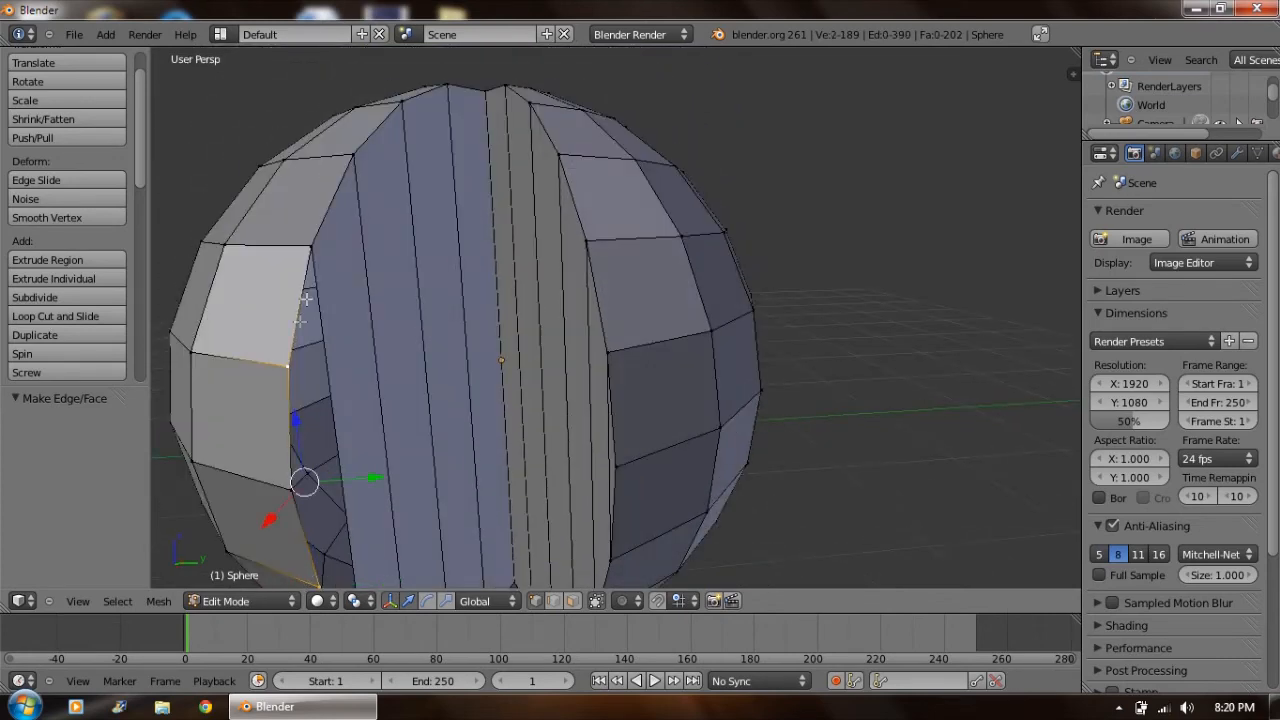
{"action": "right_click", "coordinate": [310, 250], "text": "shift"}
{"action": "middle_click_drag", "start_coordinate": [310, 250], "coordinate": [334, 363]}
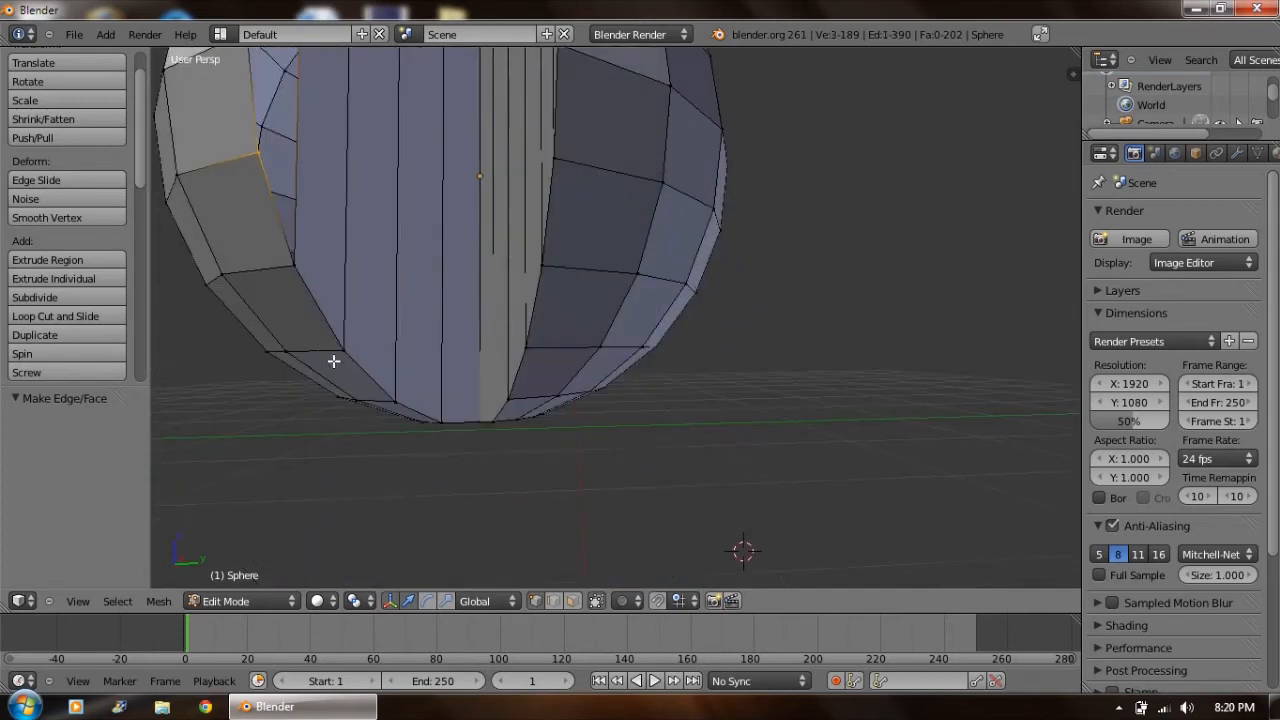
{"action": "right_click", "coordinate": [297, 265], "text": "shift"}
{"action": "key", "text": "f"}
Close the remaining gap on the opening's left side with a triangular face between the last three border vertices.
{"action": "middle_click_drag", "start_coordinate": [343, 279], "coordinate": [297, 317]}
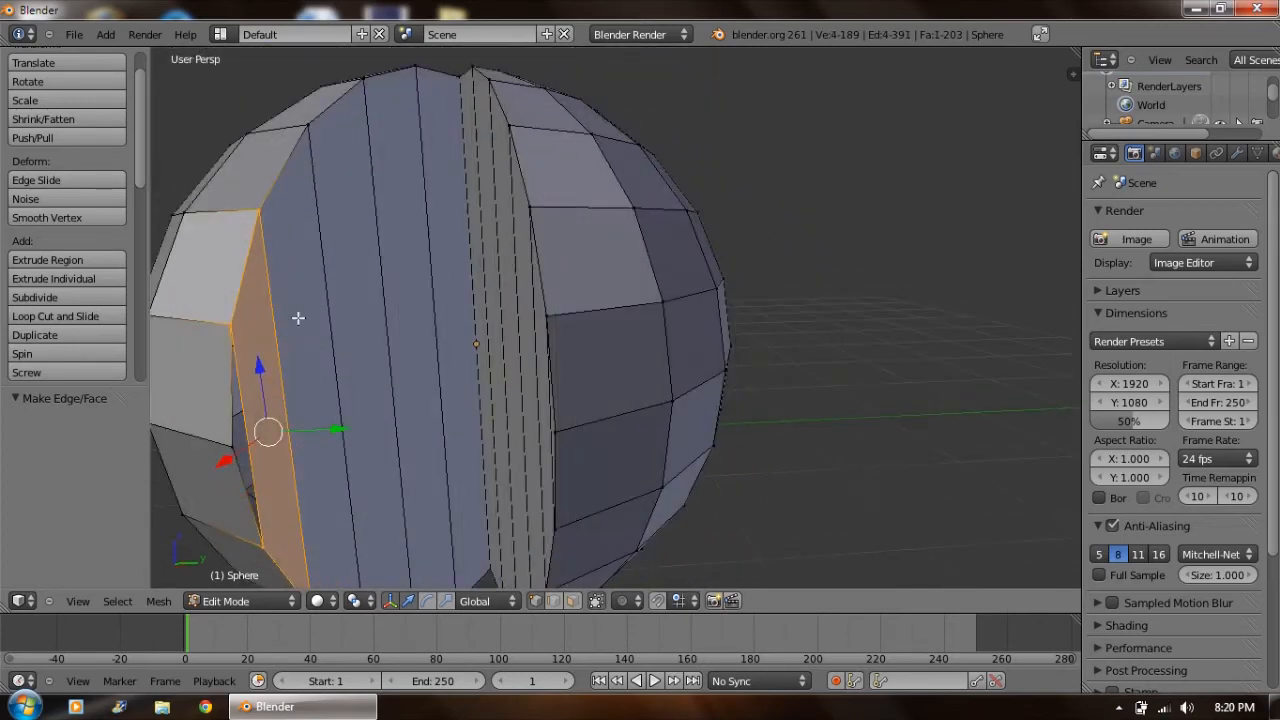
{"action": "right_click", "coordinate": [230, 325]}
{"action": "right_click", "coordinate": [231, 446], "text": "shift"}
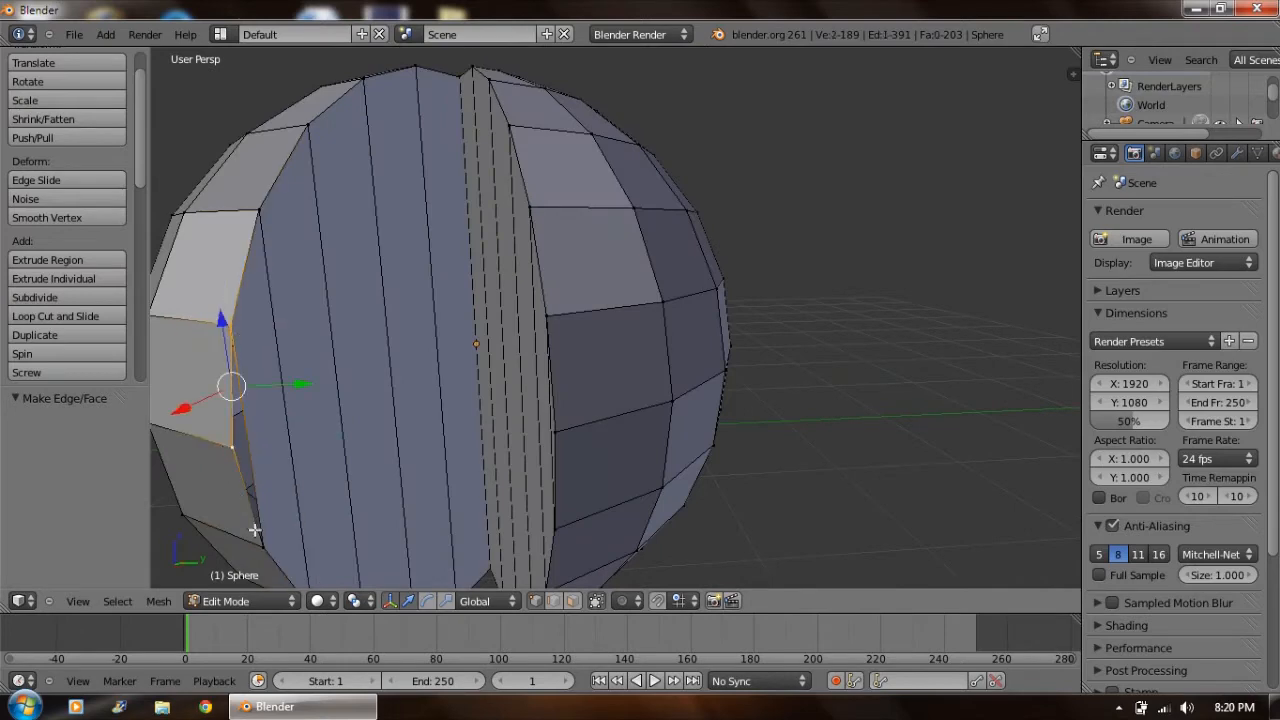
{"action": "right_click", "coordinate": [262, 545], "text": "shift"}
{"action": "key", "text": "f"}
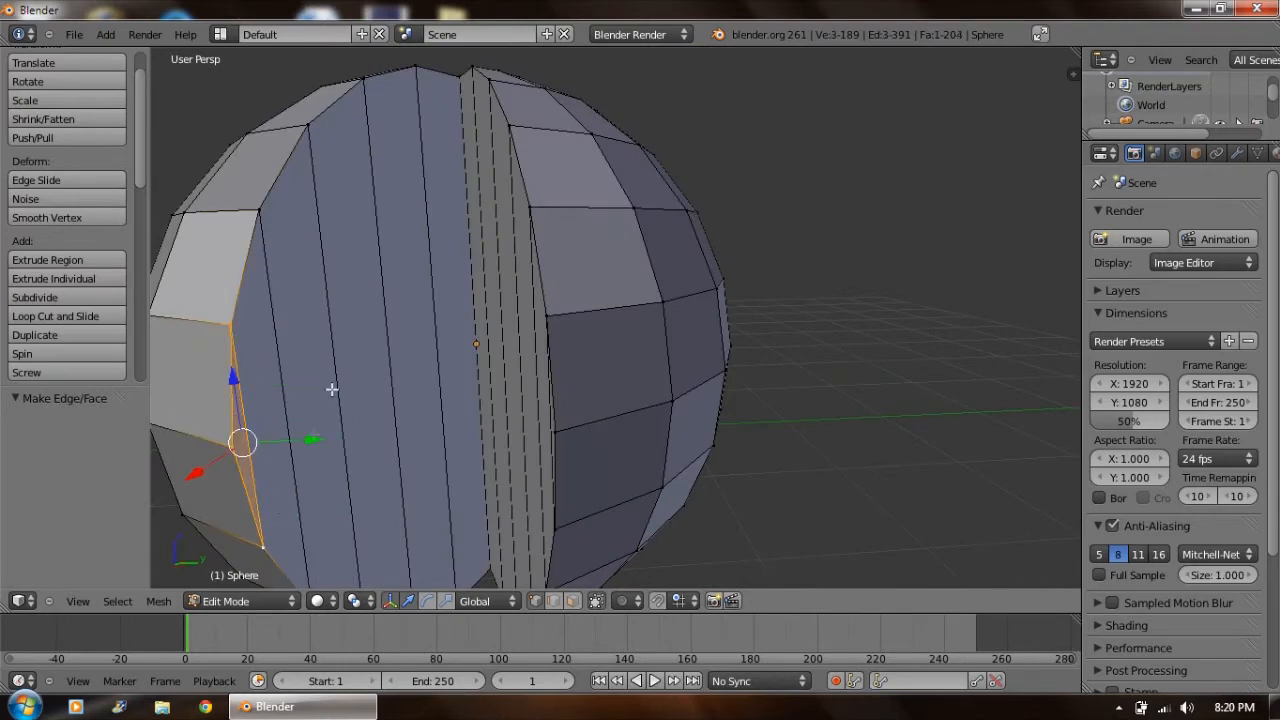
Inspect the rebuilt notch in the sphere and switch to Object Mode.
{"action": "scroll", "coordinate": [349, 332], "scroll_direction": "down", "scroll_amount": 7}
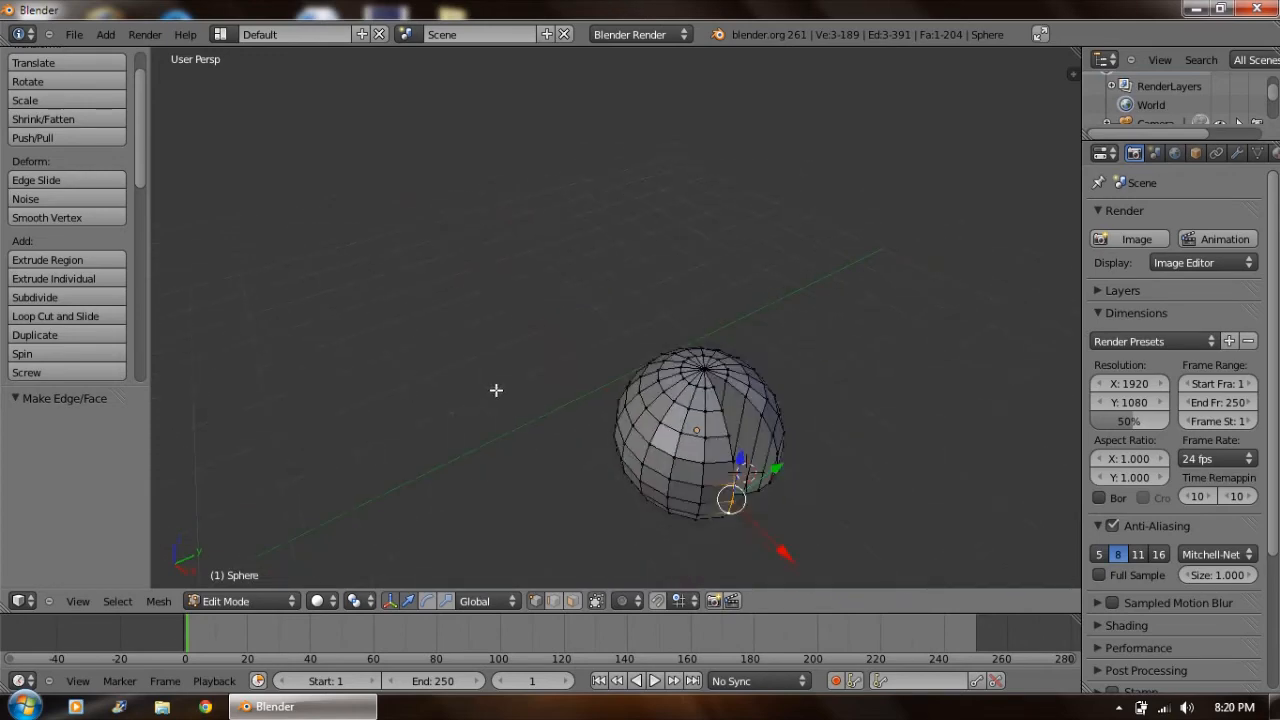
{"action": "mouse_move", "coordinate": [445, 373]}
{"action": "middle_mouse_down"}
{"action": "mouse_move", "coordinate": [420, 129]}
{"action": "mouse_move", "coordinate": [373, 291]}
{"action": "mouse_move", "coordinate": [437, 409]}
{"action": "mouse_move", "coordinate": [389, 403]}
{"action": "mouse_move", "coordinate": [409, 298]}
{"action": "mouse_move", "coordinate": [517, 303]}
{"action": "mouse_move", "coordinate": [437, 294]}
{"action": "mouse_move", "coordinate": [409, 306]}
{"action": "mouse_move", "coordinate": [486, 340]}
{"action": "mouse_move", "coordinate": [456, 325]}
{"action": "mouse_move", "coordinate": [474, 332]}
{"action": "middle_mouse_up"}
{"action": "scroll", "coordinate": [413, 298], "scroll_direction": "up", "scroll_amount": 4}
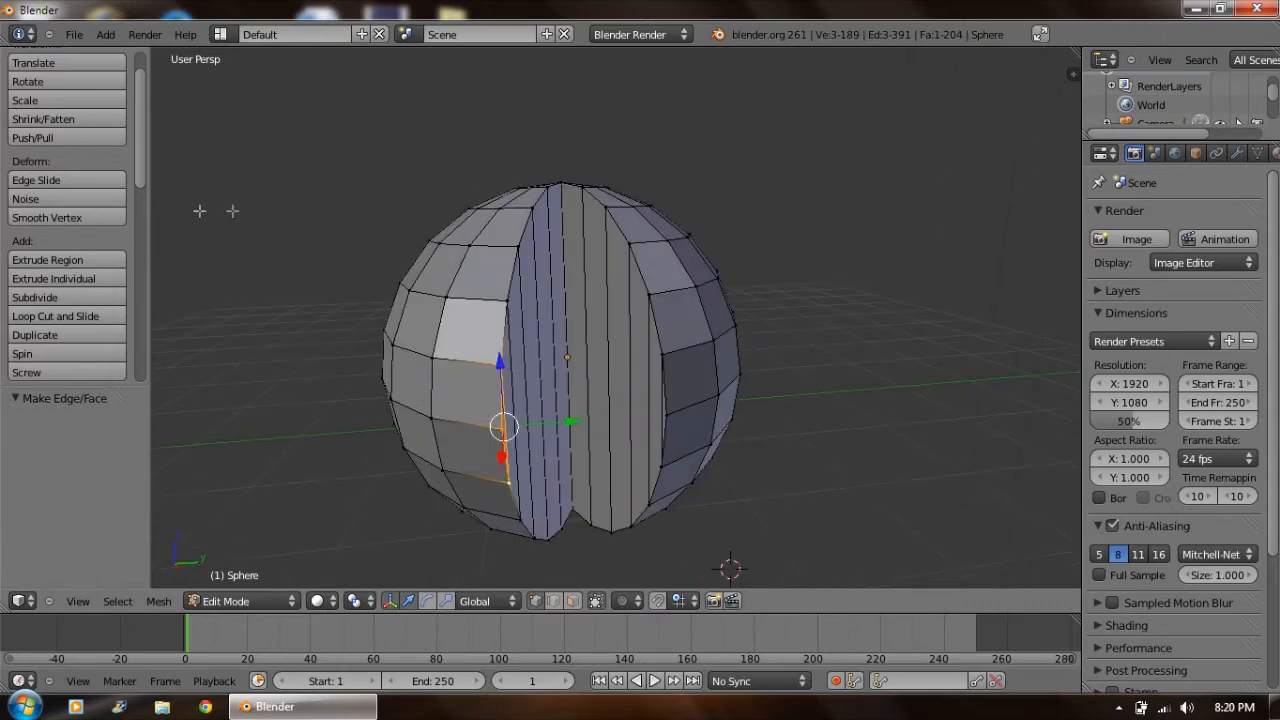
{"action": "middle_click_drag", "start_coordinate": [490, 305], "coordinate": [431, 314]}
{"action": "left_click", "coordinate": [250, 600]}
{"action": "left_click", "coordinate": [235, 580]}
{"action": "middle_click_drag", "start_coordinate": [466, 437], "coordinate": [473, 395]}
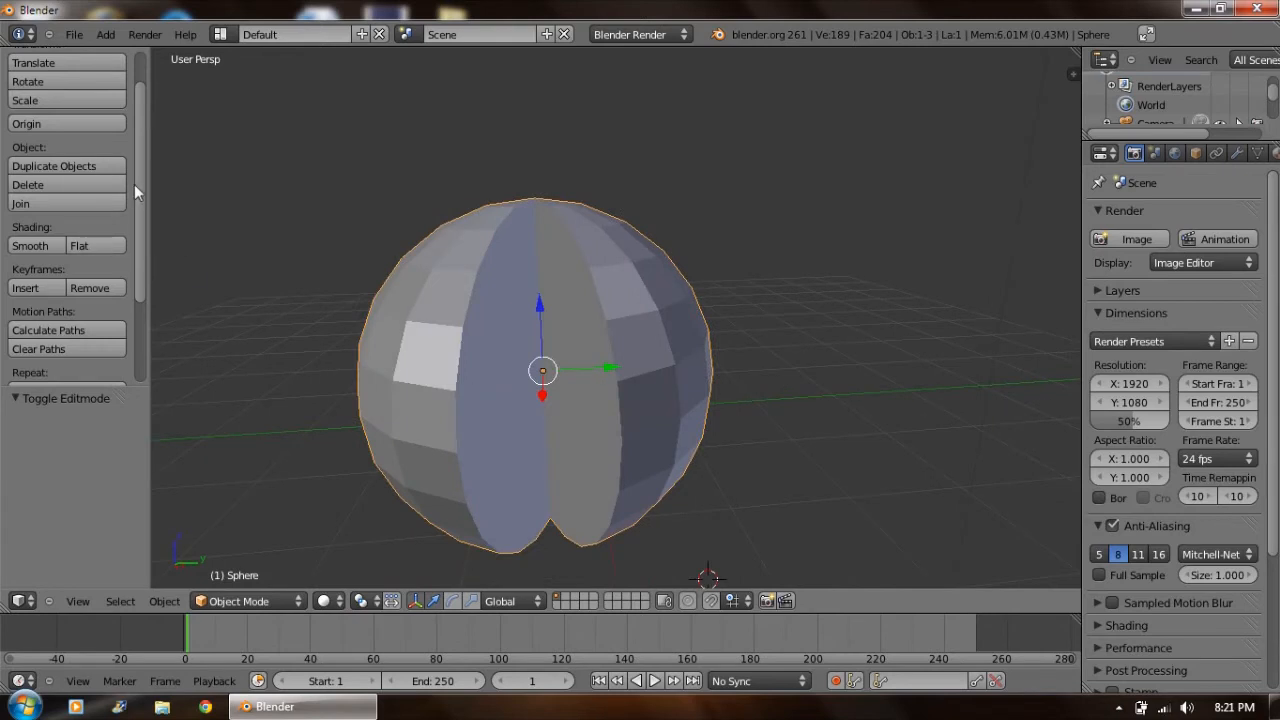
Apply smooth shading to the sphere and inspect its surface.
{"action": "left_click_drag", "start_coordinate": [137, 184], "coordinate": [140, 132]}
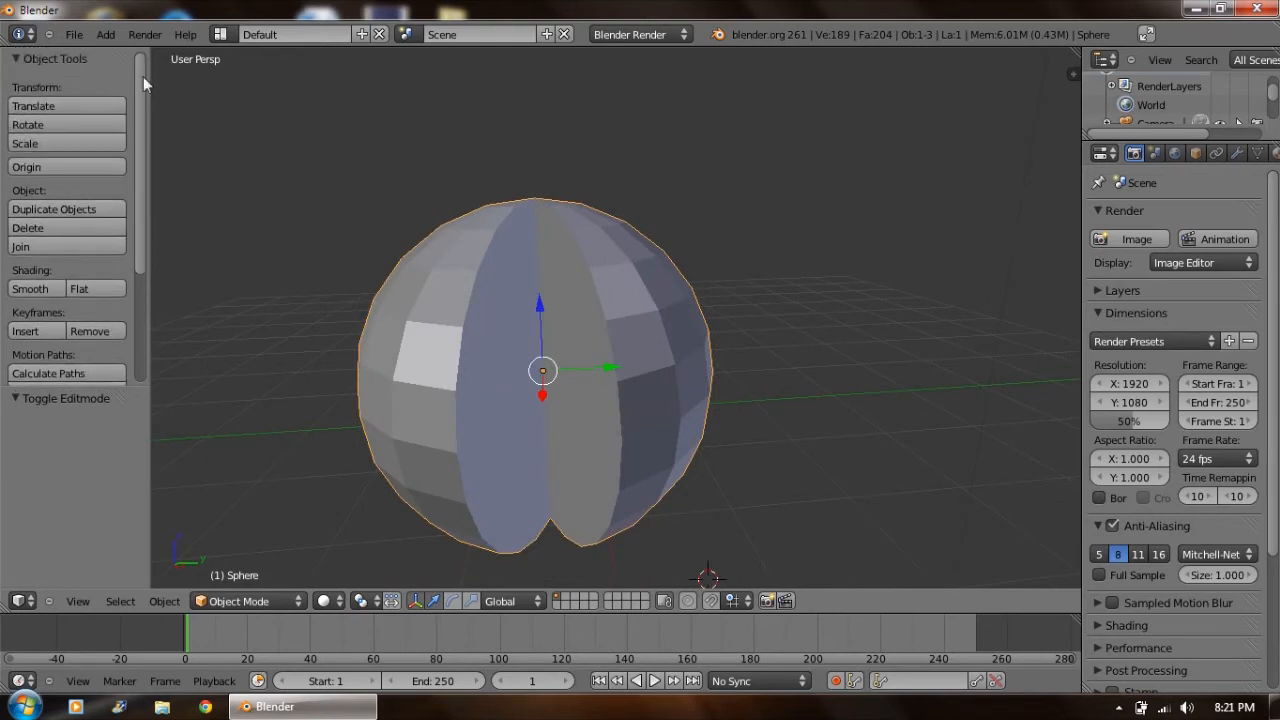
{"action": "scroll", "coordinate": [142, 90], "scroll_direction": "down", "scroll_amount": 1}
{"action": "scroll", "coordinate": [130, 120], "scroll_direction": "down", "scroll_amount": 5}
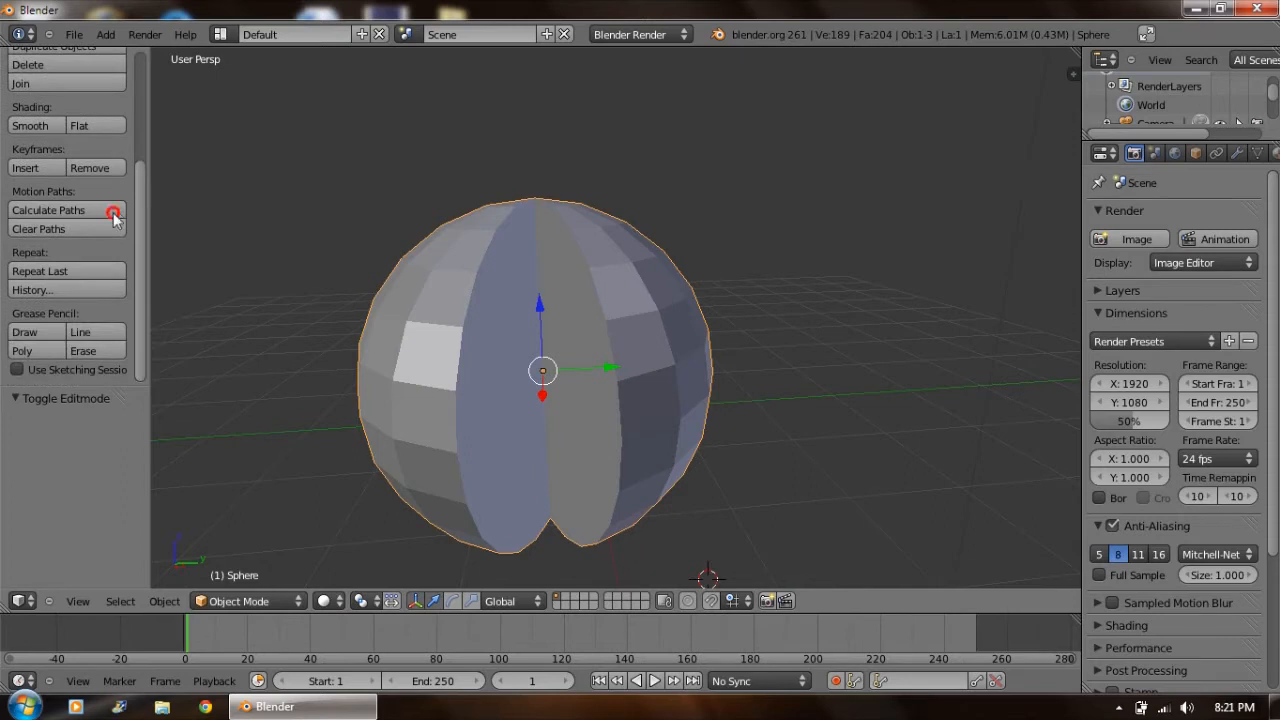
{"action": "scroll", "coordinate": [100, 195], "scroll_direction": "up", "scroll_amount": 2}
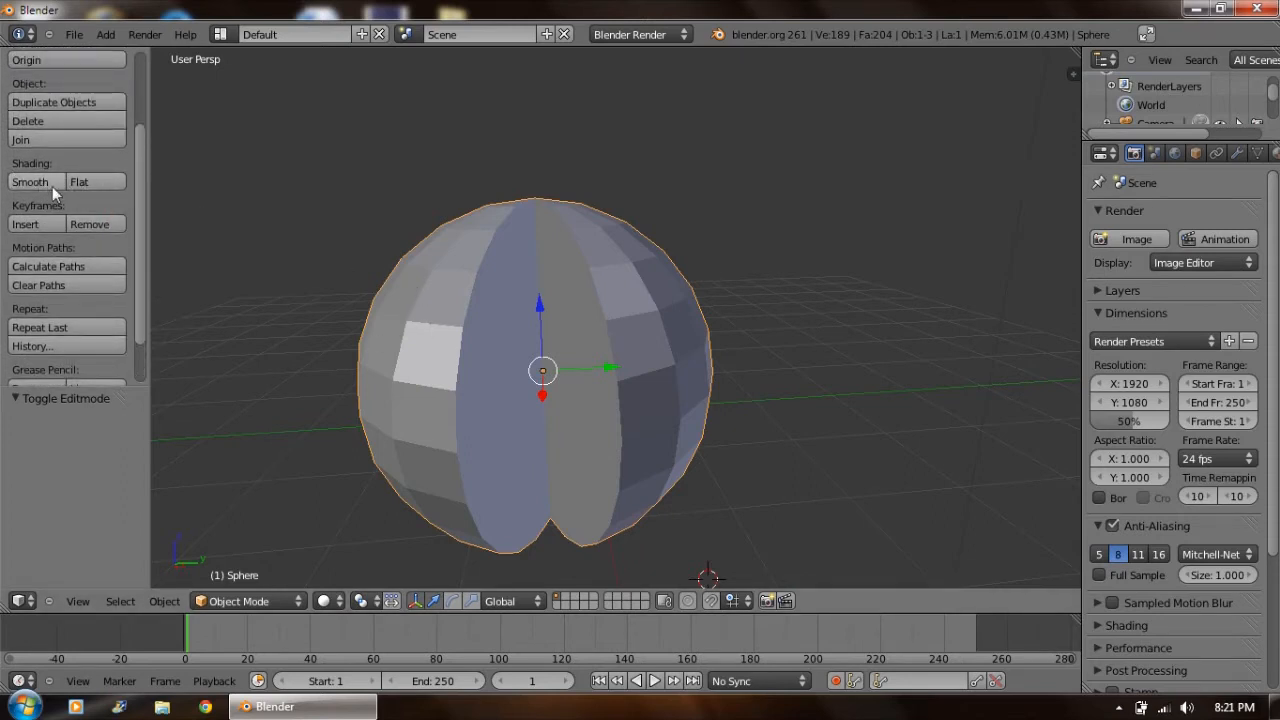
{"action": "left_click", "coordinate": [51, 186]}
{"action": "mouse_move", "coordinate": [193, 246]}
{"action": "middle_mouse_down"}
{"action": "mouse_move", "coordinate": [251, 266]}
{"action": "mouse_move", "coordinate": [255, 287]}
{"action": "mouse_move", "coordinate": [201, 278]}
{"action": "mouse_move", "coordinate": [169, 227]}
{"action": "mouse_move", "coordinate": [240, 191]}
{"action": "mouse_move", "coordinate": [265, 203]}
{"action": "mouse_move", "coordinate": [286, 250]}
{"action": "mouse_move", "coordinate": [323, 283]}
{"action": "mouse_move", "coordinate": [374, 277]}
{"action": "mouse_move", "coordinate": [105, 205]}
{"action": "middle_mouse_up"}
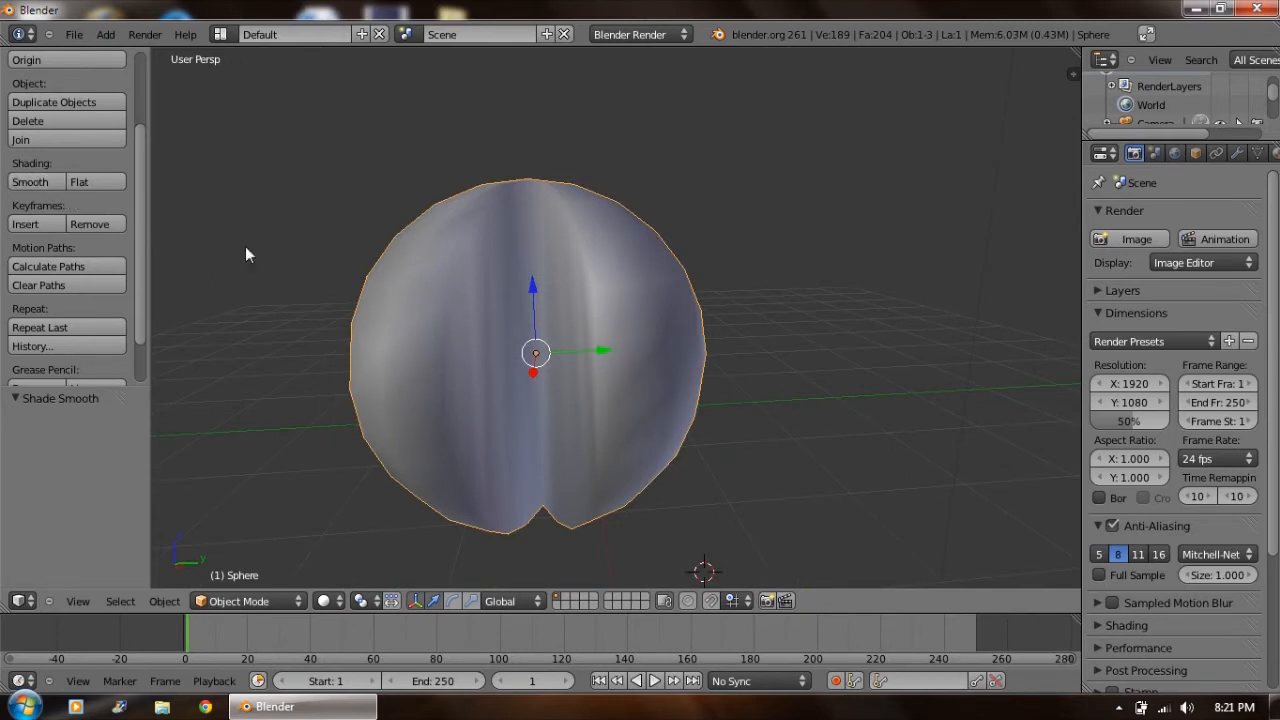
Set the sphere's shading to flat and return to Edit Mode.
{"action": "left_click", "coordinate": [80, 182]}
{"action": "left_click", "coordinate": [250, 601]}
{"action": "left_click", "coordinate": [243, 567]}
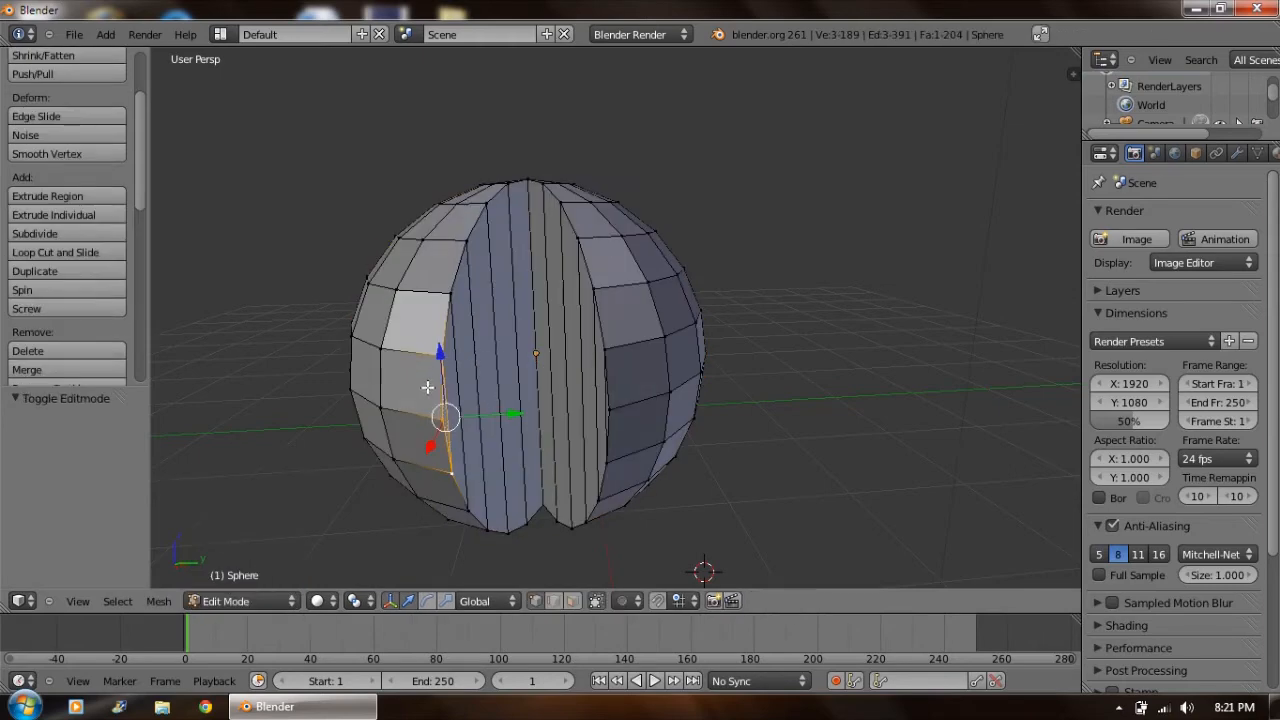
Select the whole sphere mesh, widen the properties editor and show the sphere's modifier settings.
{"action": "key", "text": "a"}
{"action": "key", "text": "a"}
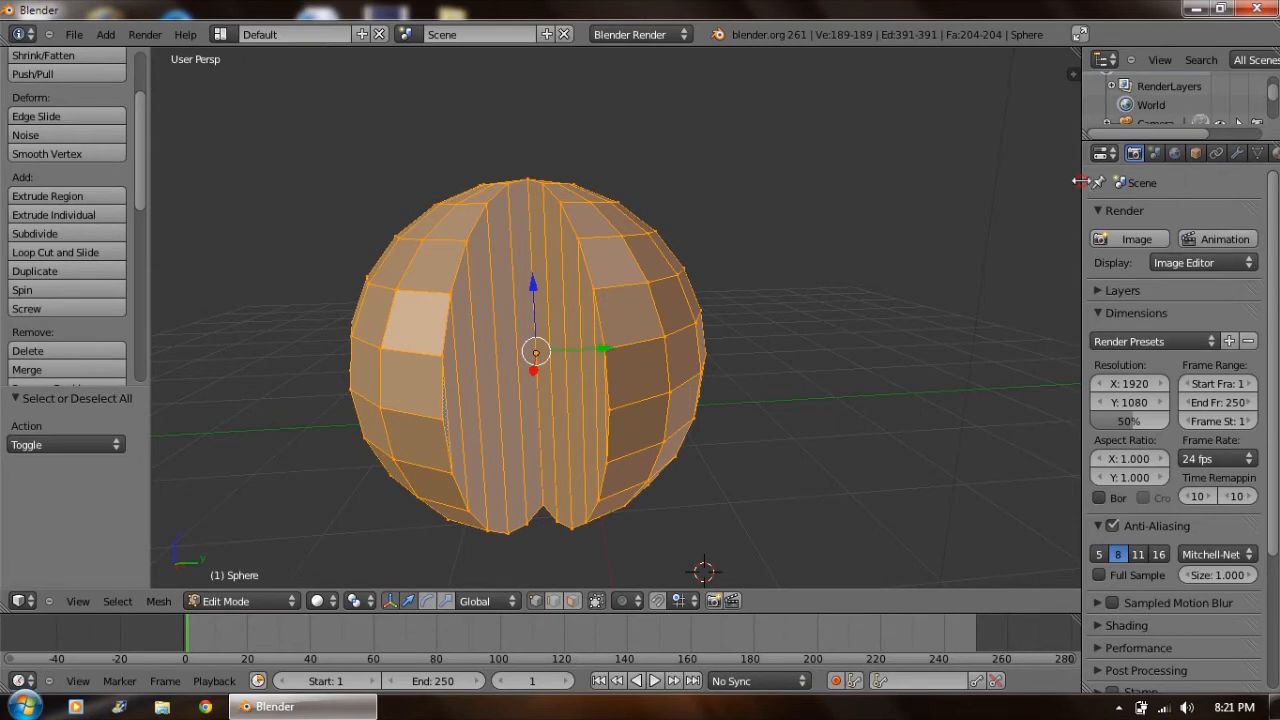
{"action": "left_click_drag", "start_coordinate": [1086, 186], "coordinate": [1038, 190]}
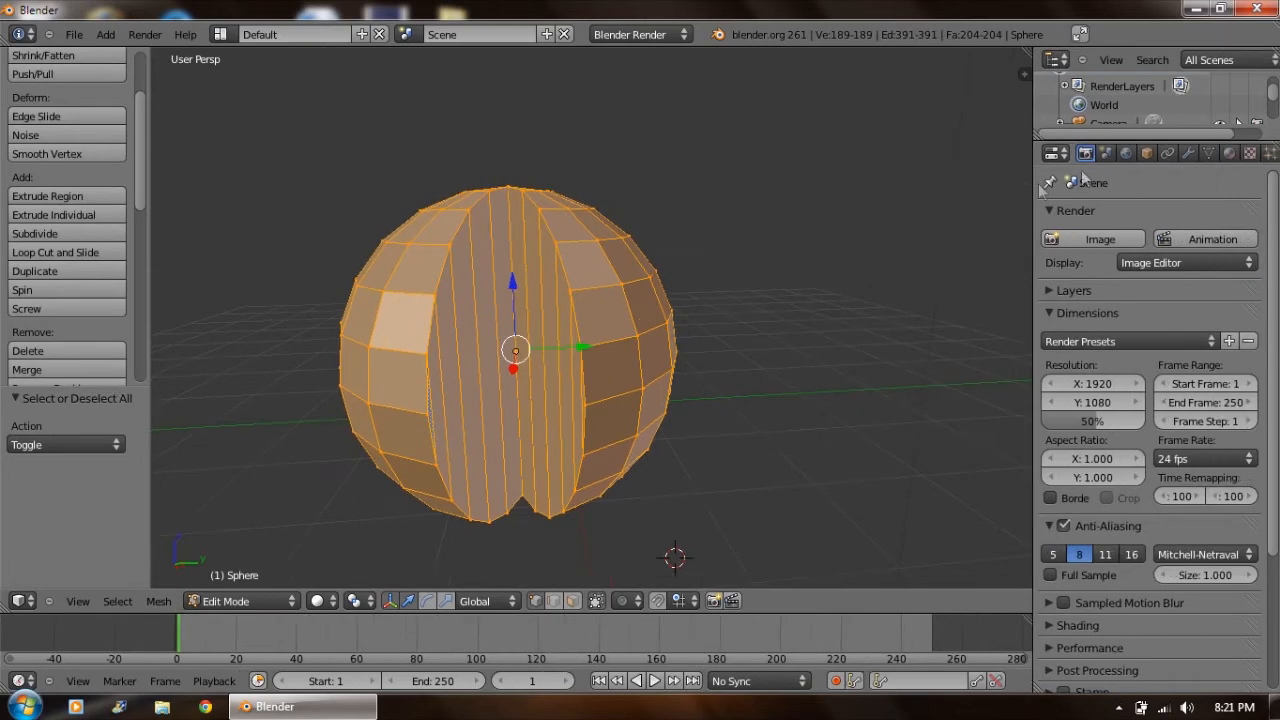
{"action": "left_click", "coordinate": [1188, 153]}
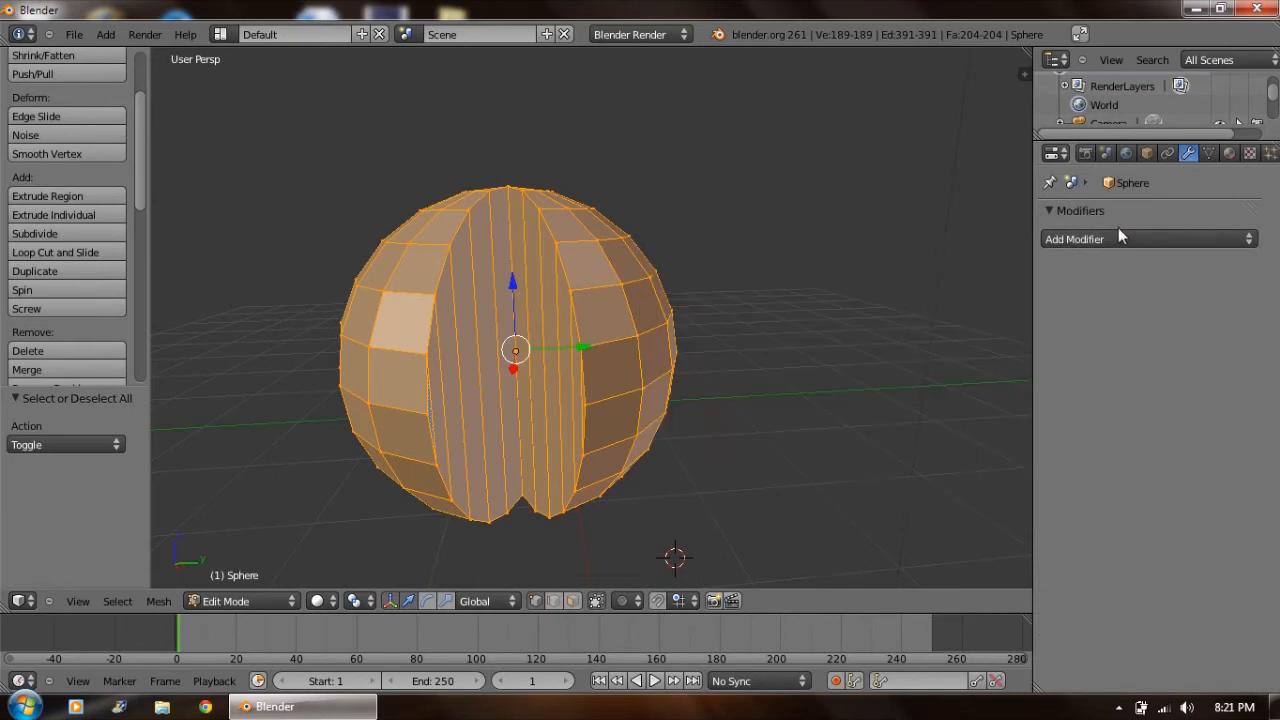
Try a Subdivision Surface modifier on the sphere, inspect the result and remove the modifier.
{"action": "left_click", "coordinate": [1117, 238]}
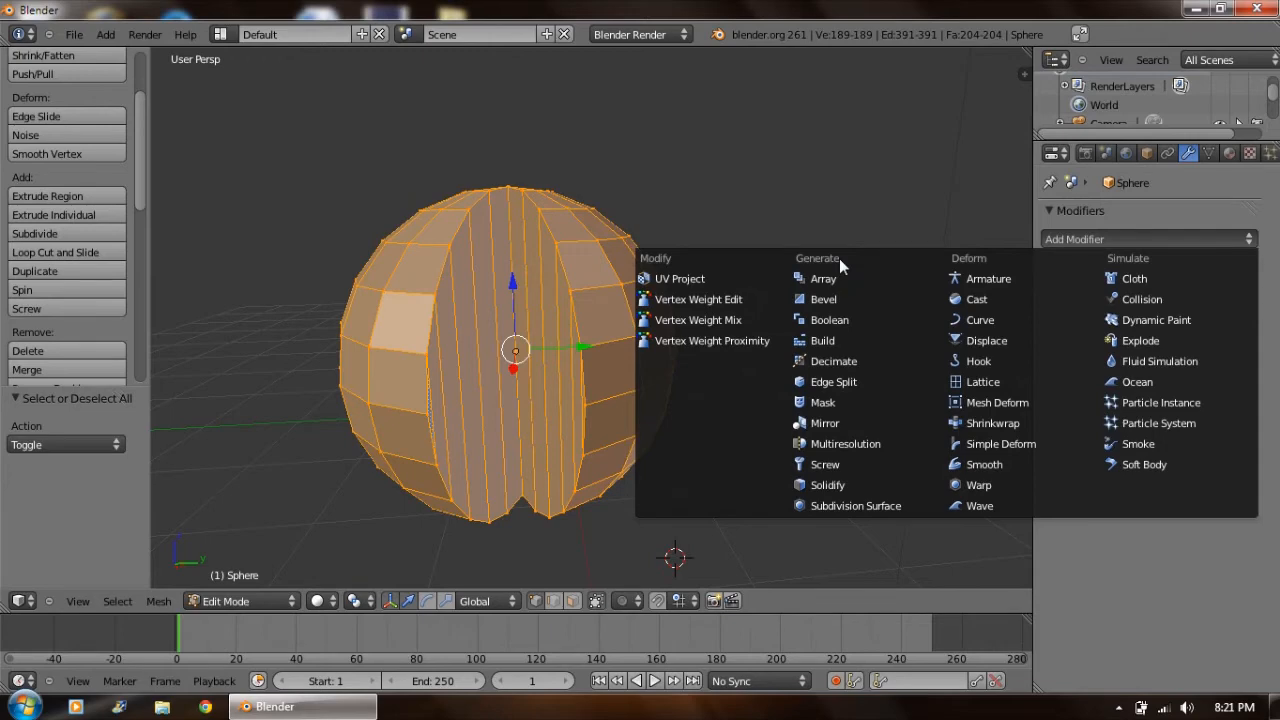
{"action": "left_click", "coordinate": [877, 507]}
{"action": "middle_click_drag", "start_coordinate": [771, 434], "coordinate": [814, 423]}
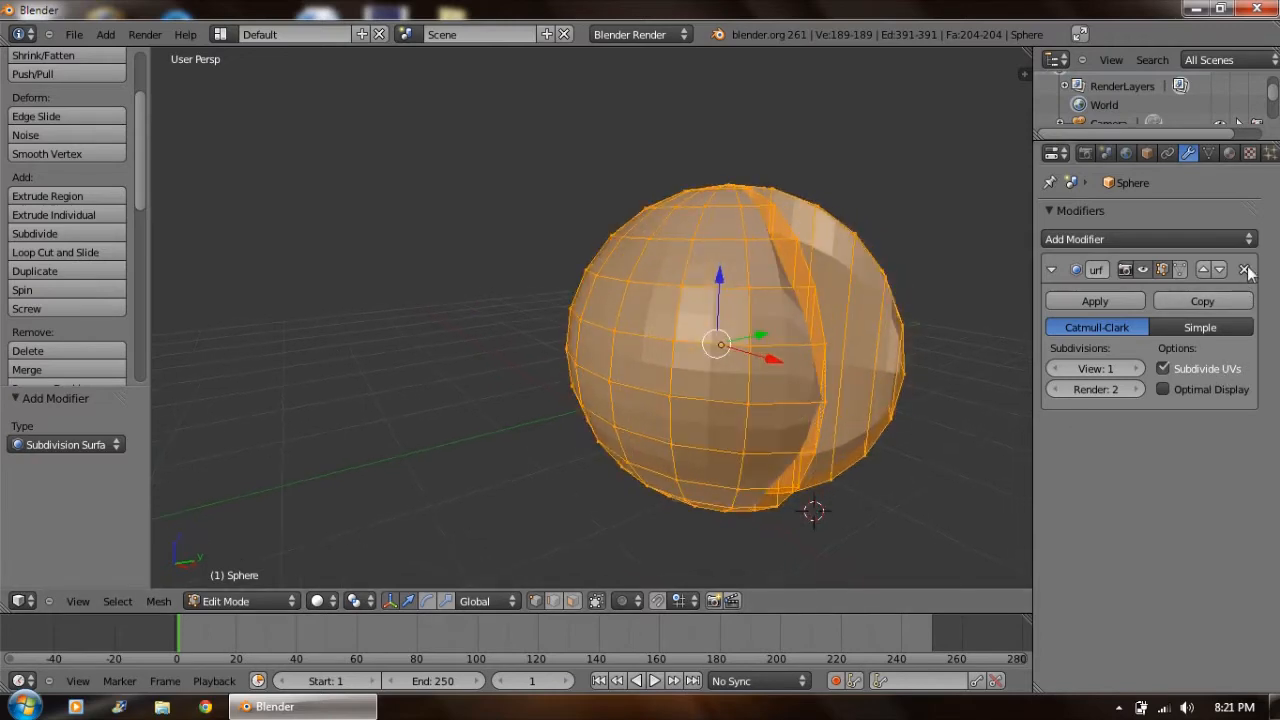
{"action": "left_click", "coordinate": [1244, 269]}
Add a Multiresolution modifier to the sphere and orbit around the notch to inspect it.
{"action": "left_click", "coordinate": [1220, 239]}
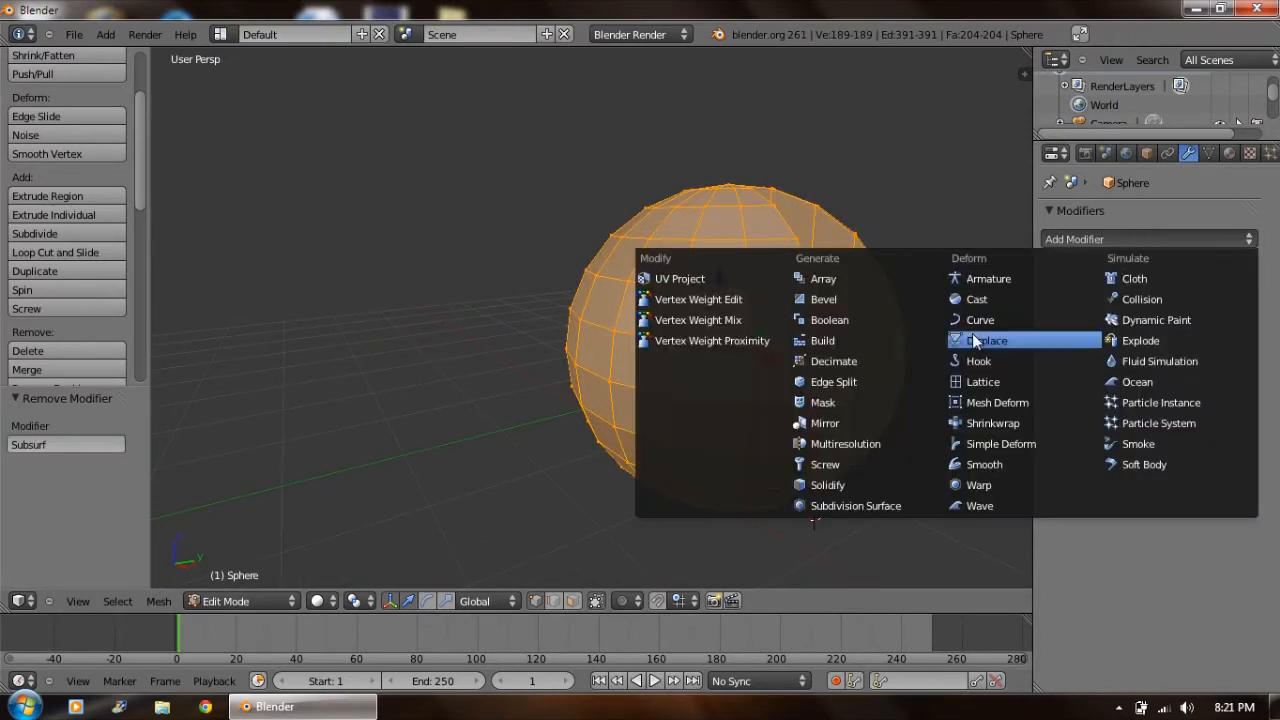
{"action": "left_click", "coordinate": [908, 443]}
{"action": "key", "text": "KP_6"}
{"action": "key", "text": "KP_6"}
{"action": "key", "text": "KP_6"}
{"action": "key", "text": "KP_6"}
{"action": "key", "text": "KP_6"}
{"action": "key", "text": "KP_6"}
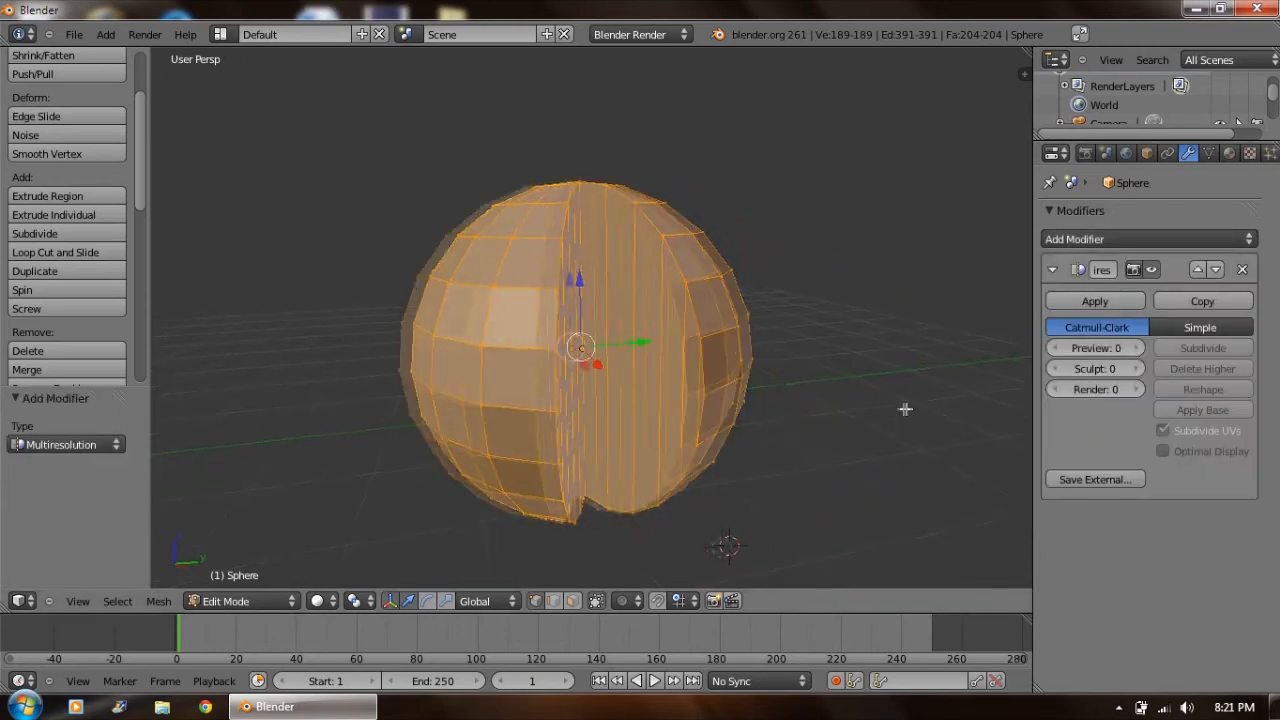
{"action": "key", "text": "KP_6"}
{"action": "key", "text": "KP_6"}
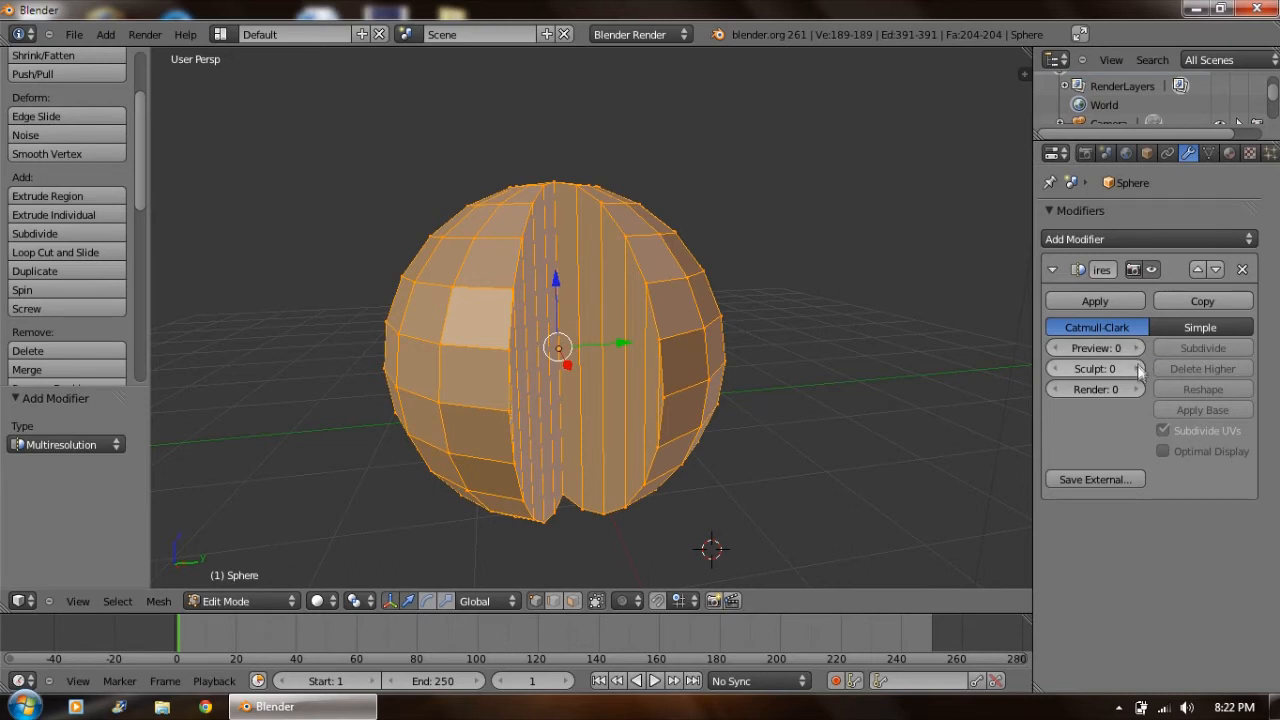
Apply smooth shading to the selected faces of the sphere mesh.
{"action": "scroll", "coordinate": [101, 283], "scroll_direction": "down", "scroll_amount": 3}
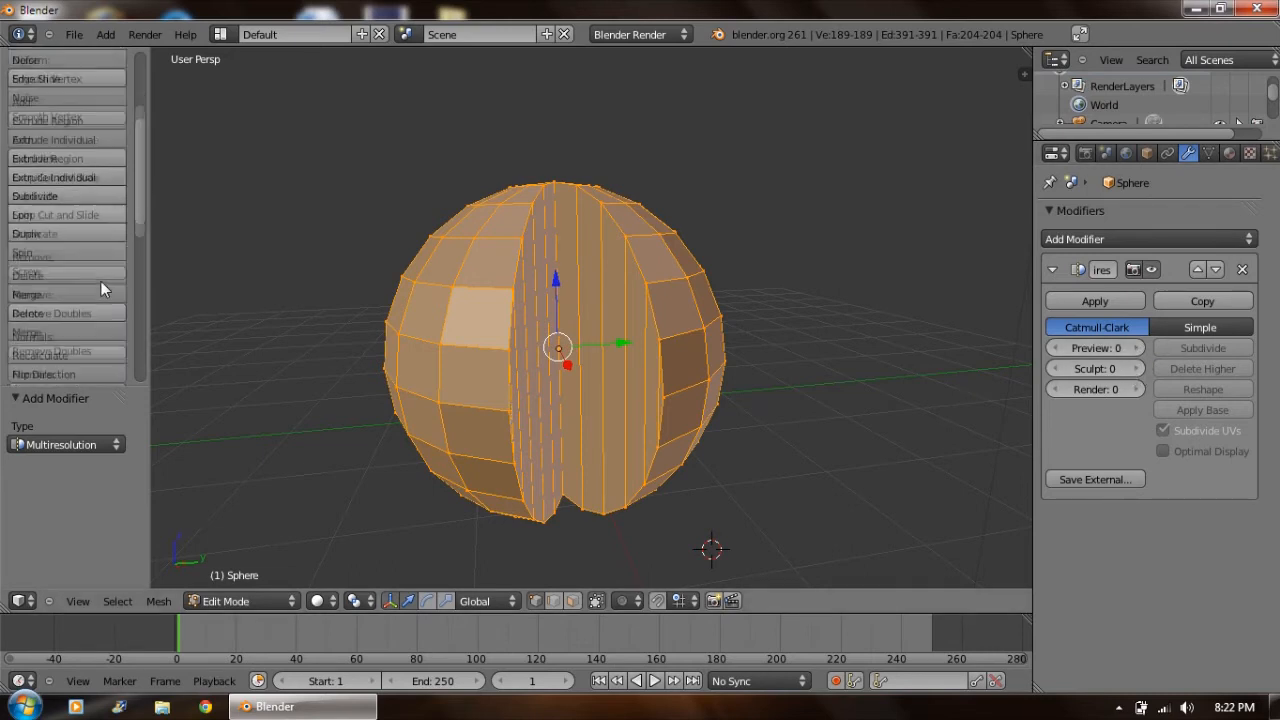
{"action": "scroll", "coordinate": [100, 281], "scroll_direction": "down", "scroll_amount": 3}
{"action": "left_click", "coordinate": [37, 345]}
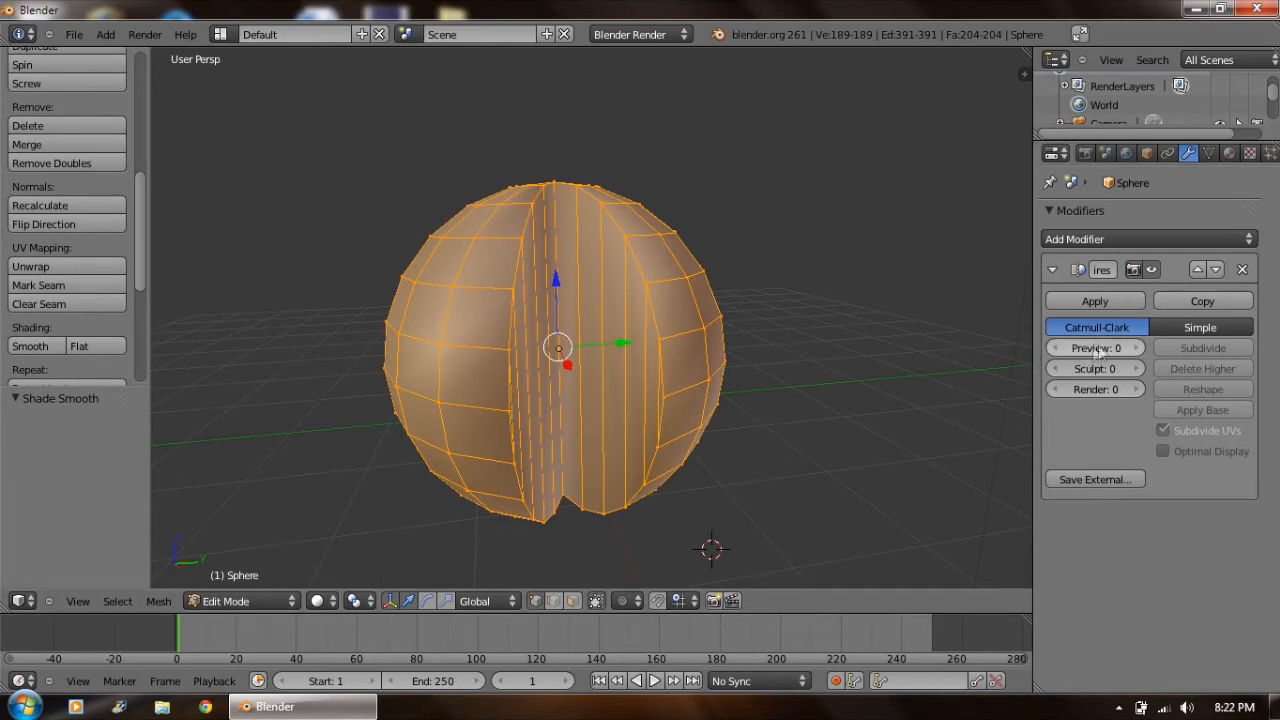
Try the Multiresolution modifier's Subdivide, Simple and Catmull-Clark options and remove the modifier from the sphere.
{"action": "left_click", "coordinate": [1183, 347]}
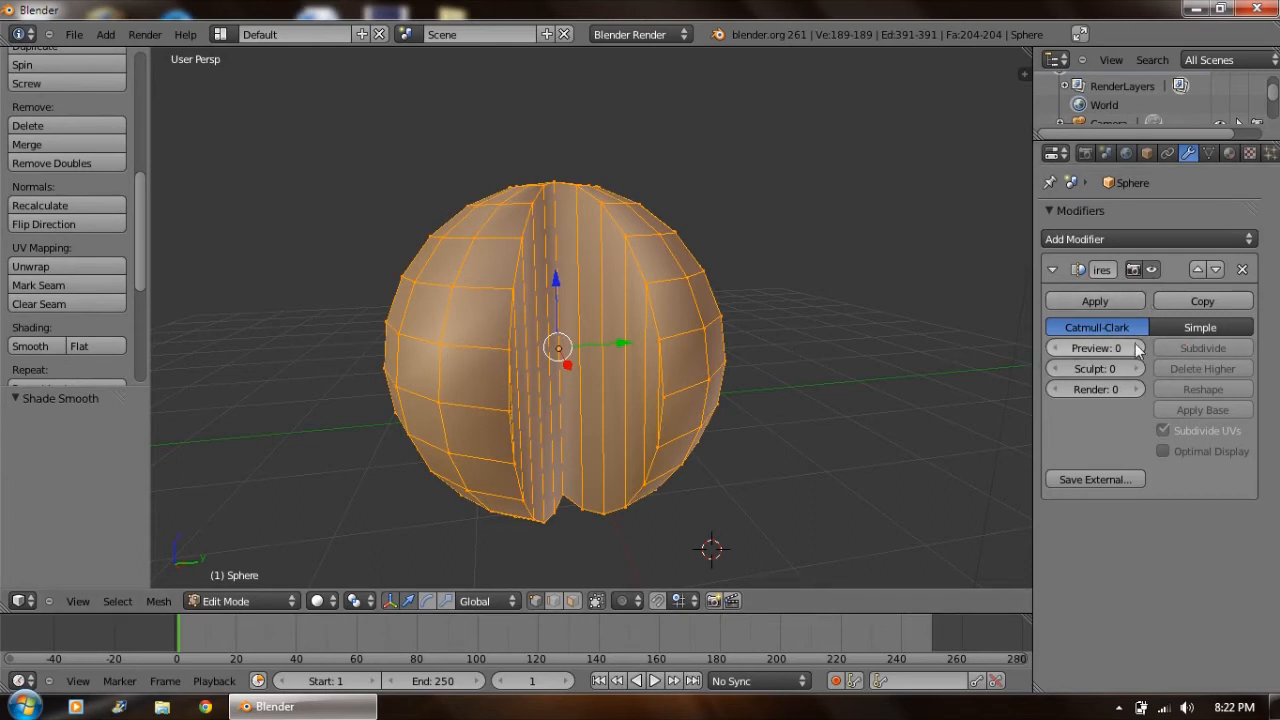
{"action": "left_click", "coordinate": [1195, 327]}
{"action": "left_click", "coordinate": [1125, 328]}
{"action": "left_click", "coordinate": [1137, 389]}
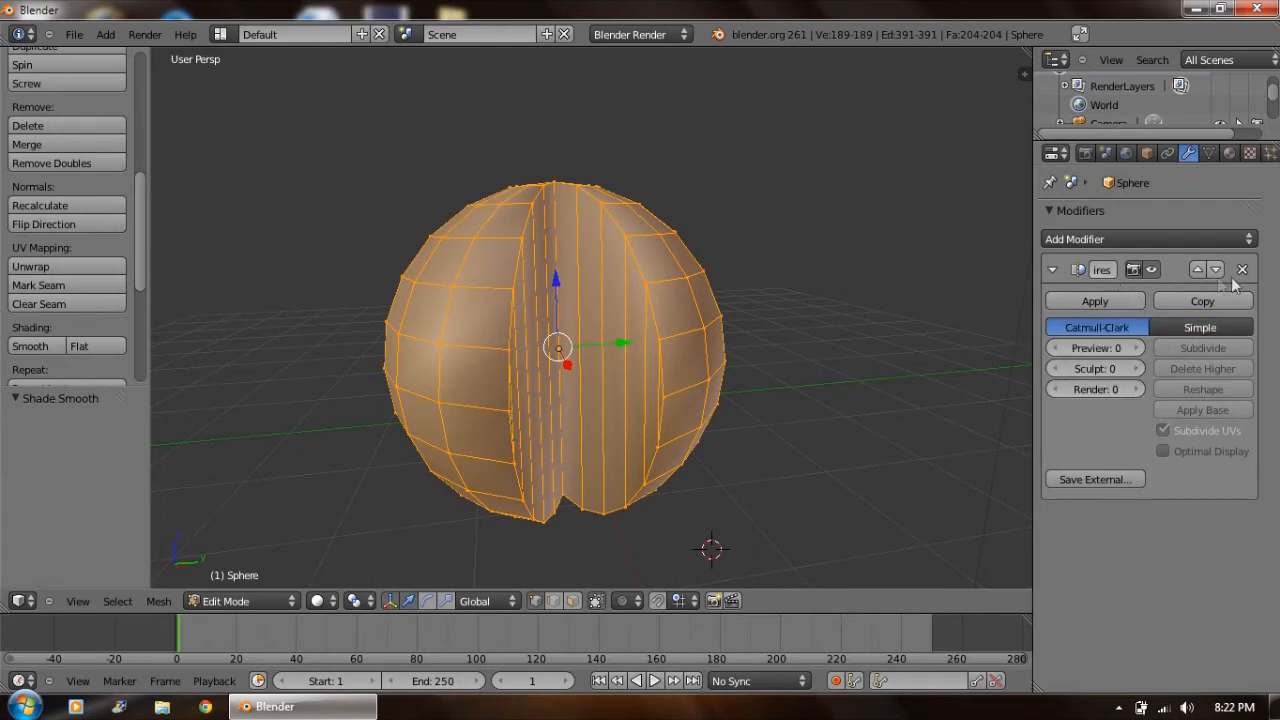
{"action": "left_click", "coordinate": [1242, 270]}
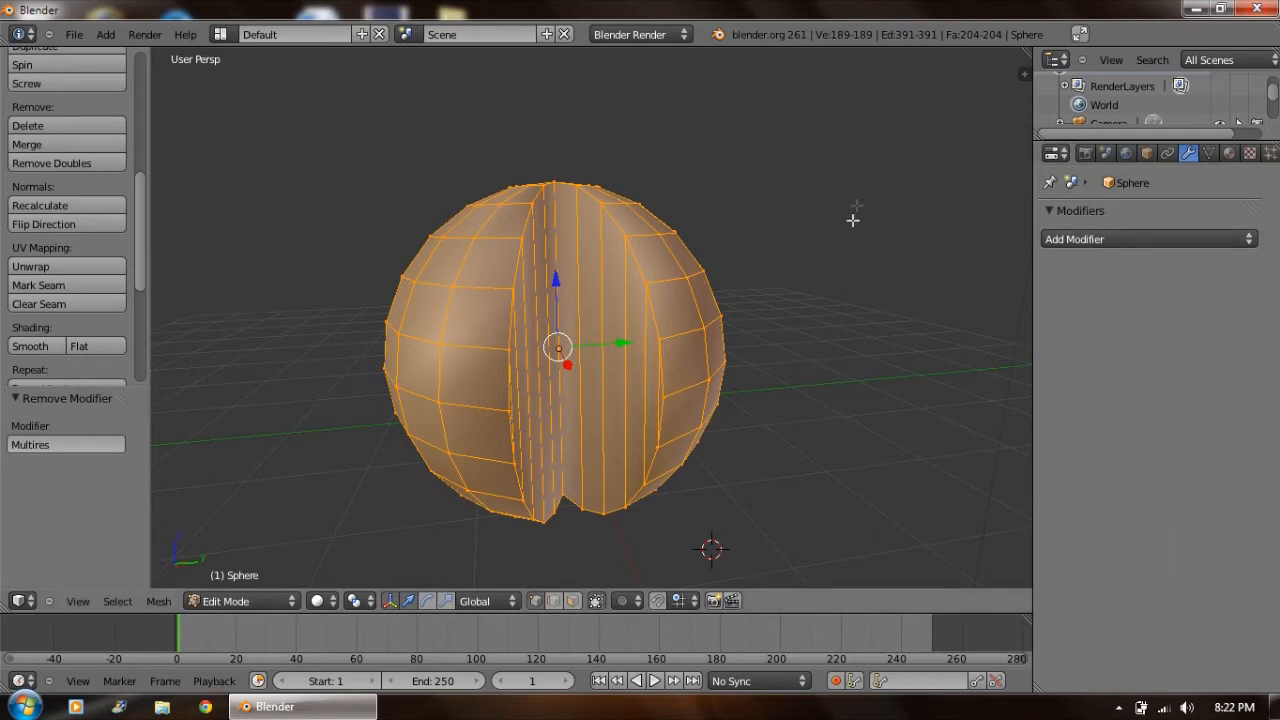
{"action": "middle_click_drag", "start_coordinate": [381, 208], "coordinate": [447, 229]}
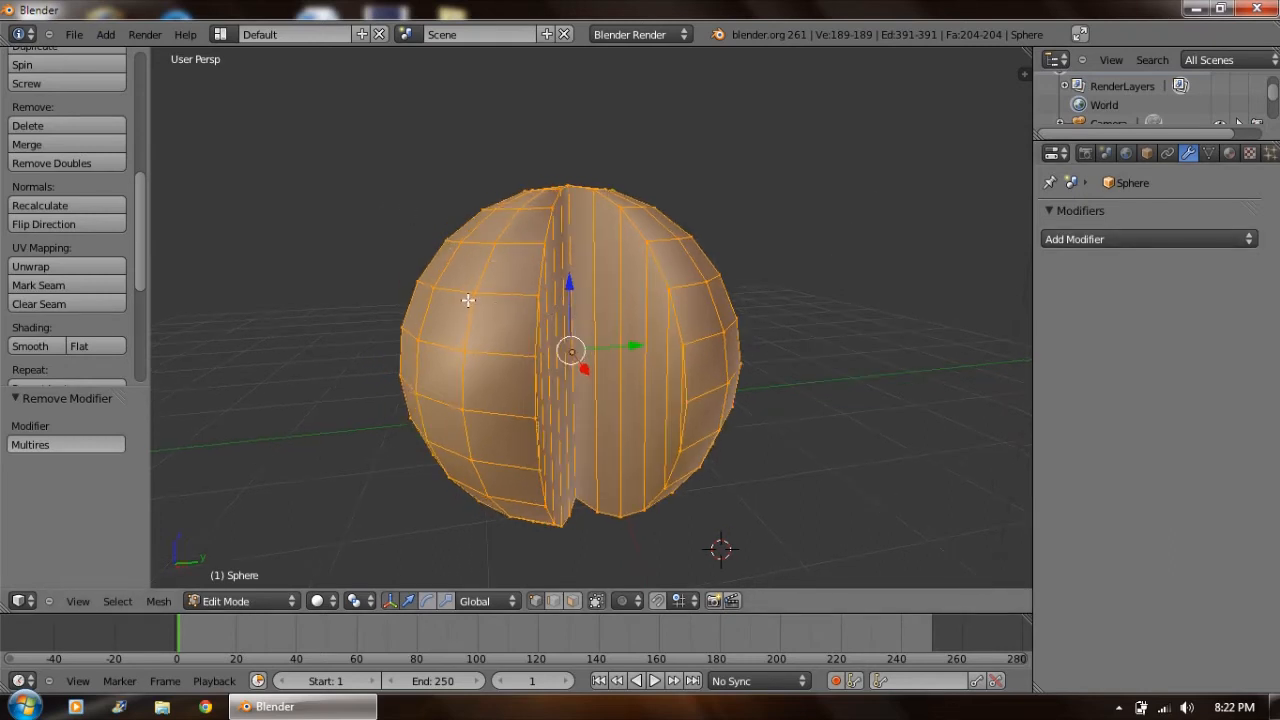
{"action": "key", "text": "w"}
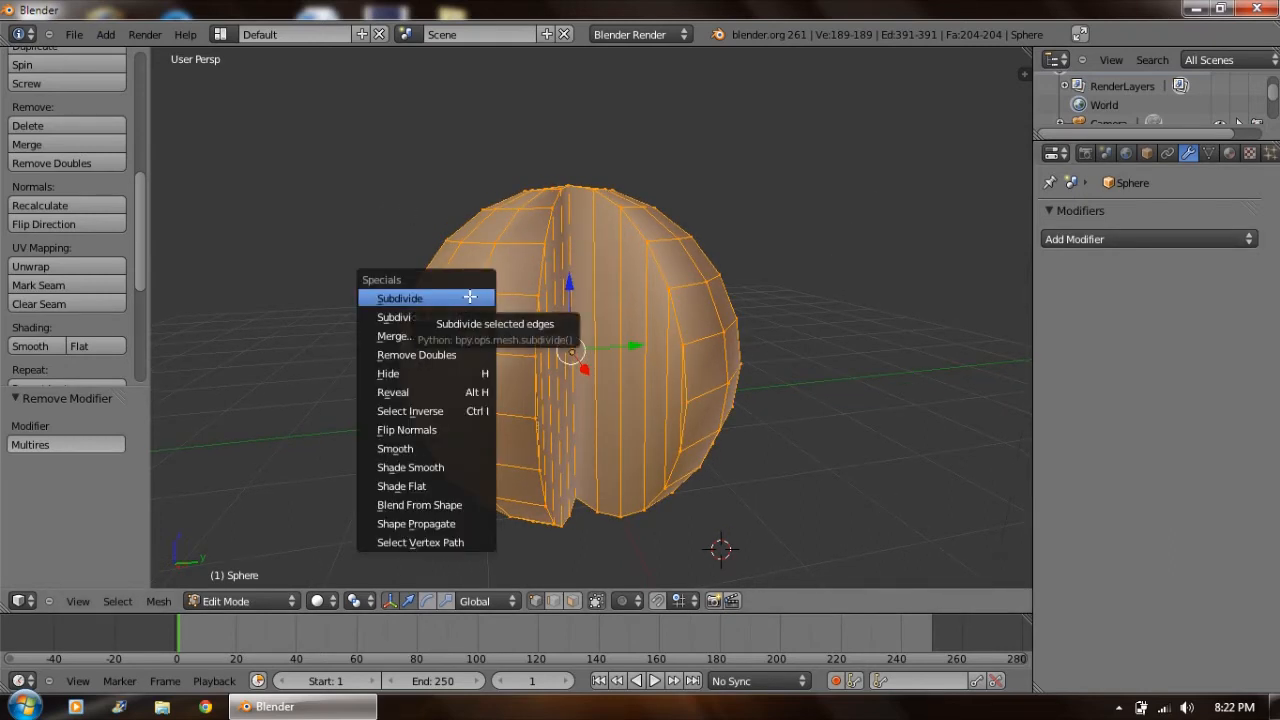
{"action": "key", "text": "Escape"}
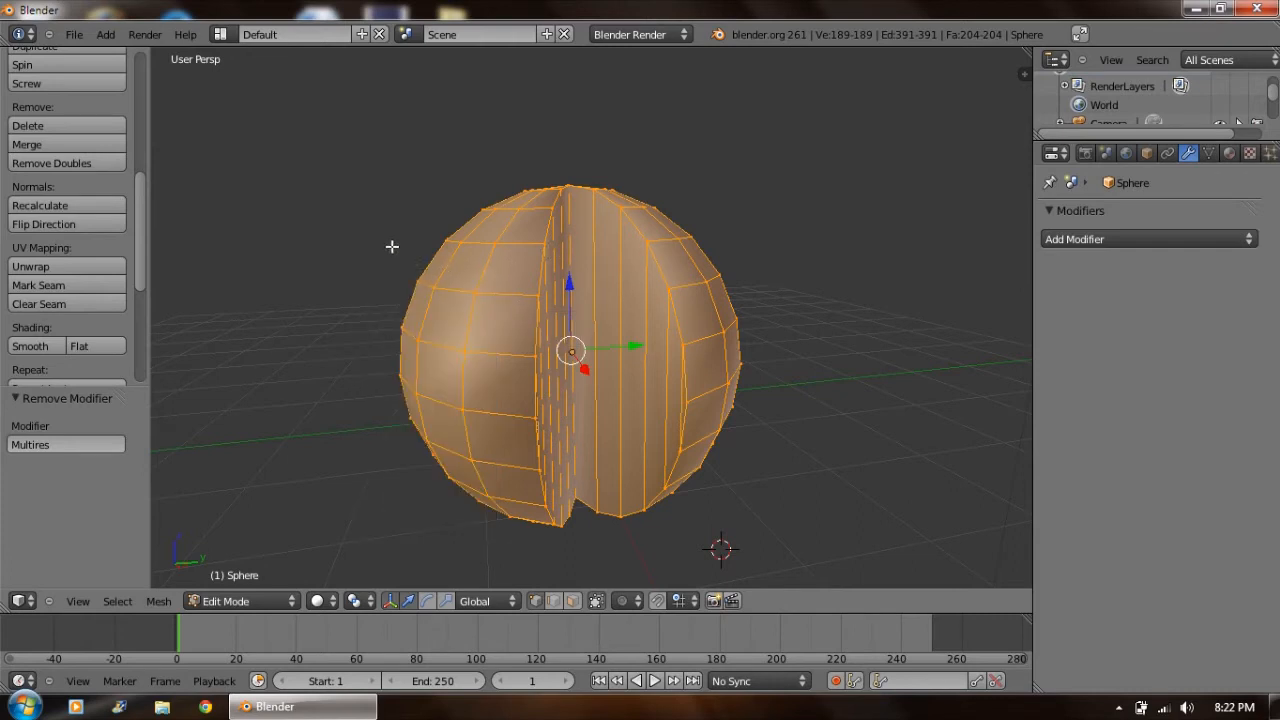
{"action": "key", "text": "a"}
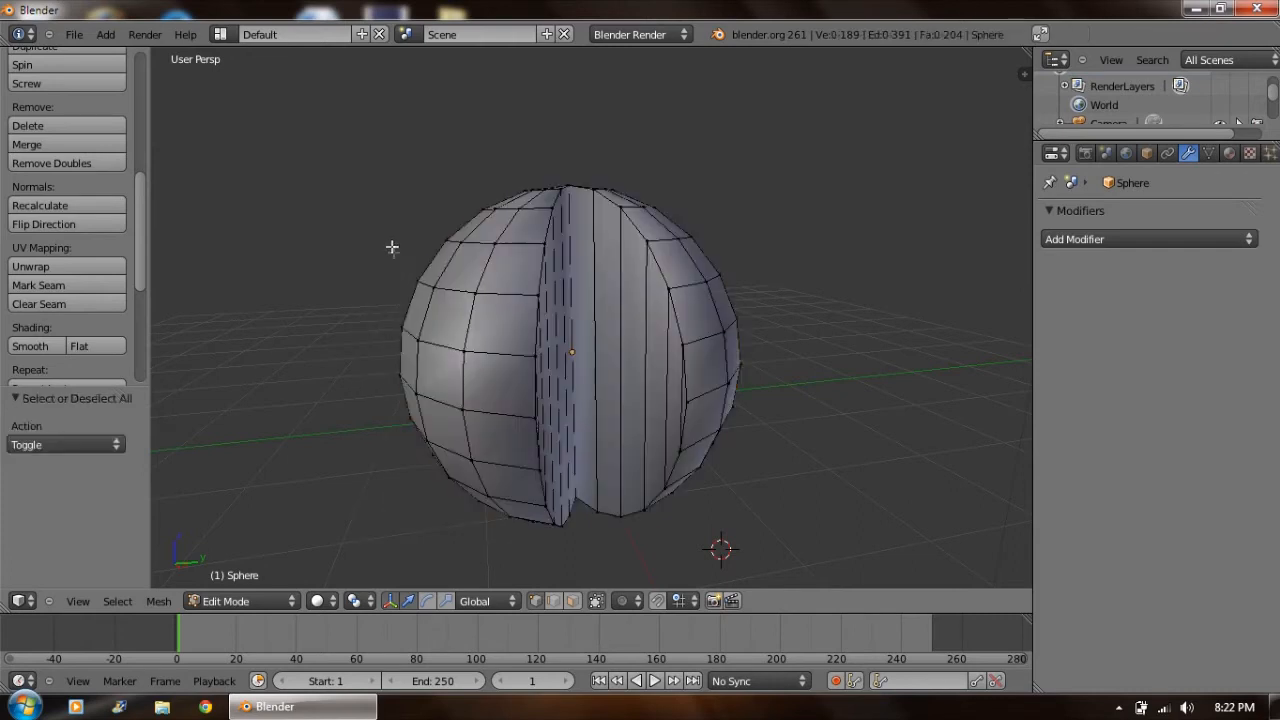
{"action": "left_click", "coordinate": [218, 601]}
{"action": "left_click", "coordinate": [230, 563]}
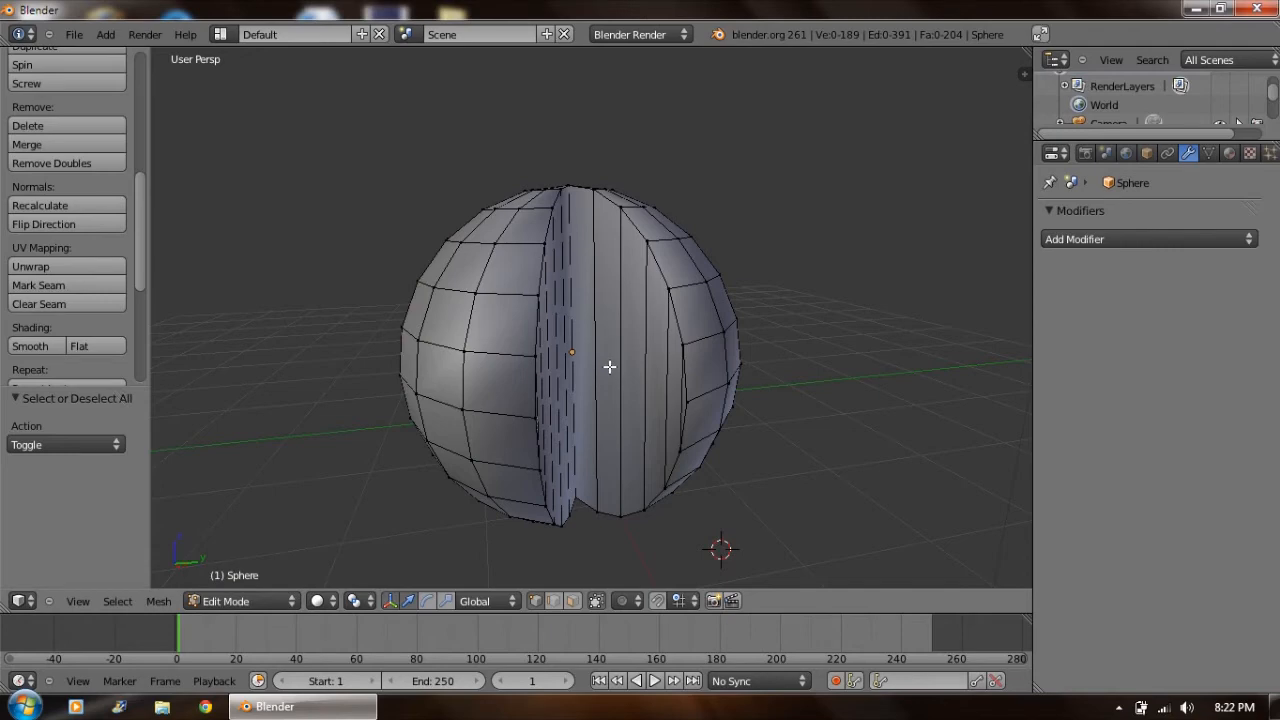
{"action": "key", "text": "a"}
Try Subdivide Smooth on the whole sphere mesh, inspect its surface and undo the subdivision.
{"action": "mouse_move", "coordinate": [635, 362]}
{"action": "middle_mouse_down"}
{"action": "mouse_move", "coordinate": [603, 417]}
{"action": "mouse_move", "coordinate": [690, 351]}
{"action": "mouse_move", "coordinate": [646, 363]}
{"action": "mouse_move", "coordinate": [649, 381]}
{"action": "middle_mouse_up"}
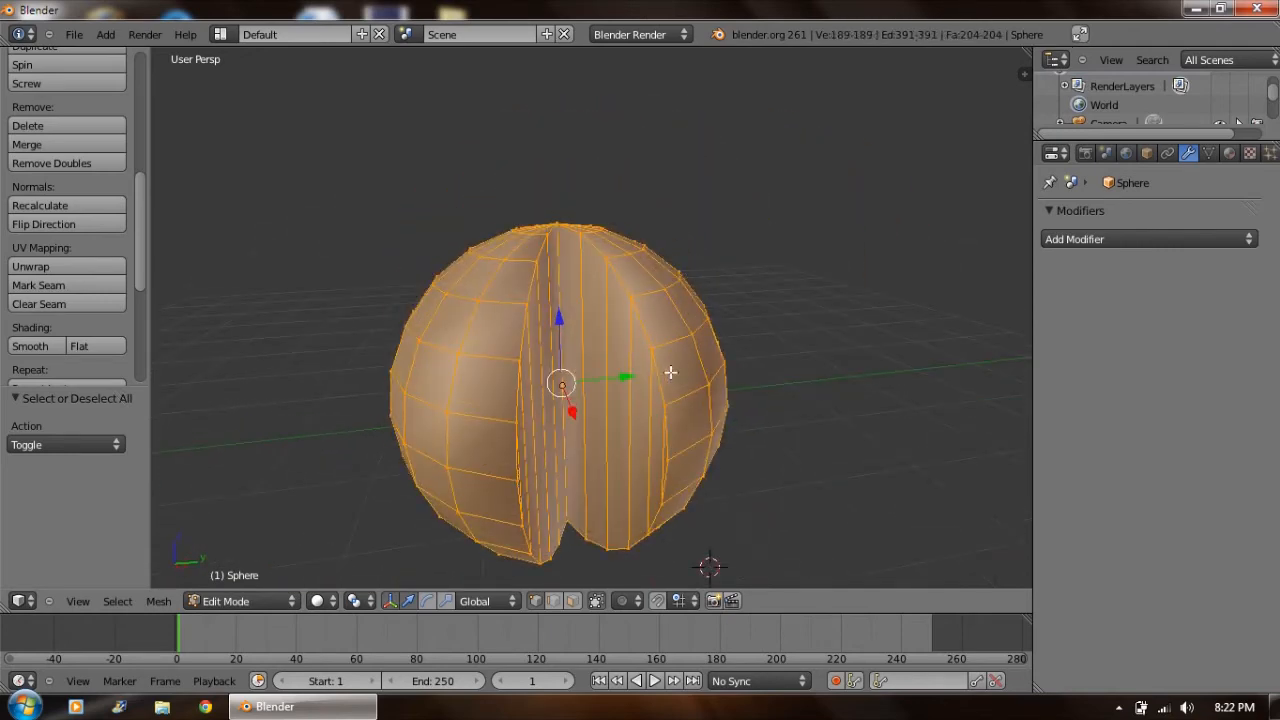
{"action": "key", "text": "w"}
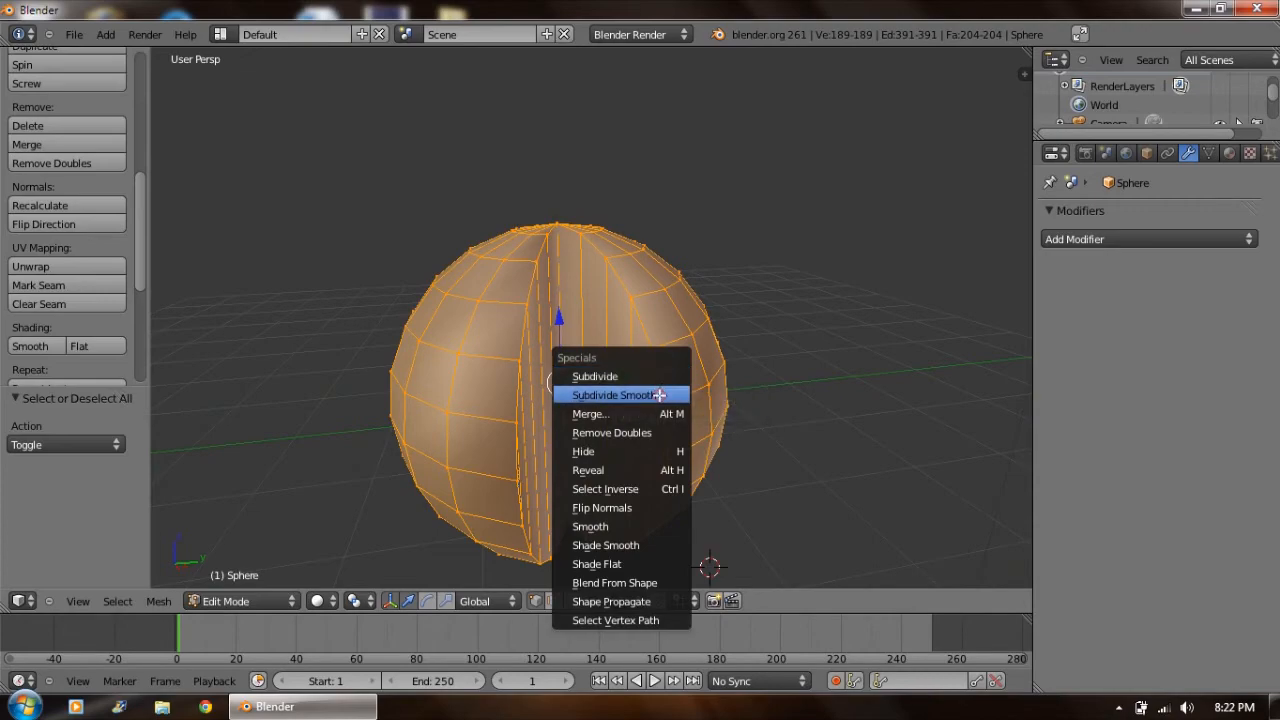
{"action": "left_click", "coordinate": [659, 395]}
{"action": "mouse_move", "coordinate": [708, 411]}
{"action": "middle_mouse_down"}
{"action": "mouse_move", "coordinate": [680, 394]}
{"action": "mouse_move", "coordinate": [686, 340]}
{"action": "mouse_move", "coordinate": [718, 420]}
{"action": "middle_mouse_up"}
{"action": "key", "text": "ctrl+z"}
Subdivide the whole sphere mesh twice with one cut each and inspect the denser mesh.
{"action": "key", "text": "w"}
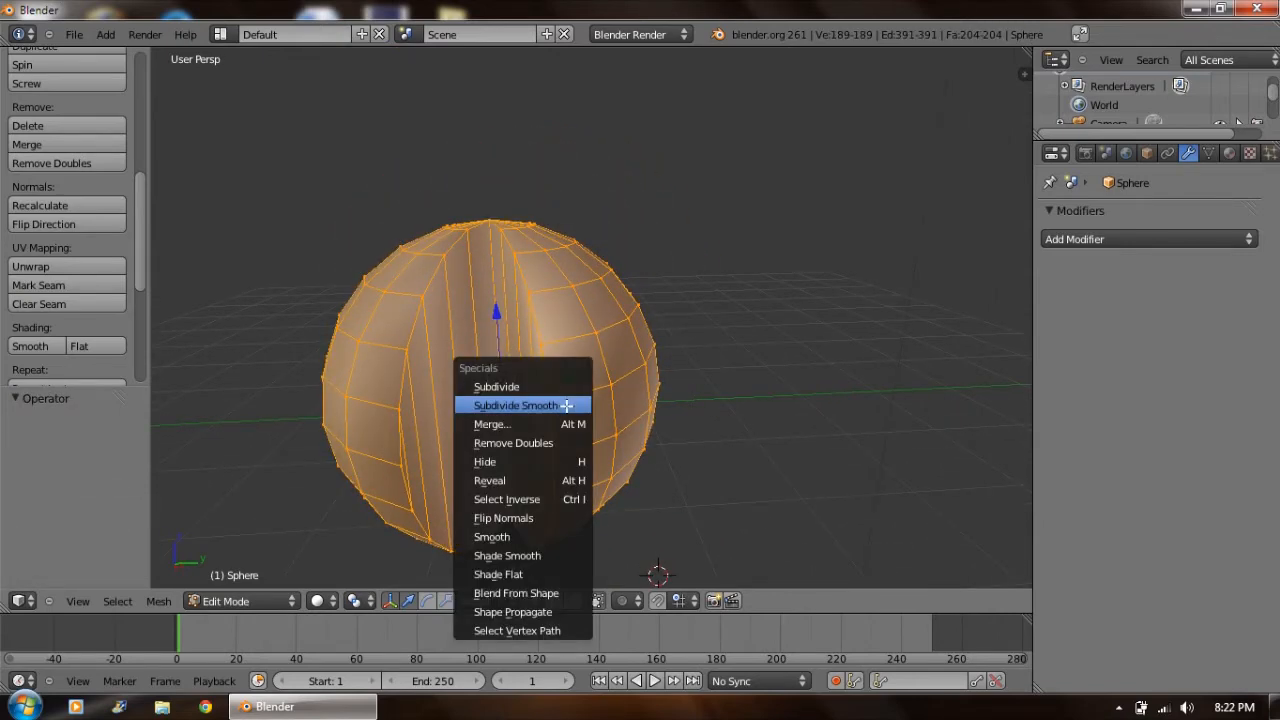
{"action": "left_click", "coordinate": [560, 386]}
{"action": "key", "text": "w"}
{"action": "left_click", "coordinate": [540, 386]}
{"action": "middle_click_drag", "start_coordinate": [540, 392], "coordinate": [525, 386]}
{"action": "middle_click_drag", "start_coordinate": [478, 402], "coordinate": [474, 380]}
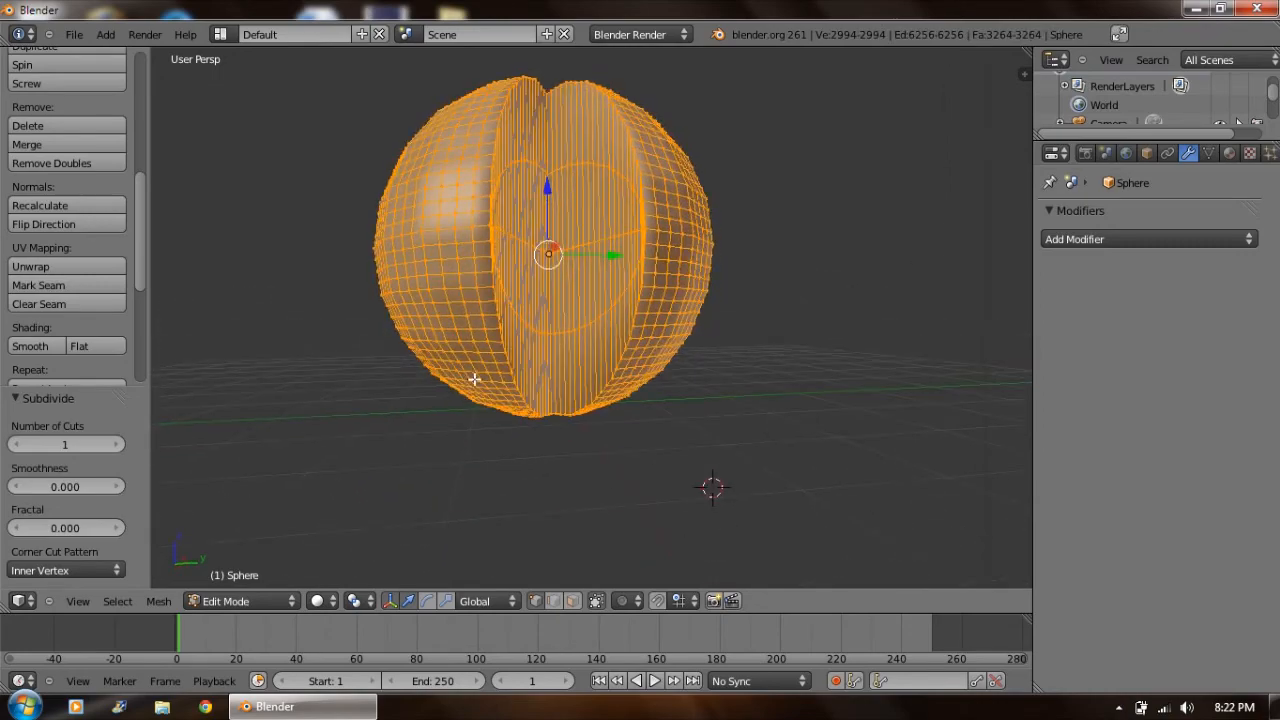
{"action": "scroll", "coordinate": [543, 368], "scroll_direction": "down", "scroll_amount": 2}
{"action": "scroll", "coordinate": [627, 357], "scroll_direction": "up", "scroll_amount": 2}
{"action": "middle_click_drag", "start_coordinate": [628, 360], "coordinate": [621, 380]}
Switch to Object Mode, apply smooth shading to the sphere and inspect its surface.
{"action": "left_click", "coordinate": [240, 601]}
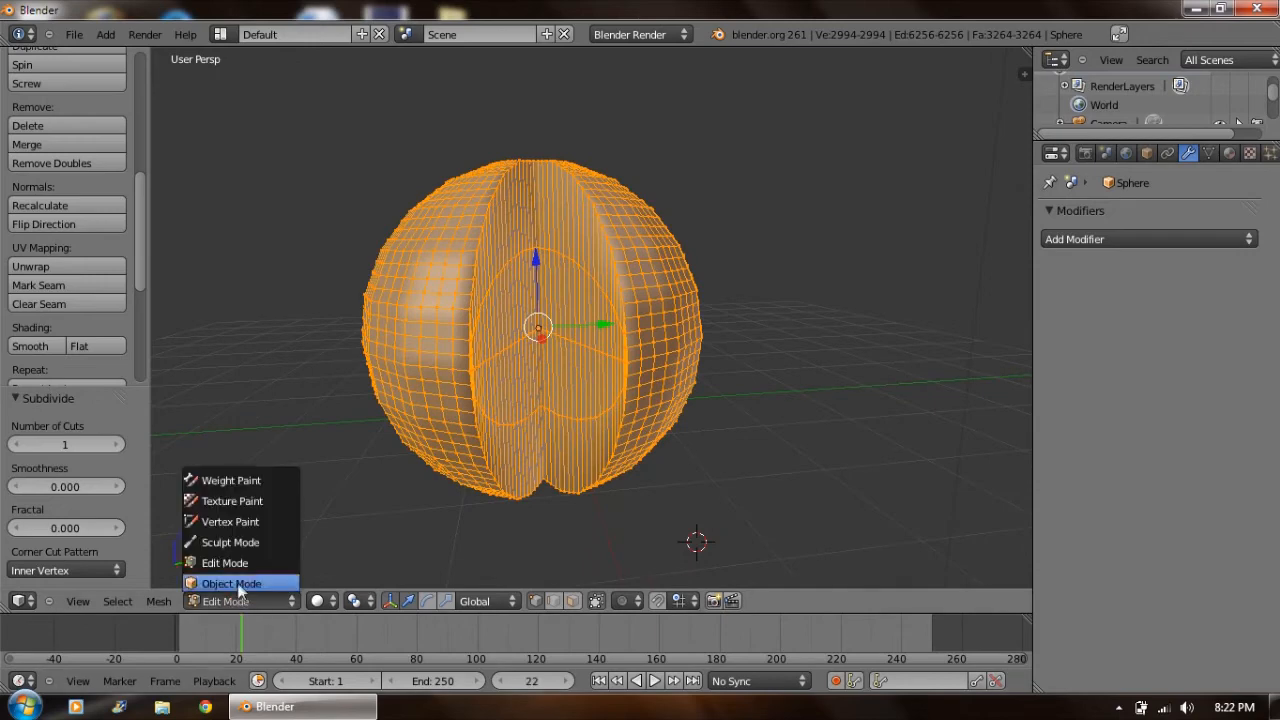
{"action": "left_click", "coordinate": [229, 583]}
{"action": "mouse_move", "coordinate": [386, 449]}
{"action": "middle_mouse_down"}
{"action": "mouse_move", "coordinate": [423, 463]}
{"action": "mouse_move", "coordinate": [405, 445]}
{"action": "middle_mouse_up"}
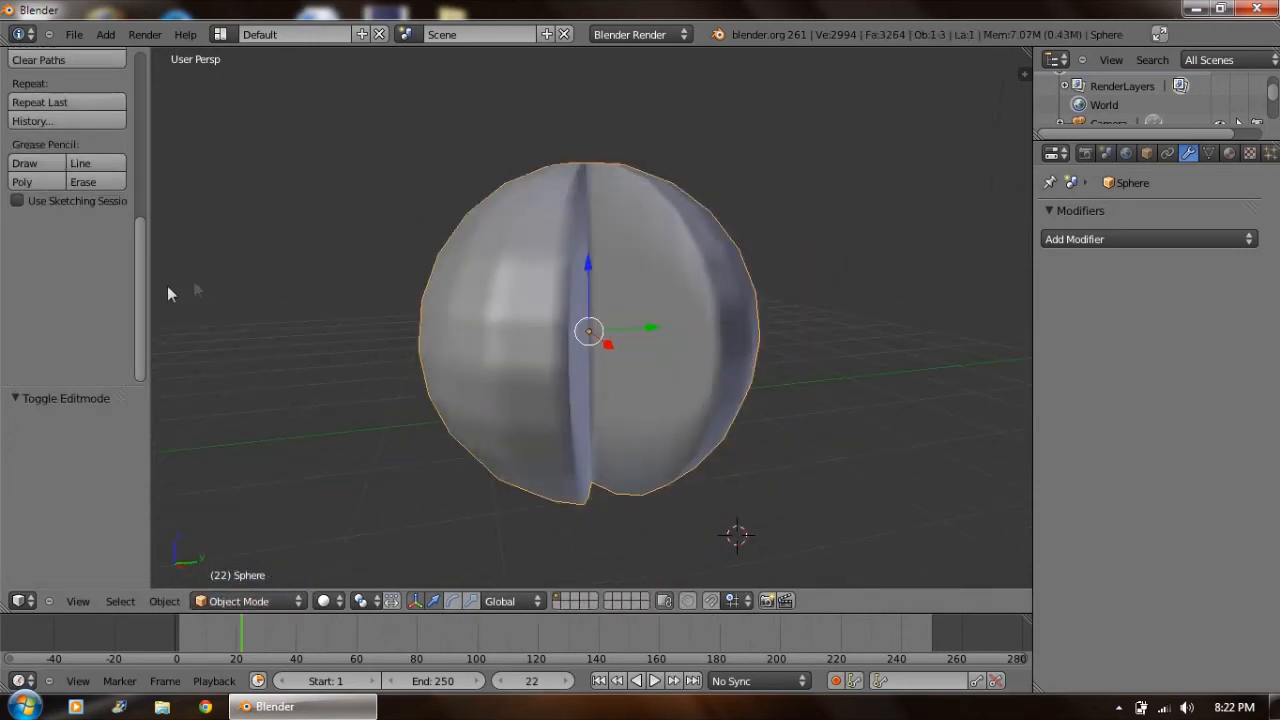
{"action": "left_click_drag", "start_coordinate": [137, 289], "coordinate": [141, 205]}
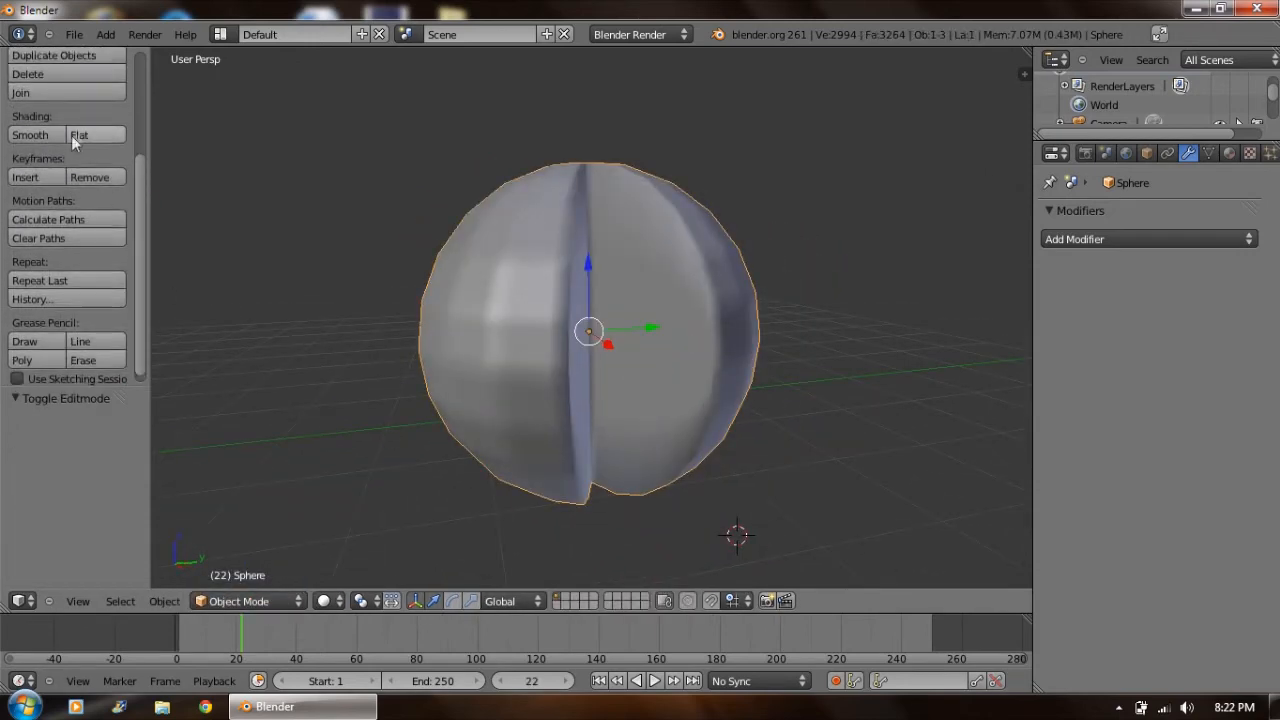
{"action": "mouse_move", "coordinate": [558, 376]}
{"action": "middle_mouse_down"}
{"action": "mouse_move", "coordinate": [486, 308]}
{"action": "mouse_move", "coordinate": [556, 450]}
{"action": "mouse_move", "coordinate": [630, 455]}
{"action": "mouse_move", "coordinate": [692, 437]}
{"action": "mouse_move", "coordinate": [596, 420]}
{"action": "mouse_move", "coordinate": [565, 400]}
{"action": "middle_mouse_up"}
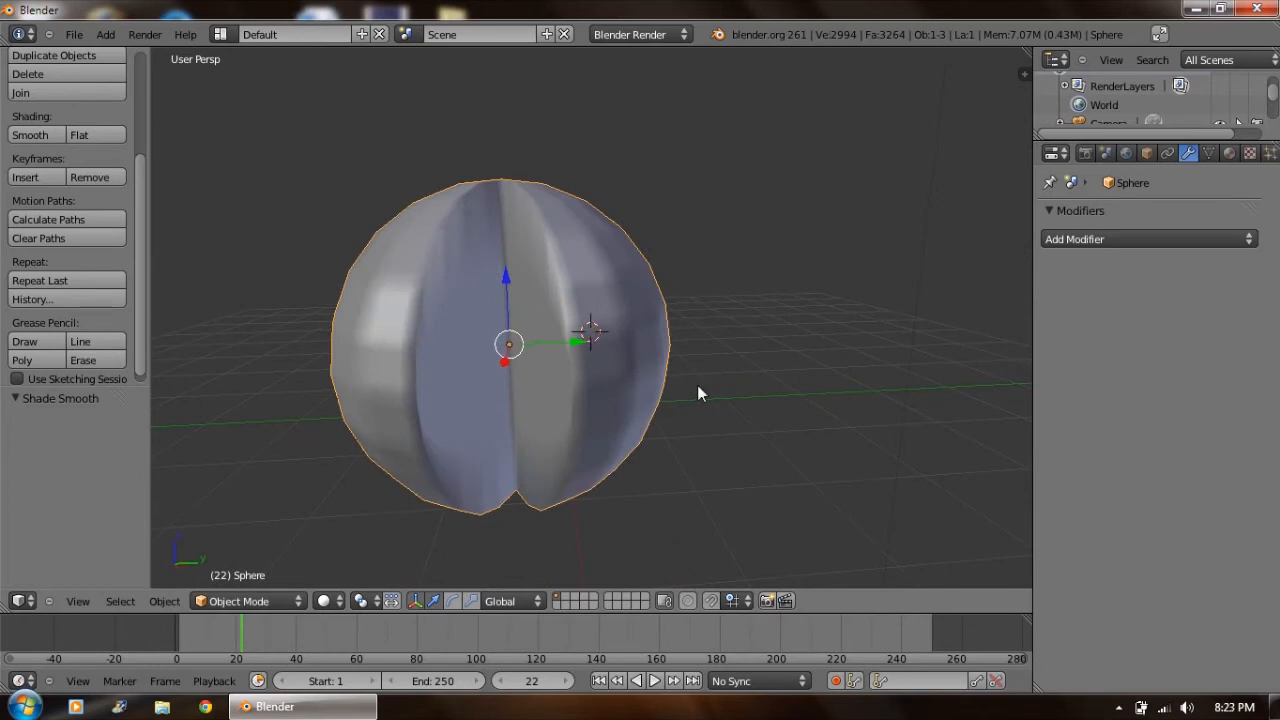
Select all objects in the scene and add a Subdivision Surface modifier to the sphere.
{"action": "key", "text": "a"}
{"action": "key", "text": "a"}
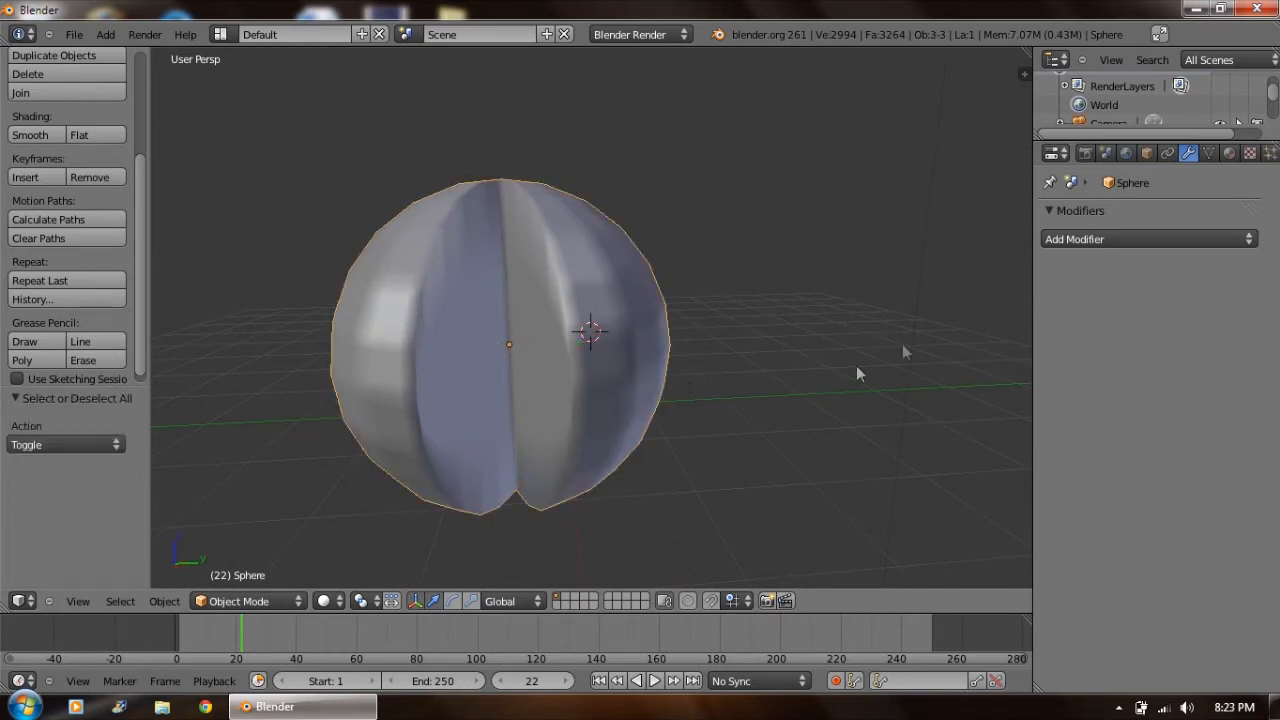
{"action": "left_click", "coordinate": [1078, 237]}
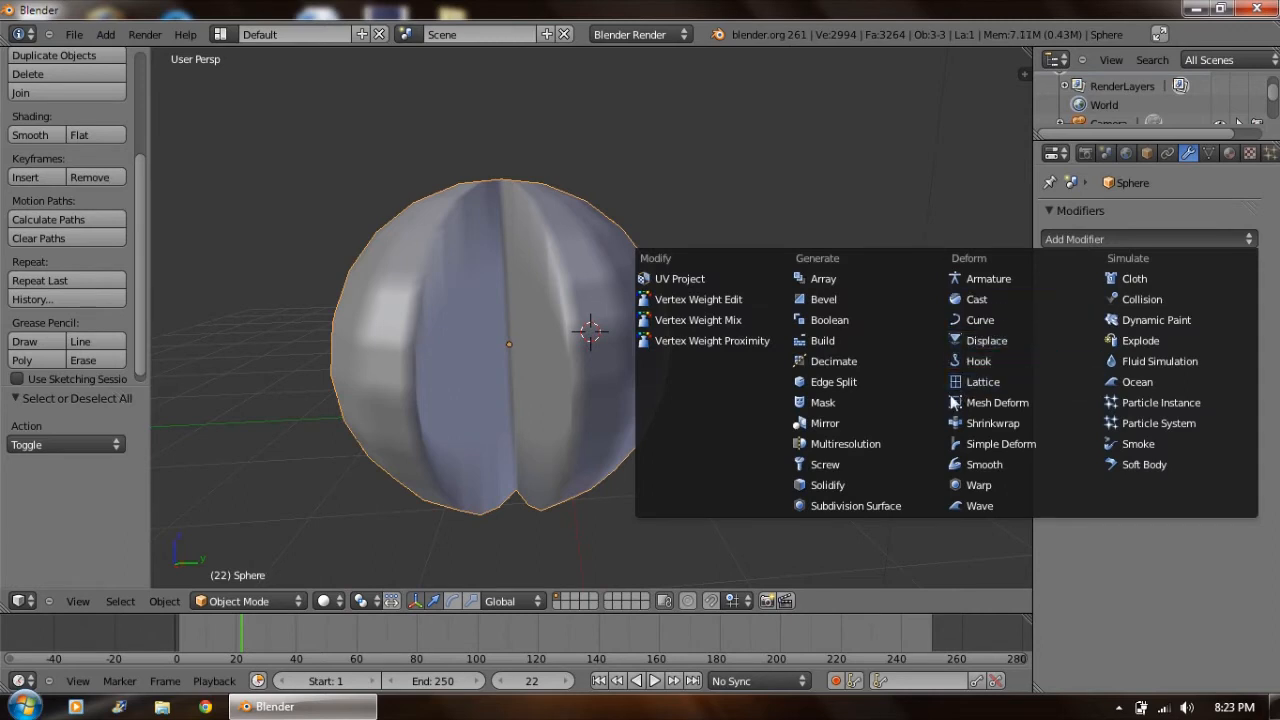
{"action": "left_click", "coordinate": [853, 506]}
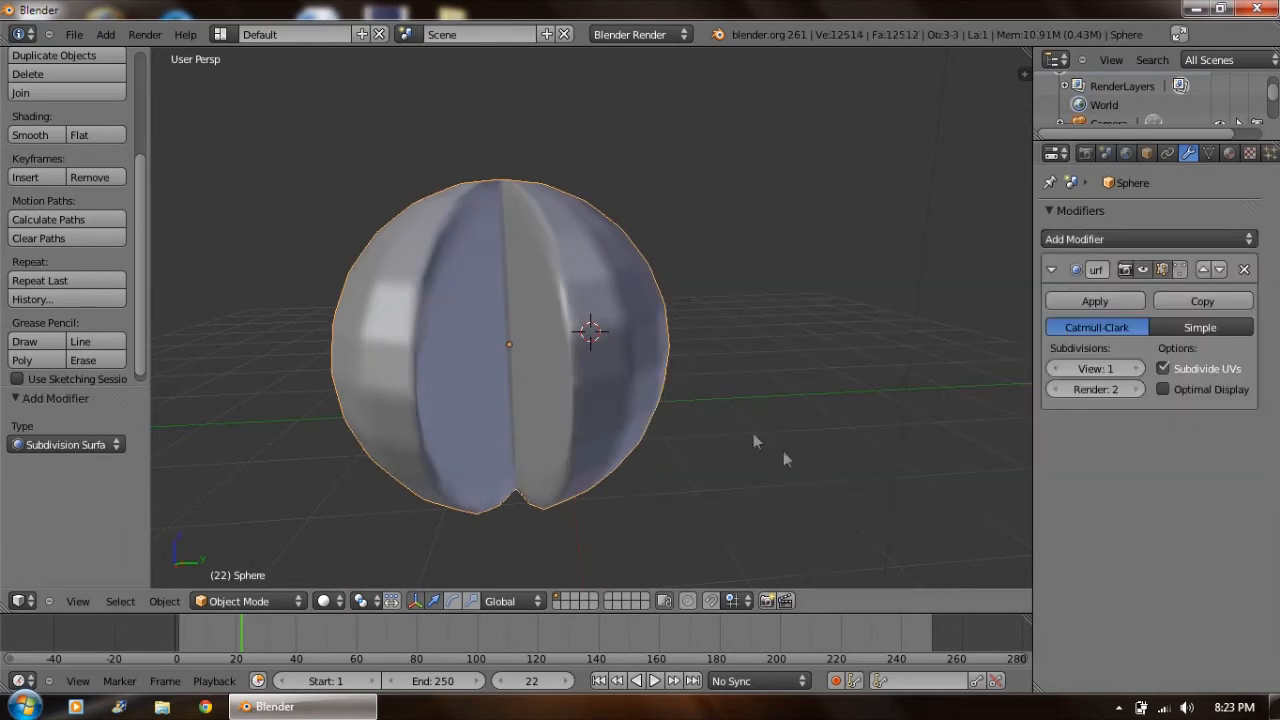
Test the Subdivision Surface view level up to 5, and set it to View 2 and Render 3.
{"action": "left_click", "coordinate": [1135, 369]}
{"action": "left_click", "coordinate": [1135, 369]}
{"action": "left_click", "coordinate": [1135, 369]}
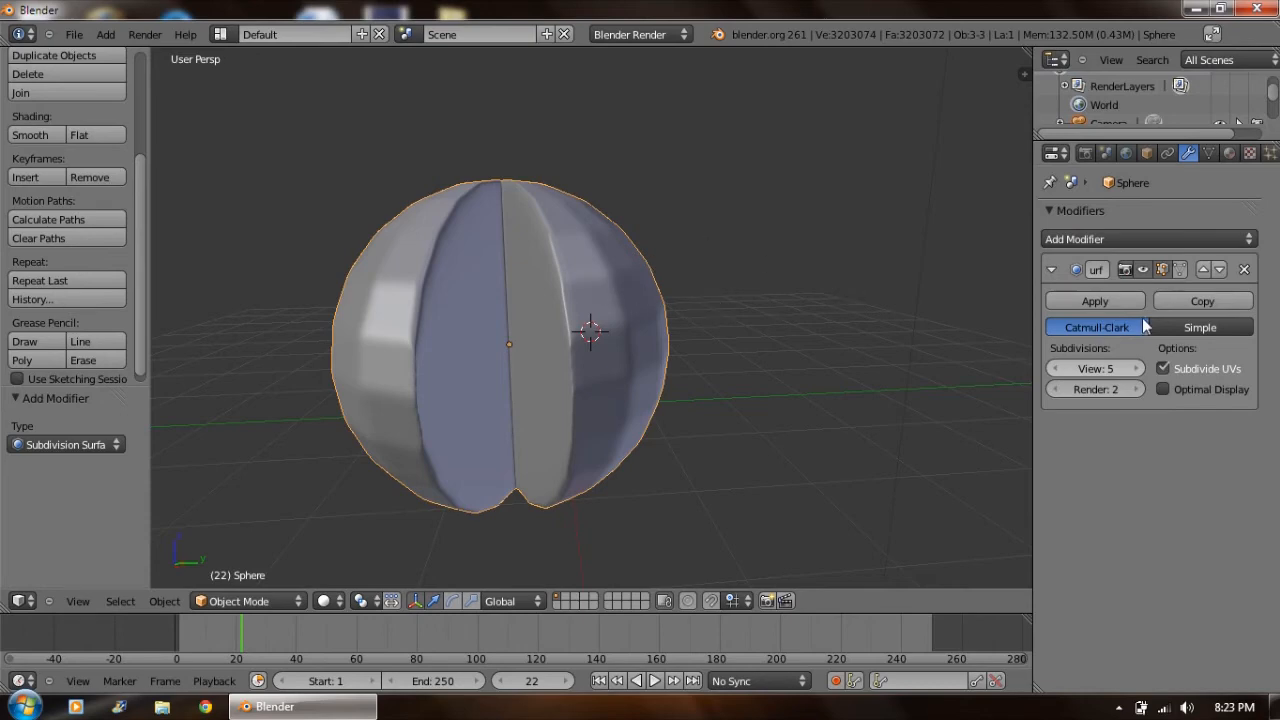
{"action": "left_click", "coordinate": [1055, 369]}
{"action": "left_click", "coordinate": [1055, 369]}
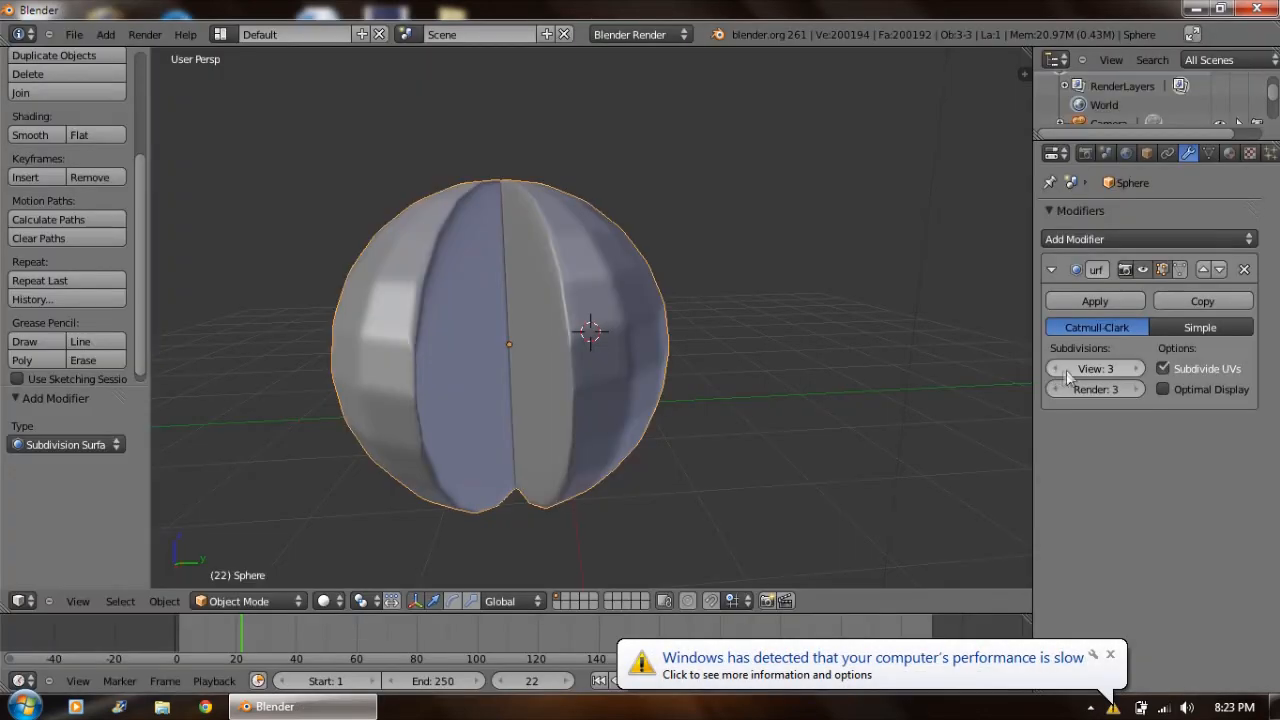
{"action": "left_click", "coordinate": [1055, 369]}
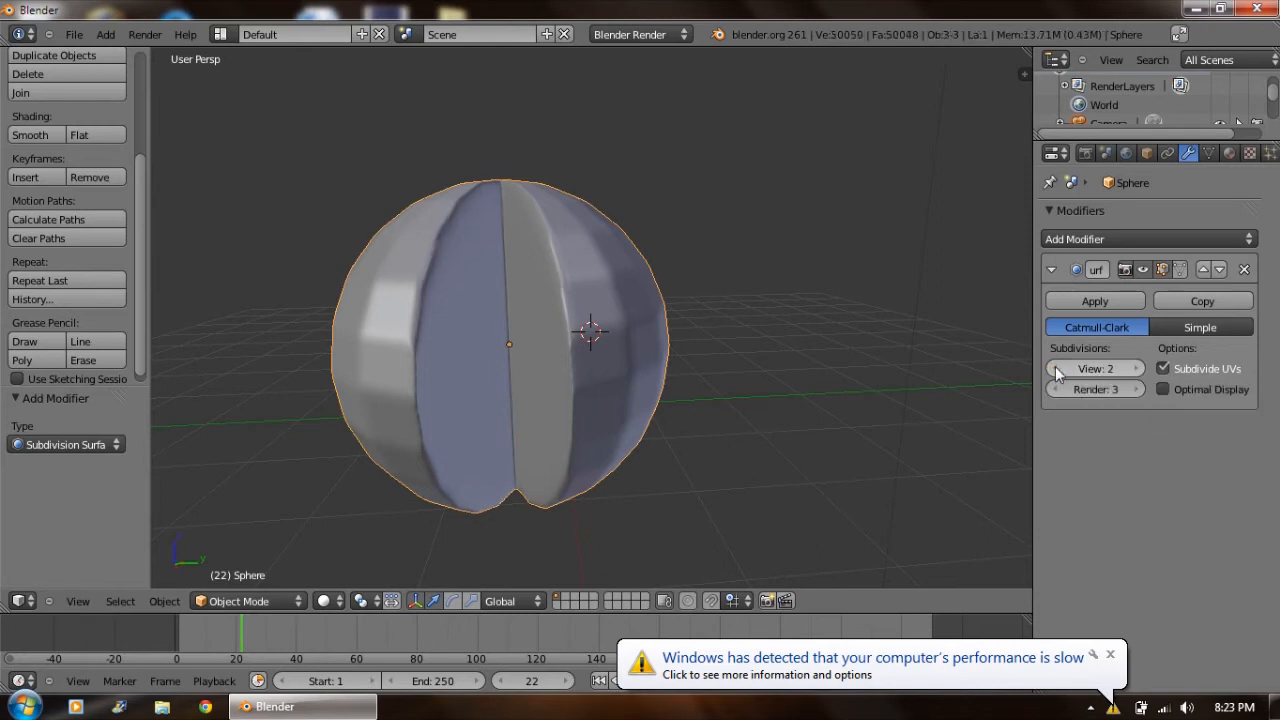
{"action": "left_click", "coordinate": [1055, 369]}
{"action": "left_click", "coordinate": [1137, 369]}
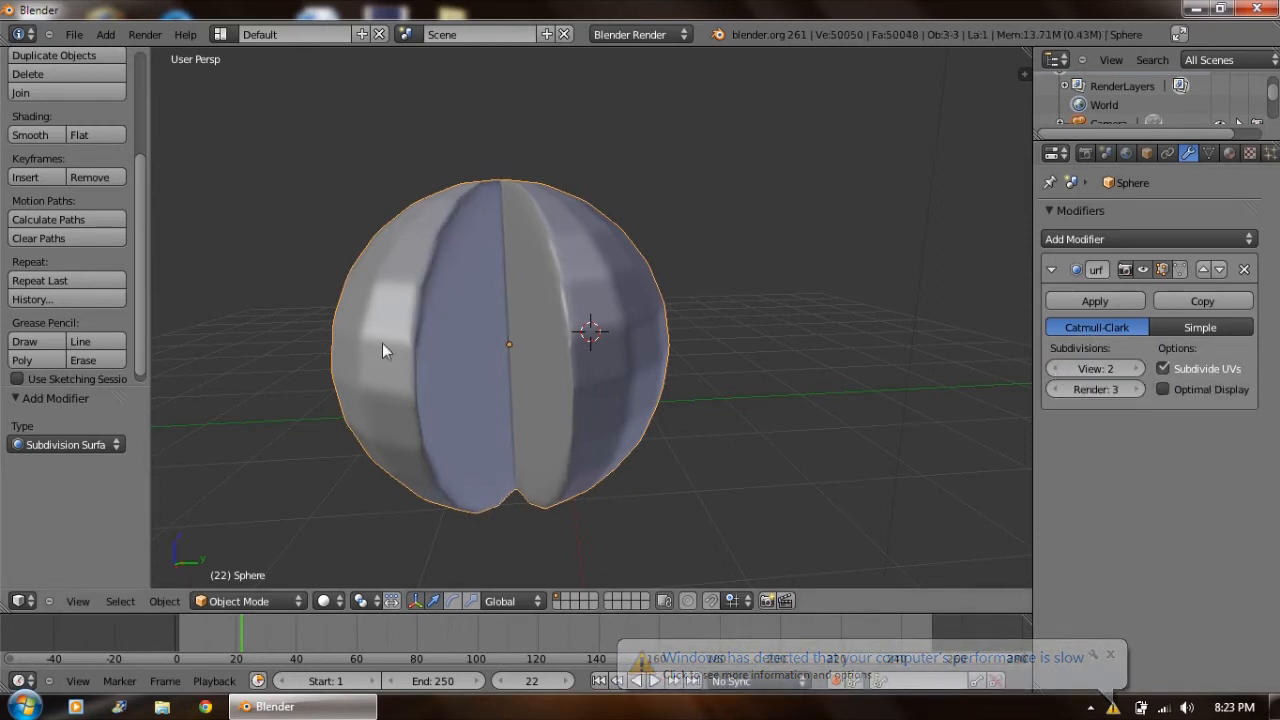
Apply the Subdivision Surface modifier, set the sphere's shading to smooth and inspect the result.
{"action": "left_click", "coordinate": [1130, 303]}
{"action": "middle_click_drag", "start_coordinate": [651, 357], "coordinate": [684, 352]}
{"action": "left_click", "coordinate": [30, 135]}
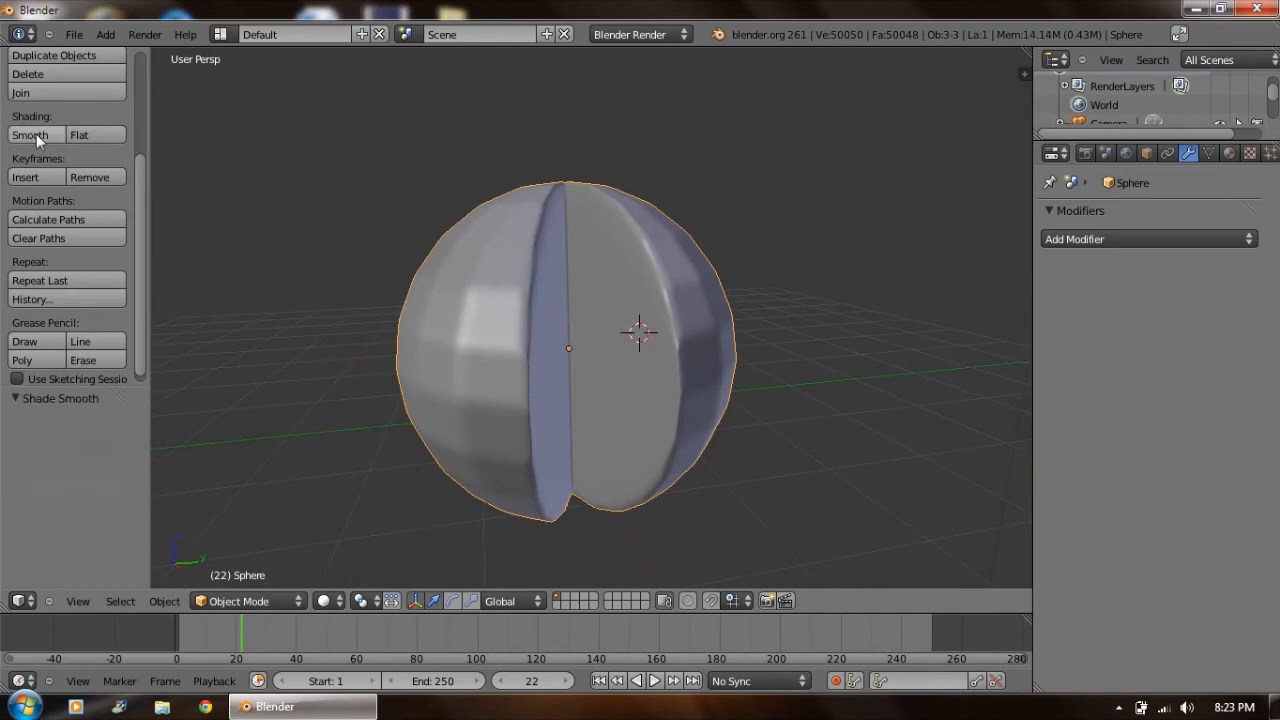
{"action": "mouse_move", "coordinate": [447, 309]}
{"action": "middle_mouse_down"}
{"action": "mouse_move", "coordinate": [403, 324]}
{"action": "mouse_move", "coordinate": [453, 317]}
{"action": "middle_mouse_up"}
{"action": "middle_click_drag", "start_coordinate": [603, 349], "coordinate": [712, 357]}
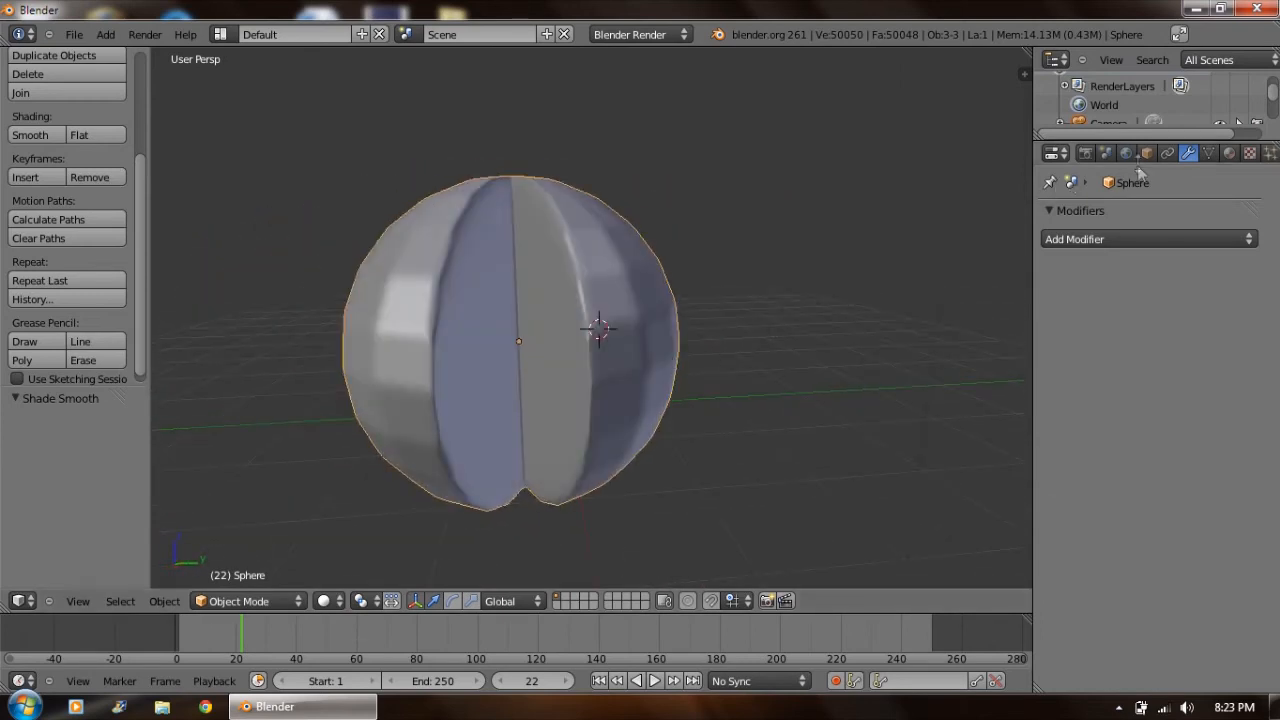
Add a new material to the sphere and set its diffuse color to orange.
{"action": "left_click", "coordinate": [1223, 153]}
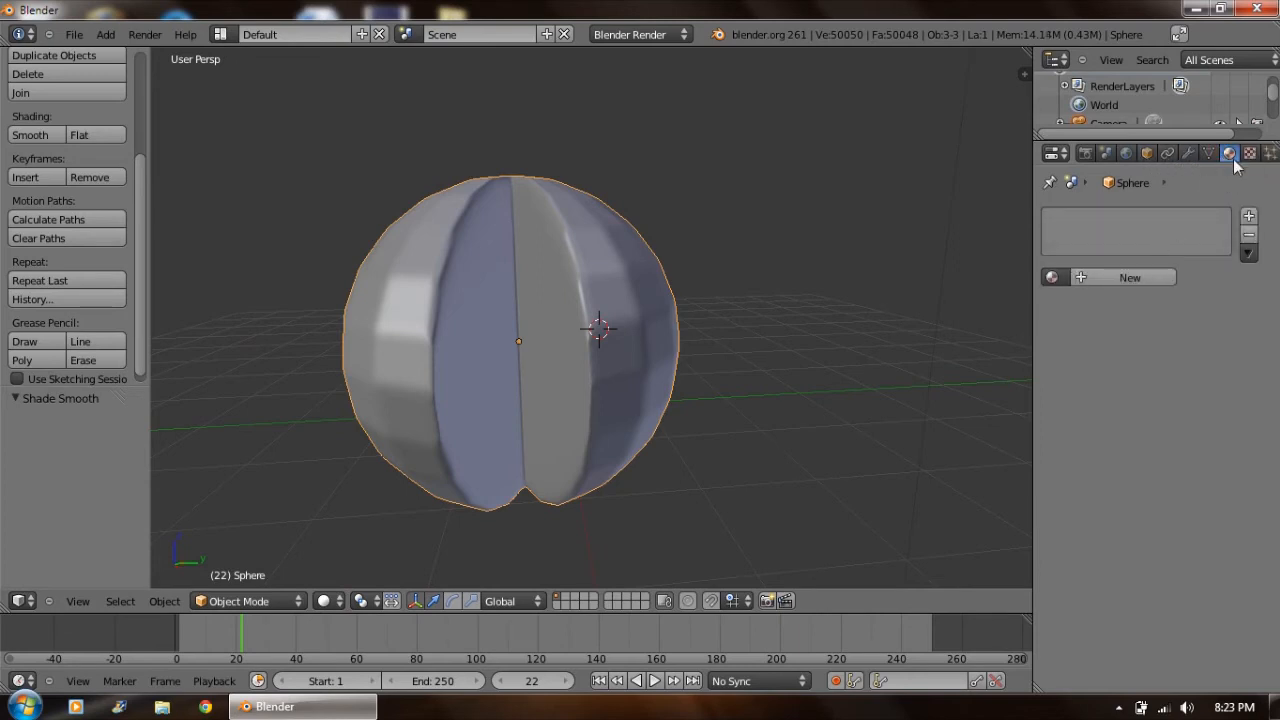
{"action": "left_click", "coordinate": [1153, 278]}
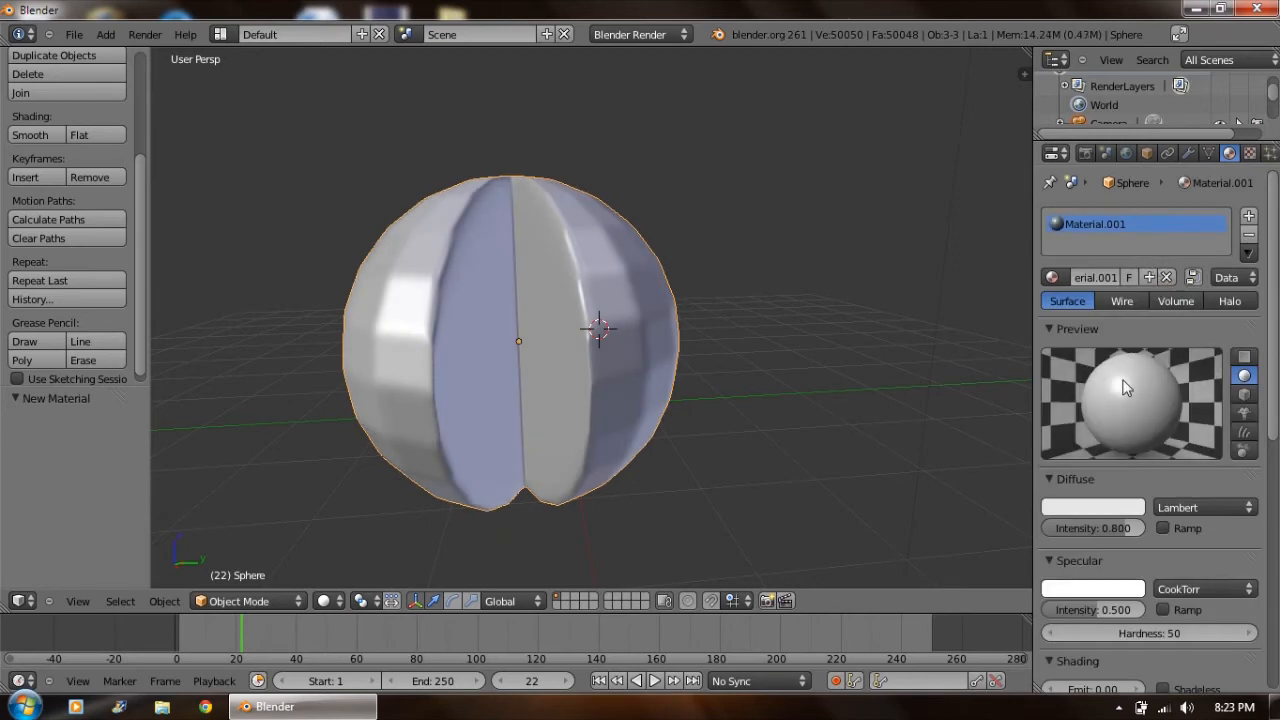
{"action": "scroll", "coordinate": [1125, 387], "scroll_direction": "down", "scroll_amount": 1}
{"action": "left_click", "coordinate": [1095, 470]}
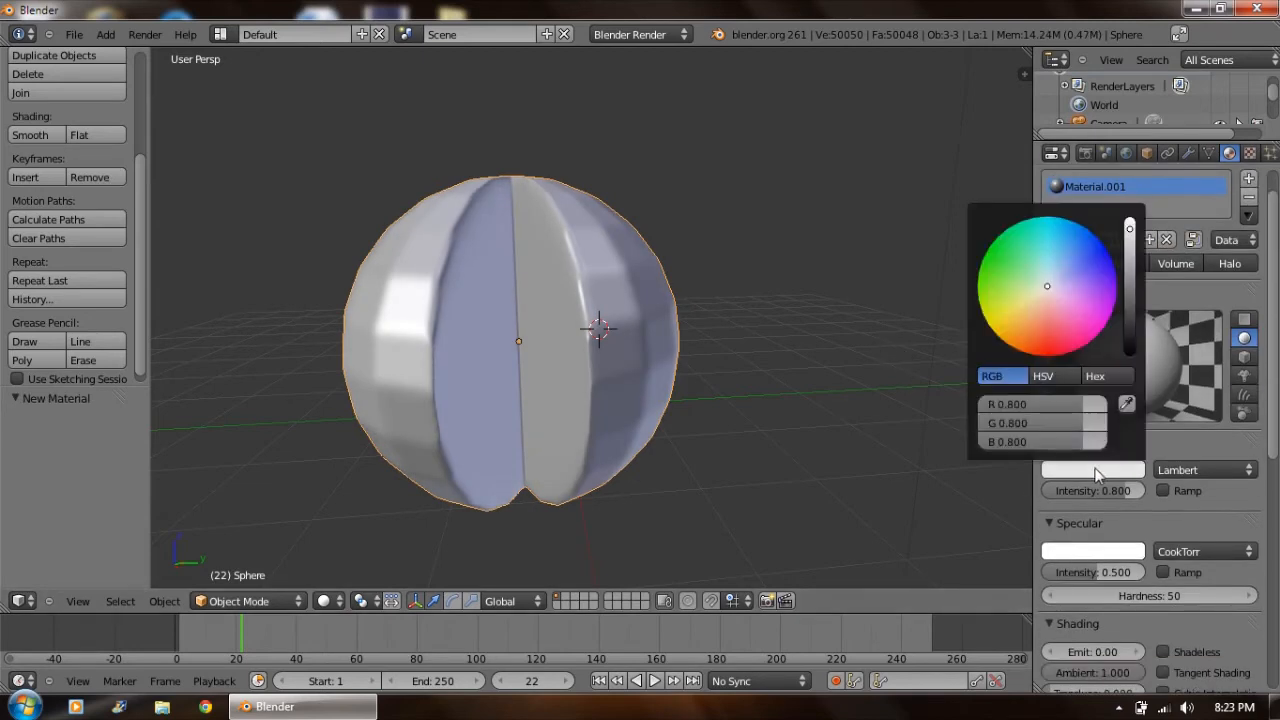
{"action": "left_click_drag", "start_coordinate": [1054, 286], "coordinate": [1021, 360]}
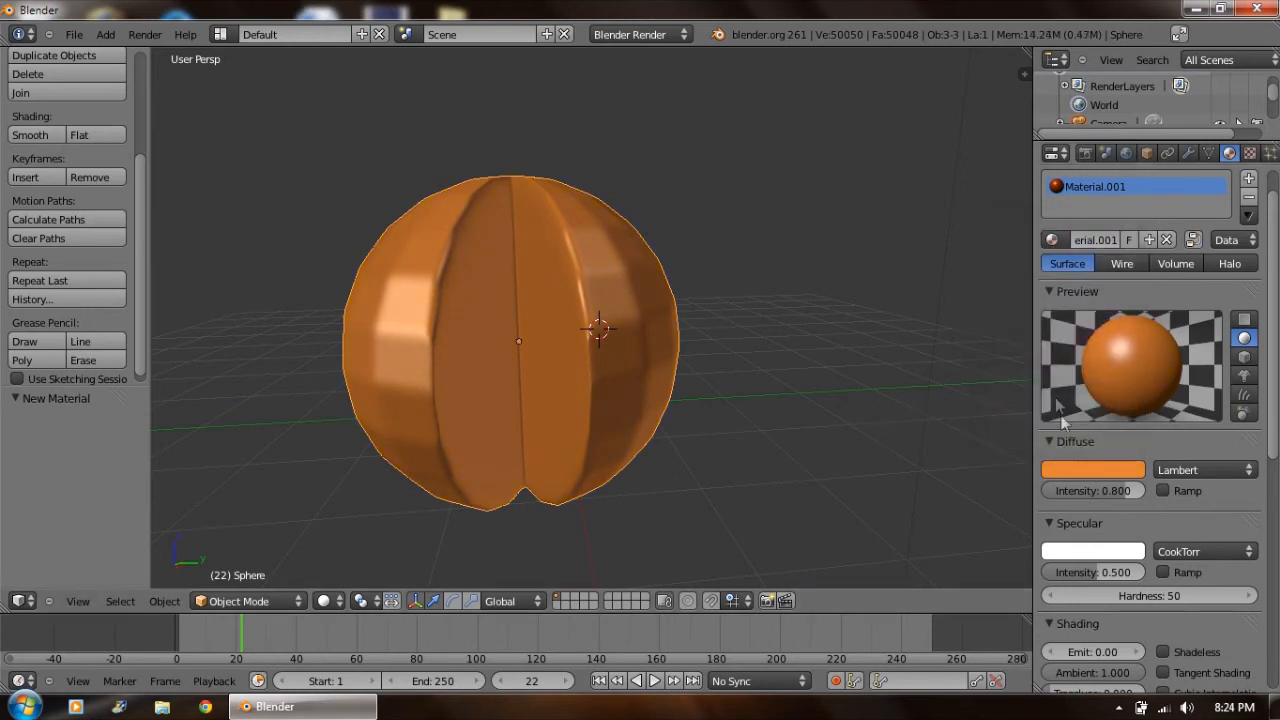
Set the material's specular color to light orange and its diffuse intensity to 1.000.
{"action": "left_click", "coordinate": [1108, 554]}
{"action": "mouse_move", "coordinate": [1032, 393]}
{"action": "left_mouse_down"}
{"action": "mouse_move", "coordinate": [1000, 413]}
{"action": "mouse_move", "coordinate": [1022, 420]}
{"action": "mouse_move", "coordinate": [1025, 404]}
{"action": "mouse_move", "coordinate": [1027, 415]}
{"action": "left_mouse_up"}
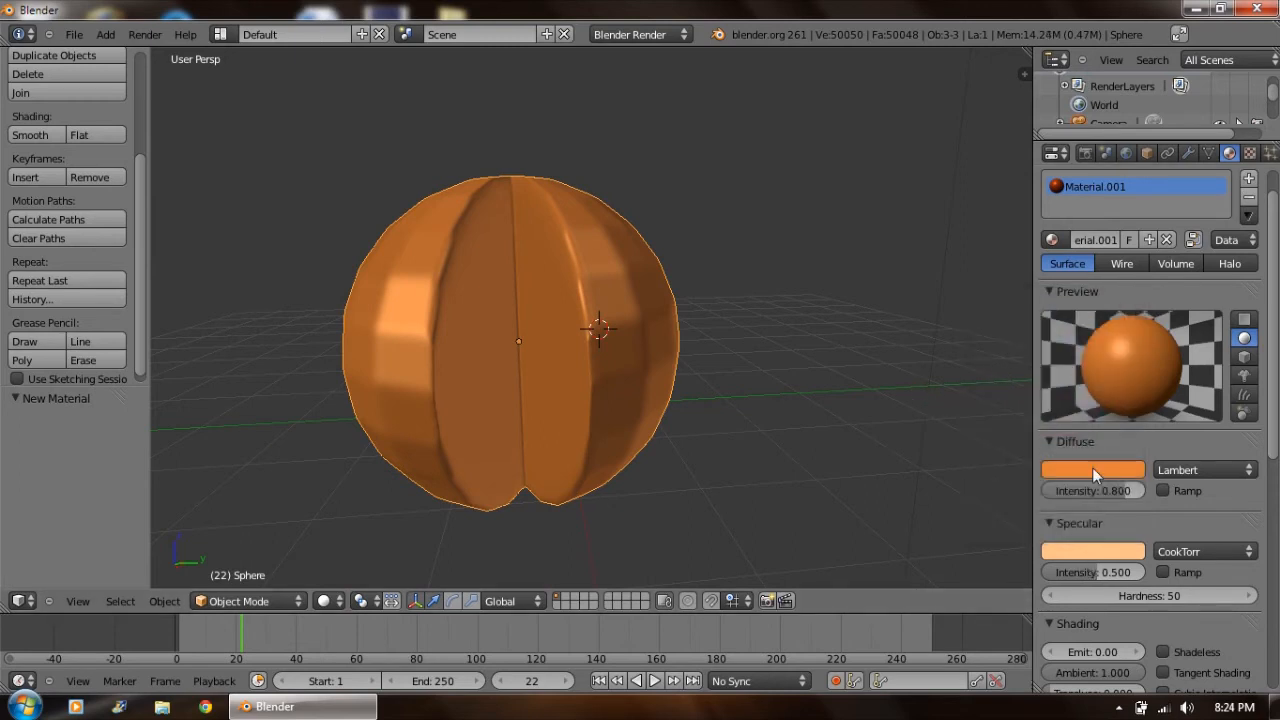
{"action": "left_click_drag", "start_coordinate": [1122, 491], "coordinate": [1157, 491]}
Test high and zero specular intensity, settle on 0.752, and set the specular hardness to 45.
{"action": "left_click_drag", "start_coordinate": [1093, 576], "coordinate": [1140, 575]}
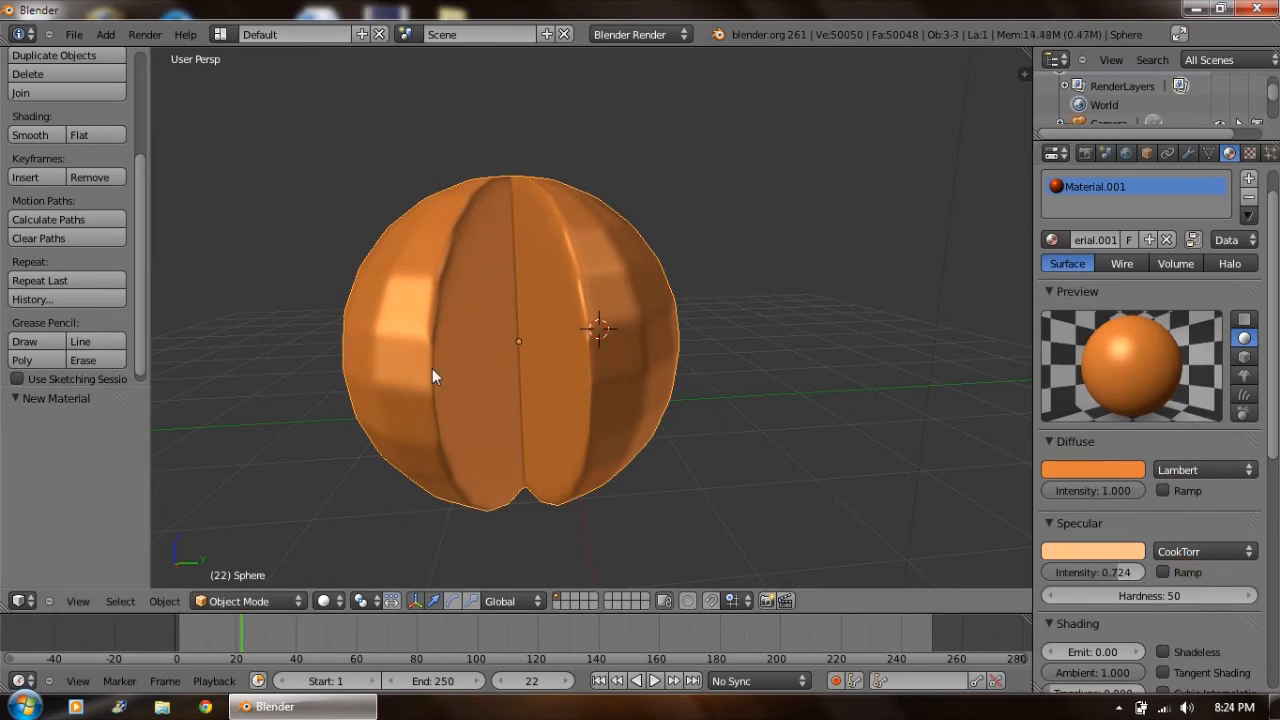
{"action": "left_click_drag", "start_coordinate": [1117, 572], "coordinate": [1027, 578]}
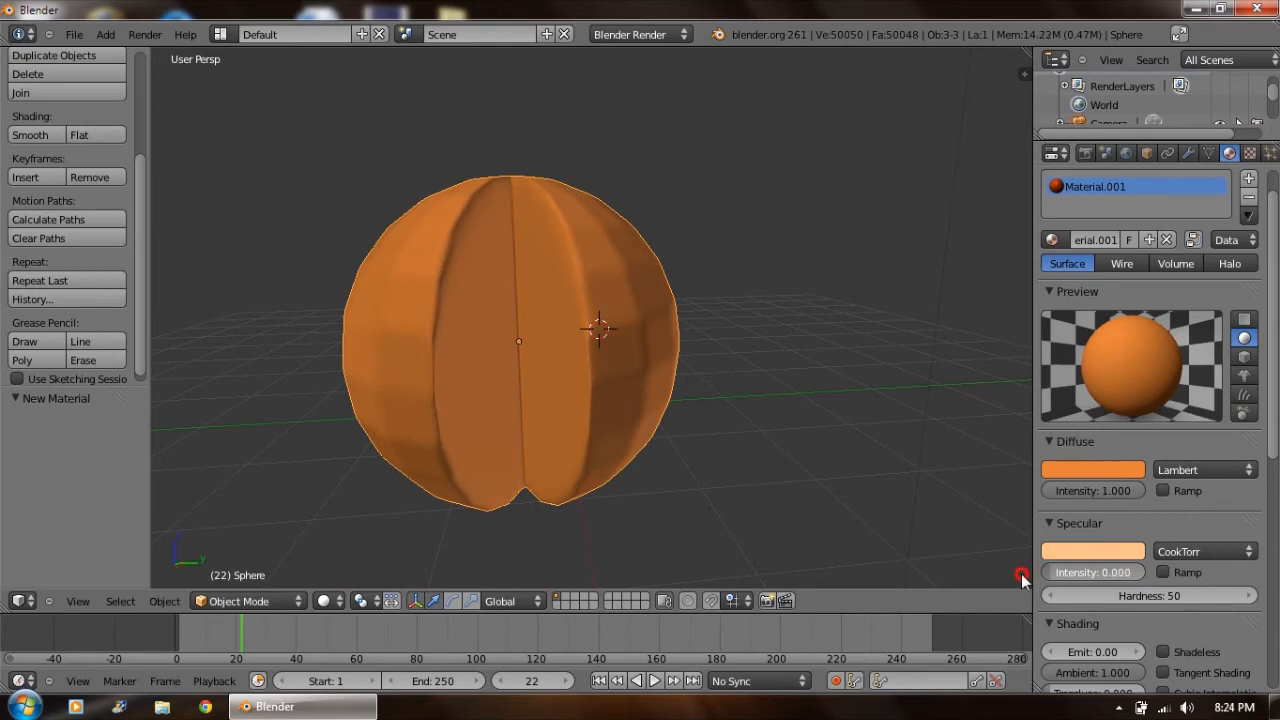
{"action": "left_click_drag", "start_coordinate": [1027, 580], "coordinate": [1277, 594]}
{"action": "mouse_move", "coordinate": [1181, 603]}
{"action": "left_mouse_down"}
{"action": "mouse_move", "coordinate": [1100, 597]}
{"action": "mouse_move", "coordinate": [1196, 601]}
{"action": "left_mouse_up"}
{"action": "left_click", "coordinate": [1196, 601]}
{"action": "type", "text": "45"}
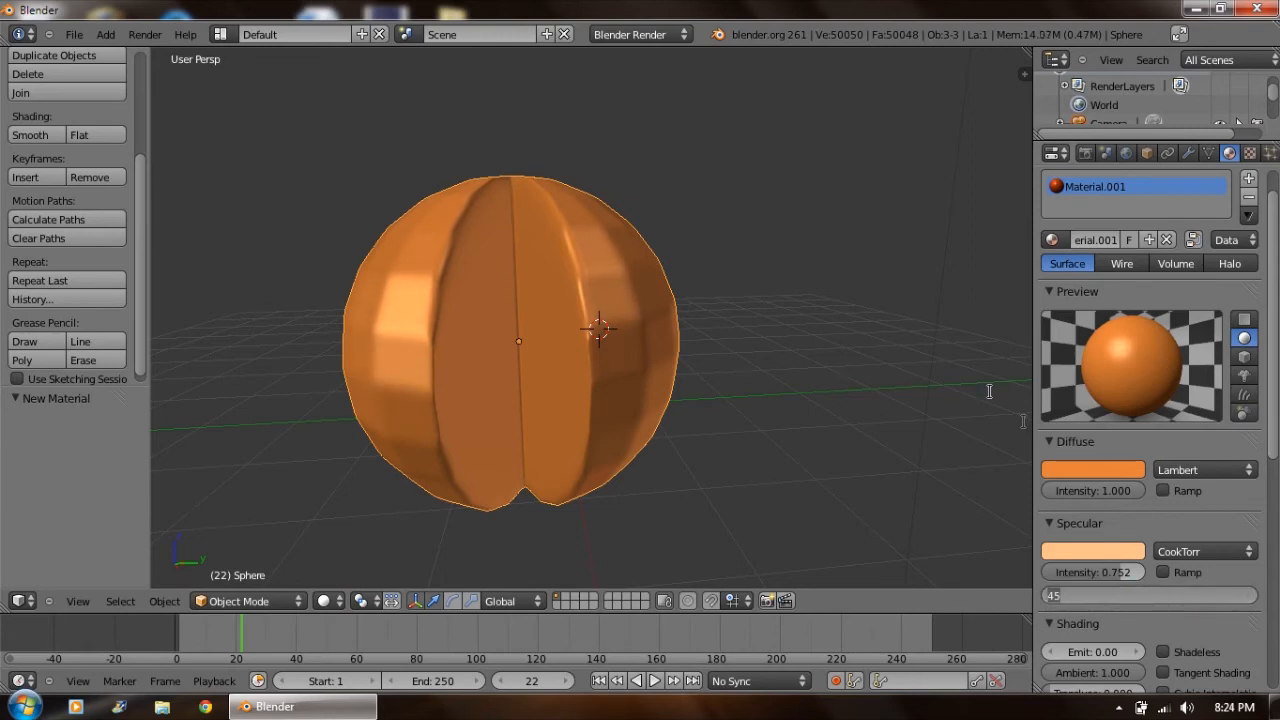
{"action": "key", "text": "Return"}
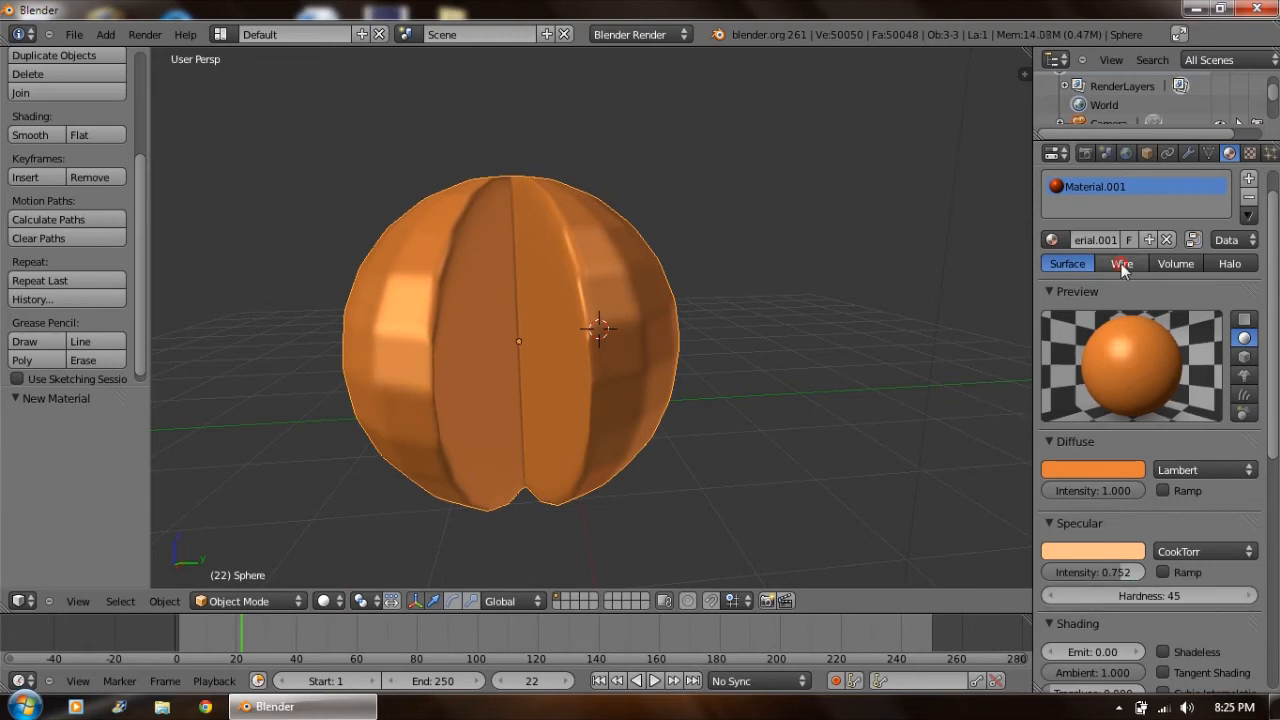
Try the Wire and Volume types for the sphere's material, and return it to Surface.
{"action": "left_click", "coordinate": [1121, 265]}
{"action": "left_click", "coordinate": [1178, 263]}
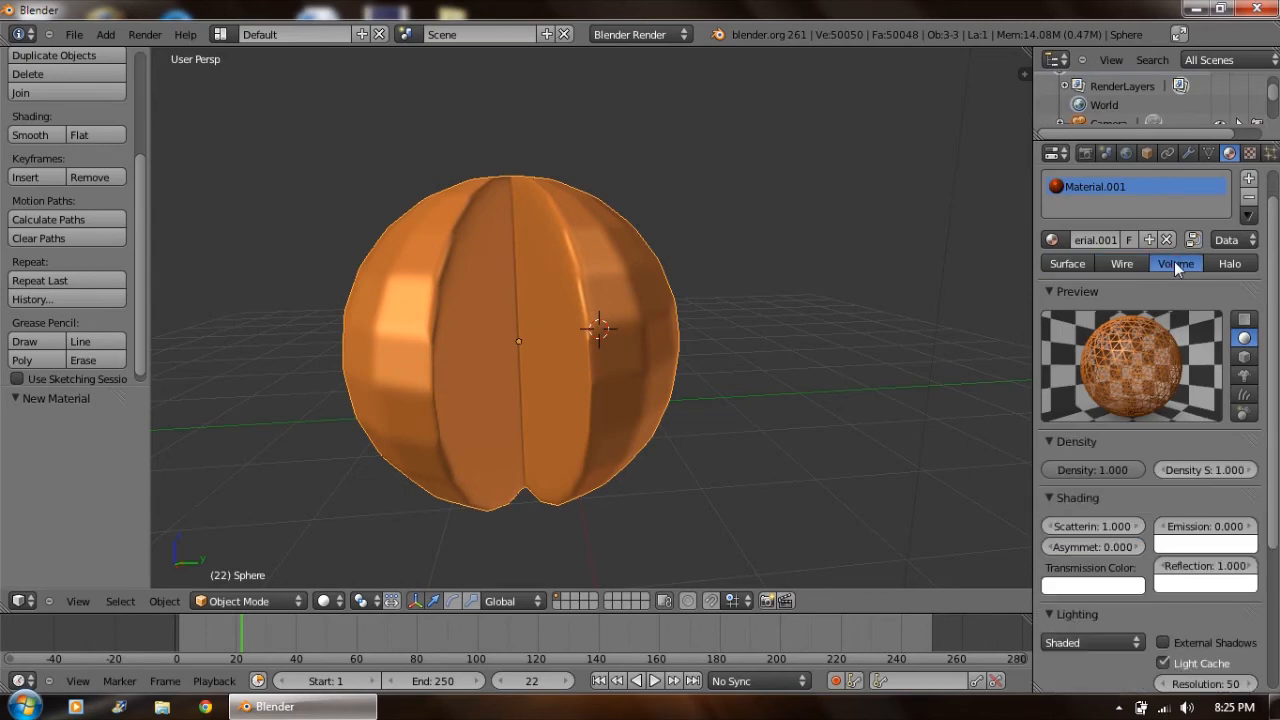
{"action": "left_click", "coordinate": [1120, 265]}
{"action": "left_click", "coordinate": [1075, 263]}
{"action": "mouse_move", "coordinate": [830, 320]}
{"action": "middle_mouse_down"}
{"action": "mouse_move", "coordinate": [932, 305]}
{"action": "mouse_move", "coordinate": [777, 317]}
{"action": "mouse_move", "coordinate": [817, 340]}
{"action": "middle_mouse_up"}
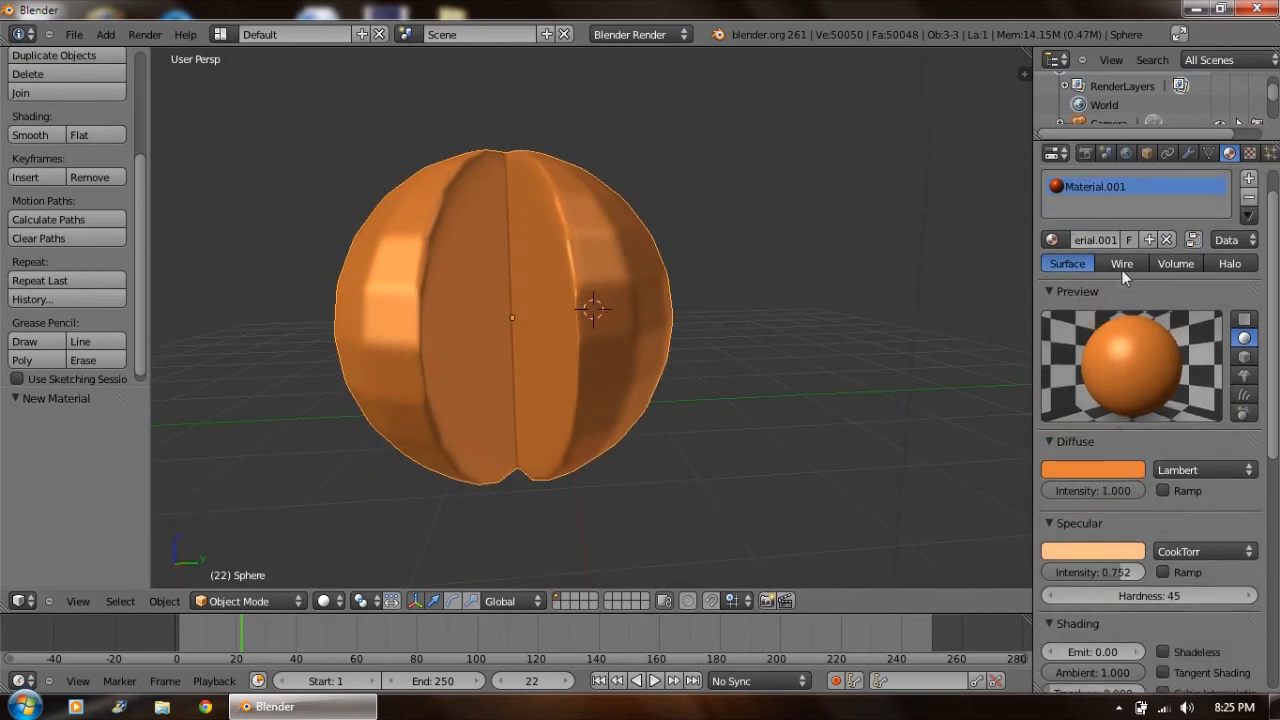
Render a still image of the scene.
{"action": "left_click", "coordinate": [1084, 153]}
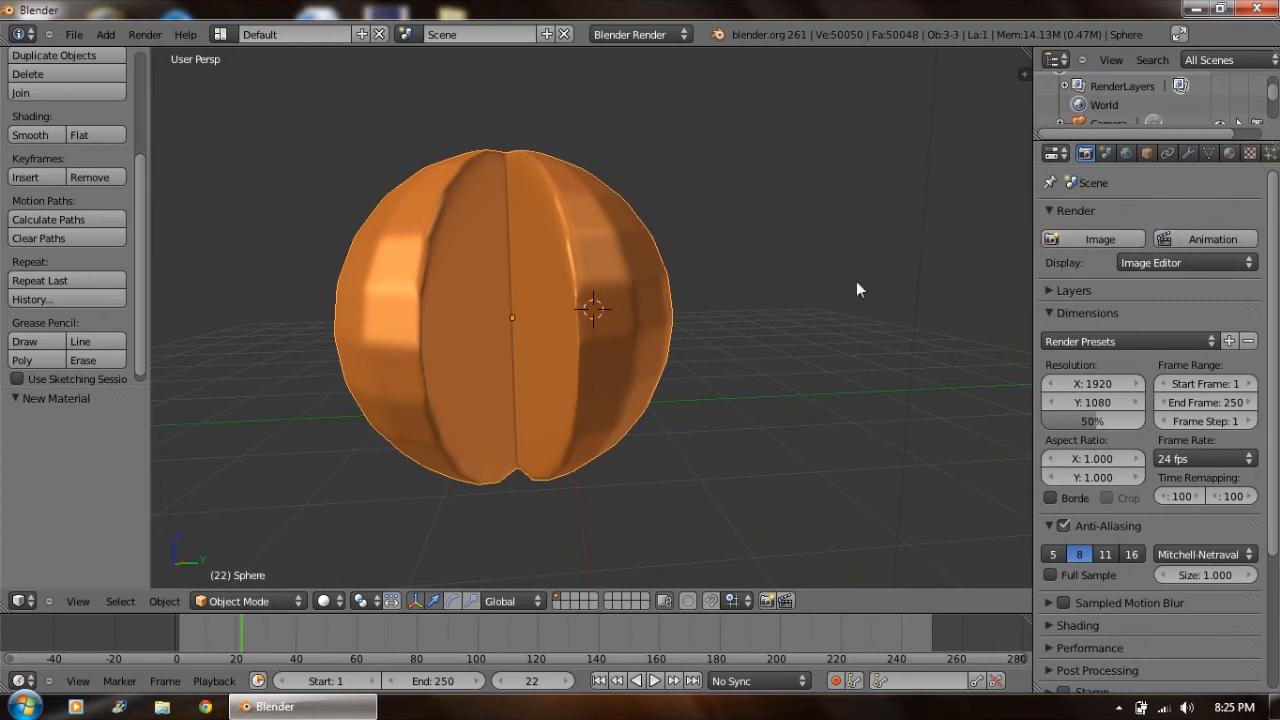
{"action": "left_click", "coordinate": [1122, 236]}
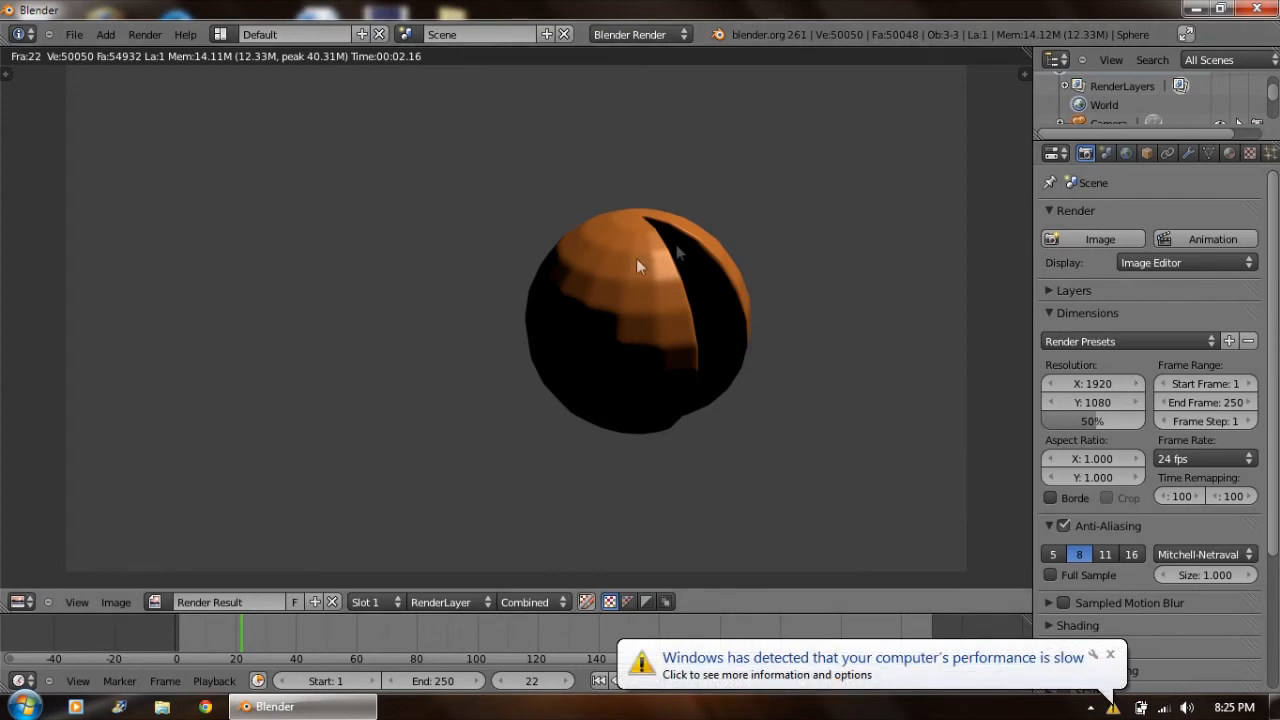
Try the 3D View editor in place of the Properties editor and expand its object tools.
{"action": "left_click", "coordinate": [1055, 153]}
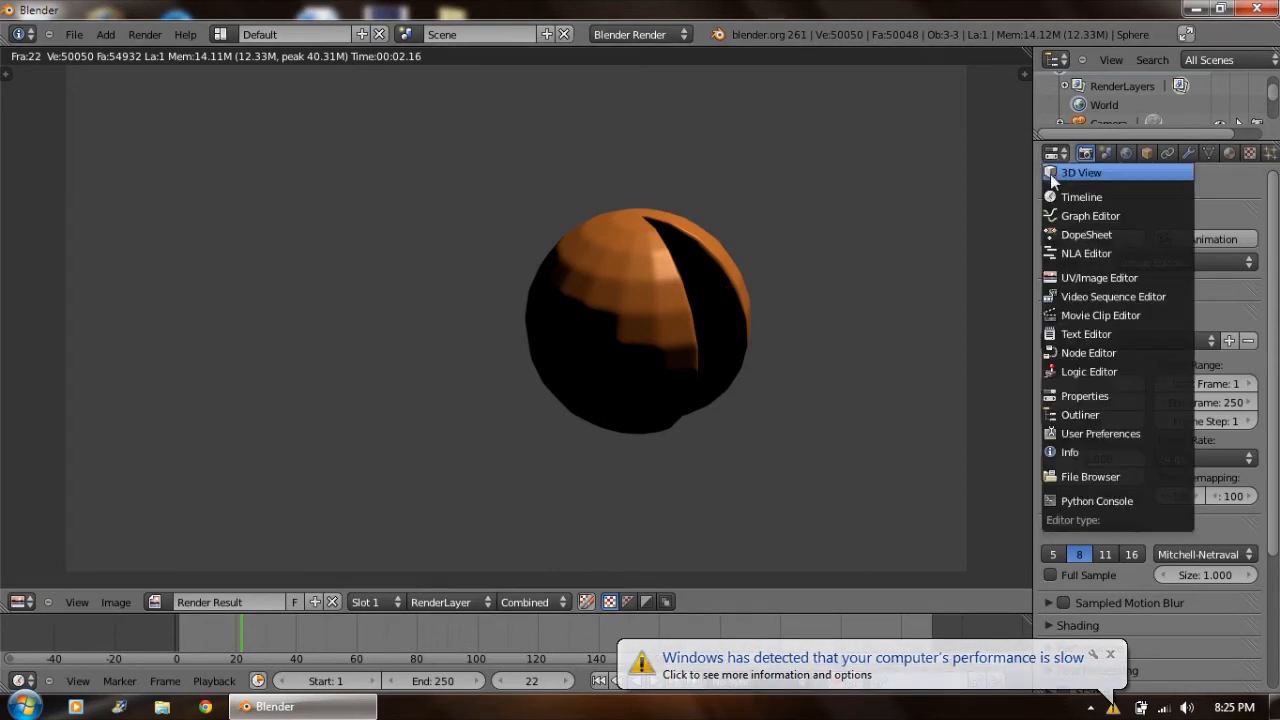
{"action": "left_click", "coordinate": [1050, 174]}
{"action": "left_click", "coordinate": [1122, 152]}
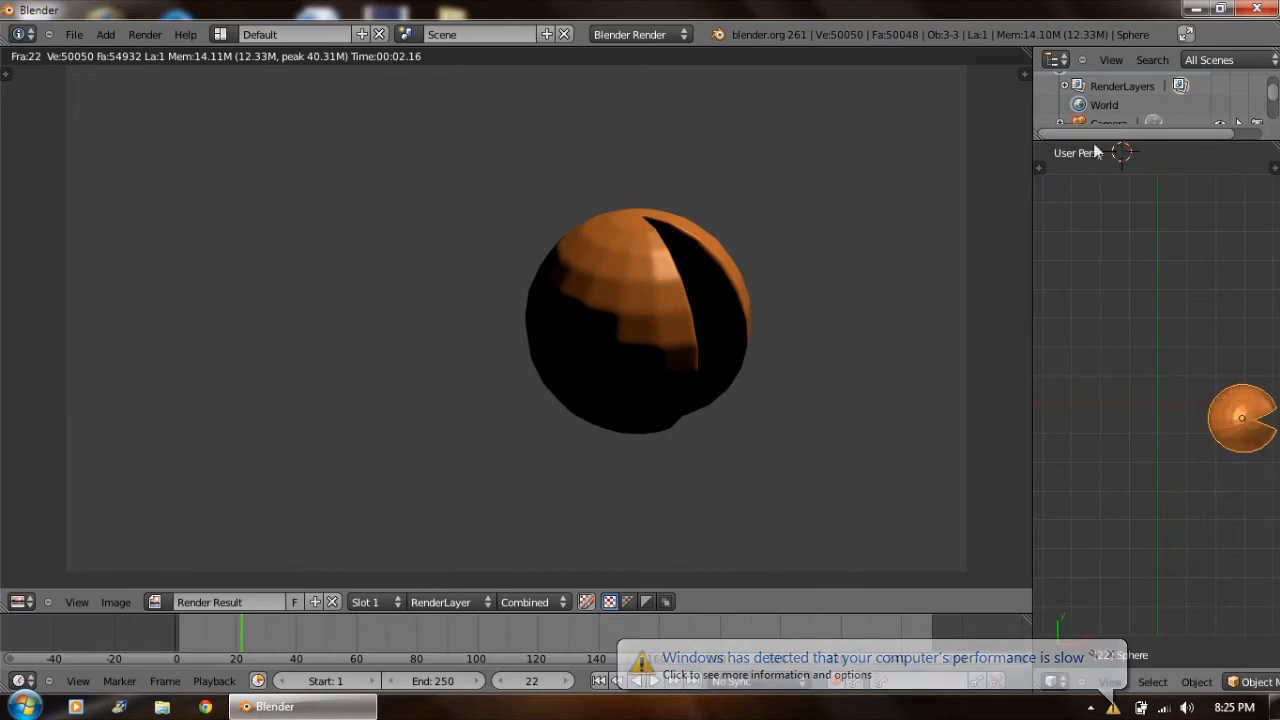
{"action": "left_click", "coordinate": [1040, 168]}
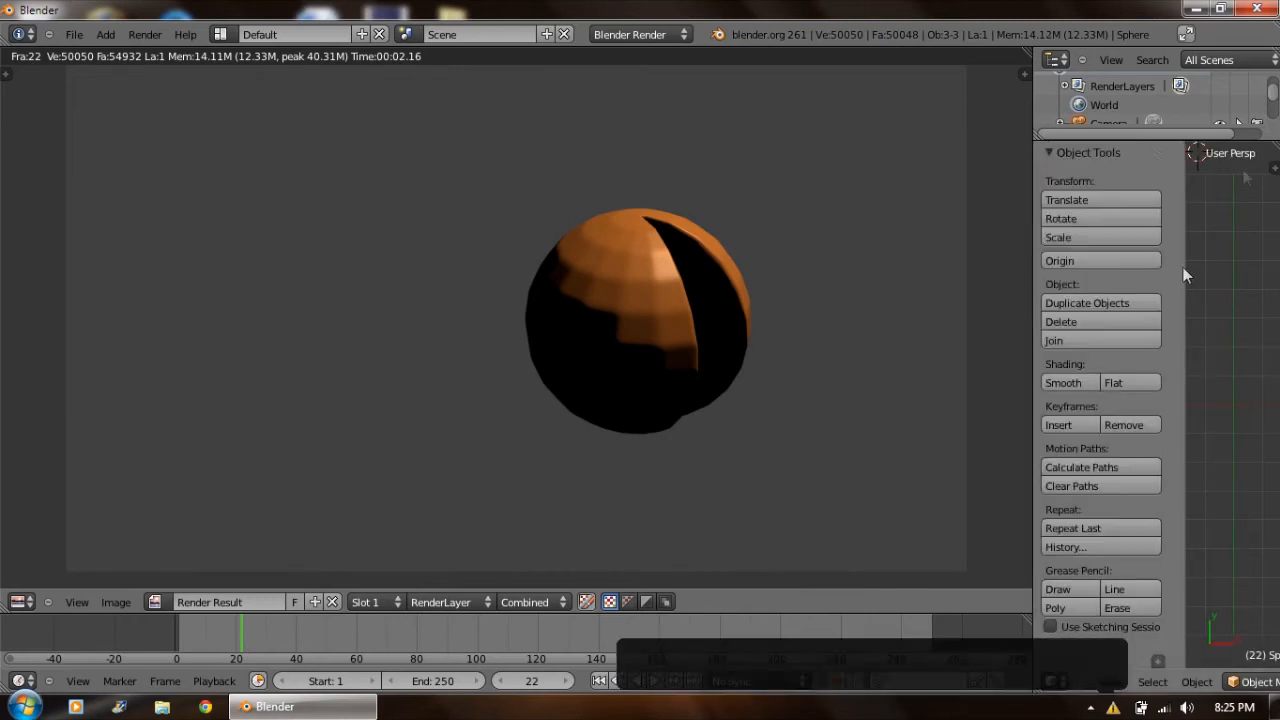
{"action": "left_click", "coordinate": [1050, 681]}
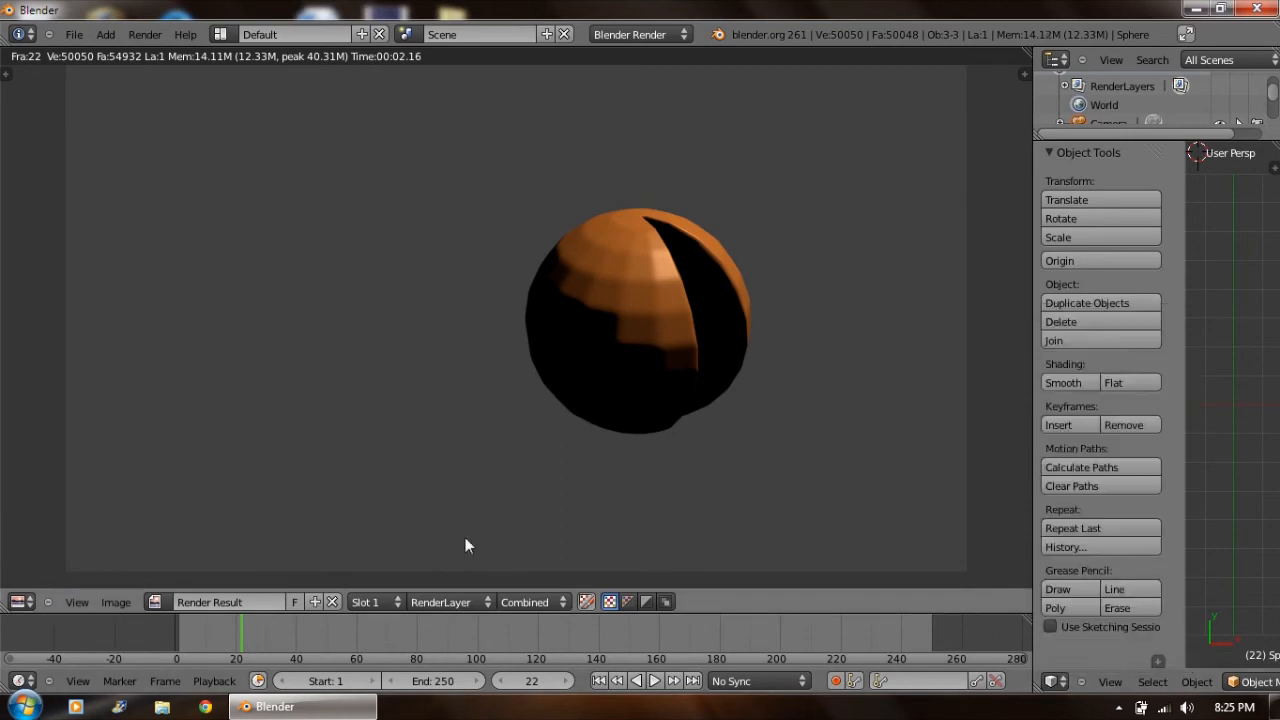
Unlink the render result from the image editor and return the main area to the 3D View.
{"action": "left_click", "coordinate": [332, 602]}
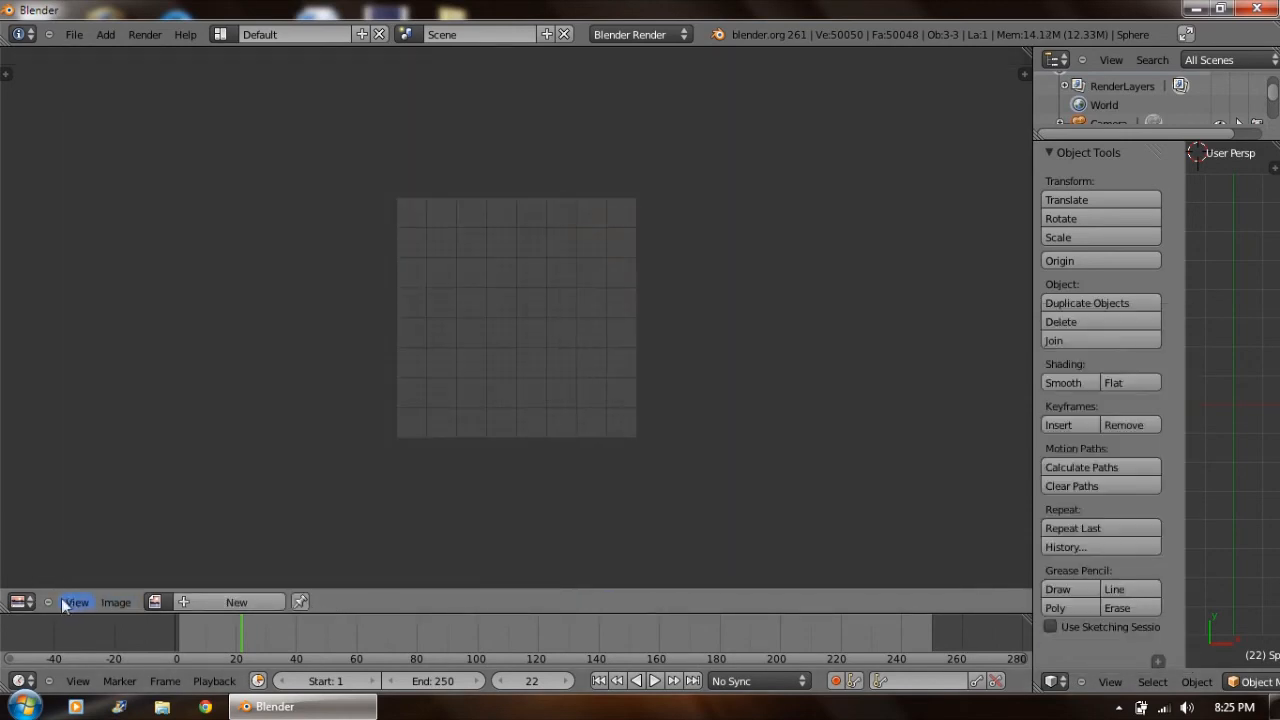
{"action": "left_click", "coordinate": [22, 602]}
{"action": "left_click", "coordinate": [36, 584]}
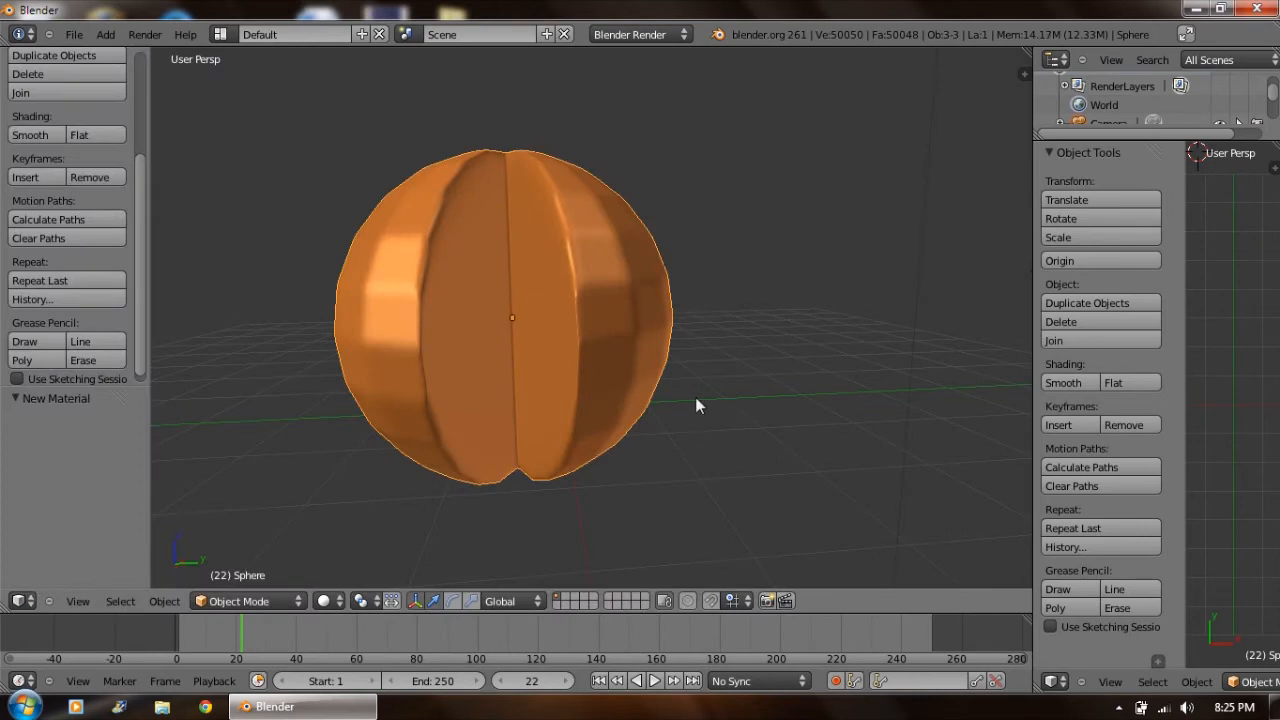
Try the User Preferences and Python Console editors in the side area, and restore the Properties editor there.
{"action": "left_click", "coordinate": [1053, 681]}
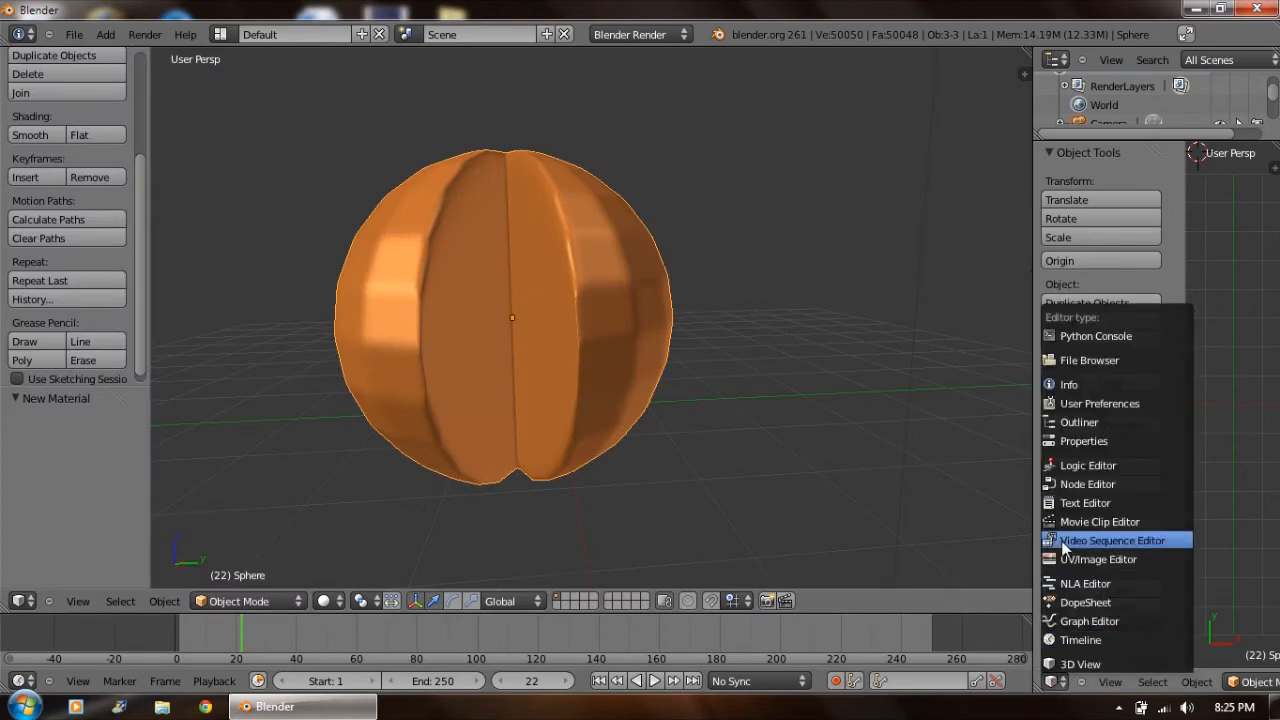
{"action": "left_click", "coordinate": [1108, 404]}
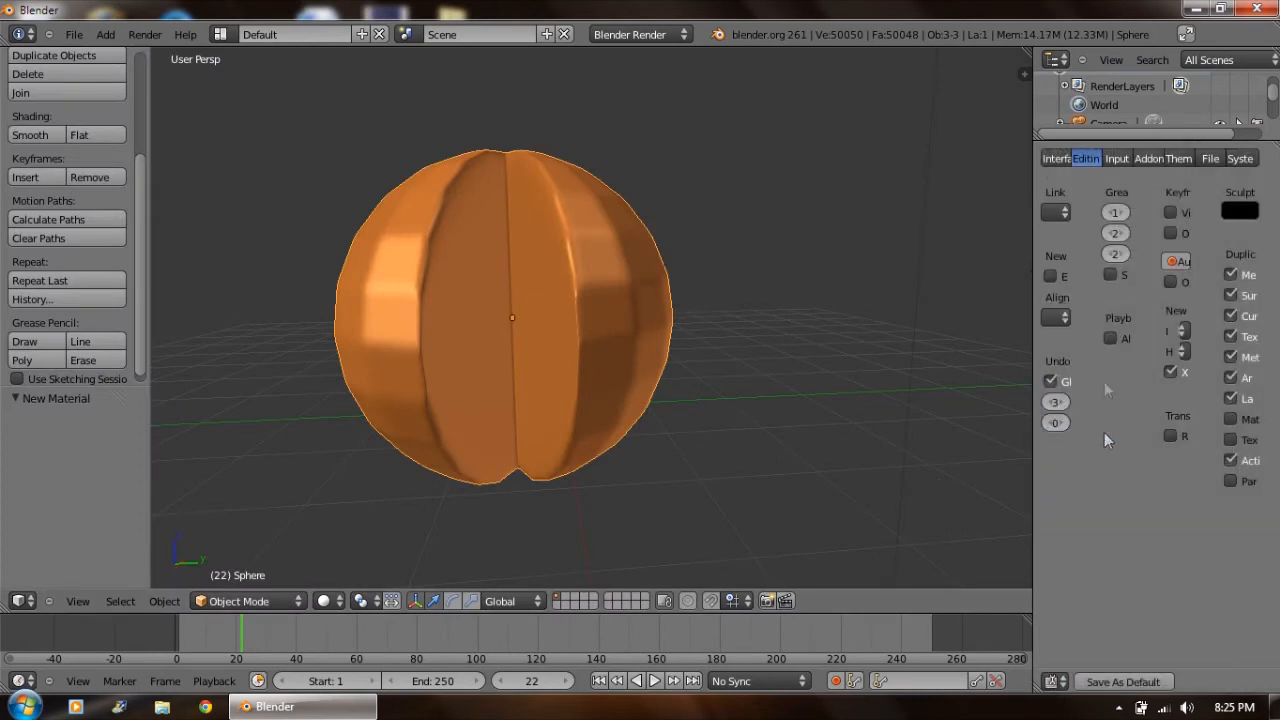
{"action": "left_click", "coordinate": [1055, 684]}
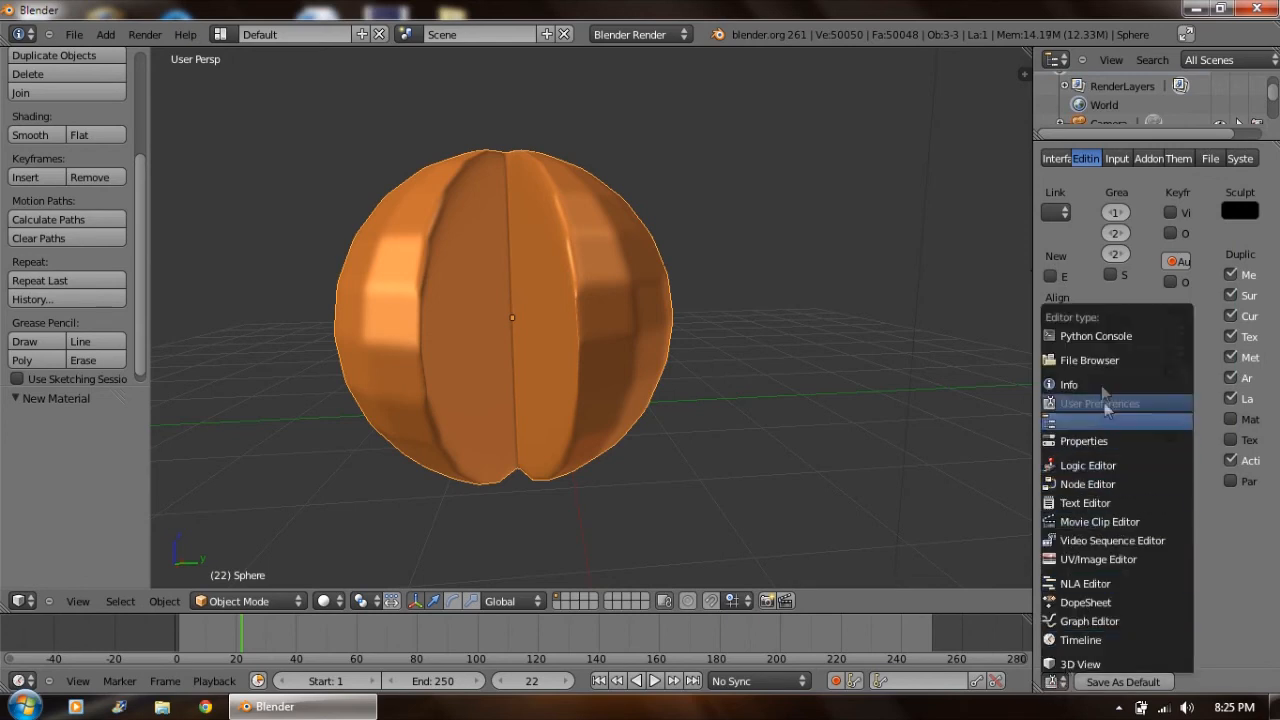
{"action": "left_click", "coordinate": [1104, 338]}
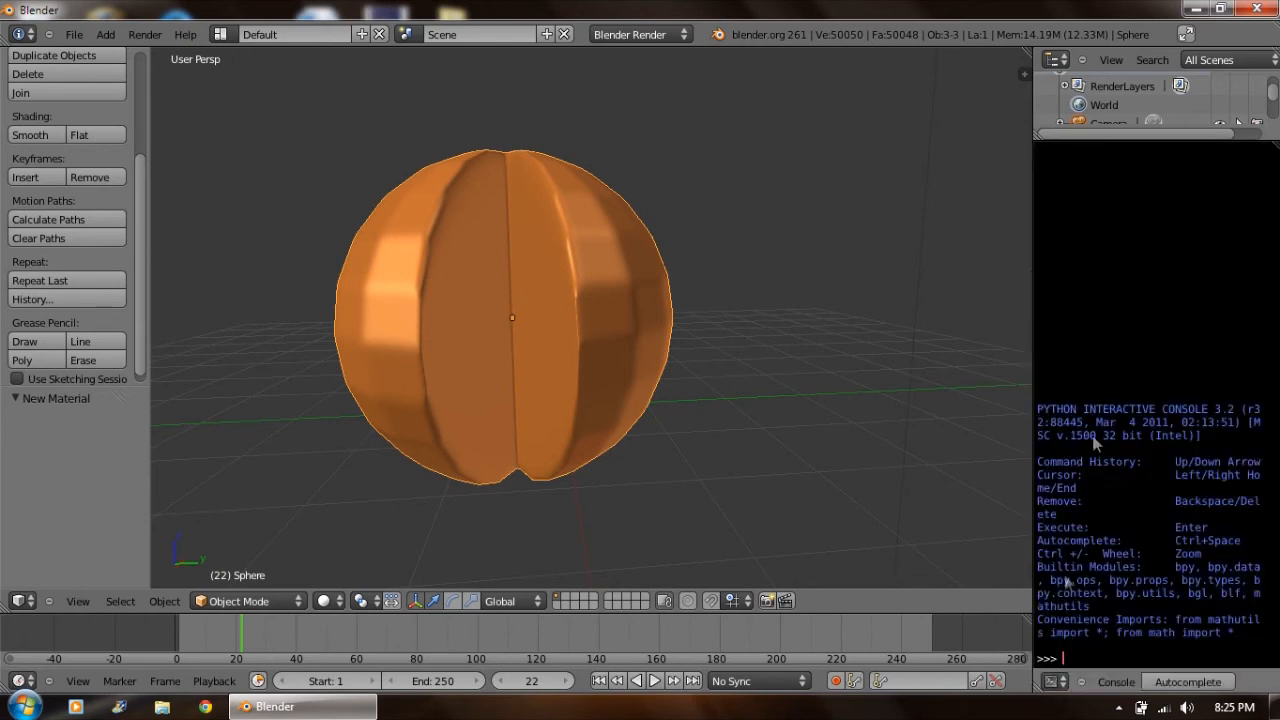
{"action": "left_click", "coordinate": [1050, 681]}
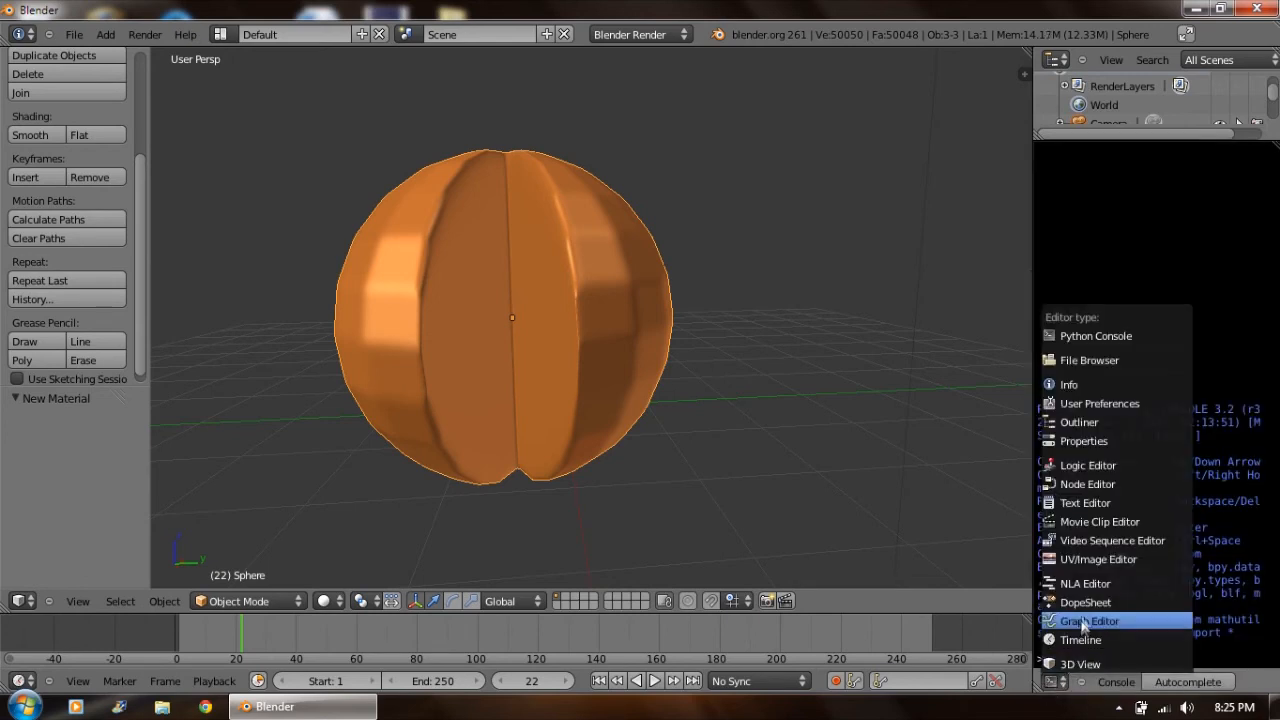
{"action": "left_click", "coordinate": [1116, 440]}
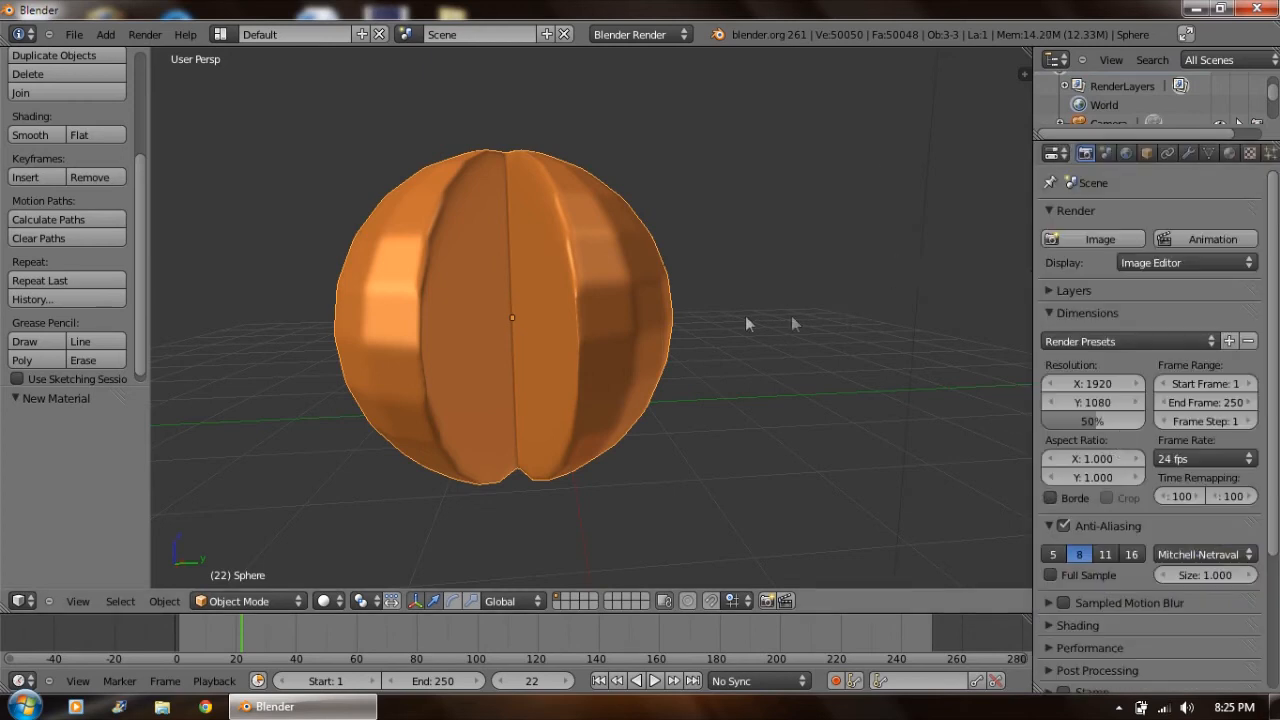
Select the lamp above the sphere, try the Spot type, and set the lamp type to Hemi.
{"action": "scroll", "coordinate": [370, 220], "scroll_direction": "down", "scroll_amount": 5}
{"action": "middle_click_drag", "start_coordinate": [611, 228], "coordinate": [758, 196]}
{"action": "middle_click_drag", "start_coordinate": [783, 198], "coordinate": [719, 294]}
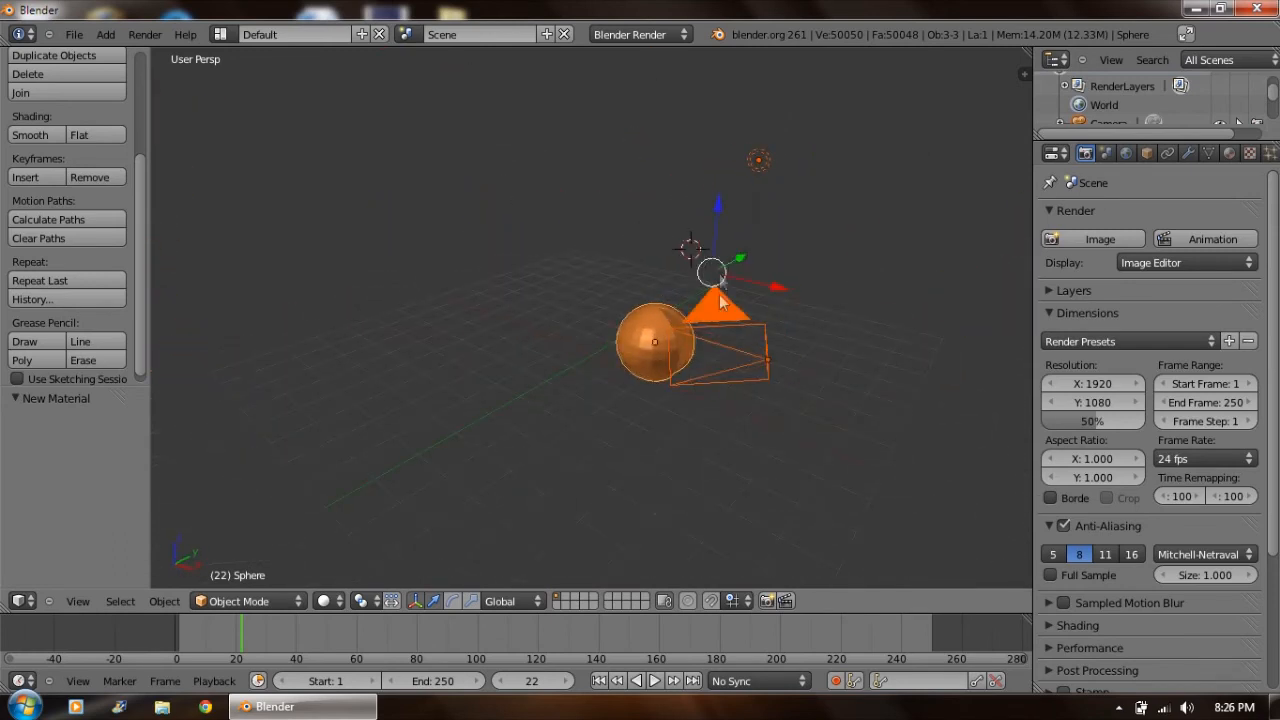
{"action": "right_click", "coordinate": [723, 315]}
{"action": "middle_click_drag", "start_coordinate": [589, 281], "coordinate": [682, 546]}
{"action": "middle_click_drag", "start_coordinate": [737, 395], "coordinate": [712, 240]}
{"action": "right_click", "coordinate": [741, 155]}
{"action": "middle_click_drag", "start_coordinate": [824, 247], "coordinate": [754, 283]}
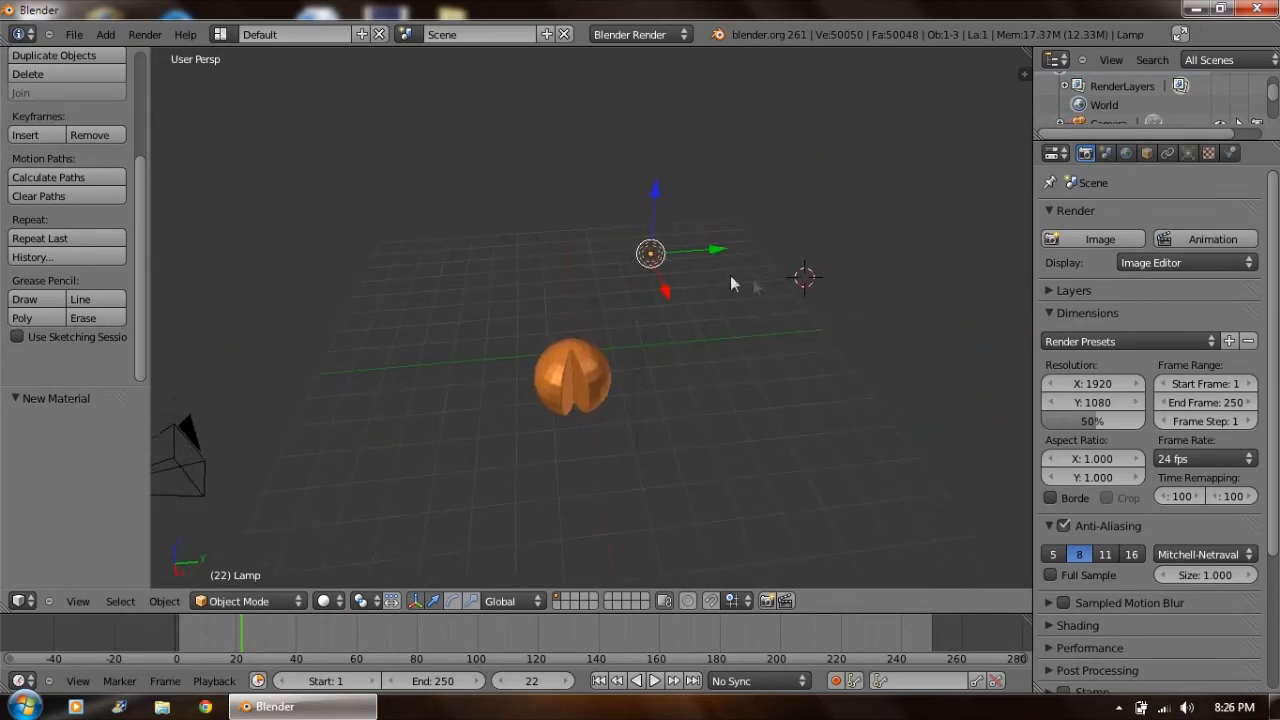
{"action": "middle_click_drag", "start_coordinate": [495, 284], "coordinate": [697, 228]}
{"action": "left_click", "coordinate": [1188, 153]}
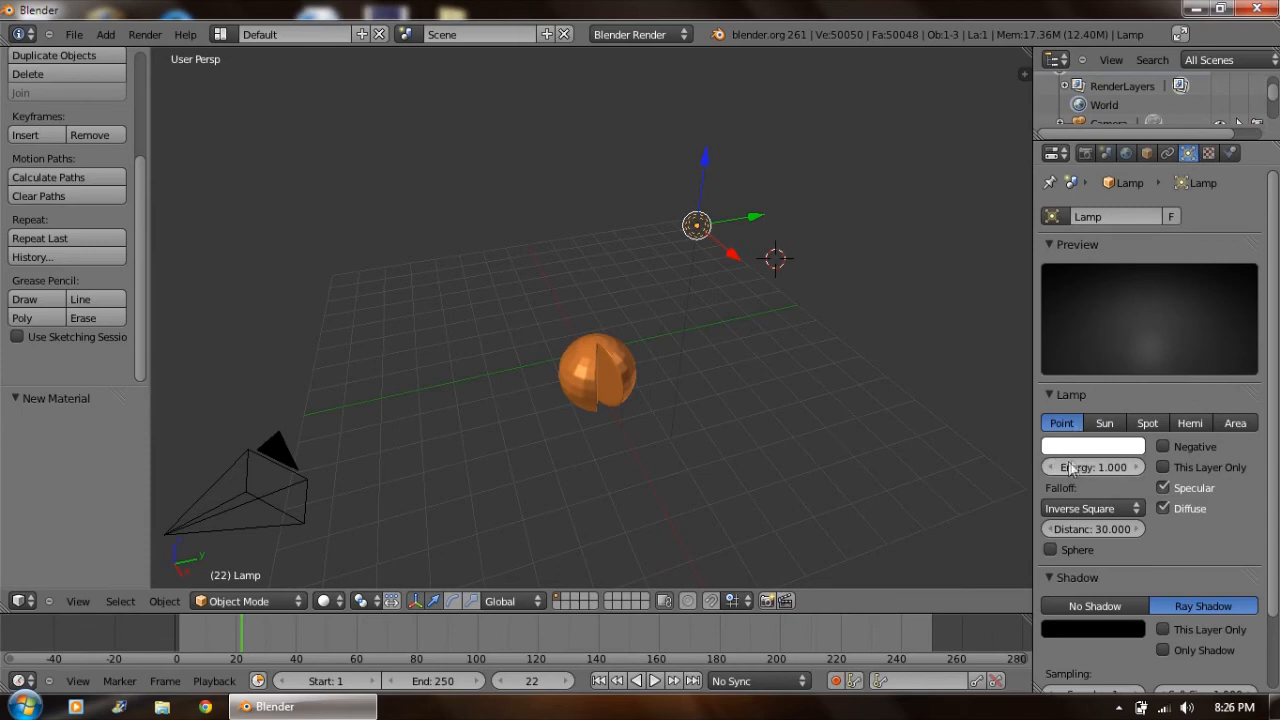
{"action": "left_click", "coordinate": [1147, 423]}
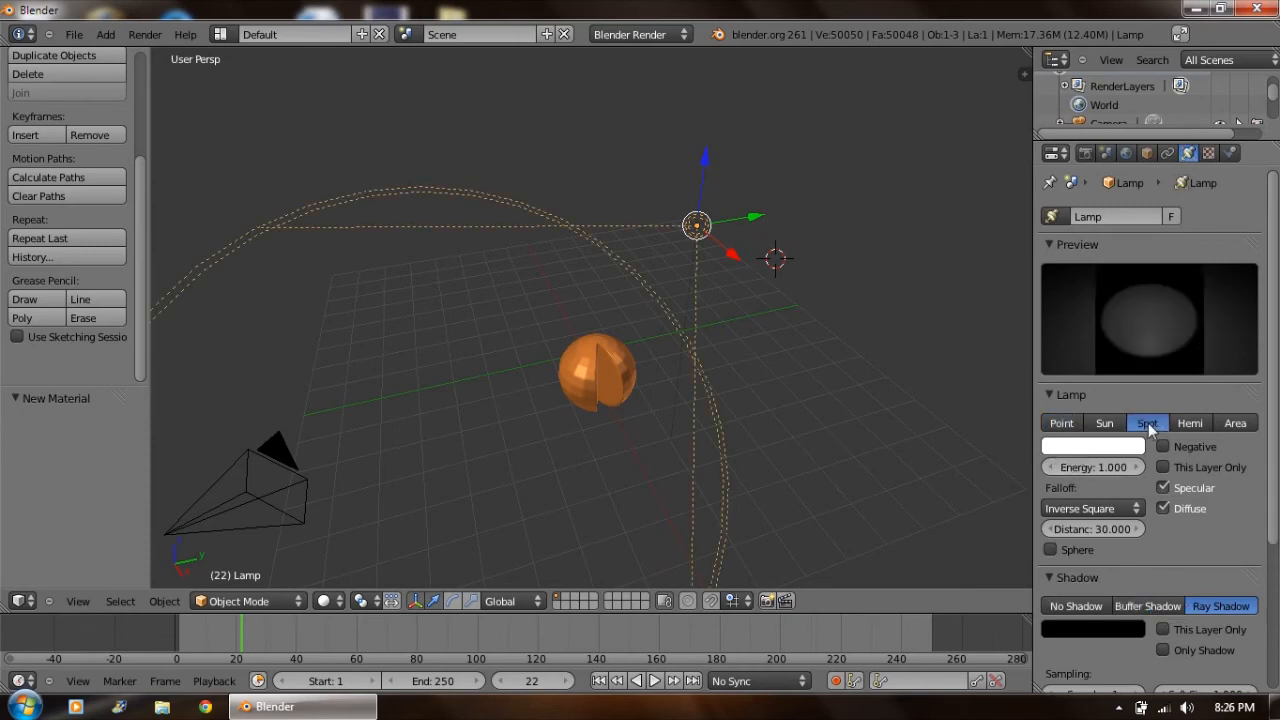
{"action": "left_click", "coordinate": [1203, 423]}
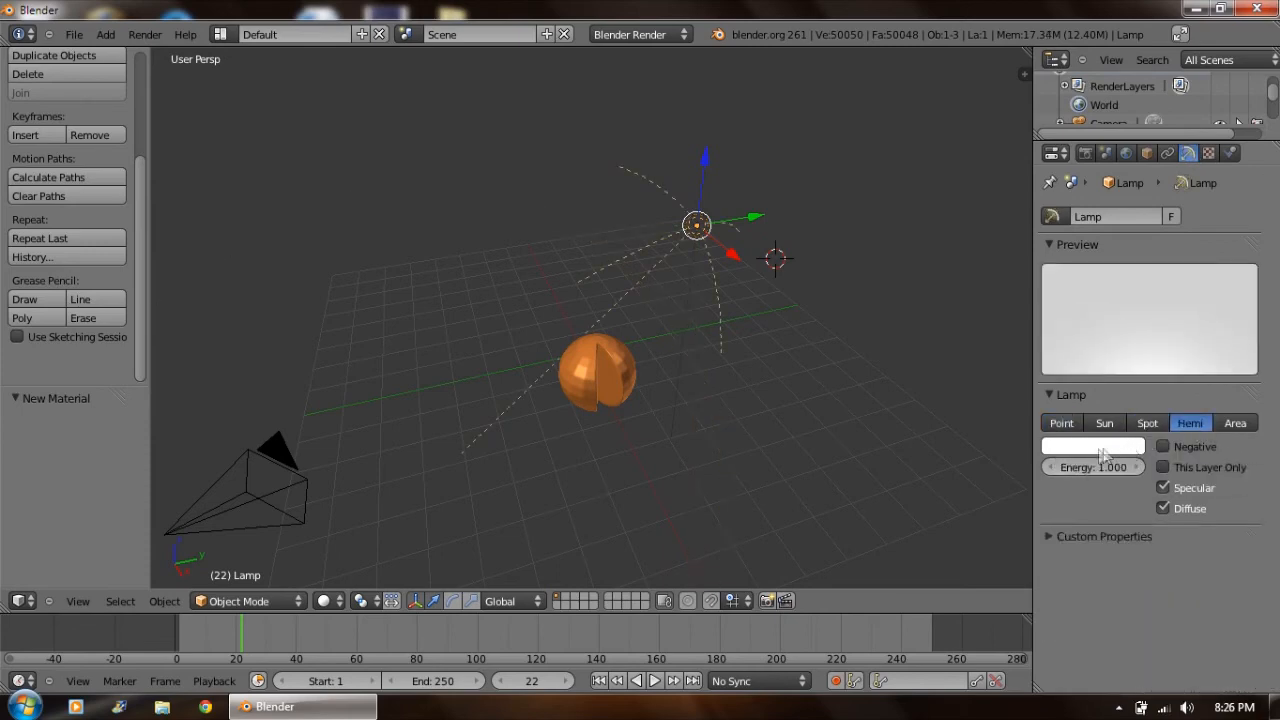
Lower the lamp in front of the sphere, shifting it 2.035 along X and -0.464 along Y, and rotate it 13.736° about Y.
{"action": "left_click_drag", "start_coordinate": [707, 174], "coordinate": [780, 400]}
{"action": "middle_click_drag", "start_coordinate": [780, 400], "coordinate": [706, 403]}
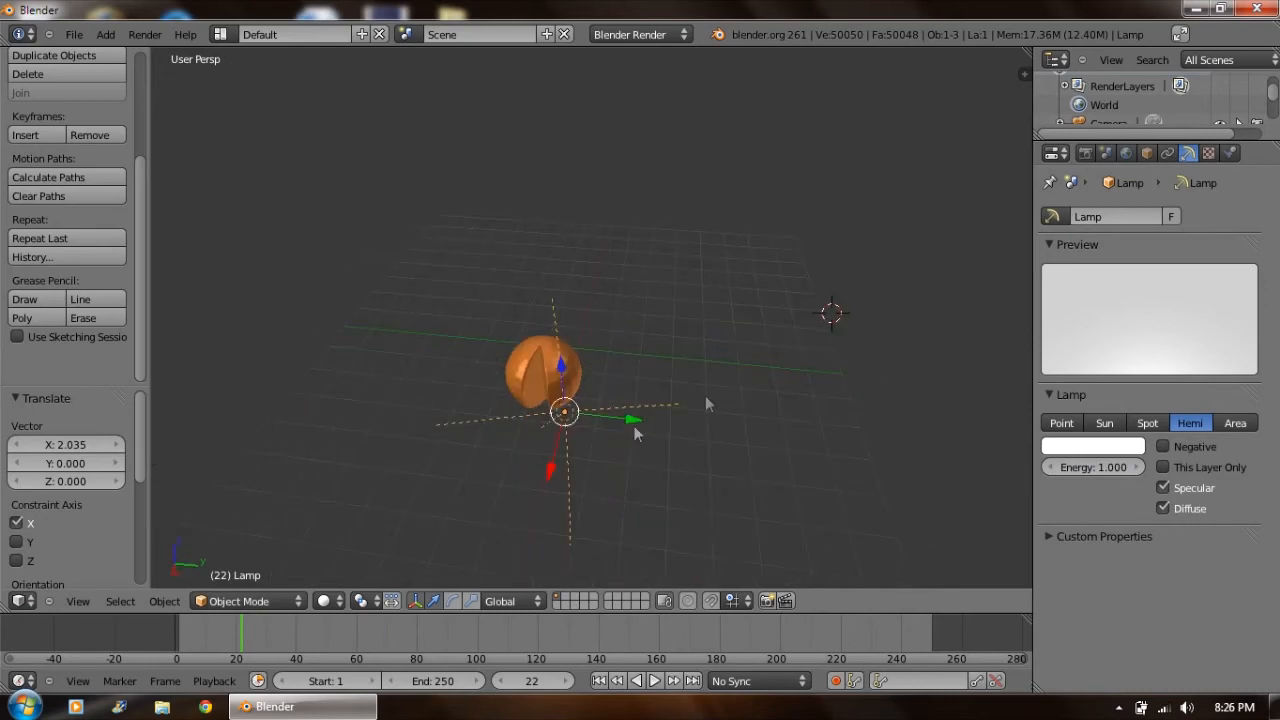
{"action": "left_click_drag", "start_coordinate": [552, 474], "coordinate": [587, 476]}
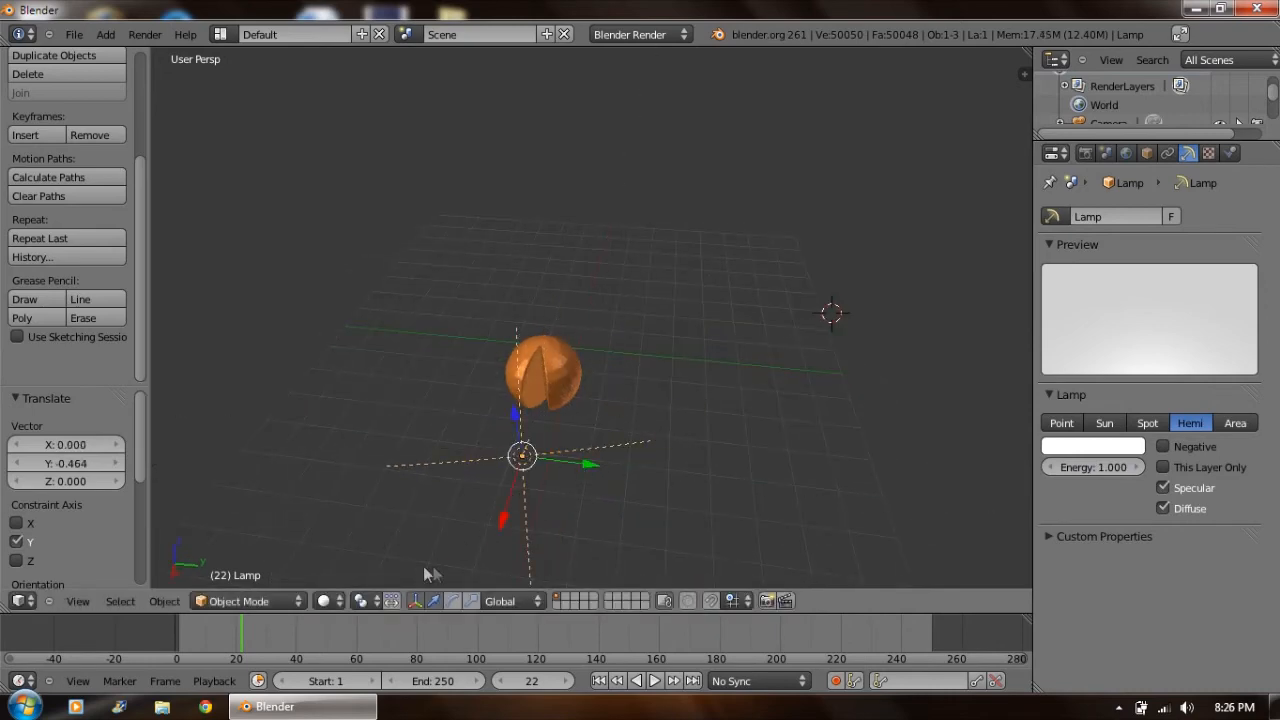
{"action": "left_click", "coordinate": [452, 601]}
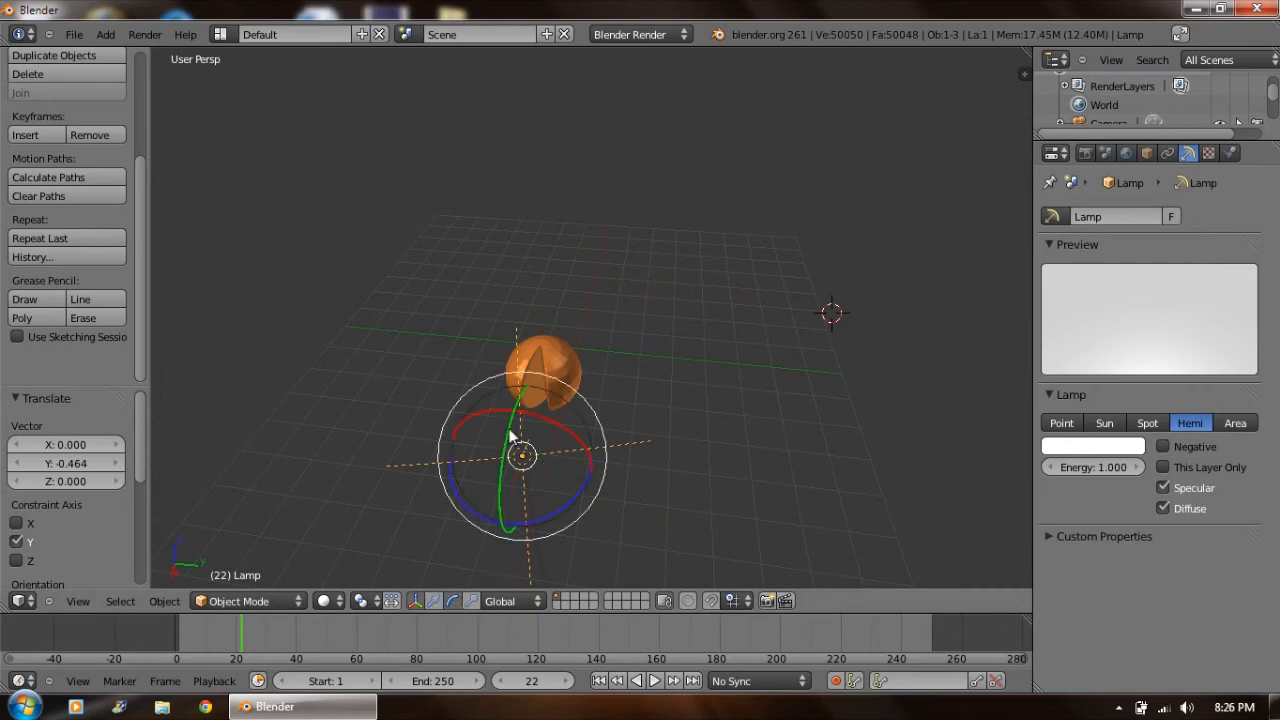
{"action": "mouse_move", "coordinate": [508, 437]}
{"action": "left_mouse_down"}
{"action": "mouse_move", "coordinate": [507, 453]}
{"action": "mouse_move", "coordinate": [512, 444]}
{"action": "left_mouse_up"}
Select the camera, shift it 1.441 along Y and -0.905 along Z, and check the framing through the camera view.
{"action": "middle_click_drag", "start_coordinate": [414, 329], "coordinate": [500, 287]}
{"action": "right_click", "coordinate": [545, 270]}
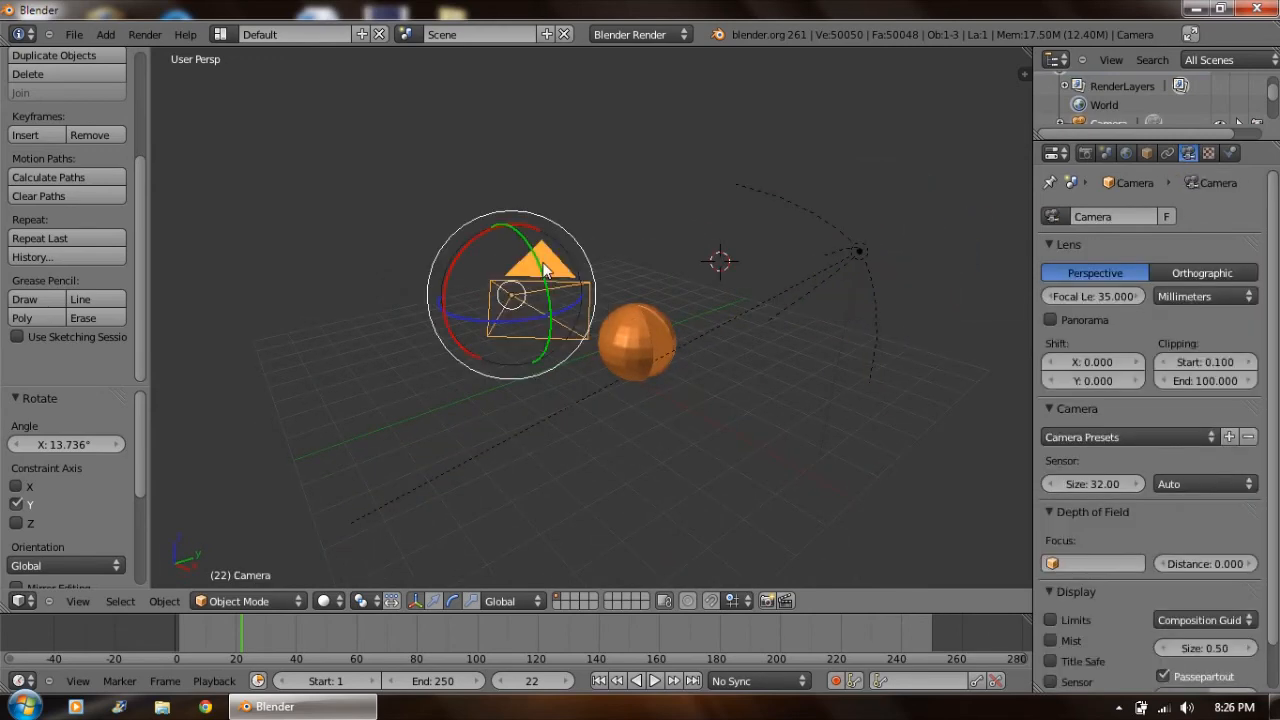
{"action": "middle_click_drag", "start_coordinate": [632, 375], "coordinate": [660, 378]}
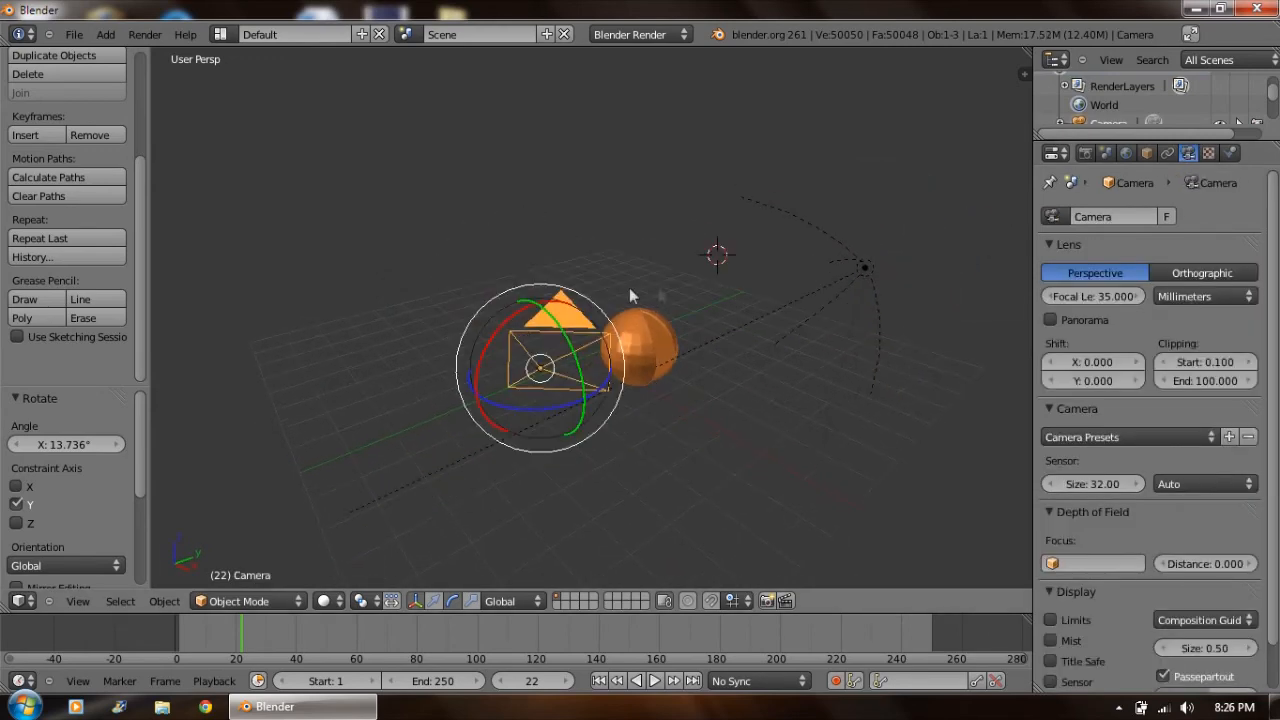
{"action": "left_click", "coordinate": [436, 601]}
{"action": "left_click_drag", "start_coordinate": [585, 368], "coordinate": [728, 320]}
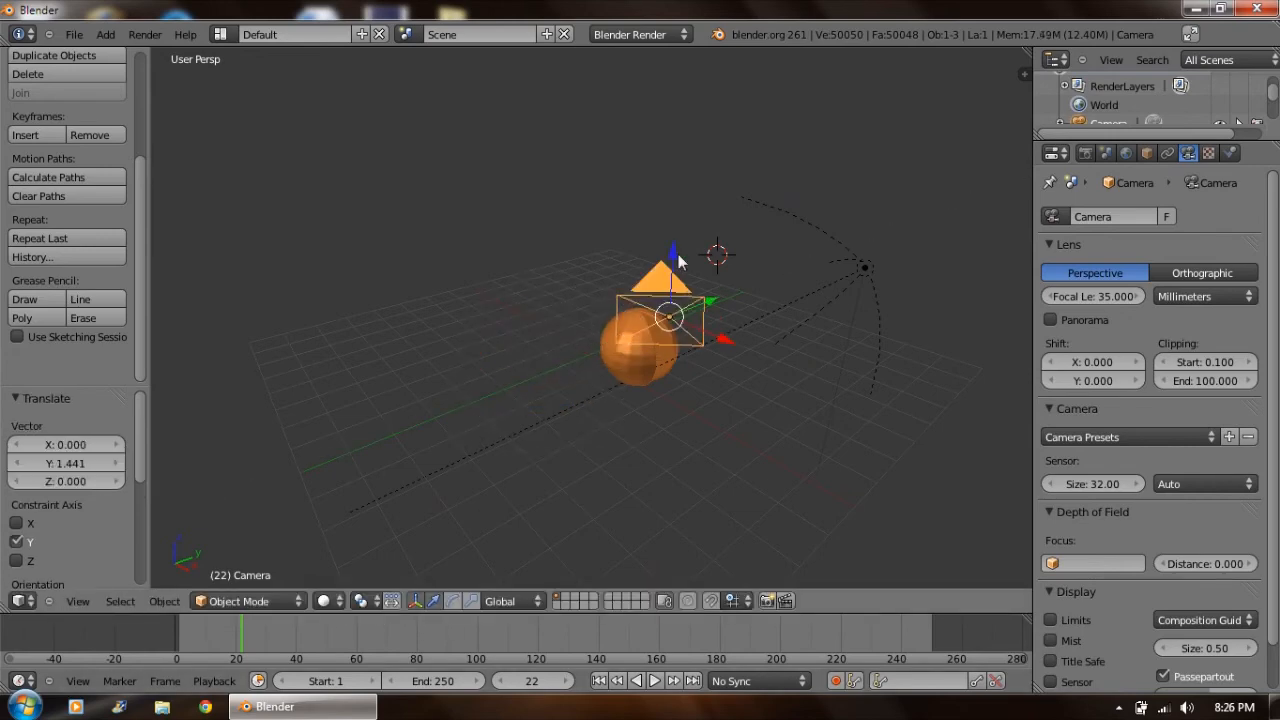
{"action": "left_click_drag", "start_coordinate": [673, 250], "coordinate": [478, 404]}
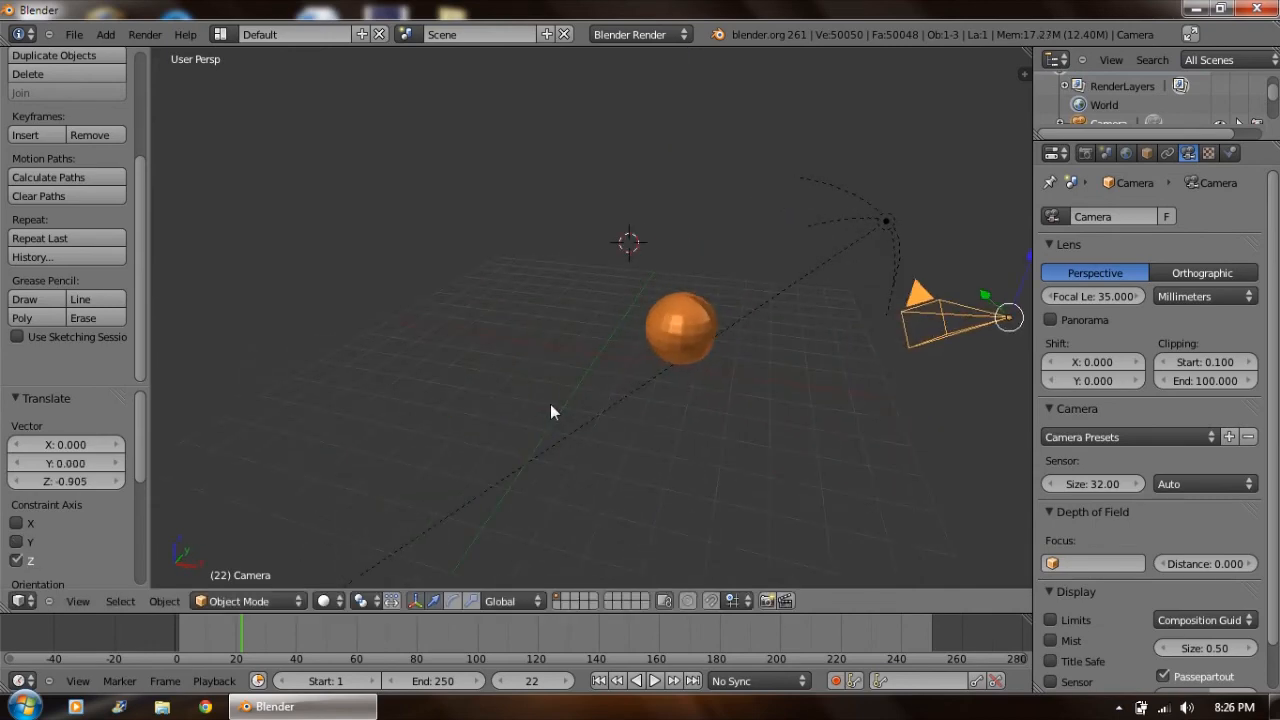
{"action": "middle_click_drag", "start_coordinate": [481, 420], "coordinate": [364, 544]}
{"action": "left_click", "coordinate": [78, 601]}
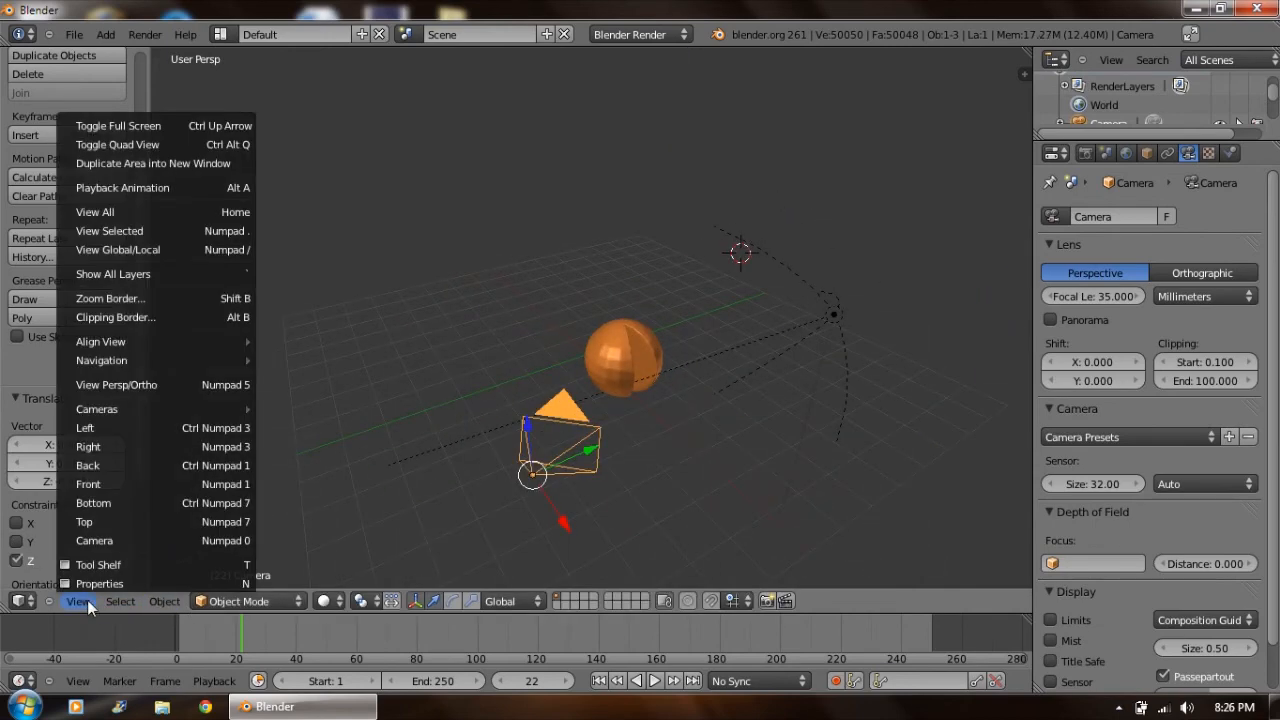
{"action": "left_click", "coordinate": [123, 538]}
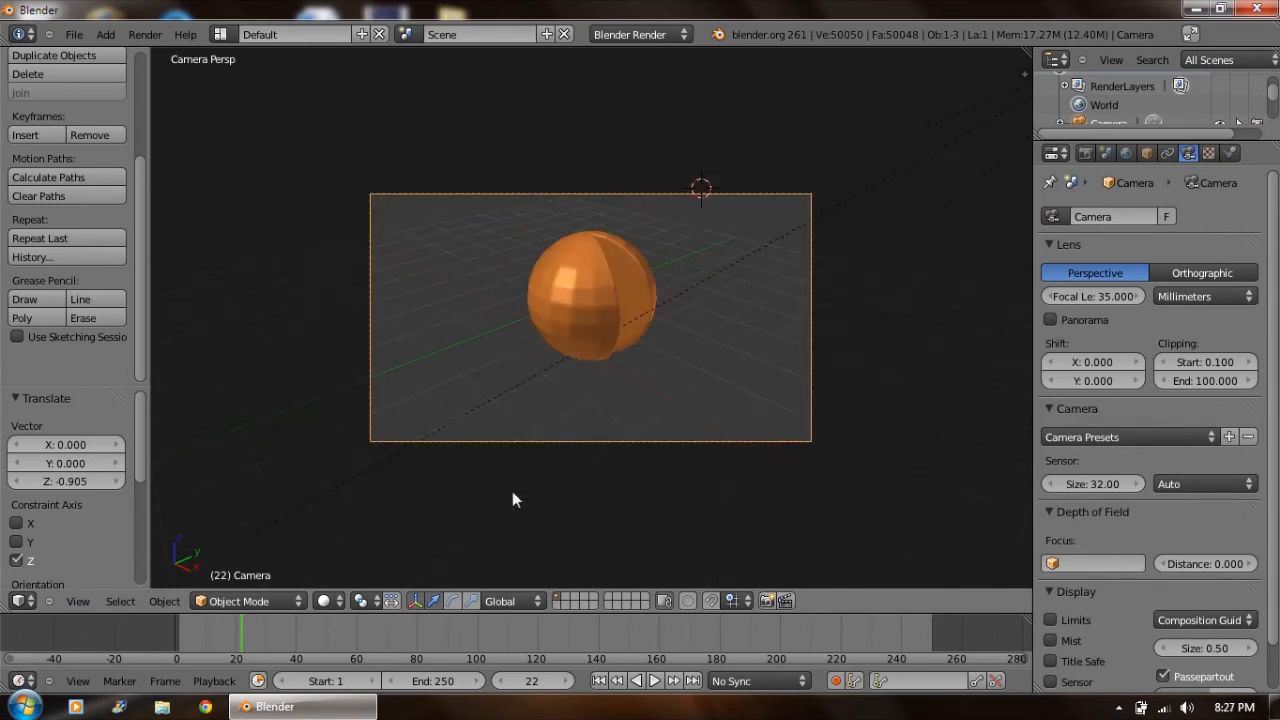
{"action": "right_click", "coordinate": [573, 368]}
{"action": "key", "text": "g"}
{"action": "right_click", "coordinate": [574, 359]}
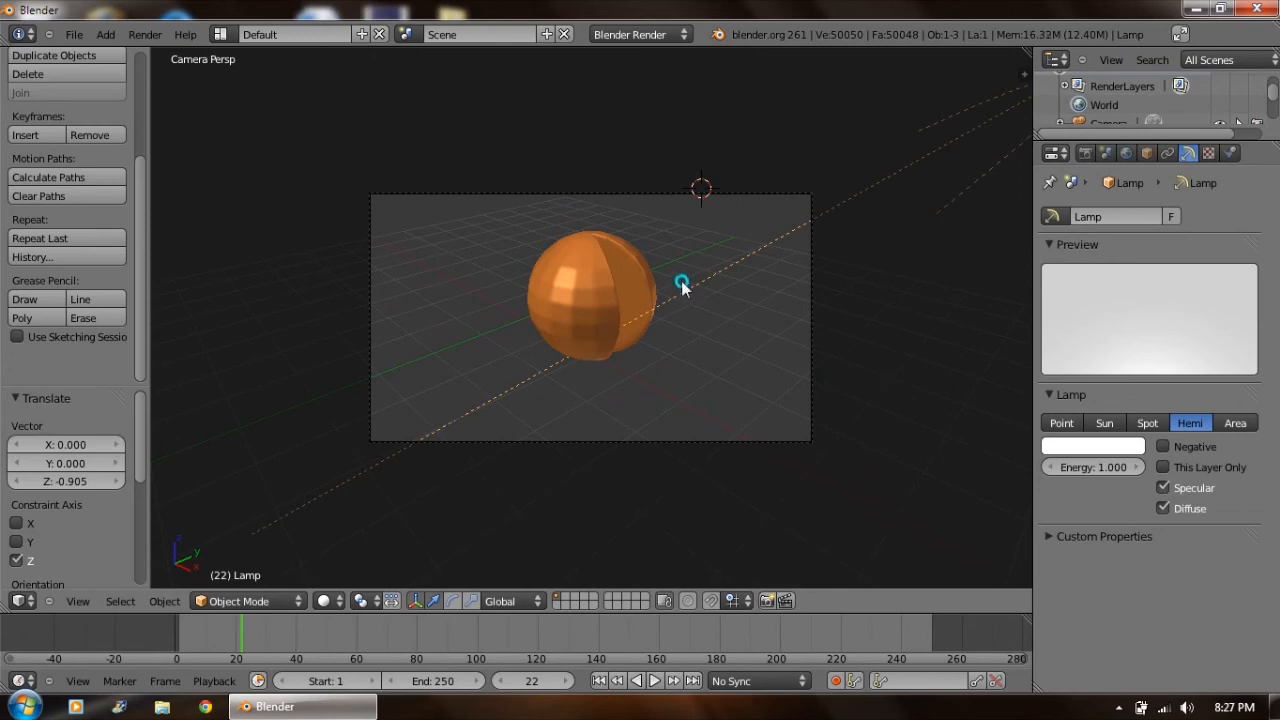
{"action": "key", "text": "g"}
{"action": "right_click", "coordinate": [663, 240]}
Leave the camera view and move the camera closer to the sphere, 1.184 along Y and -1.264 along X.
{"action": "left_click", "coordinate": [72, 601]}
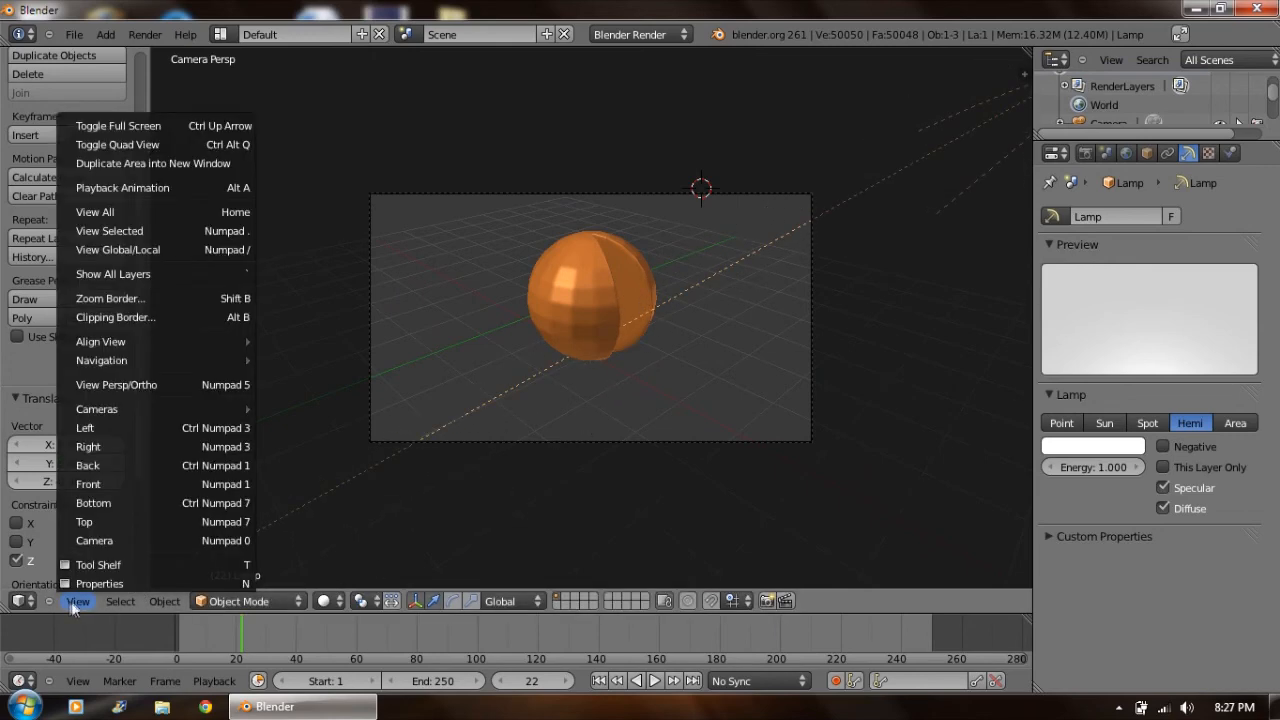
{"action": "left_click", "coordinate": [130, 484]}
{"action": "middle_click_drag", "start_coordinate": [765, 377], "coordinate": [668, 418]}
{"action": "right_click", "coordinate": [757, 295]}
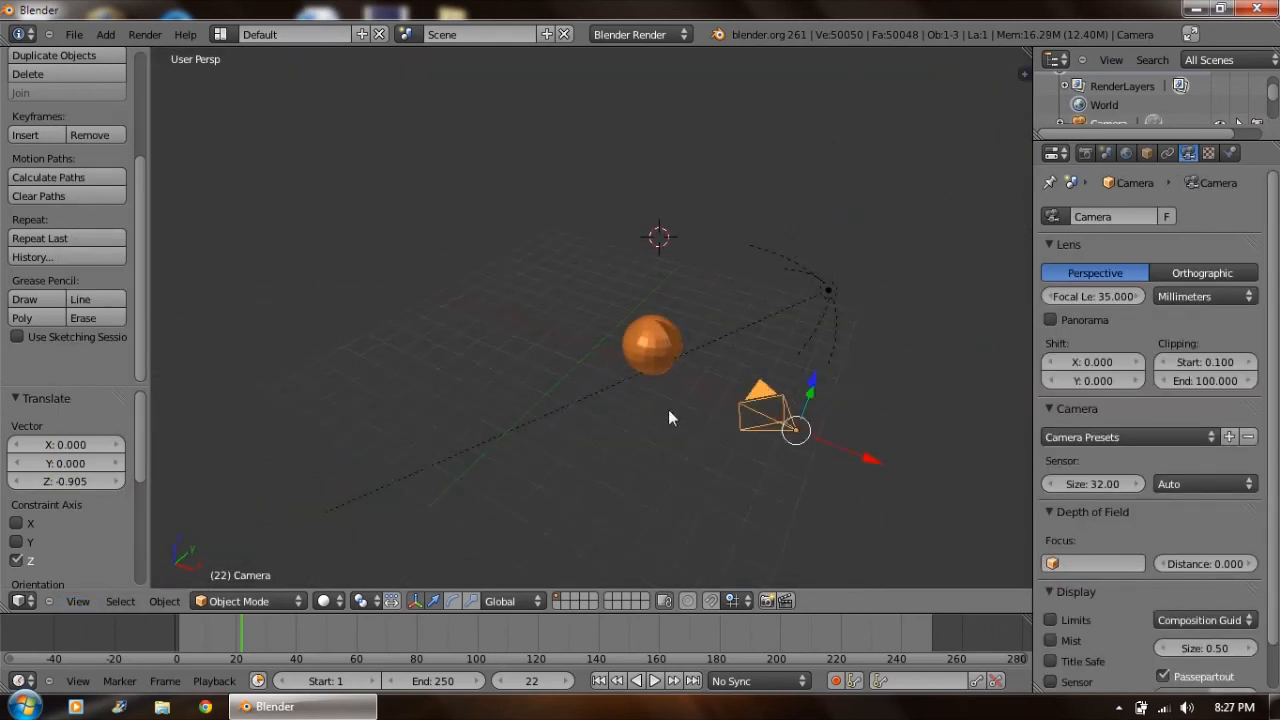
{"action": "key", "text": "g"}
{"action": "key", "text": "y"}
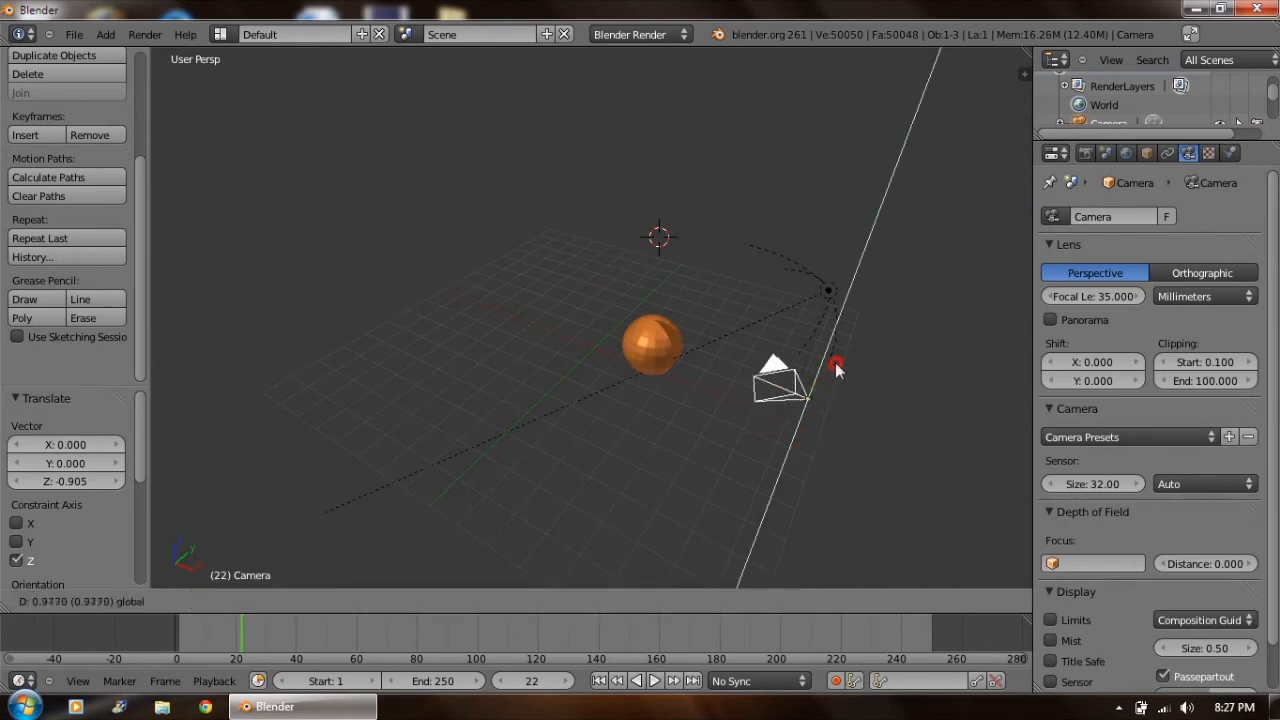
{"action": "left_click", "coordinate": [831, 372]}
{"action": "middle_click_drag", "start_coordinate": [863, 416], "coordinate": [652, 316]}
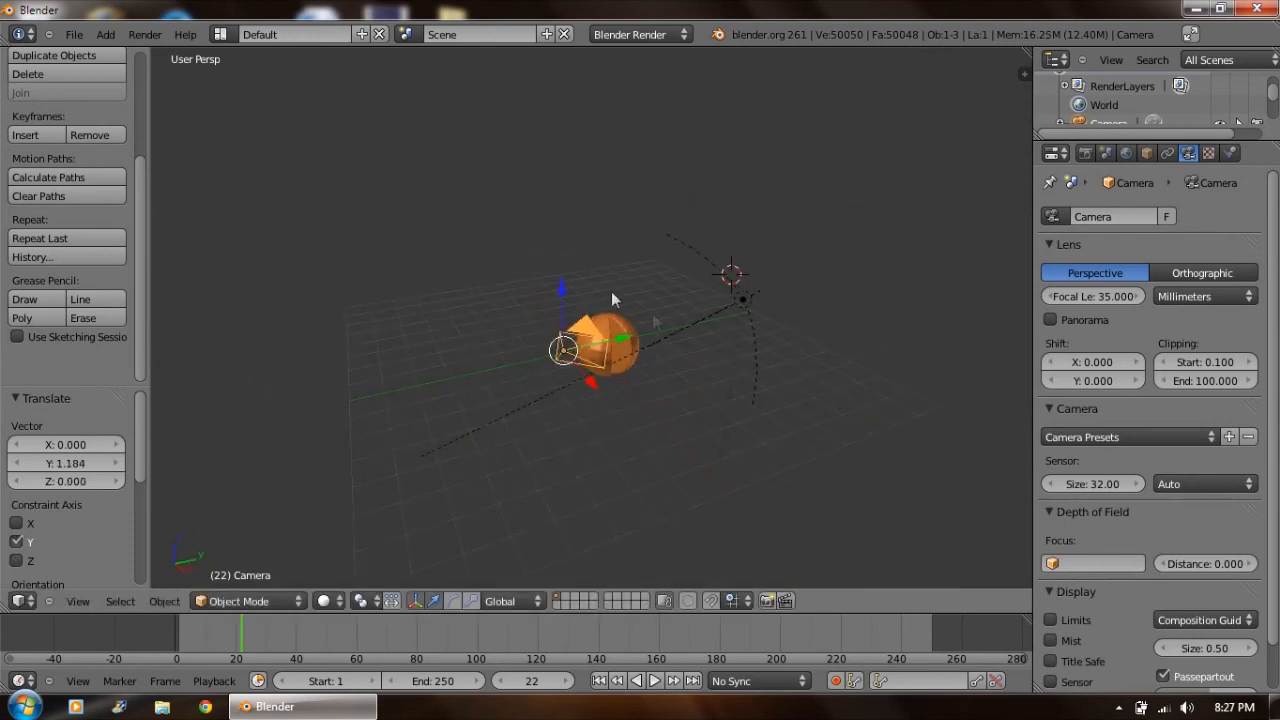
{"action": "left_click", "coordinate": [562, 292]}
{"action": "left_click_drag", "start_coordinate": [590, 402], "coordinate": [478, 378]}
{"action": "middle_click_drag", "start_coordinate": [478, 378], "coordinate": [598, 402]}
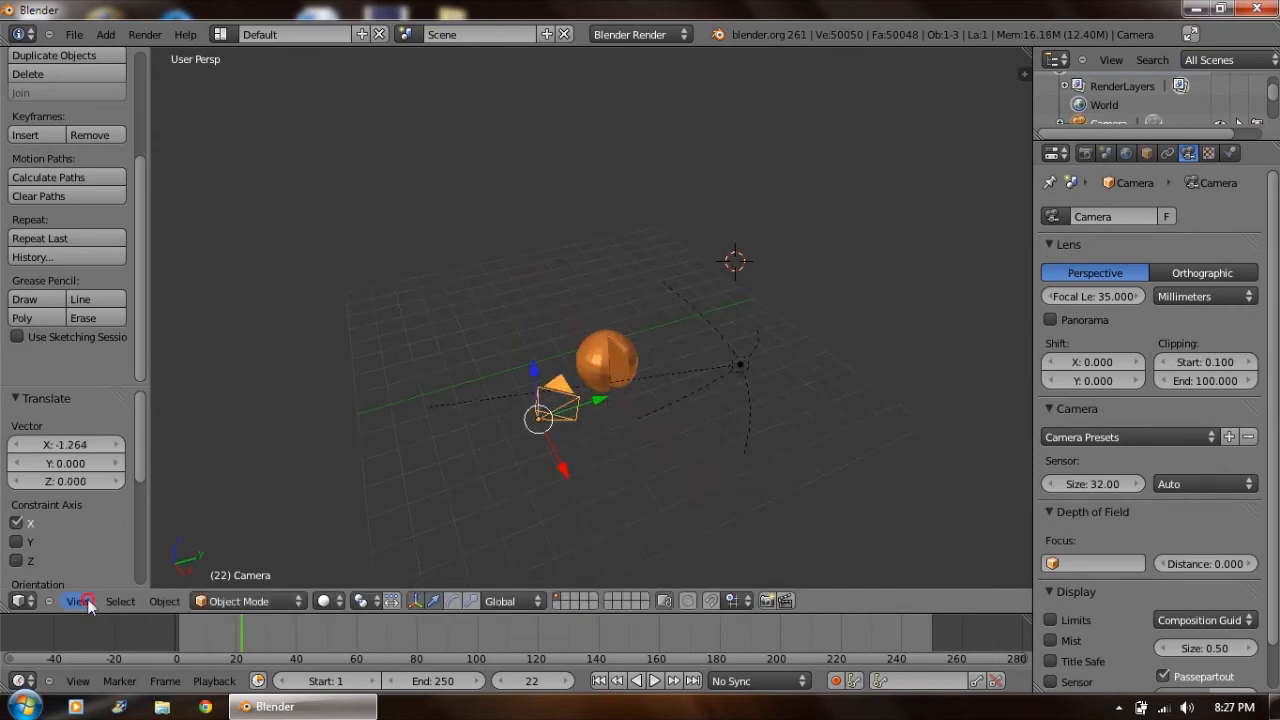
Look through the camera and render a still image of the sphere.
{"action": "left_click", "coordinate": [78, 601]}
{"action": "left_click", "coordinate": [131, 540]}
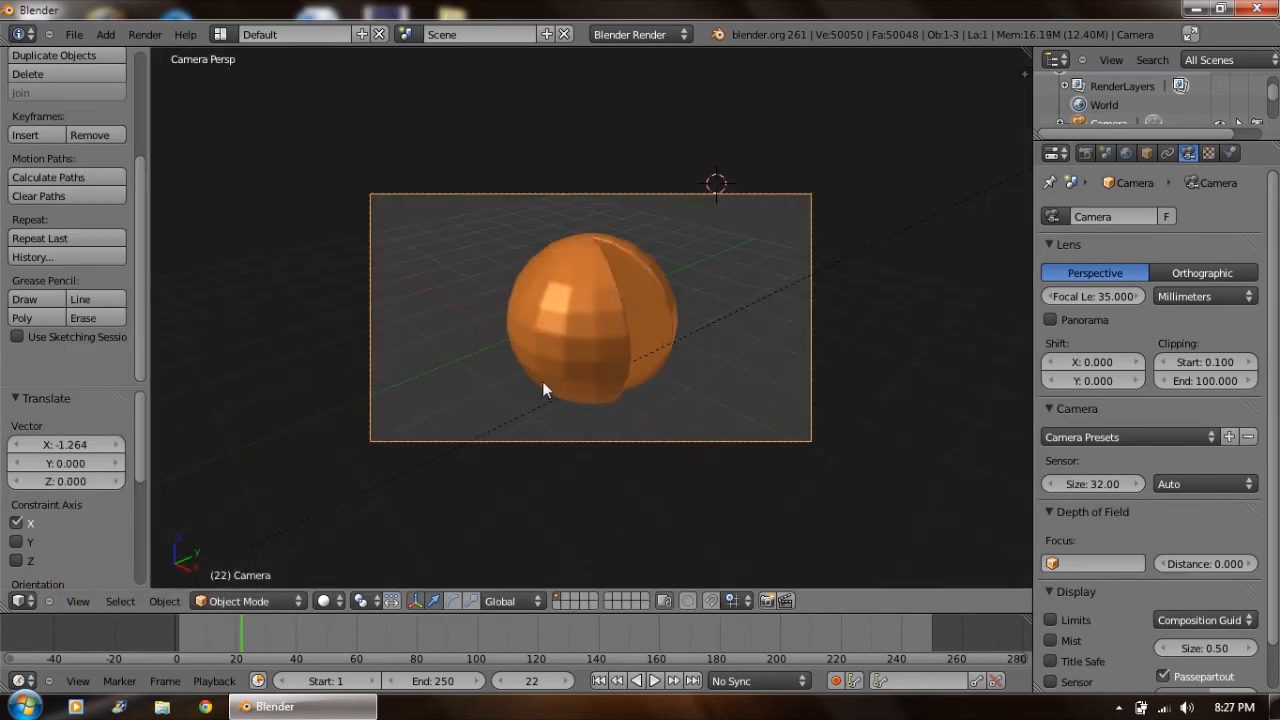
{"action": "left_click", "coordinate": [1085, 153]}
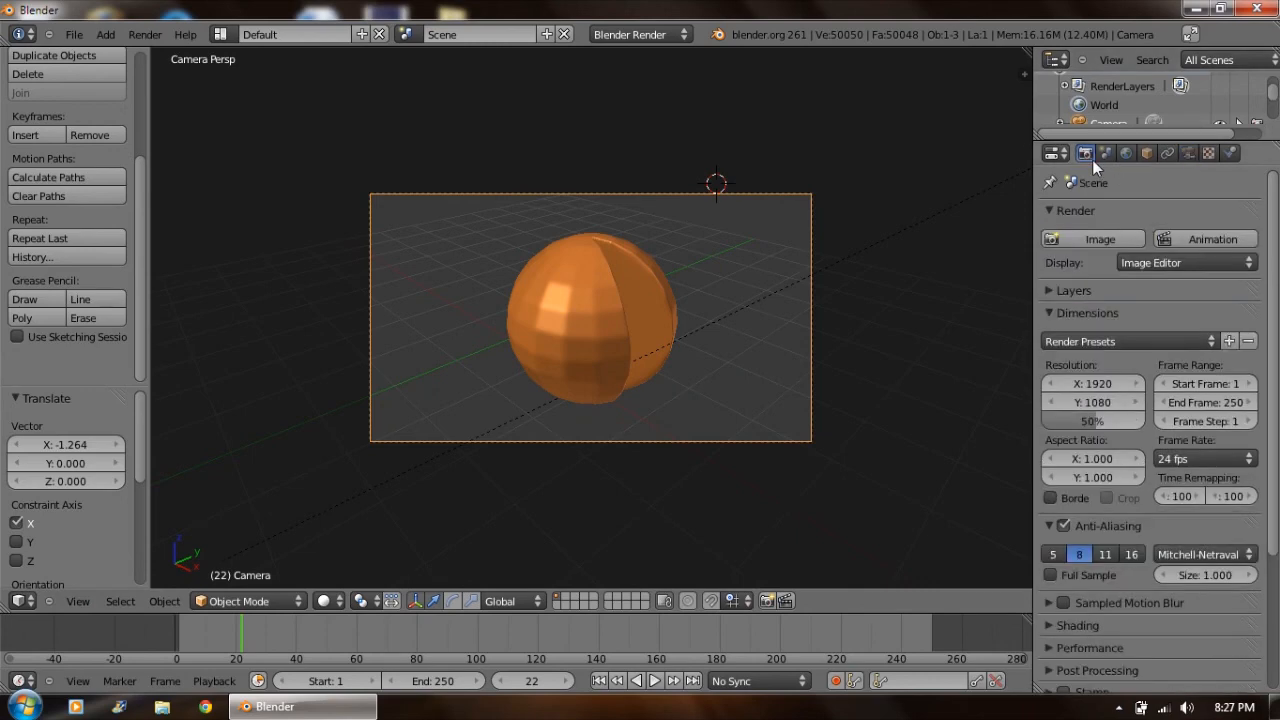
{"action": "left_click", "coordinate": [1079, 238]}
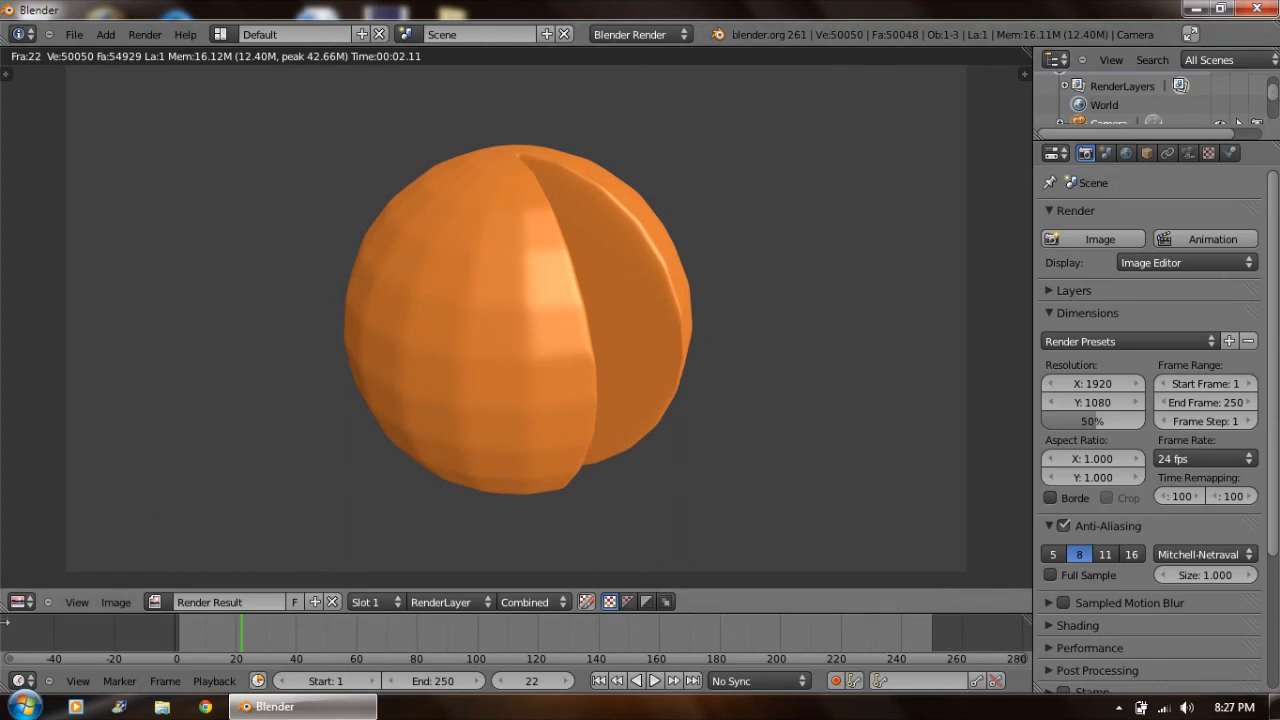
Return the main area to the 3D View and leave the camera view for an angled view of the whole scene.
{"action": "left_click", "coordinate": [22, 601]}
{"action": "left_click", "coordinate": [59, 578]}
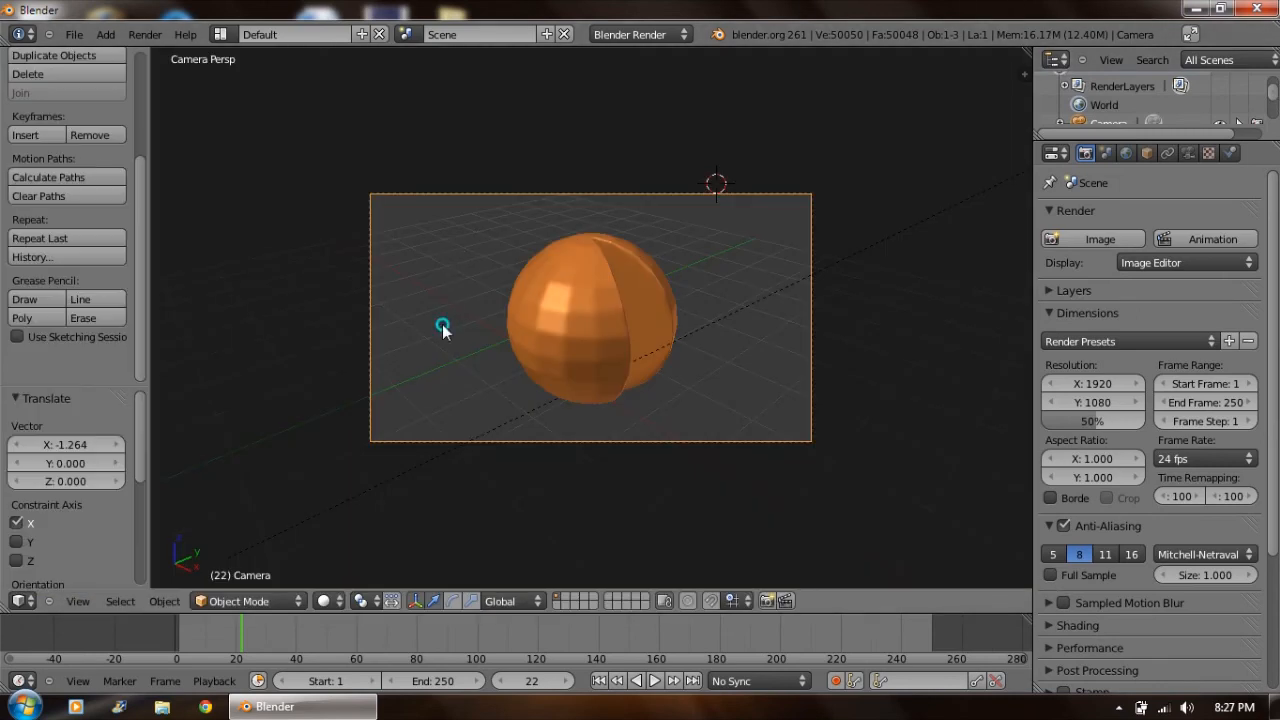
{"action": "scroll", "coordinate": [330, 271], "scroll_direction": "down", "scroll_amount": 2}
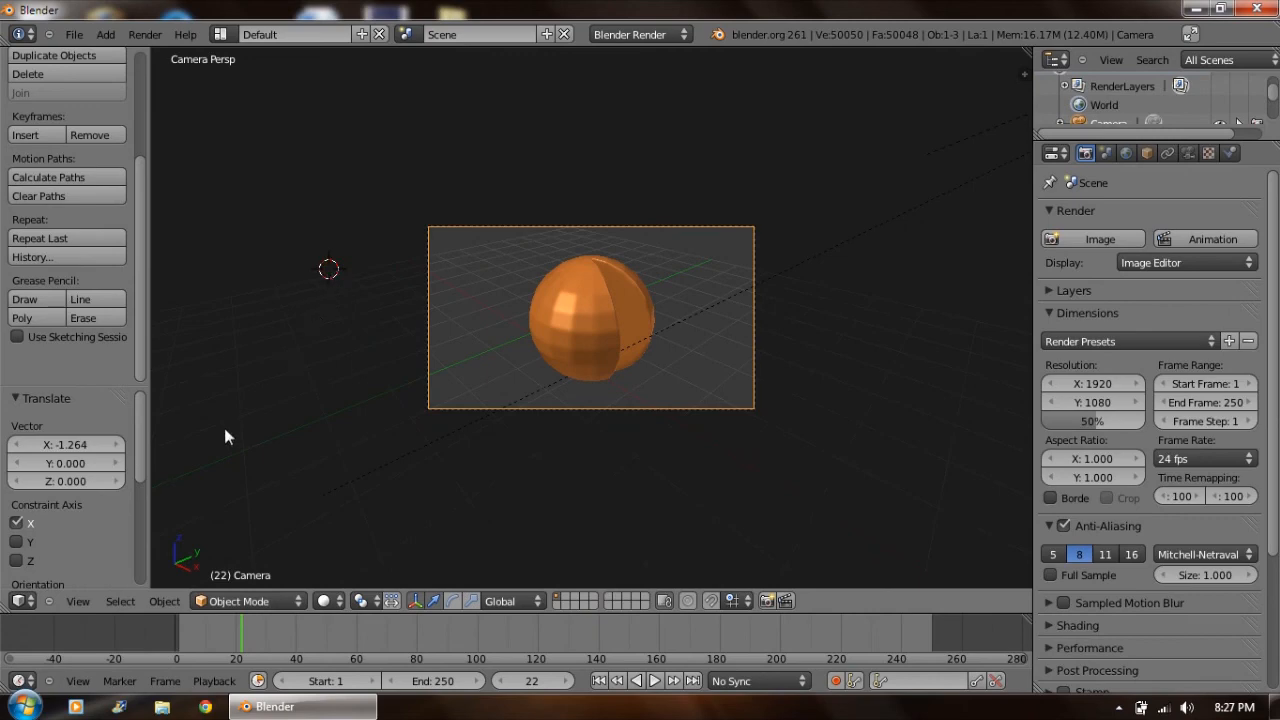
{"action": "left_click", "coordinate": [78, 601]}
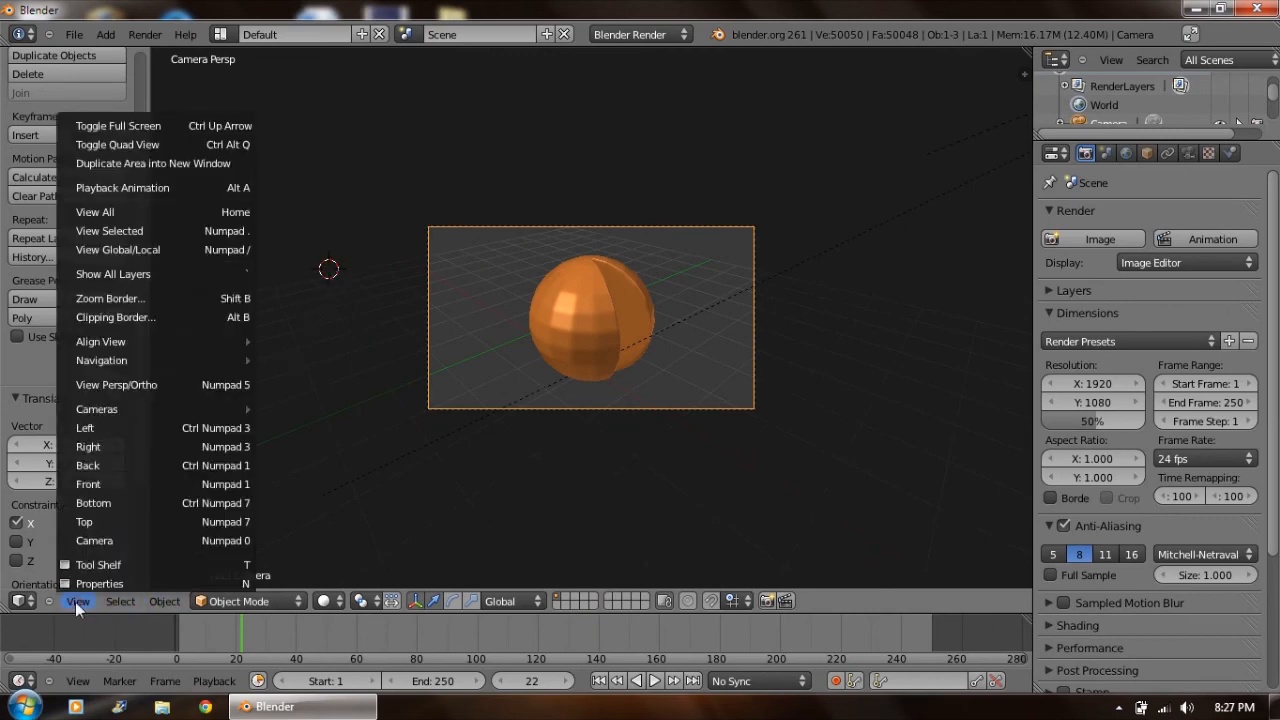
{"action": "left_click", "coordinate": [170, 521]}
{"action": "middle_click_drag", "start_coordinate": [371, 246], "coordinate": [393, 208]}
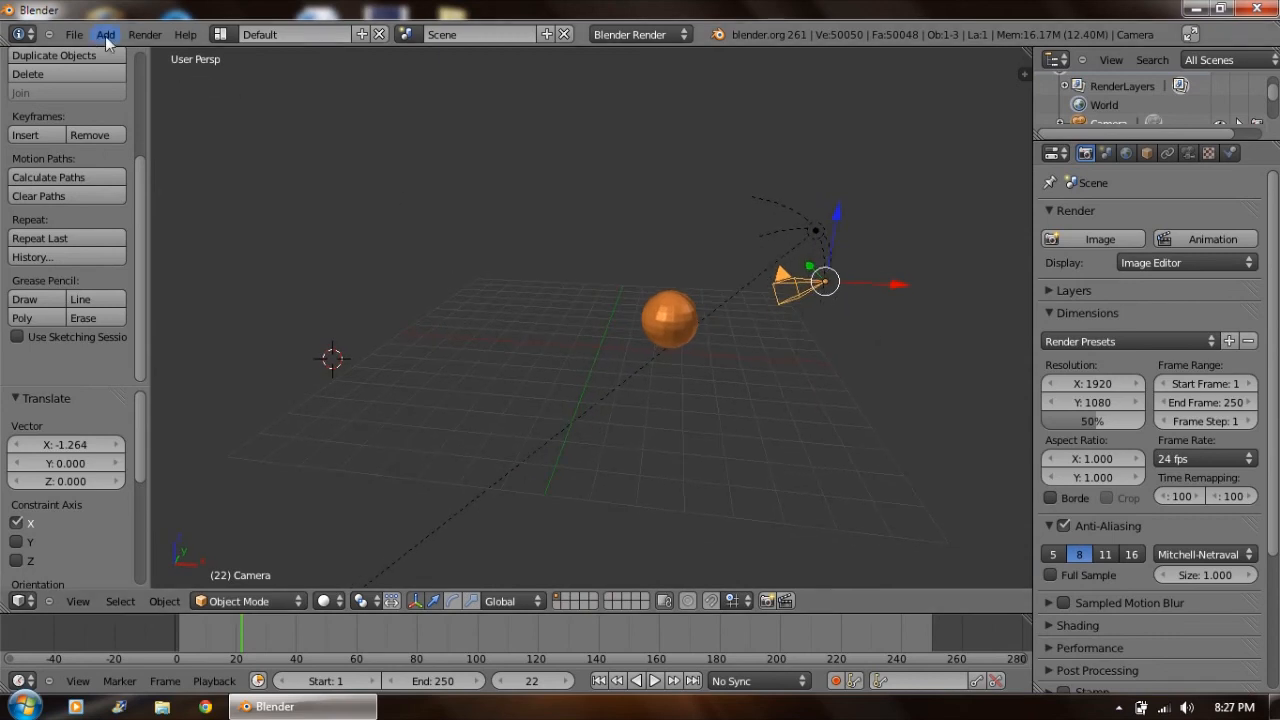
Add a cube mesh, move it along X toward the sphere, and raise it 1.553 along Z.
{"action": "left_click", "coordinate": [145, 35]}
{"action": "left_click", "coordinate": [105, 35]}
{"action": "mouse_move", "coordinate": [125, 53]}
{"action": "left_click", "coordinate": [230, 71]}
{"action": "middle_click_drag", "start_coordinate": [470, 280], "coordinate": [288, 383]}
{"action": "left_click_drag", "start_coordinate": [383, 400], "coordinate": [578, 388]}
{"action": "left_click_drag", "start_coordinate": [508, 323], "coordinate": [508, 275]}
{"action": "middle_click_drag", "start_coordinate": [586, 400], "coordinate": [226, 550]}
Put the cube in Edit Mode with face selection and move its face toward the sphere -0.394 along X.
{"action": "left_click", "coordinate": [218, 601]}
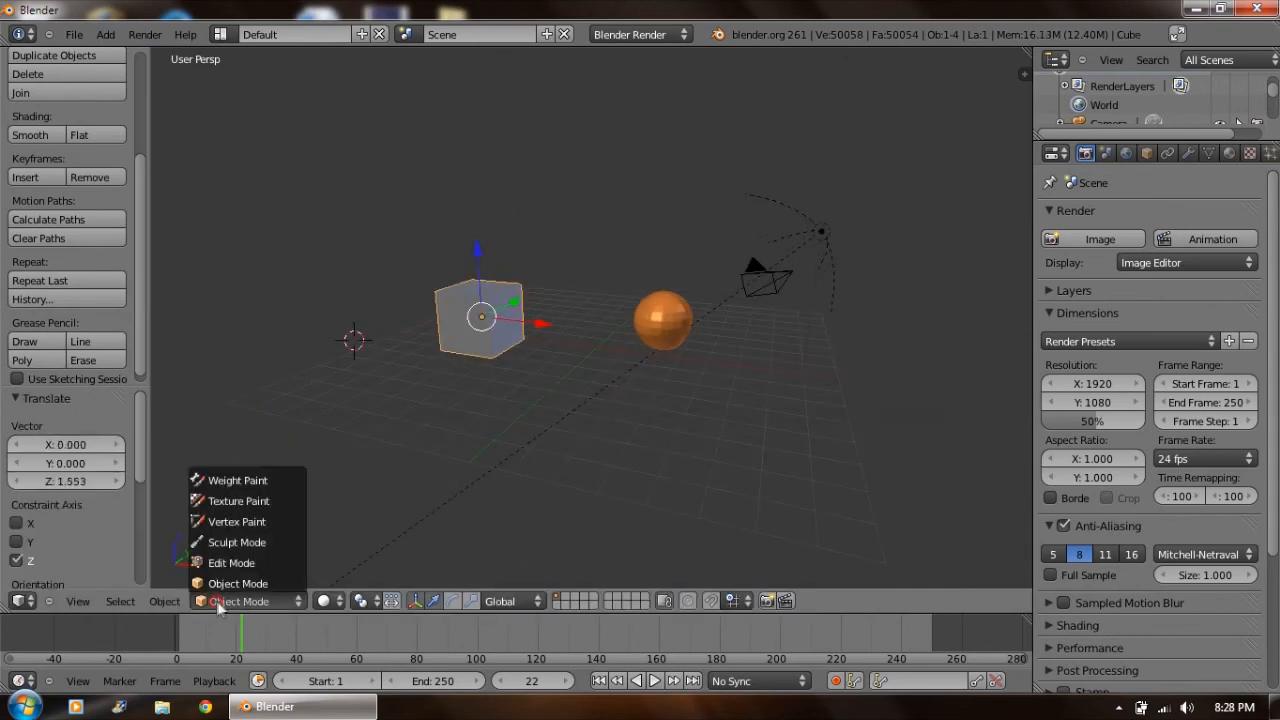
{"action": "left_click", "coordinate": [228, 566]}
{"action": "middle_click_drag", "start_coordinate": [606, 435], "coordinate": [568, 455]}
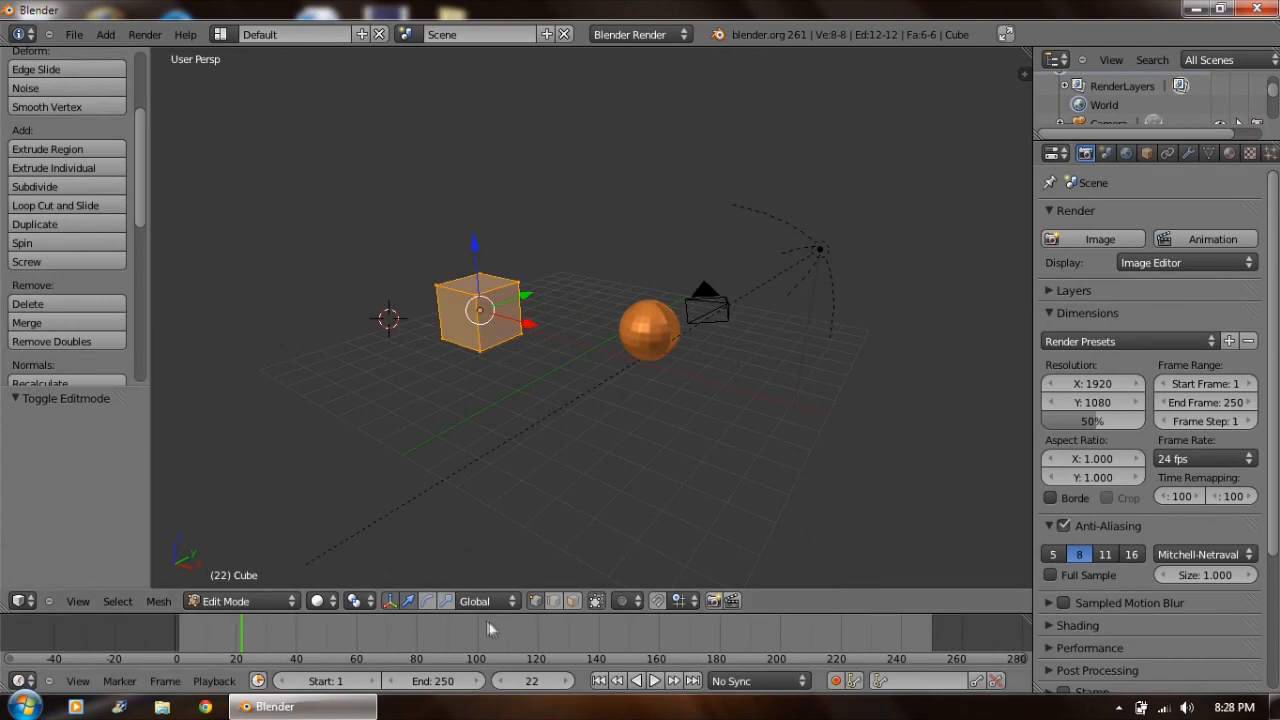
{"action": "left_click", "coordinate": [571, 601]}
{"action": "right_click", "coordinate": [505, 325]}
{"action": "left_click_drag", "start_coordinate": [530, 328], "coordinate": [490, 333]}
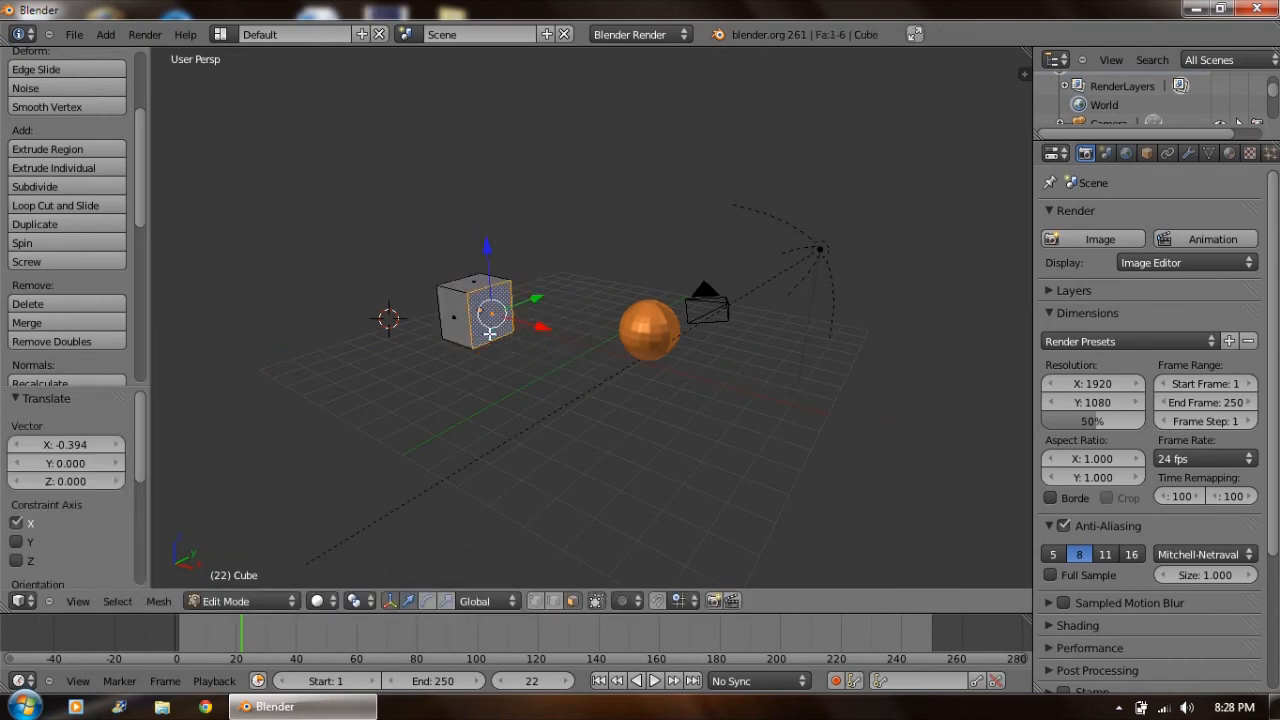
Extrude that face outward along X, and extrude the new section's top face 3.079 upward.
{"action": "key", "text": "e"}
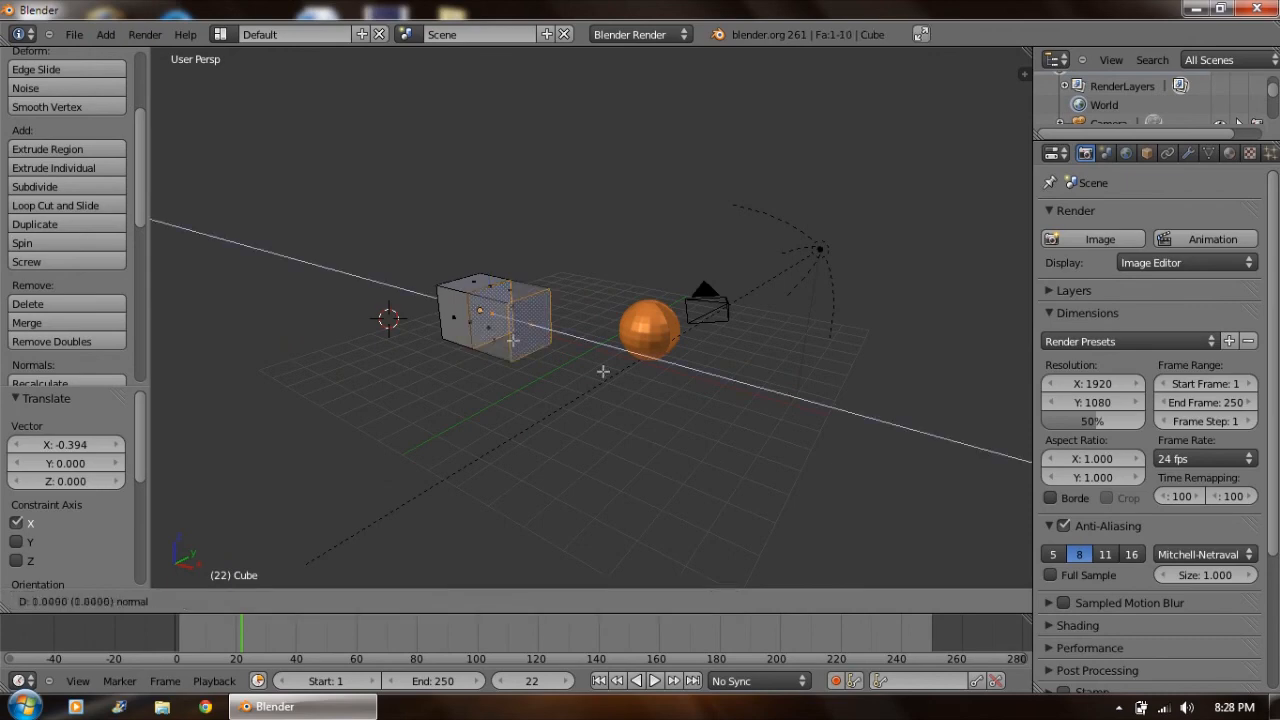
{"action": "left_click", "coordinate": [560, 335]}
{"action": "right_click", "coordinate": [525, 290]}
{"action": "key", "text": "e"}
{"action": "left_click", "coordinate": [520, 195]}
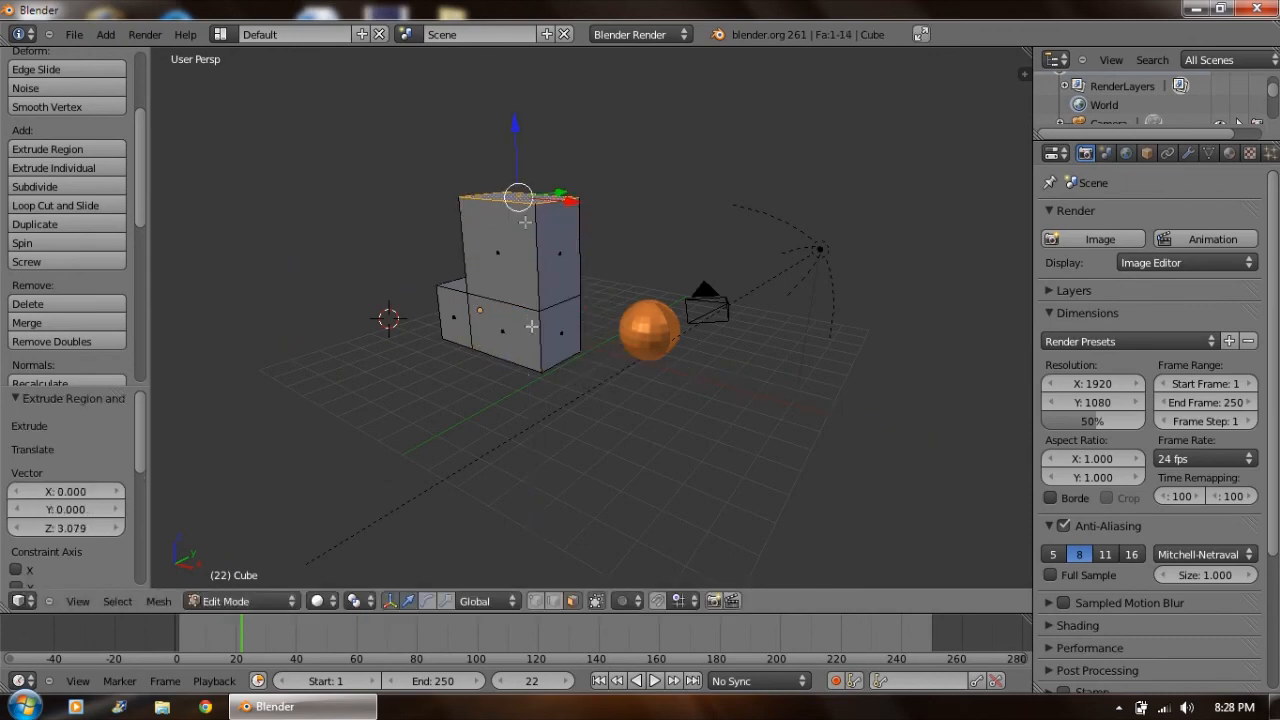
Extrude the lower section's end face 3.161 along X and its front face -3.596 along Y.
{"action": "right_click", "coordinate": [560, 335]}
{"action": "key", "text": "e"}
{"action": "left_click", "coordinate": [645, 390]}
{"action": "right_click", "coordinate": [506, 330]}
{"action": "key", "text": "e"}
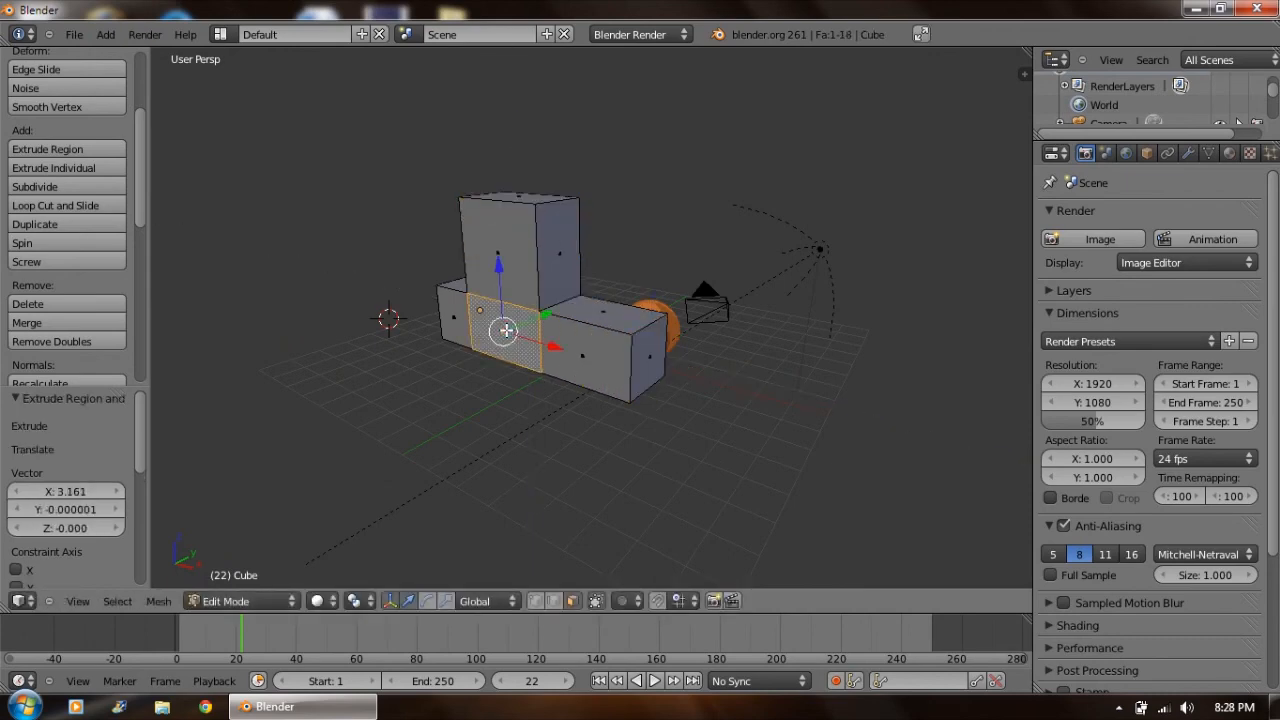
{"action": "left_click", "coordinate": [410, 380]}
Extrude the original cube's outer end face away from the tower, and extrude the new block's top face 3.221 upward.
{"action": "middle_click_drag", "start_coordinate": [340, 306], "coordinate": [446, 332]}
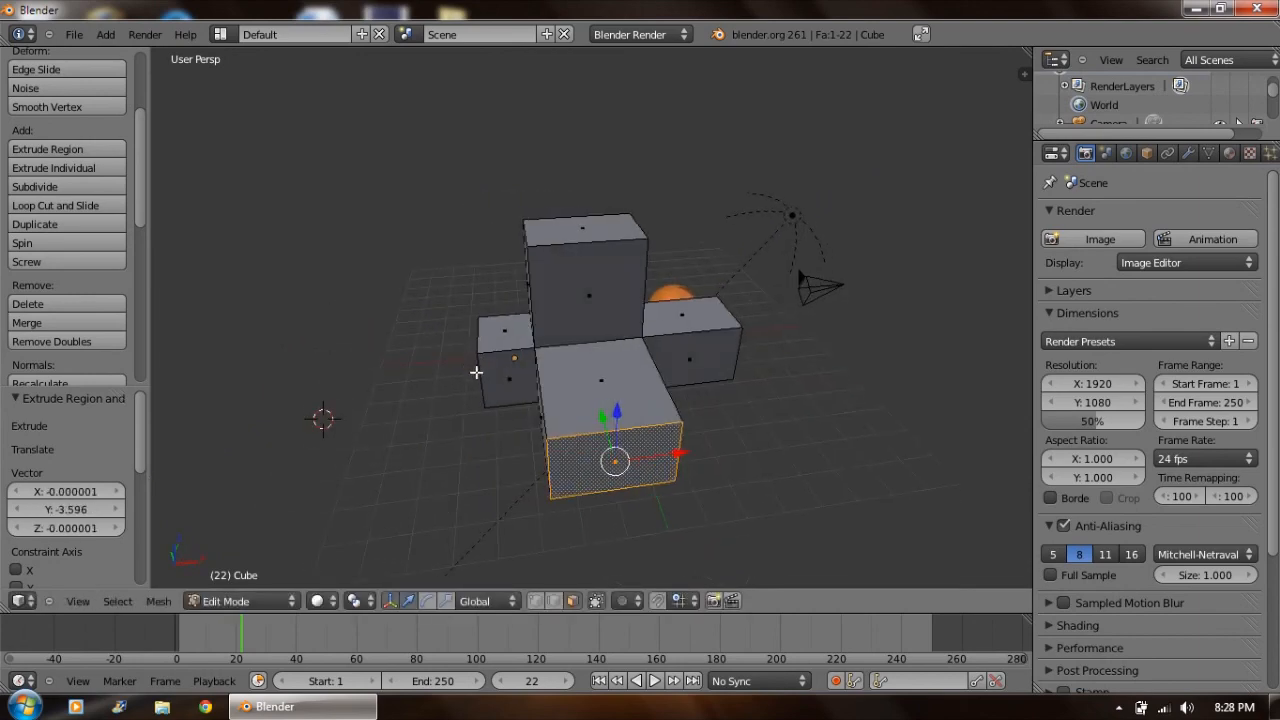
{"action": "middle_click_drag", "start_coordinate": [480, 371], "coordinate": [531, 363]}
{"action": "right_click", "coordinate": [531, 366]}
{"action": "key", "text": "e"}
{"action": "left_click", "coordinate": [432, 385]}
{"action": "right_click", "coordinate": [466, 365]}
{"action": "key", "text": "e"}
{"action": "left_click", "coordinate": [491, 280]}
{"action": "middle_click_drag", "start_coordinate": [491, 280], "coordinate": [471, 378]}
Extrude the central tower's top face upward, and the raised end block's rear face 7.361 along Y.
{"action": "right_click", "coordinate": [608, 305]}
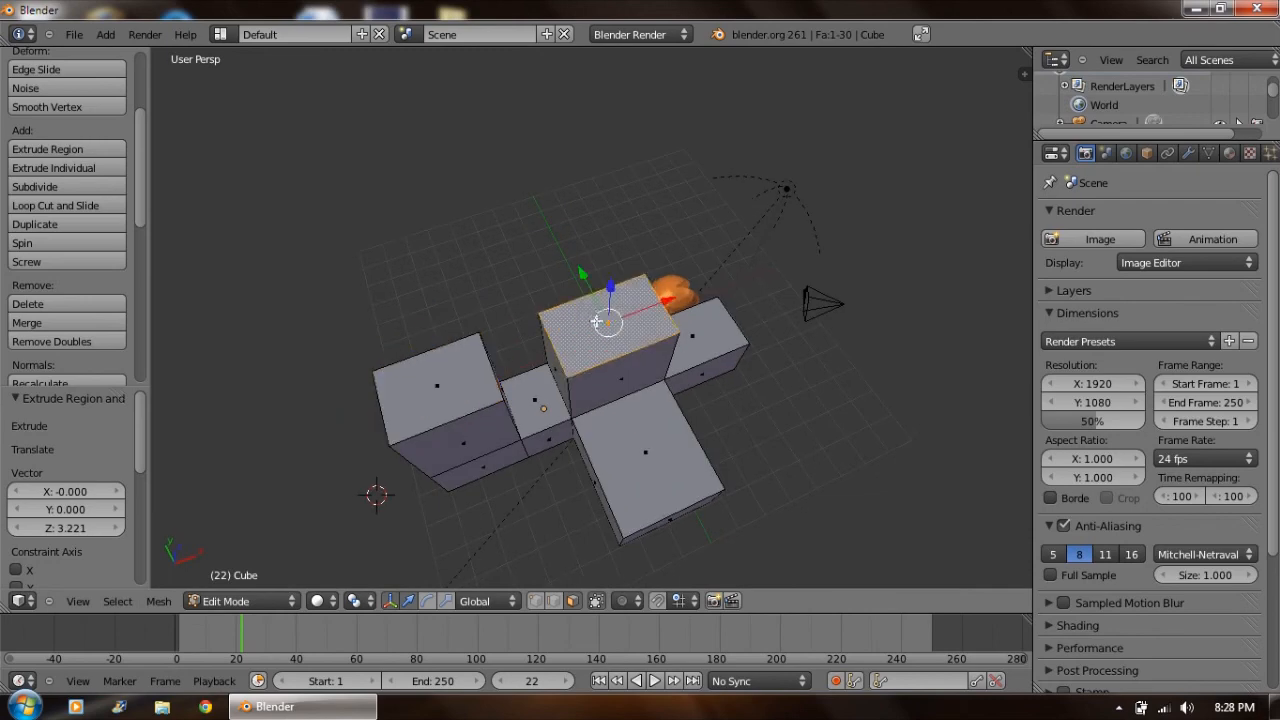
{"action": "key", "text": "e"}
{"action": "left_click", "coordinate": [594, 191]}
{"action": "middle_click_drag", "start_coordinate": [329, 400], "coordinate": [593, 330]}
{"action": "right_click", "coordinate": [769, 290]}
{"action": "key", "text": "e"}
{"action": "left_click", "coordinate": [380, 362]}
Scale the end face of the long extruded block to 0.630.
{"action": "middle_click_drag", "start_coordinate": [380, 362], "coordinate": [656, 343]}
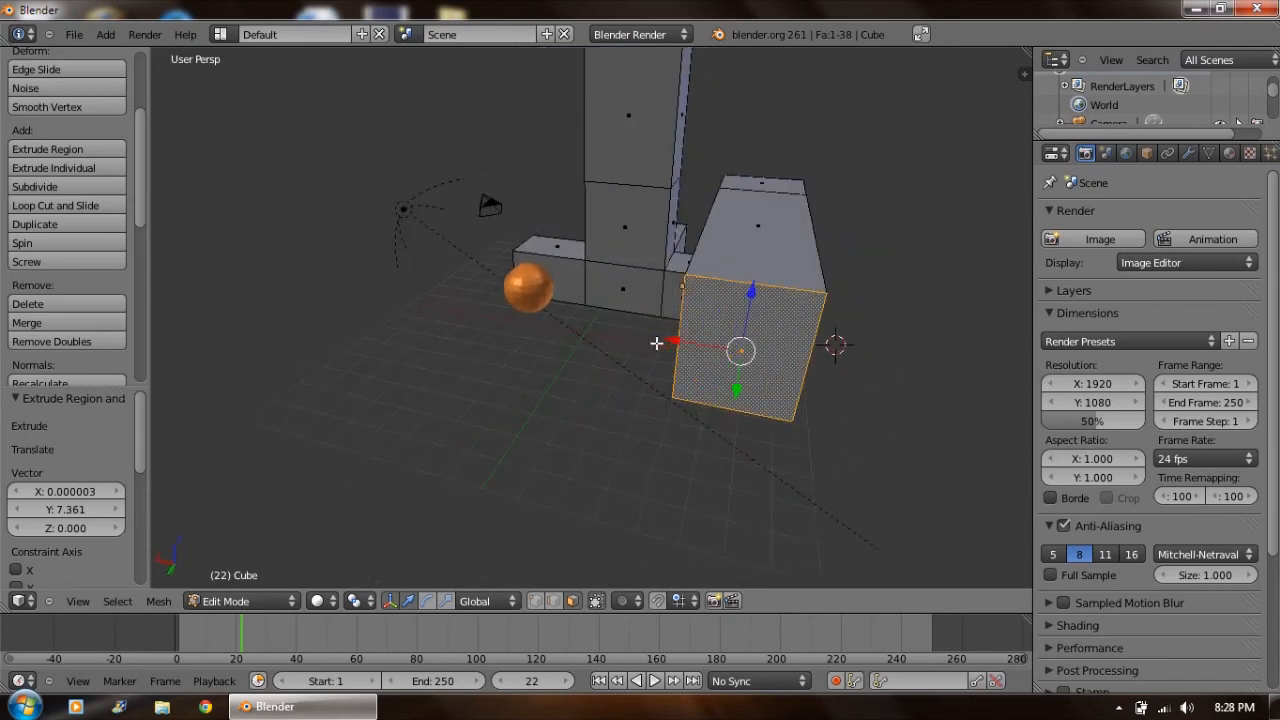
{"action": "middle_click_drag", "start_coordinate": [531, 395], "coordinate": [666, 385]}
{"action": "middle_click_drag", "start_coordinate": [459, 322], "coordinate": [577, 358]}
{"action": "middle_click_drag", "start_coordinate": [712, 353], "coordinate": [660, 355]}
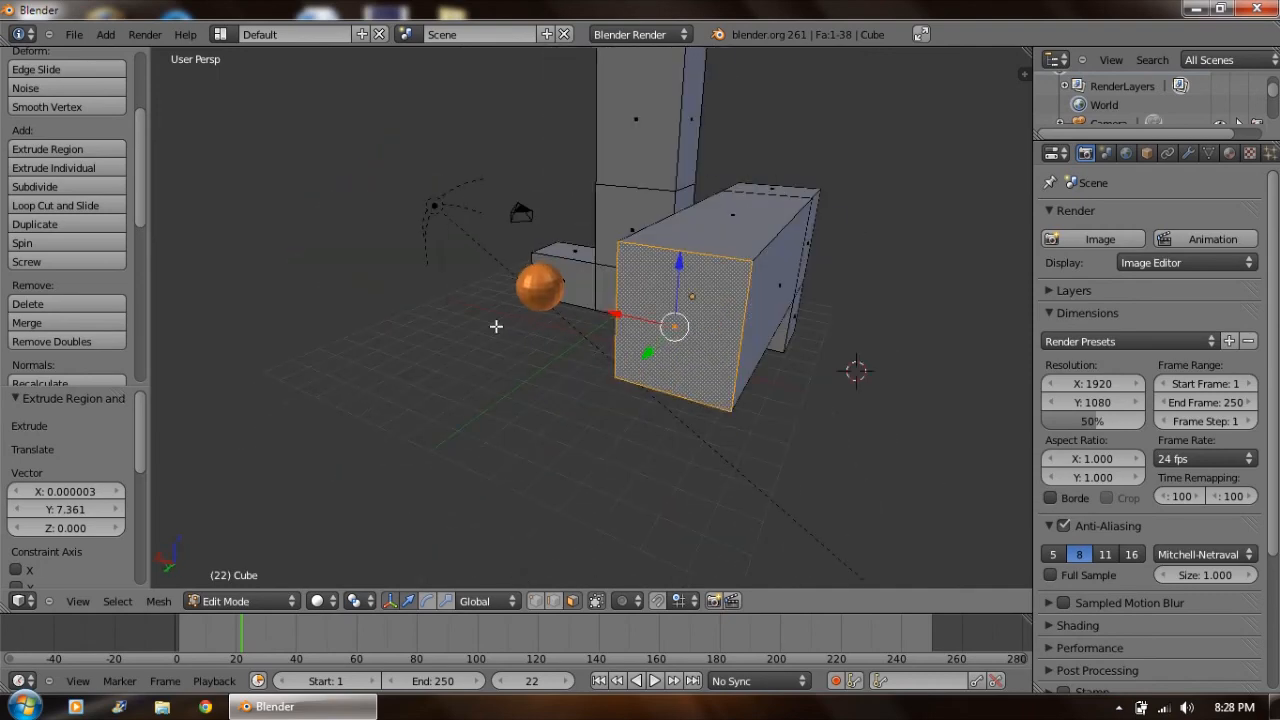
{"action": "middle_click_drag", "start_coordinate": [538, 378], "coordinate": [560, 420]}
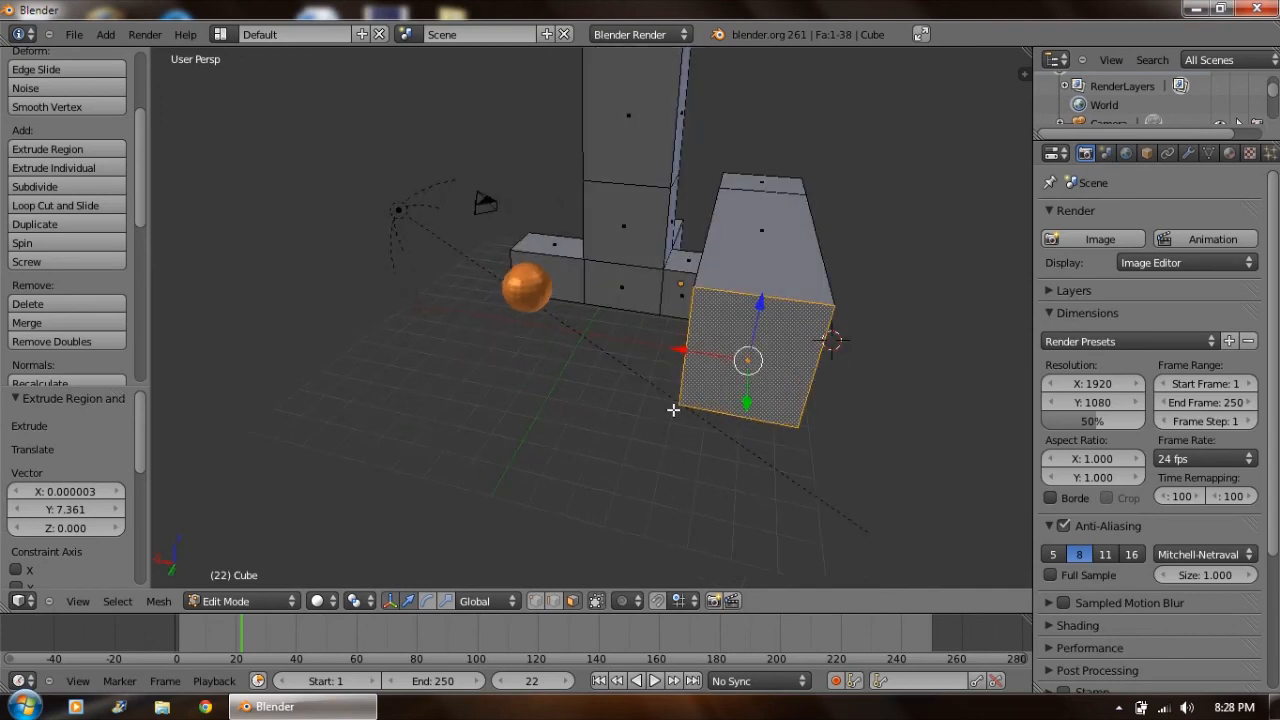
{"action": "key", "text": "s"}
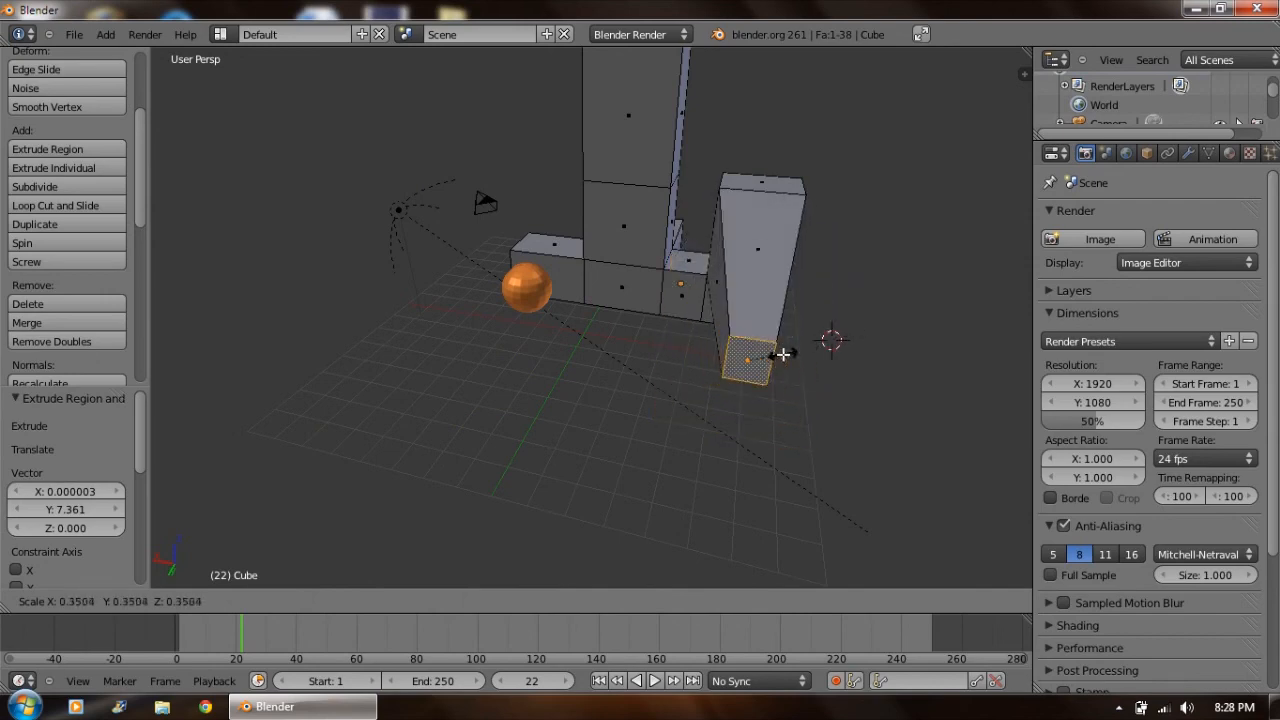
{"action": "left_click", "coordinate": [808, 338]}
Rotate the scaled end face by about -22° and extrude it by -0.360, 1.611, -0.191 along X, Y and Z.
{"action": "middle_click_drag", "start_coordinate": [824, 392], "coordinate": [802, 393]}
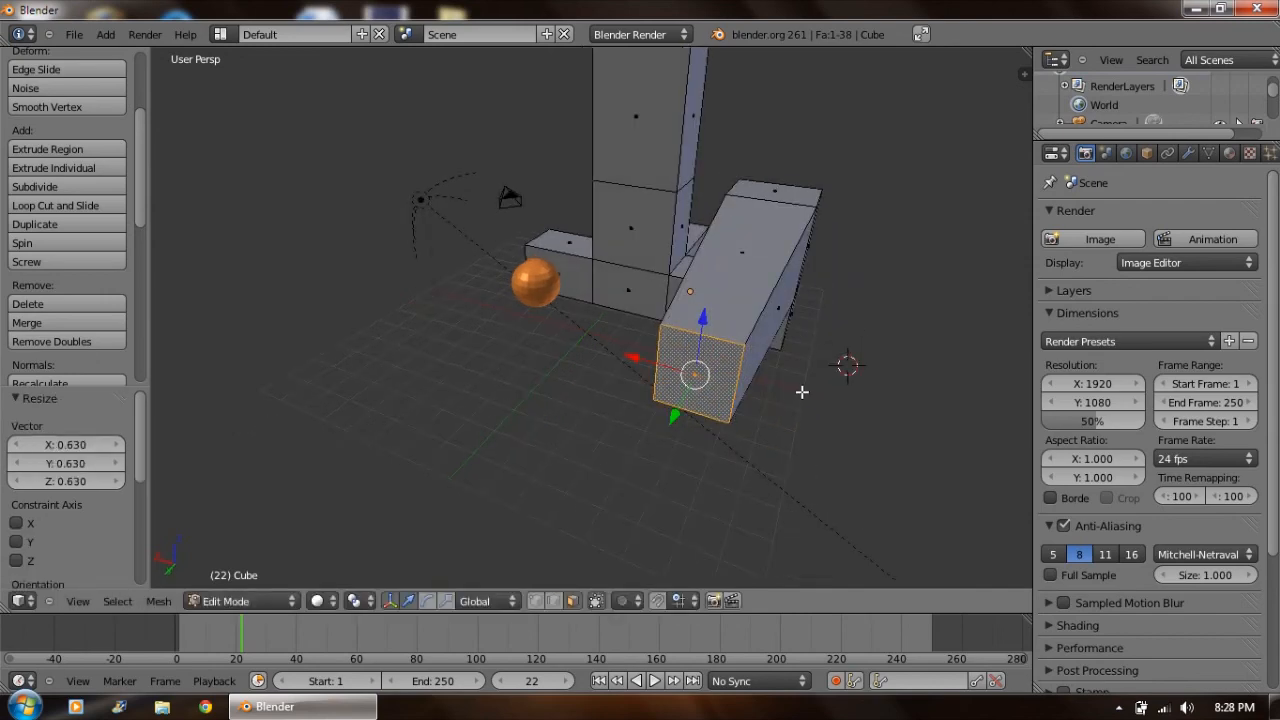
{"action": "key", "text": "r"}
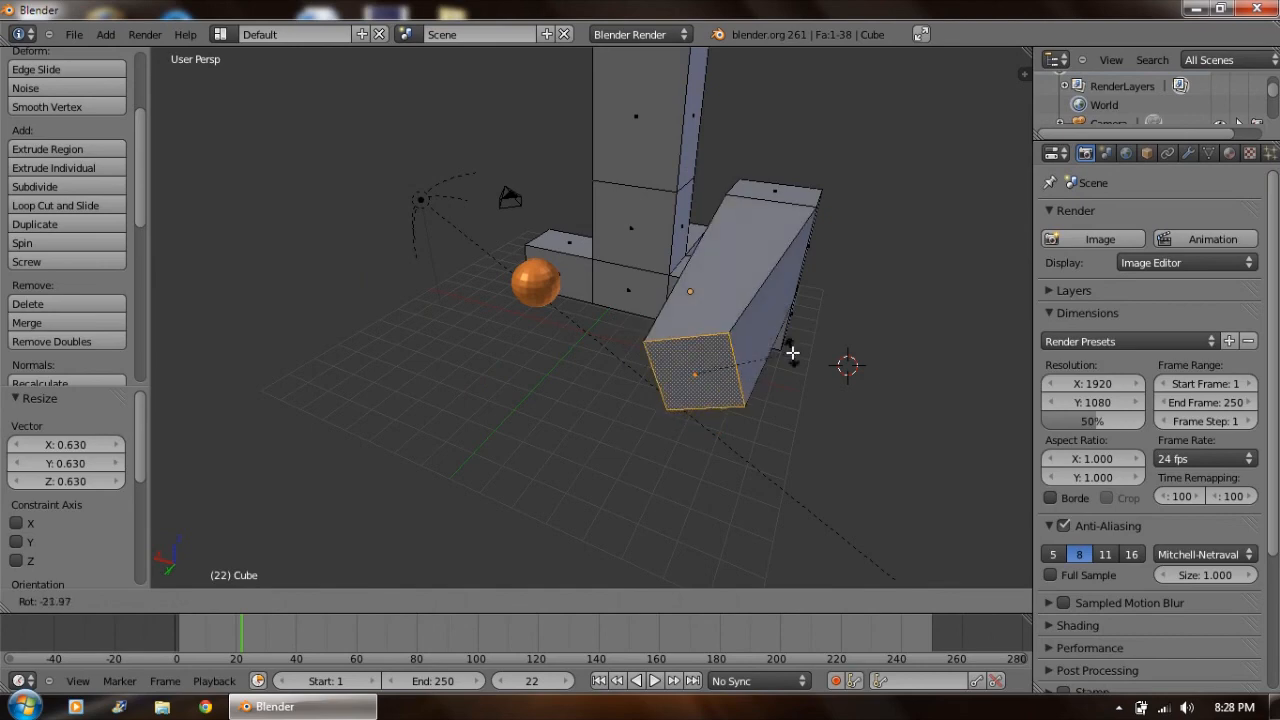
{"action": "left_click", "coordinate": [792, 352]}
{"action": "key", "text": "e"}
{"action": "left_click", "coordinate": [681, 449]}
Subdivide the extruded end face with one cut.
{"action": "middle_click_drag", "start_coordinate": [681, 449], "coordinate": [577, 408]}
{"action": "key", "text": "w"}
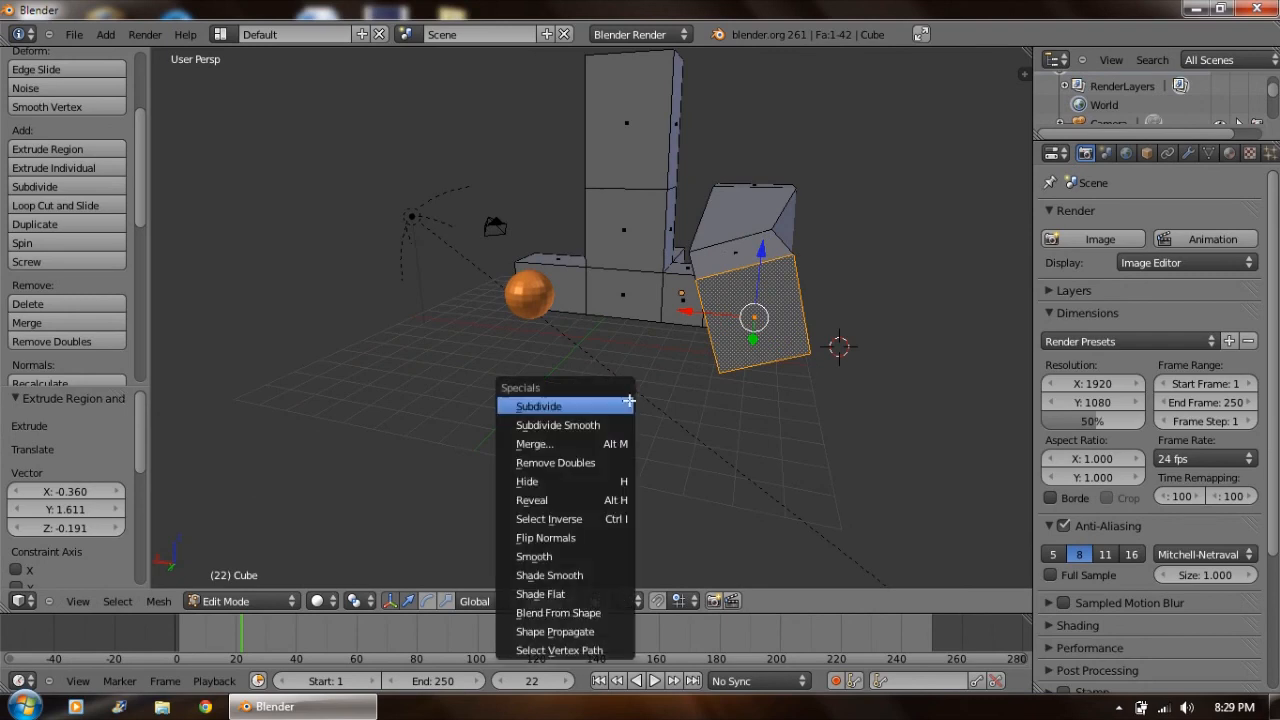
{"action": "left_click", "coordinate": [560, 406]}
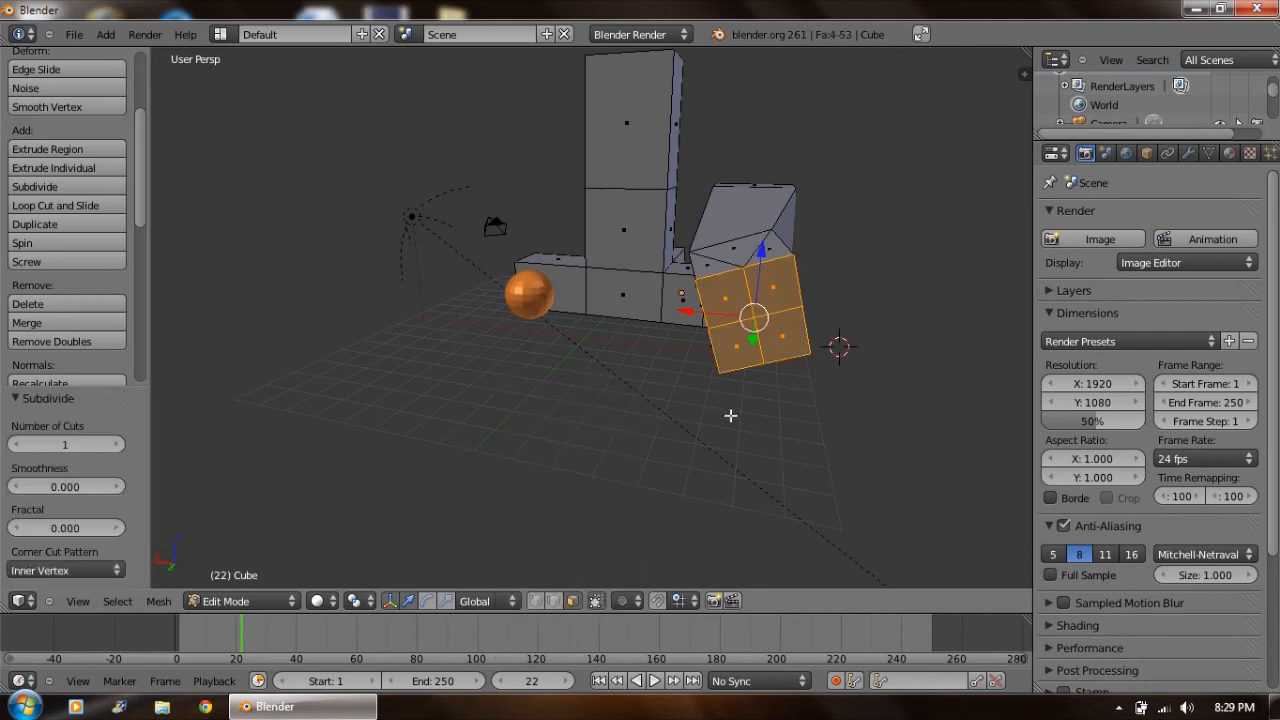
Extrude only the upper-left quarter of the subdivided end face by -0.735, 3.292, -0.390 along X, Y and Z.
{"action": "middle_click_drag", "start_coordinate": [765, 403], "coordinate": [697, 307]}
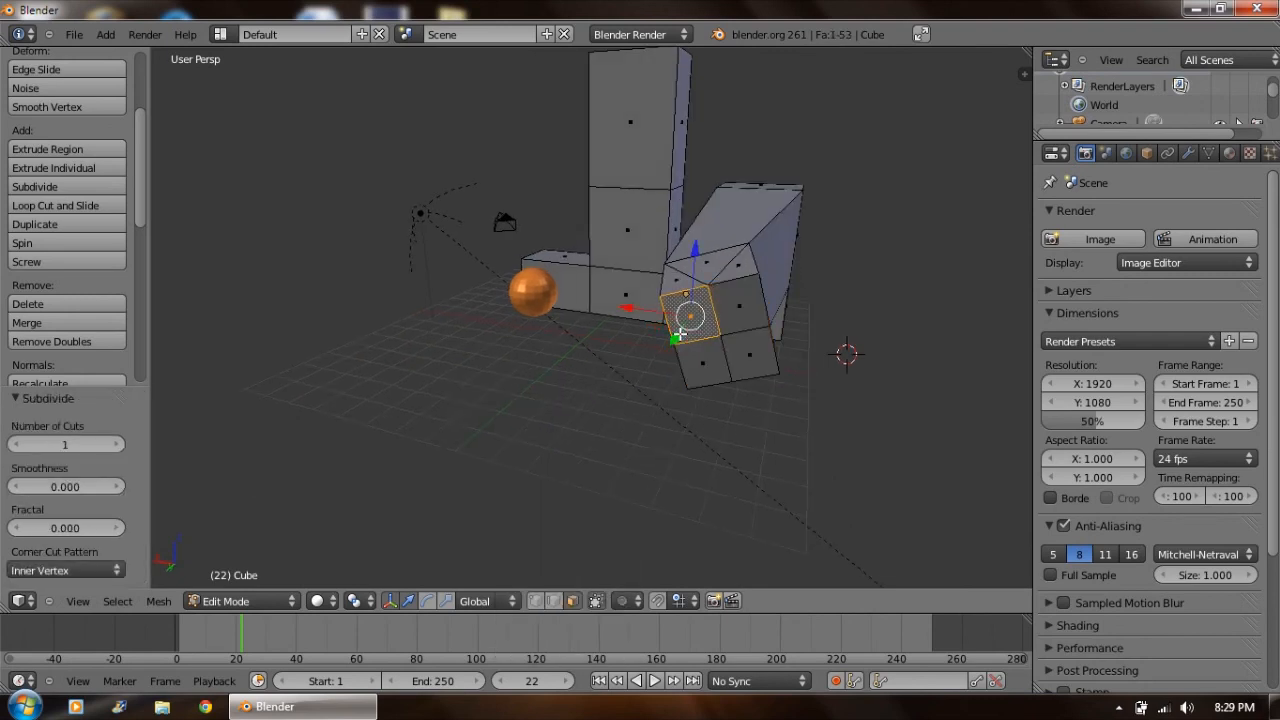
{"action": "key", "text": "e"}
{"action": "left_click", "coordinate": [659, 453]}
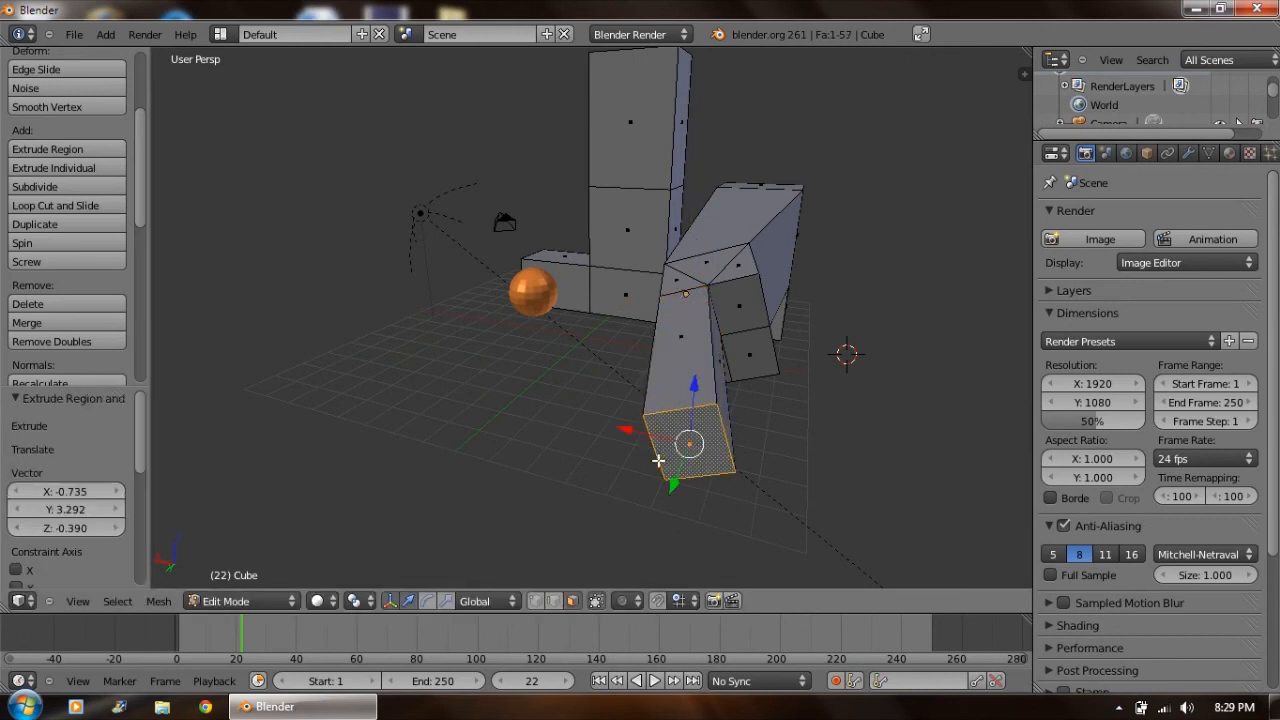
Rotate the newly extruded quarter's end face by about -82° and scale it to 2.086.
{"action": "key", "text": "r"}
{"action": "left_click", "coordinate": [709, 505]}
{"action": "key", "text": "s"}
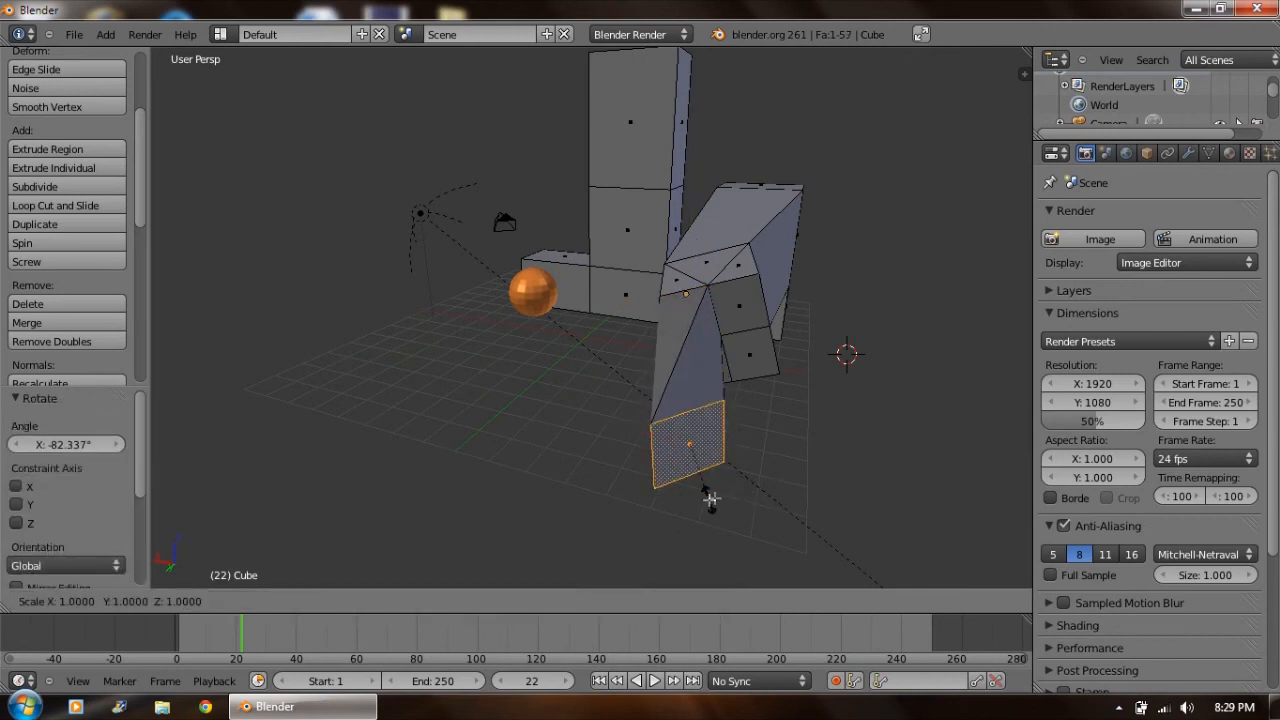
{"action": "left_click", "coordinate": [734, 543]}
{"action": "middle_click_drag", "start_coordinate": [734, 543], "coordinate": [557, 341]}
{"action": "scroll", "coordinate": [770, 469], "scroll_direction": "down", "scroll_amount": 5}
{"action": "scroll", "coordinate": [537, 362], "scroll_direction": "up", "scroll_amount": 3}
{"action": "scroll", "coordinate": [557, 341], "scroll_direction": "down", "scroll_amount": 2}
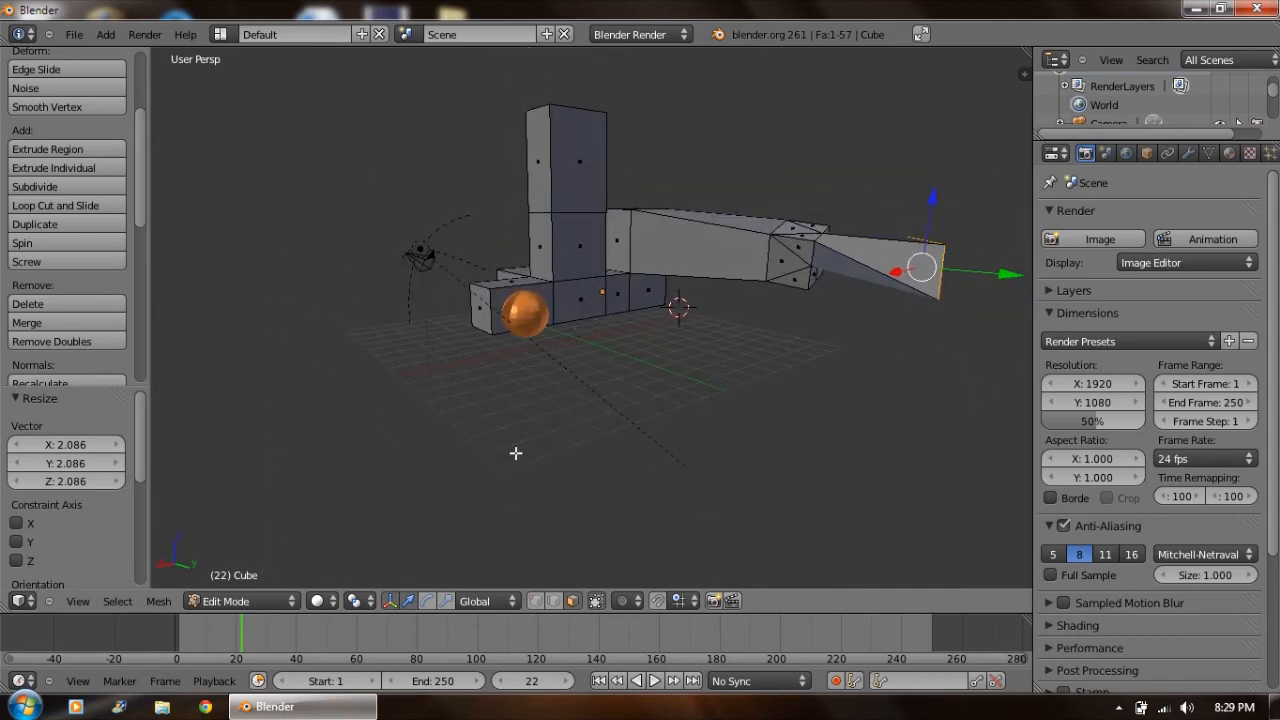
{"action": "right_click", "coordinate": [1118, 710]}
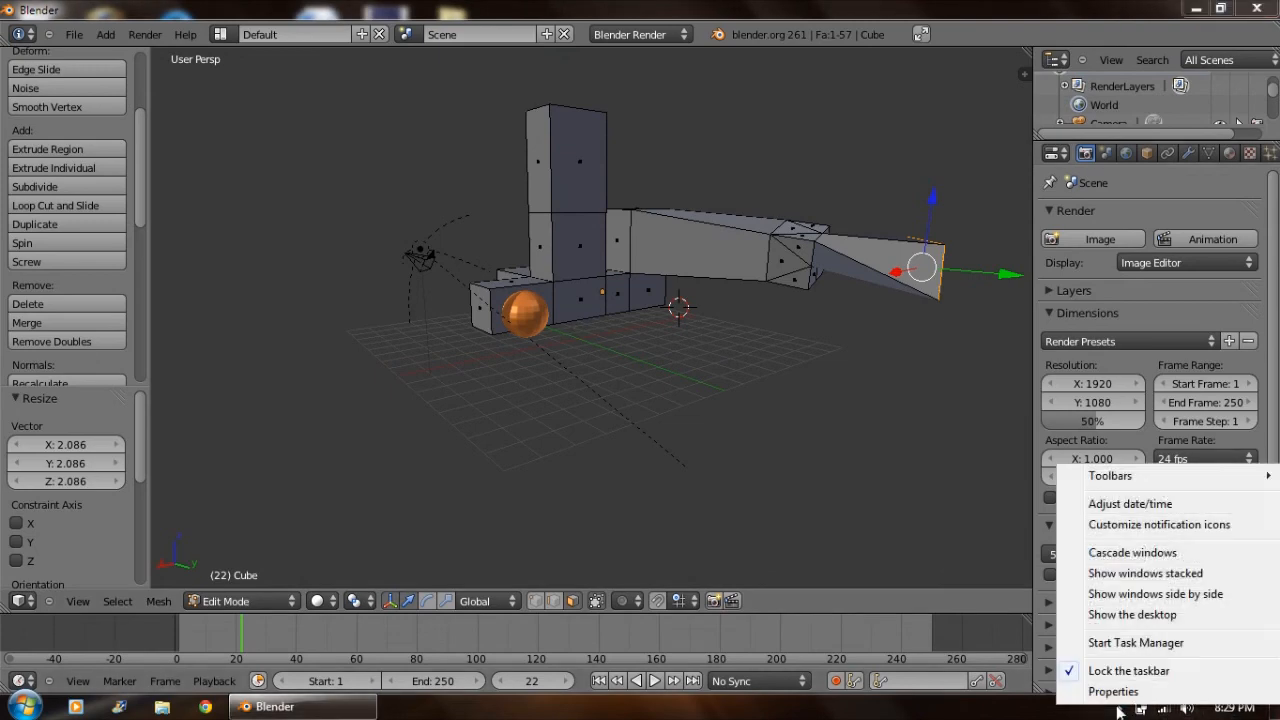
{"action": "left_click", "coordinate": [980, 549]}
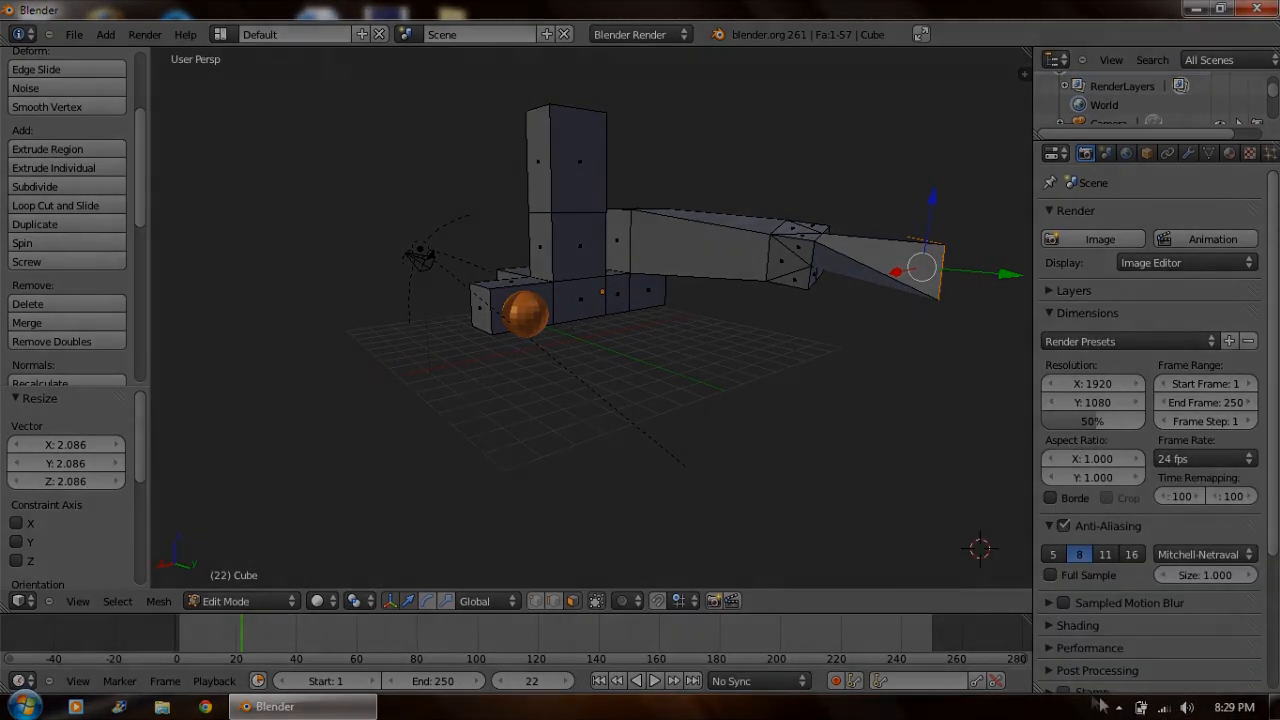
{"action": "left_click", "coordinate": [1118, 707]}
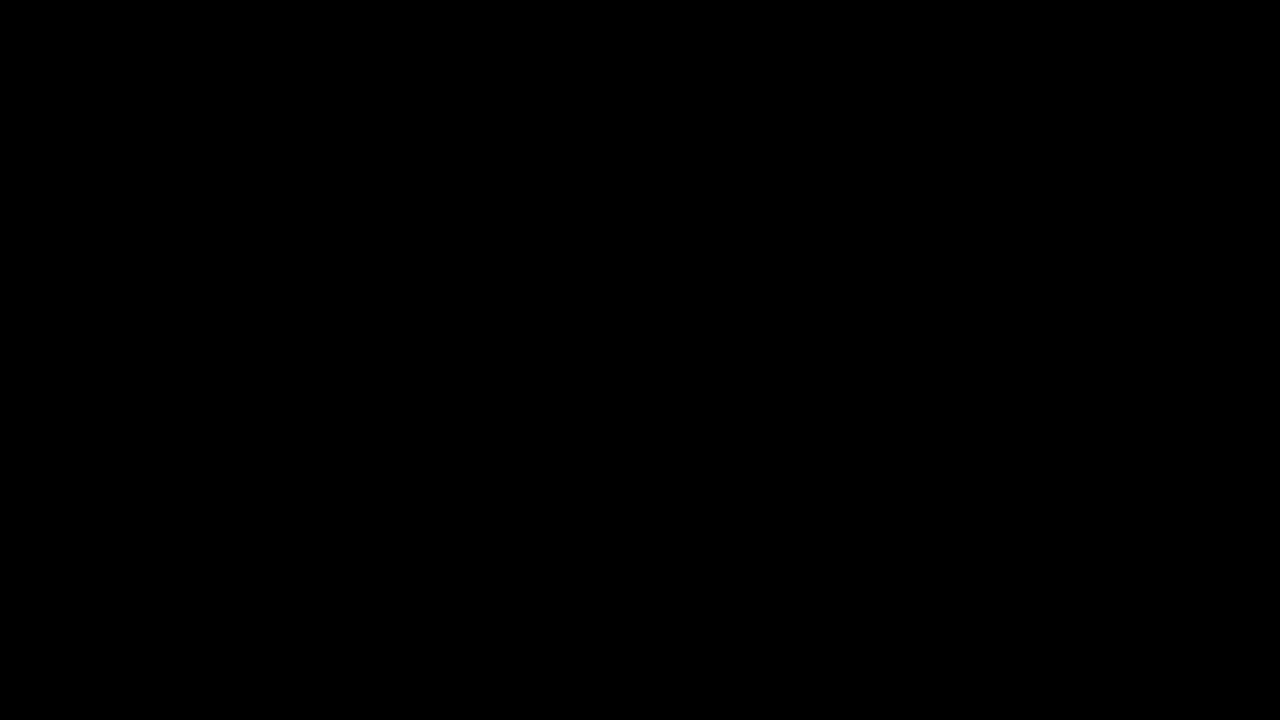